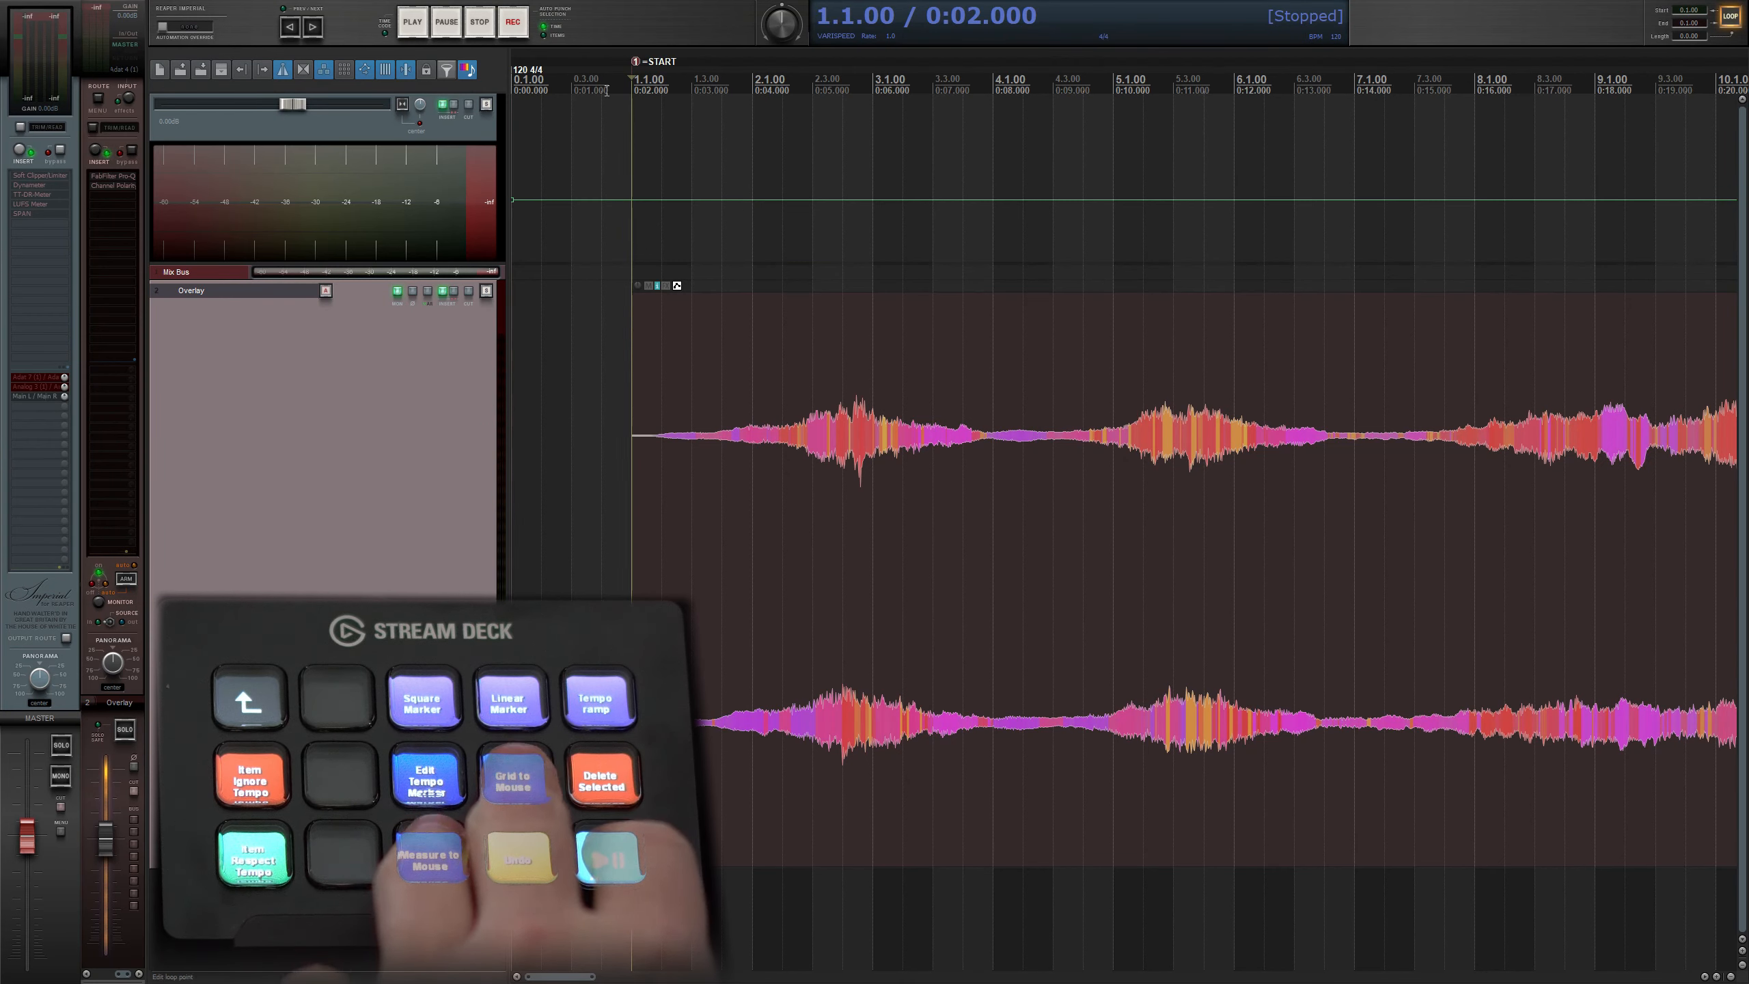
- Return the edit cursor to the project start and set the project tempo to 45 BPM
key("Home")
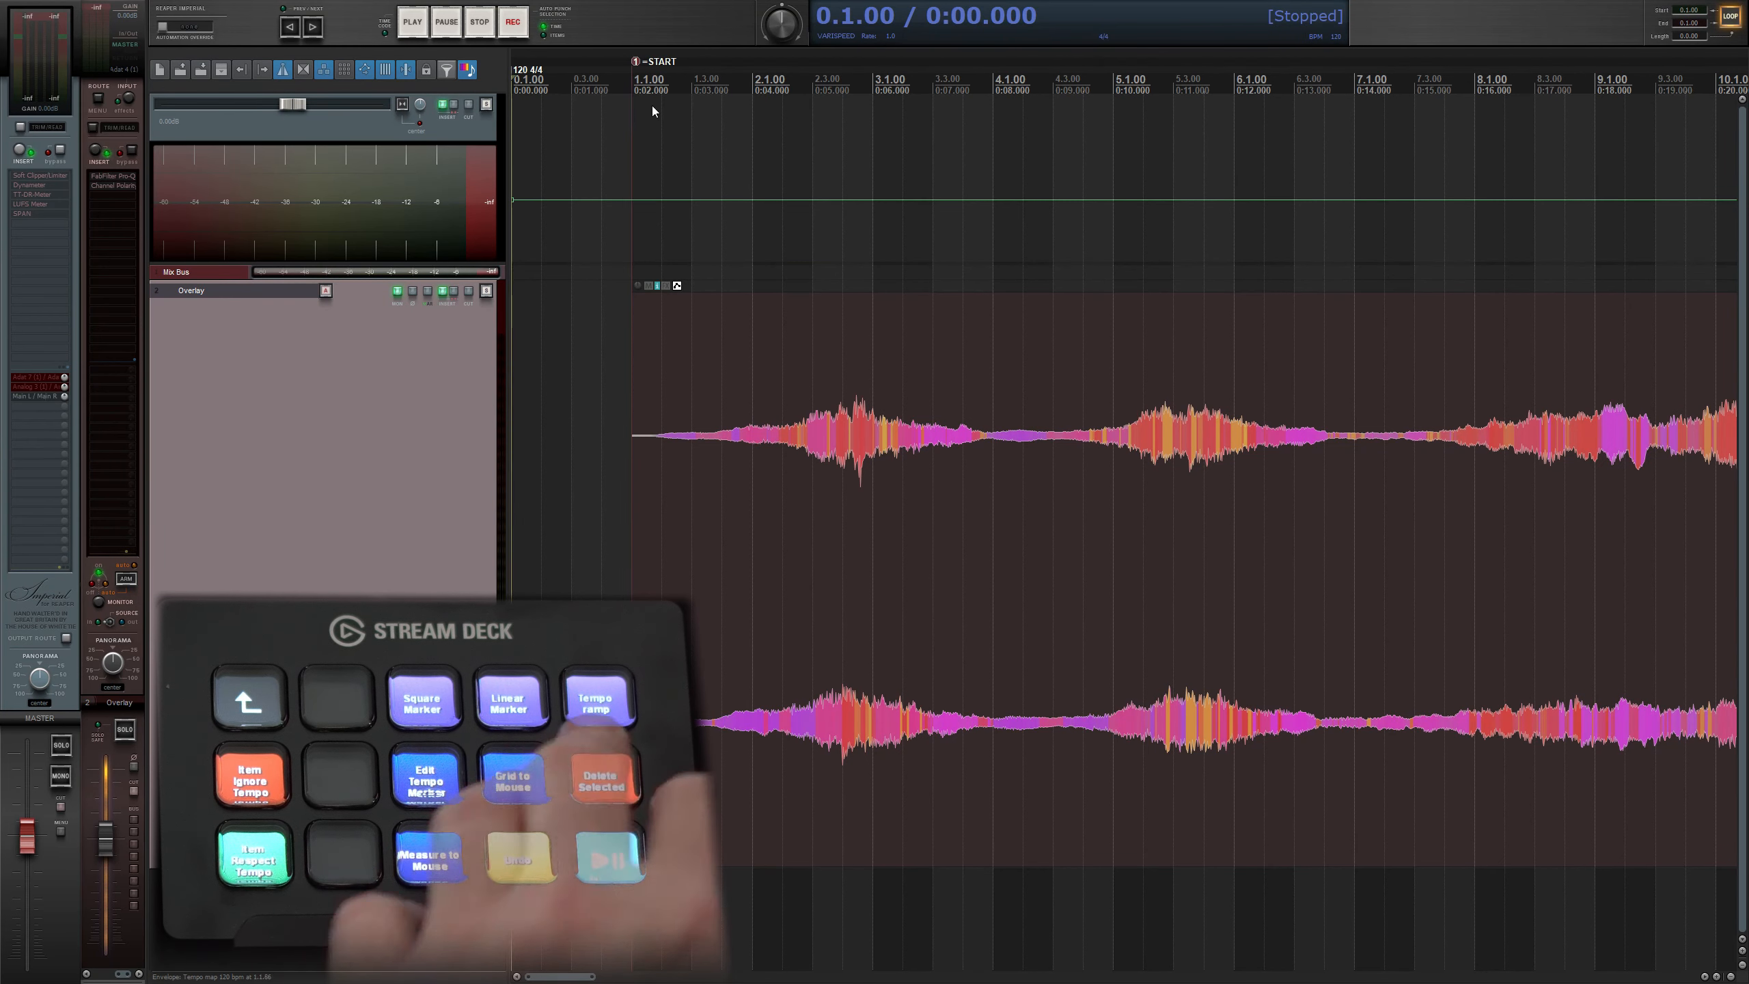
left_click(1336, 36)
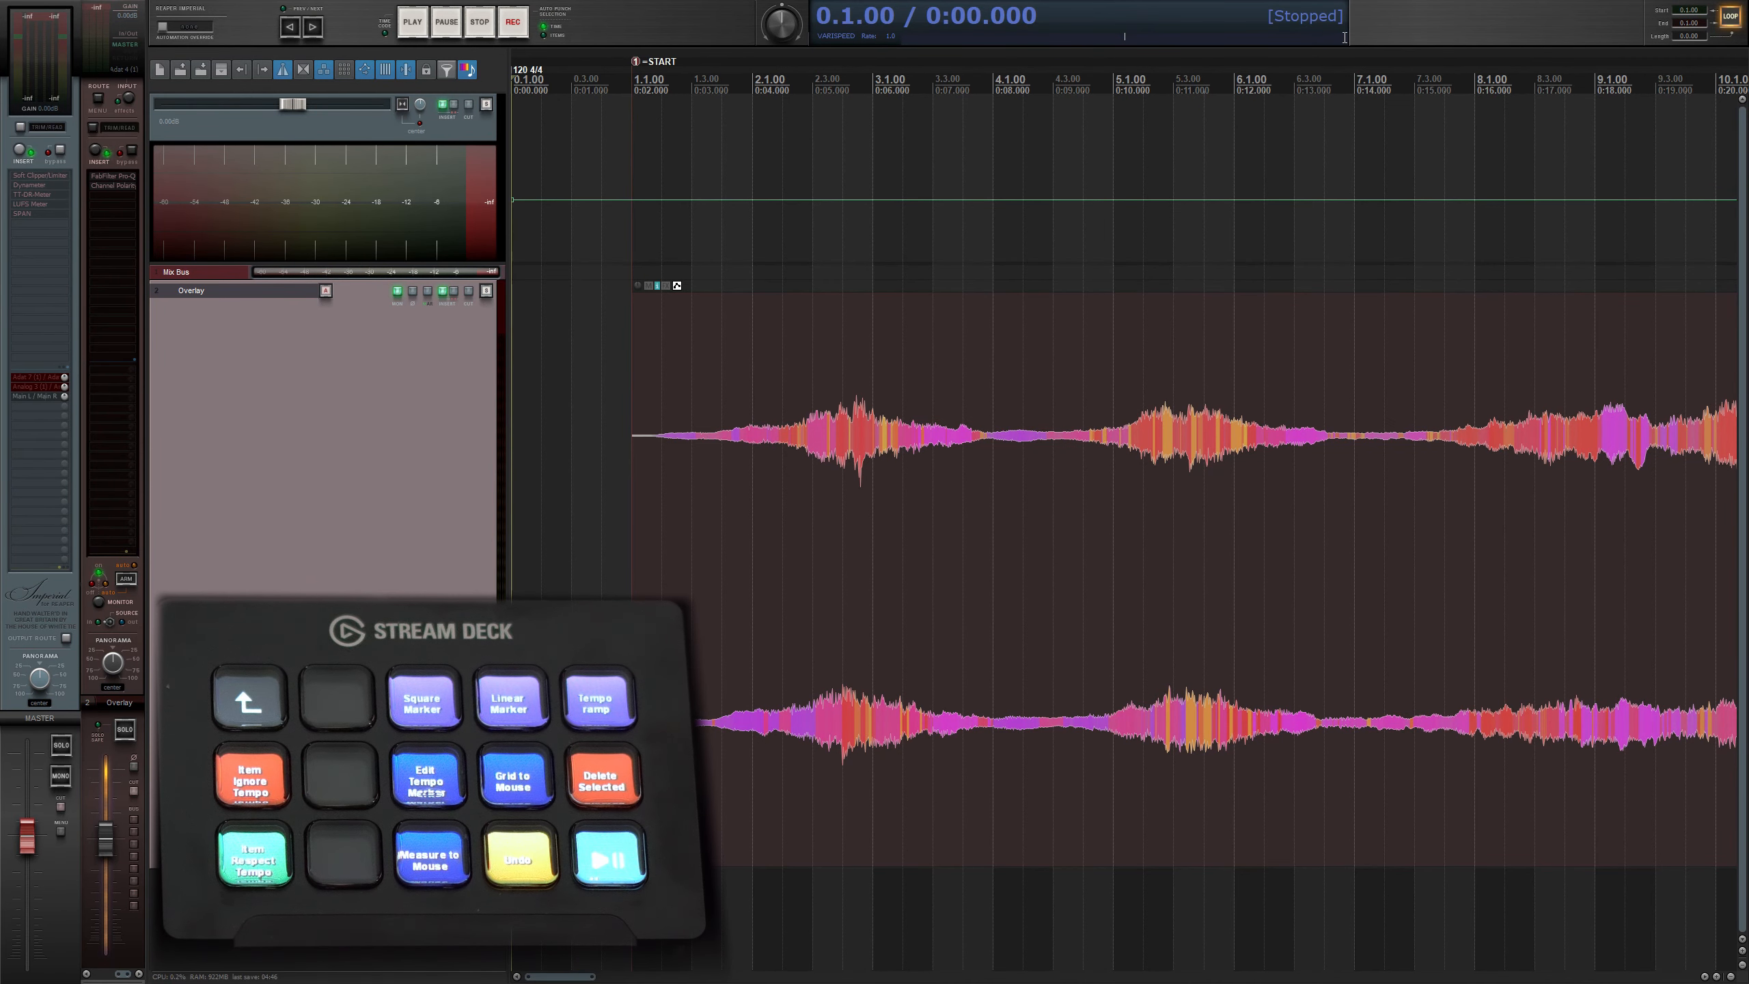
key("Return")
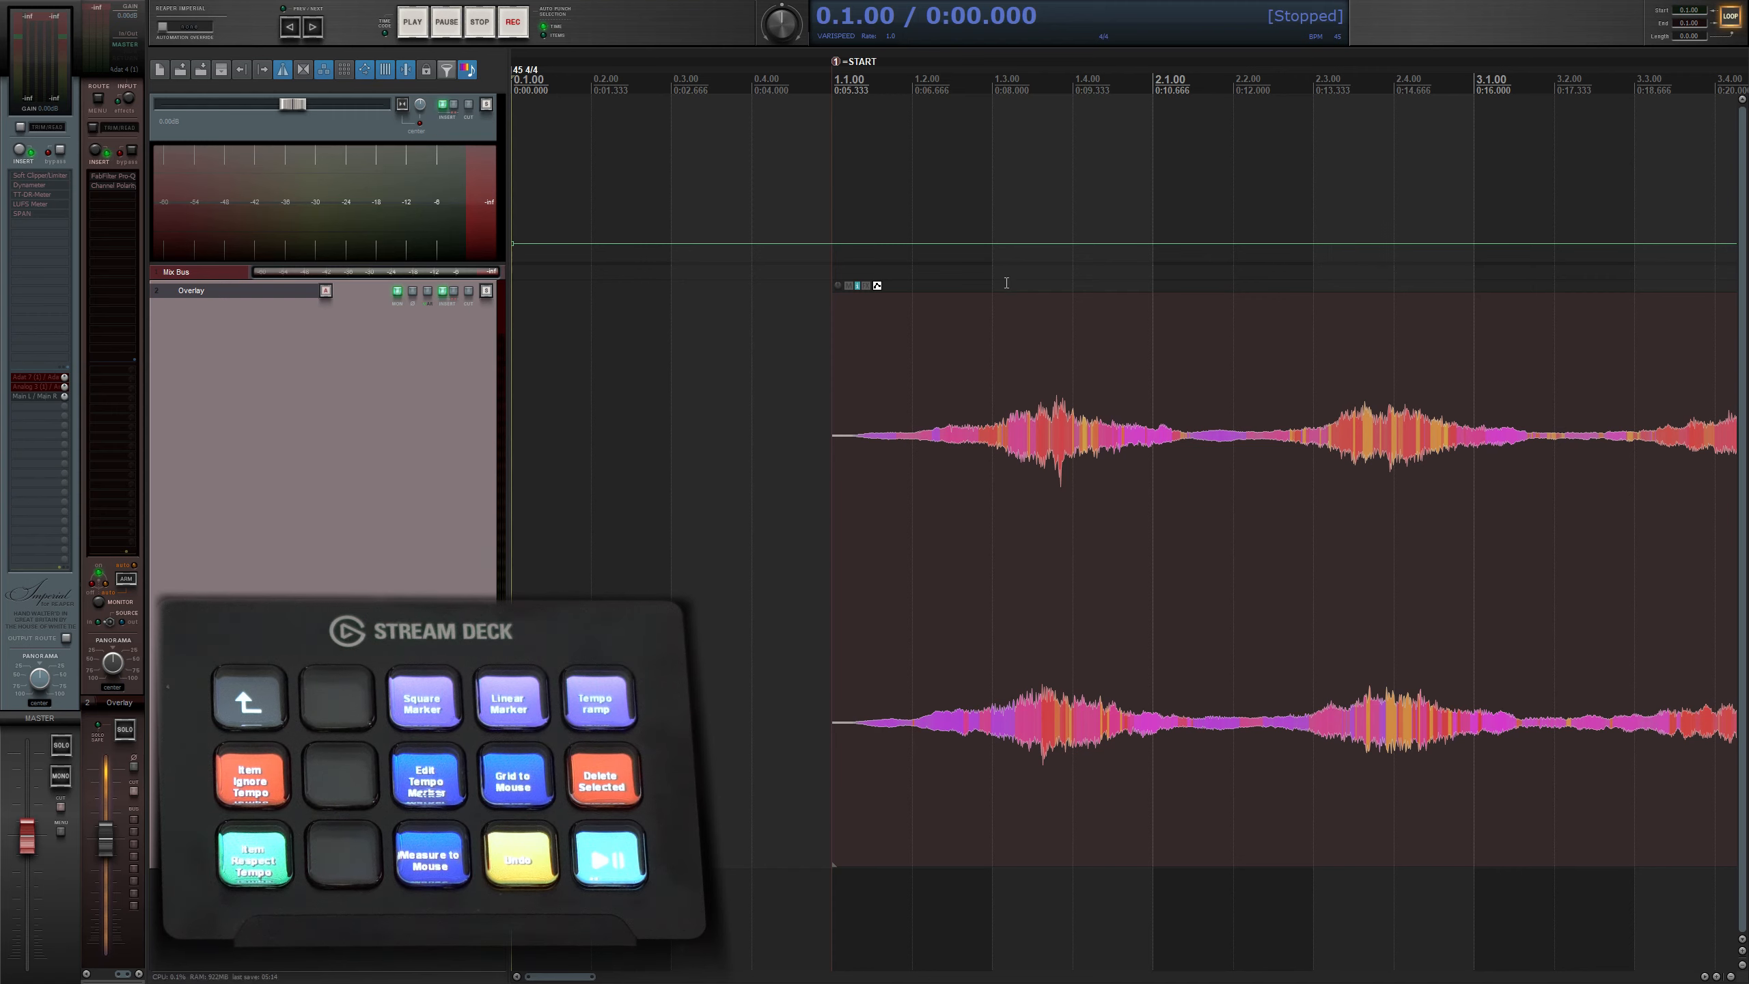
- Open the Undo History window and move it clear of the audio item's beginning
key("ctrl+space")
scroll(1011, 279, "up", 3)
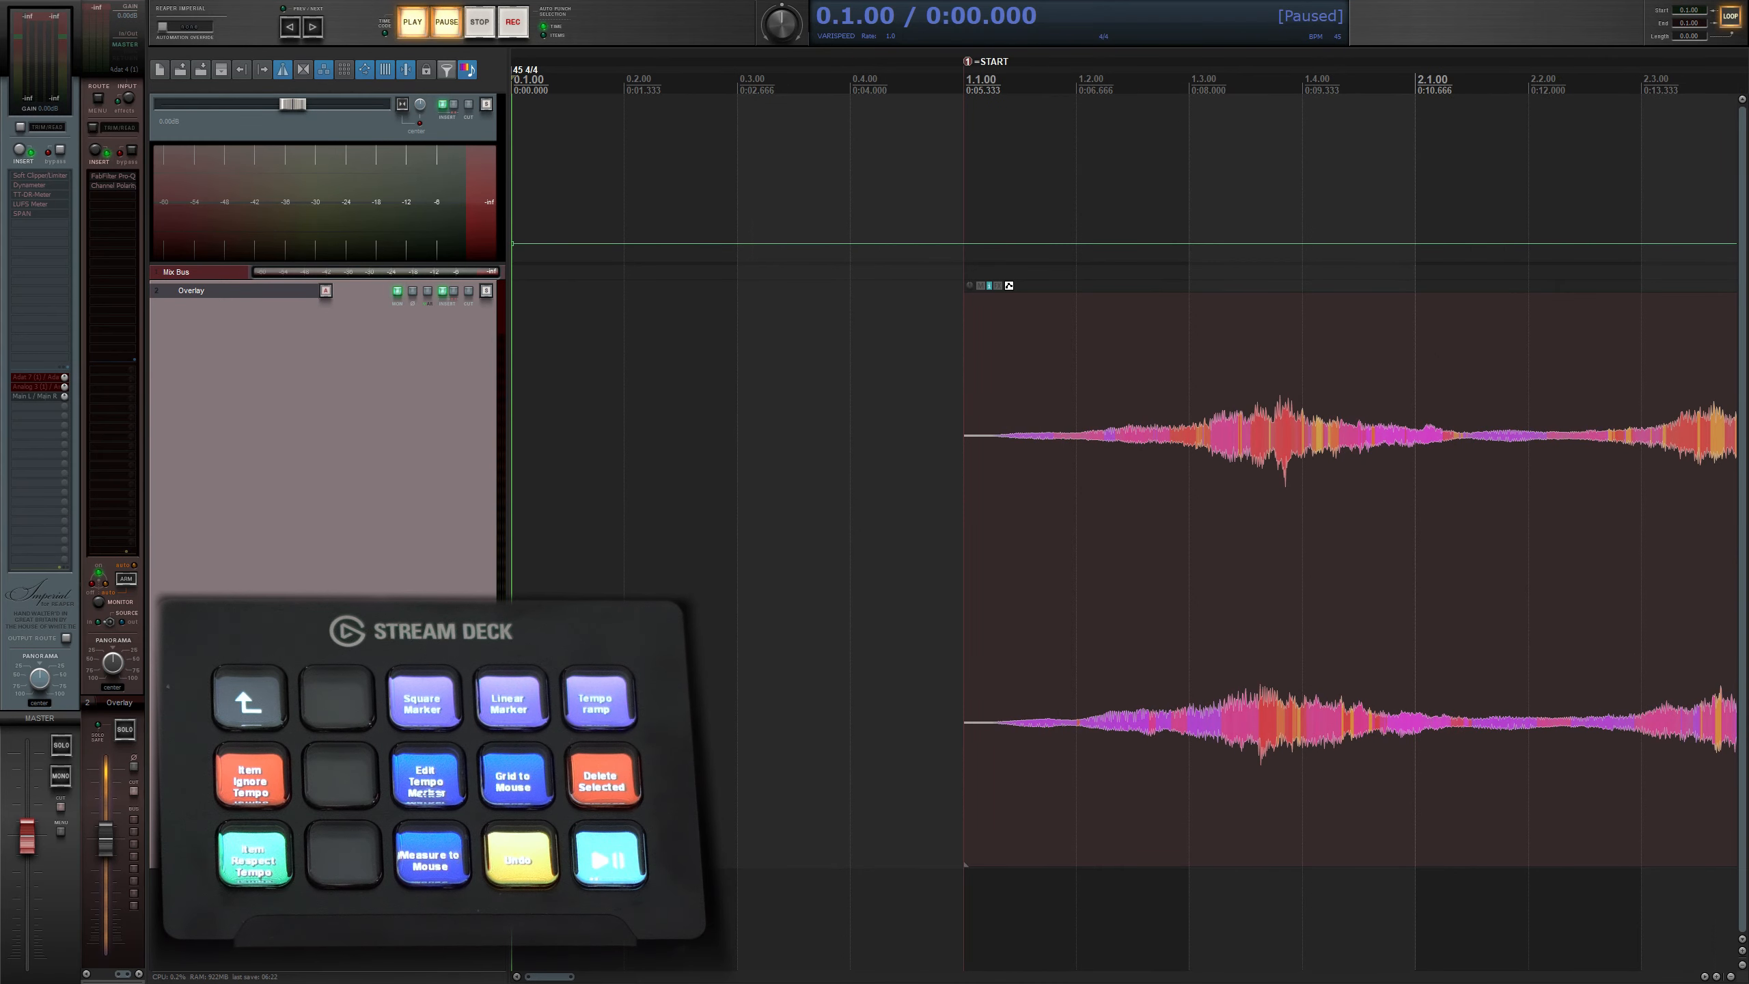
key("ctrl+alt+z")
left_click_drag(1676, 694, 1625, 698)
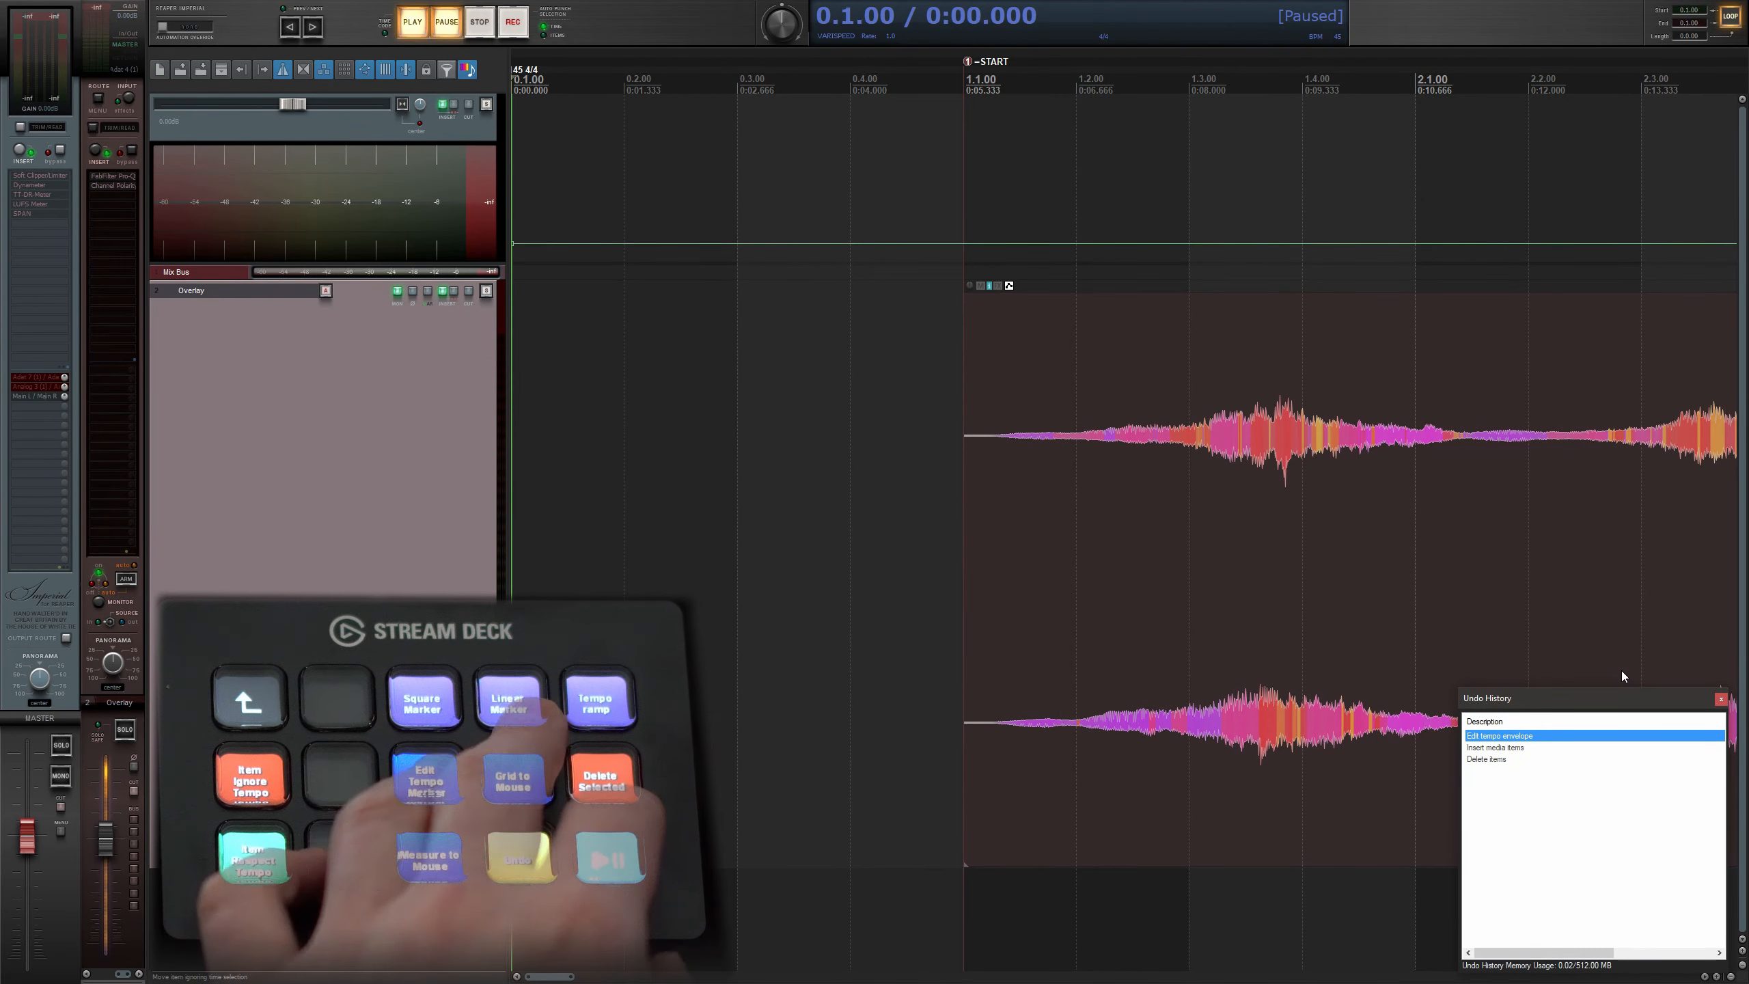
- Play the audio from beat 0.4.00 and shift the item slightly earlier so the first note falls on measure 1
left_click(881, 83)
key("space")
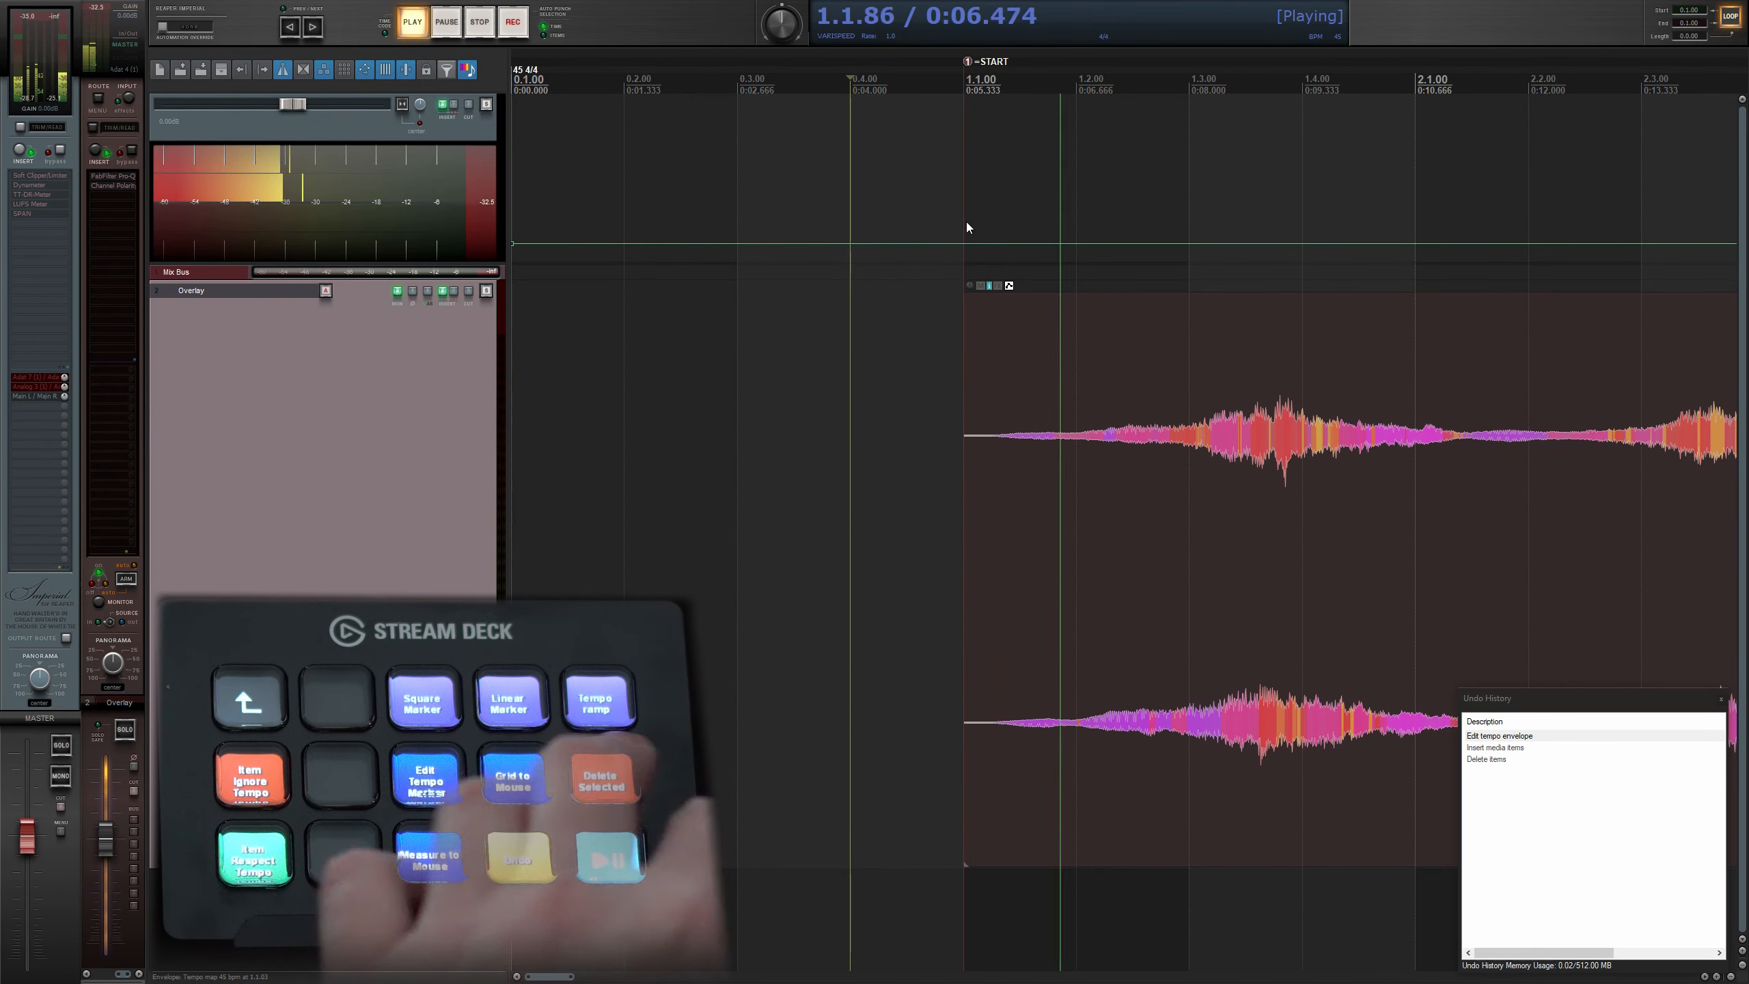
key("space")
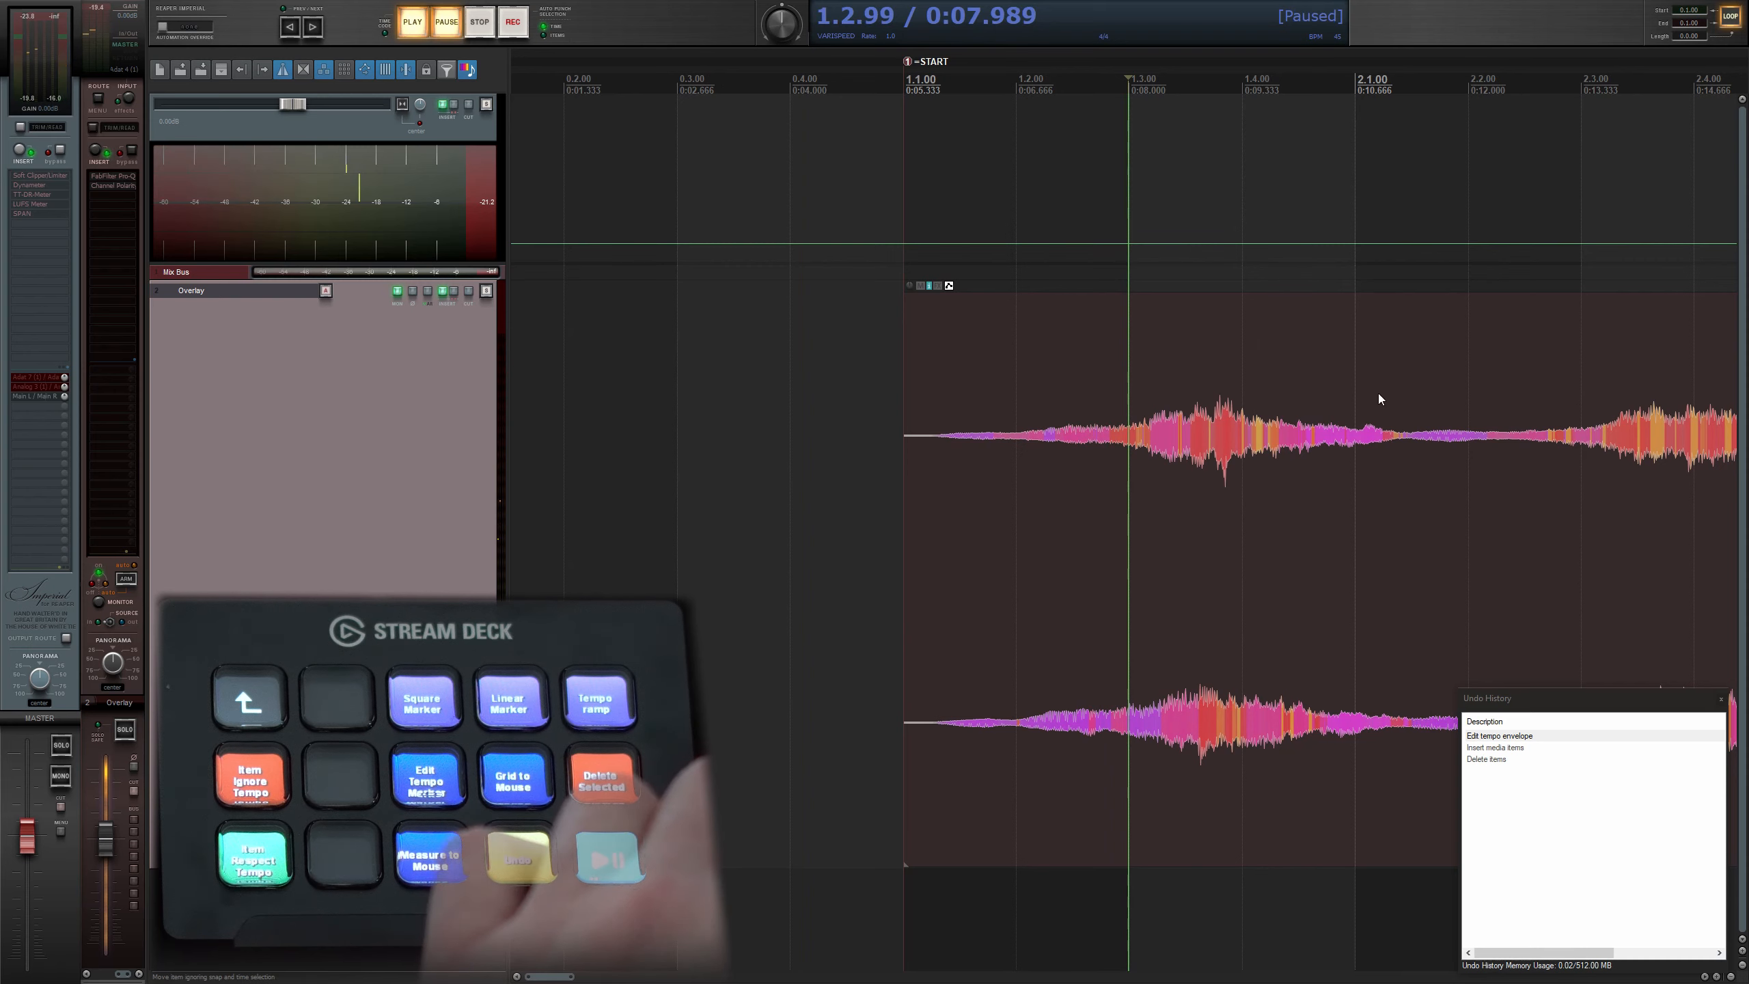
left_click_drag(1265, 372, 1220, 351)
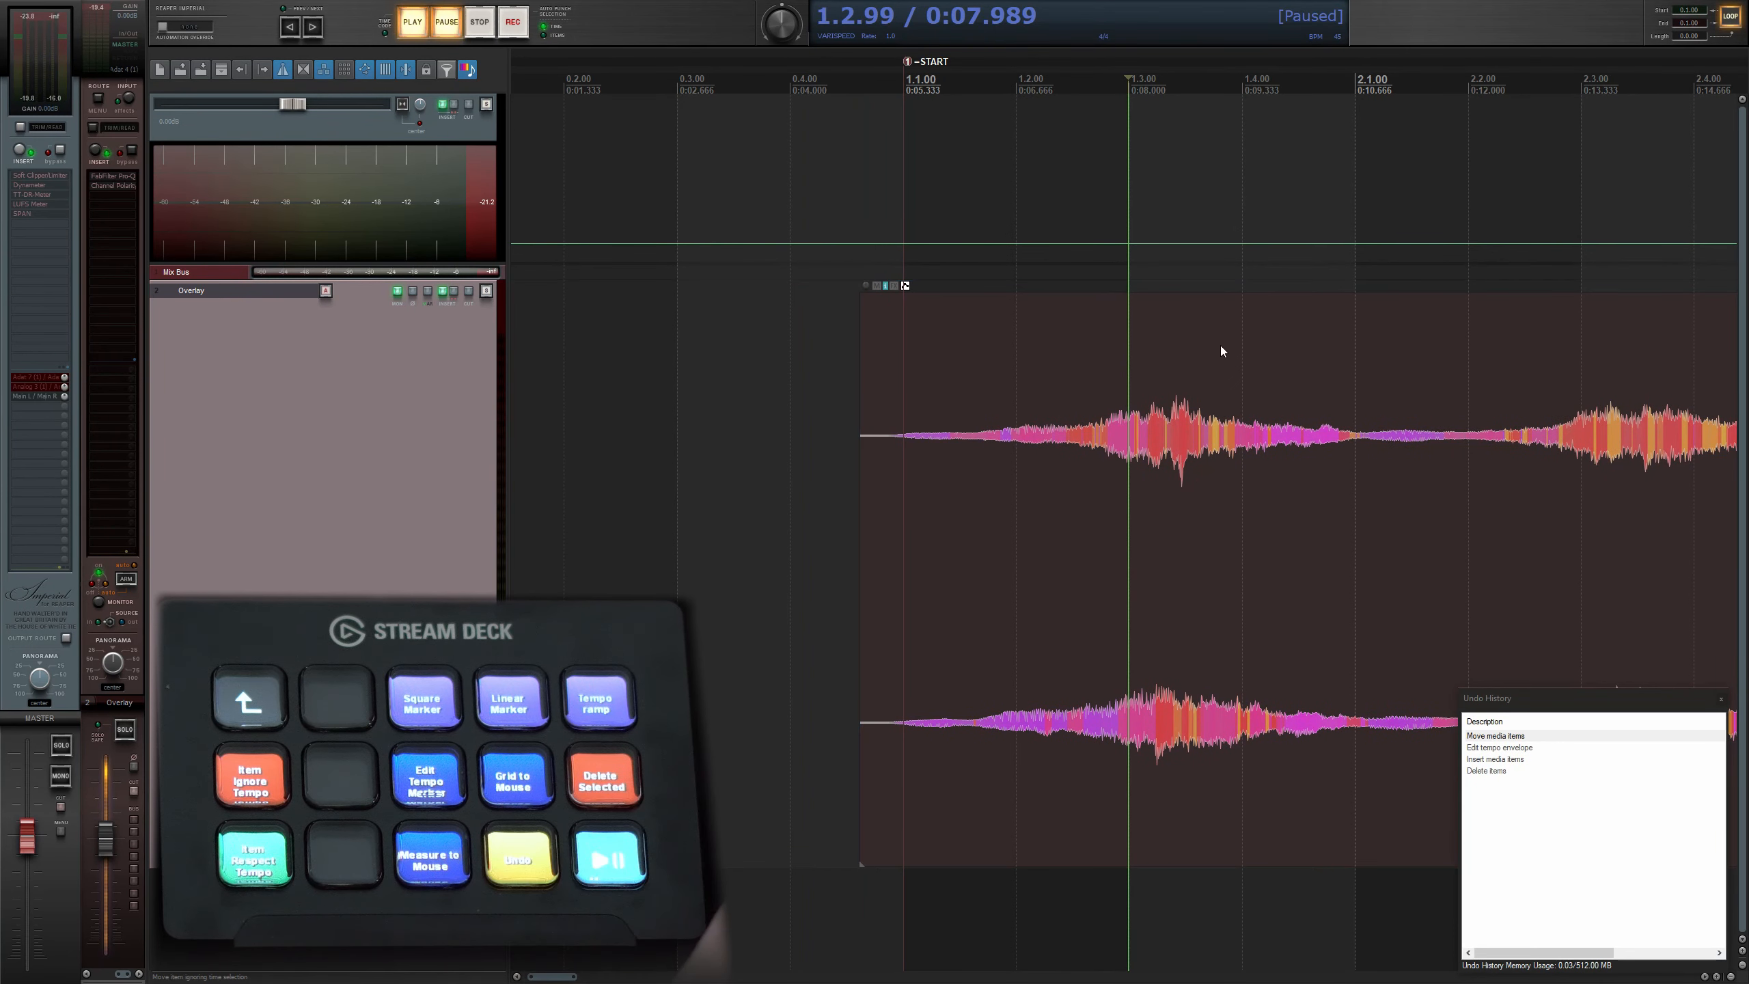
- Play back from beat 0.4.00 to check the item's start against measure 1 and continue listening towards measure 2
left_click(835, 56)
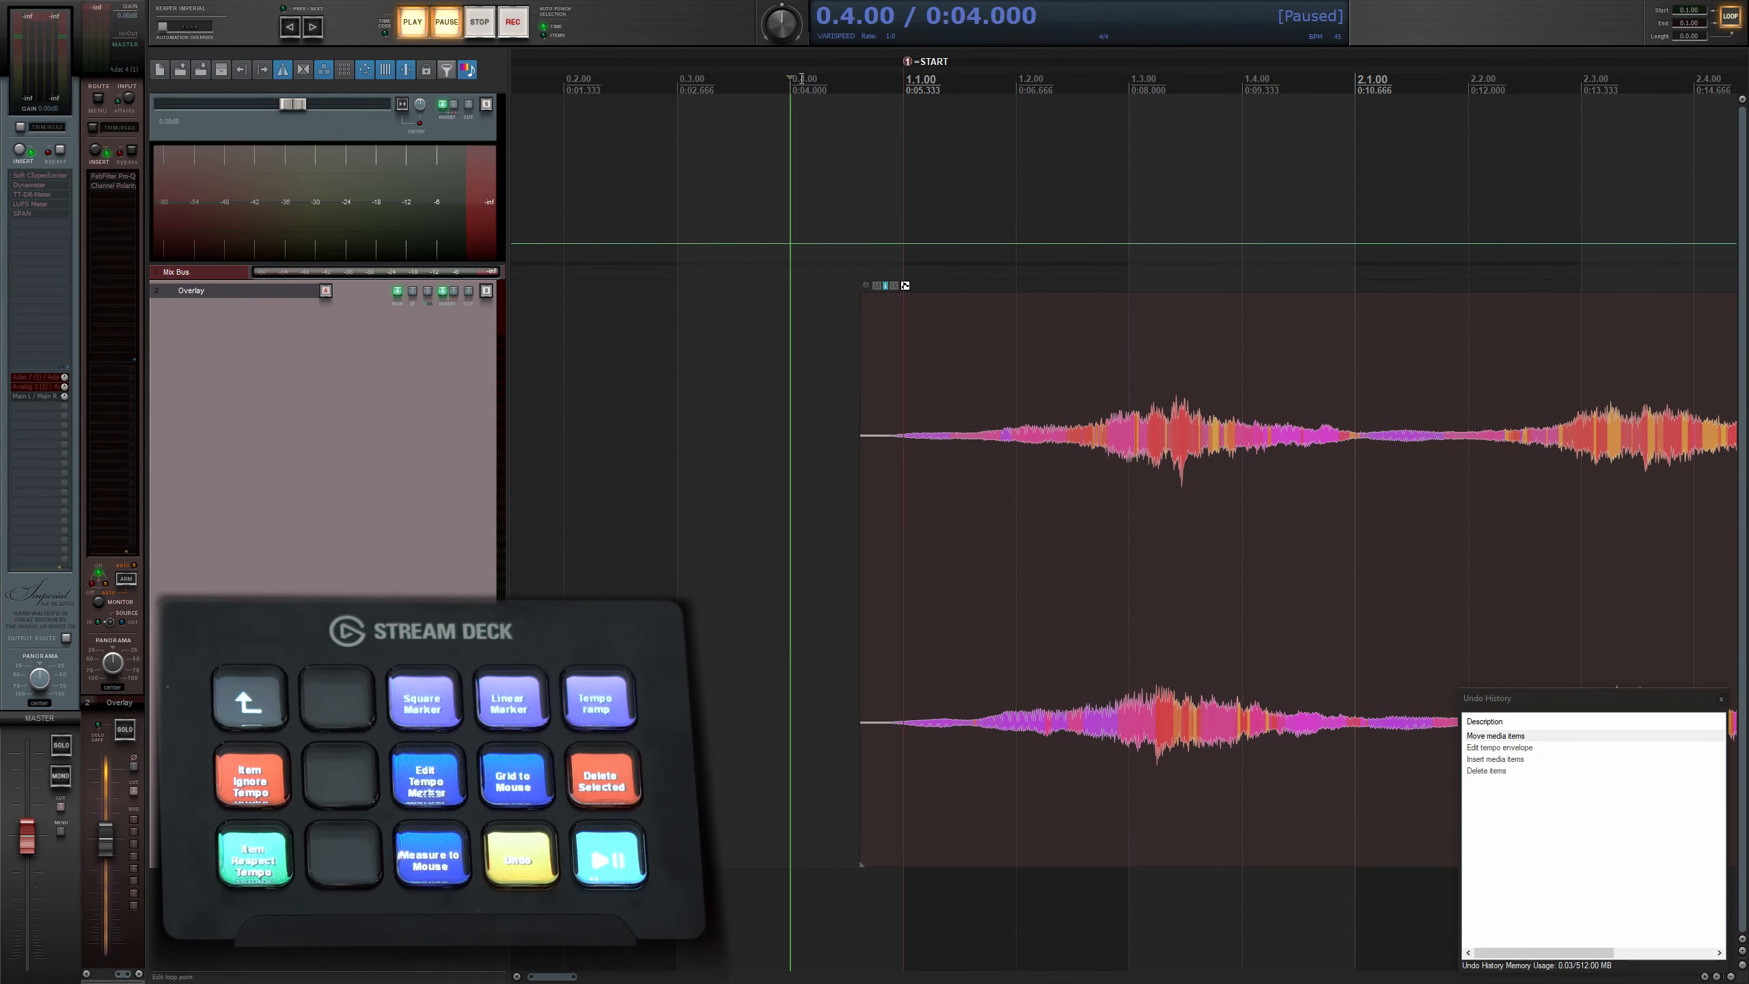
key("space")
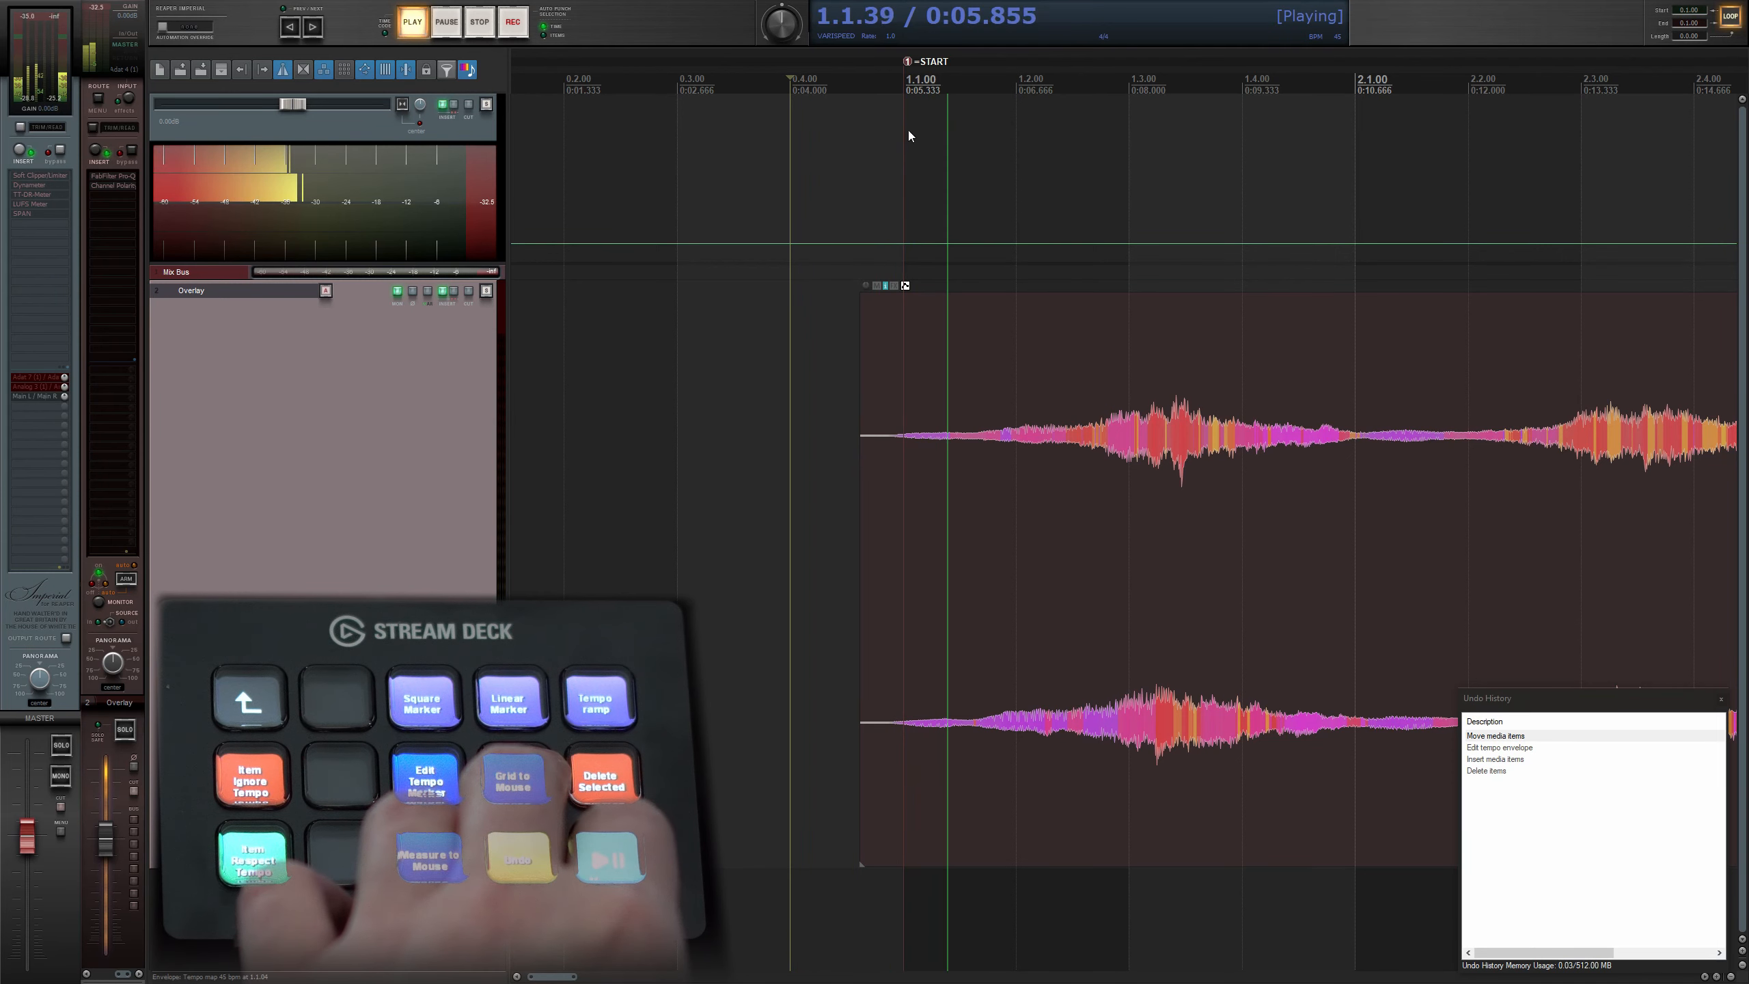
left_click(843, 77)
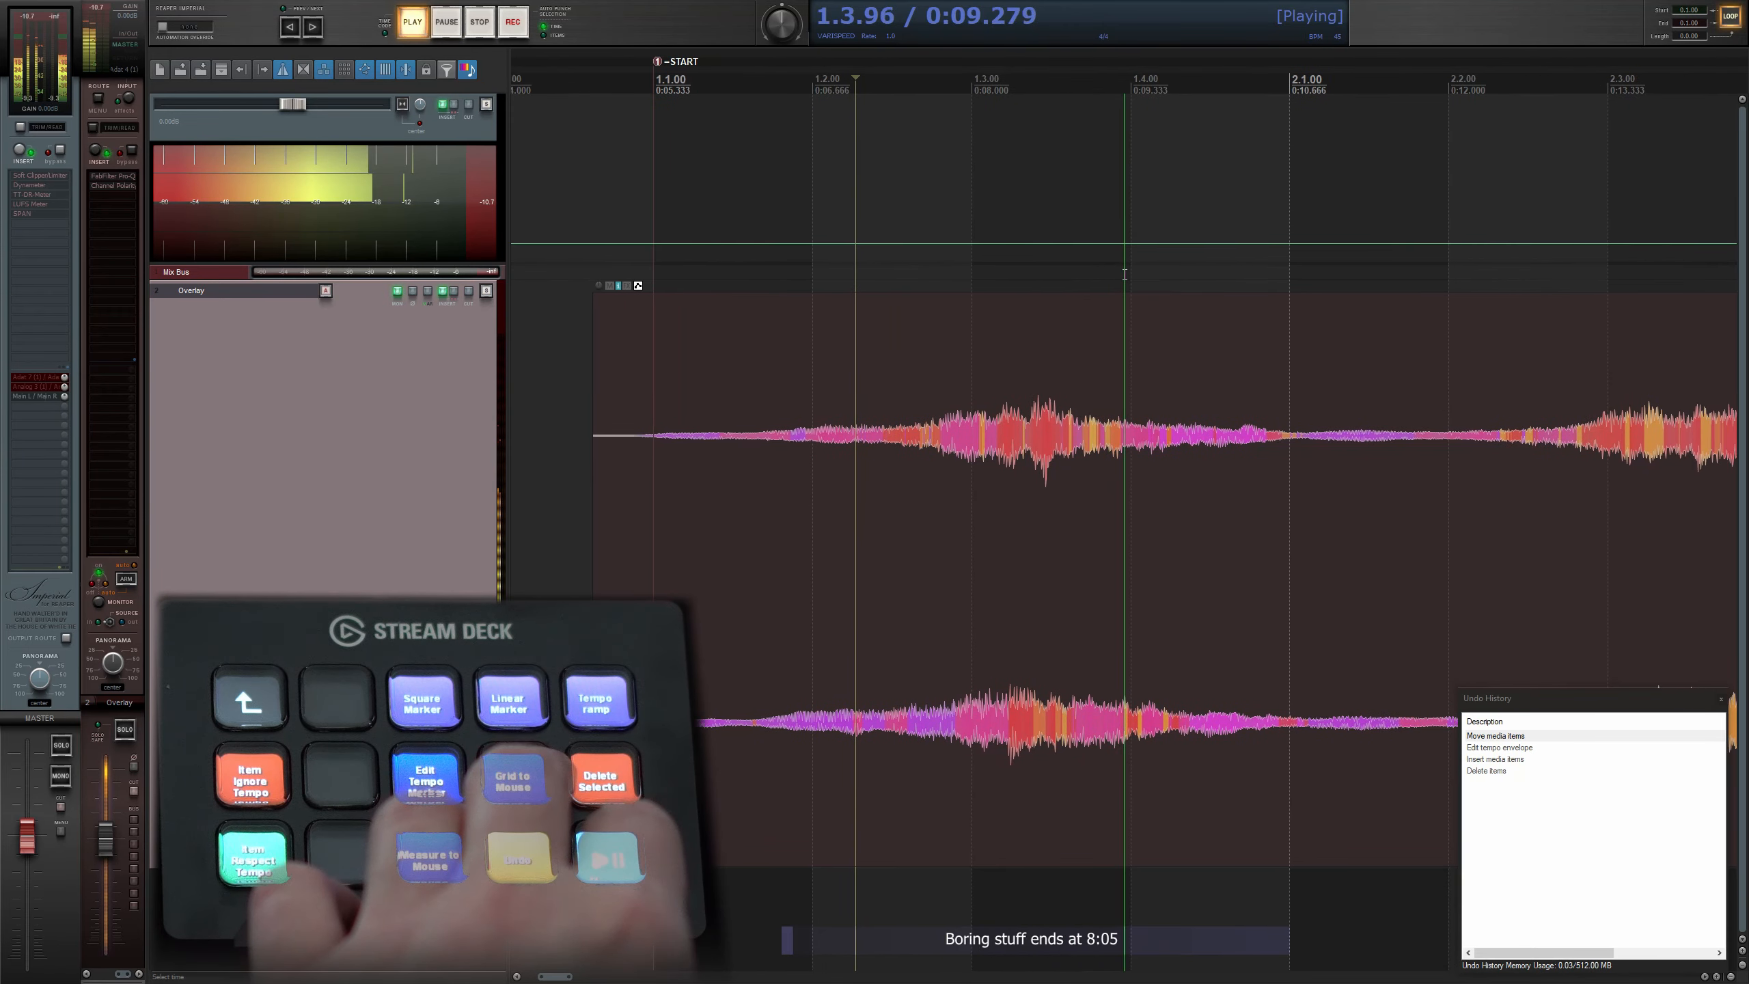
- Move the measure 2 grid line to its downbeat at about 0:10.53, checking the placement by playback
key("space")
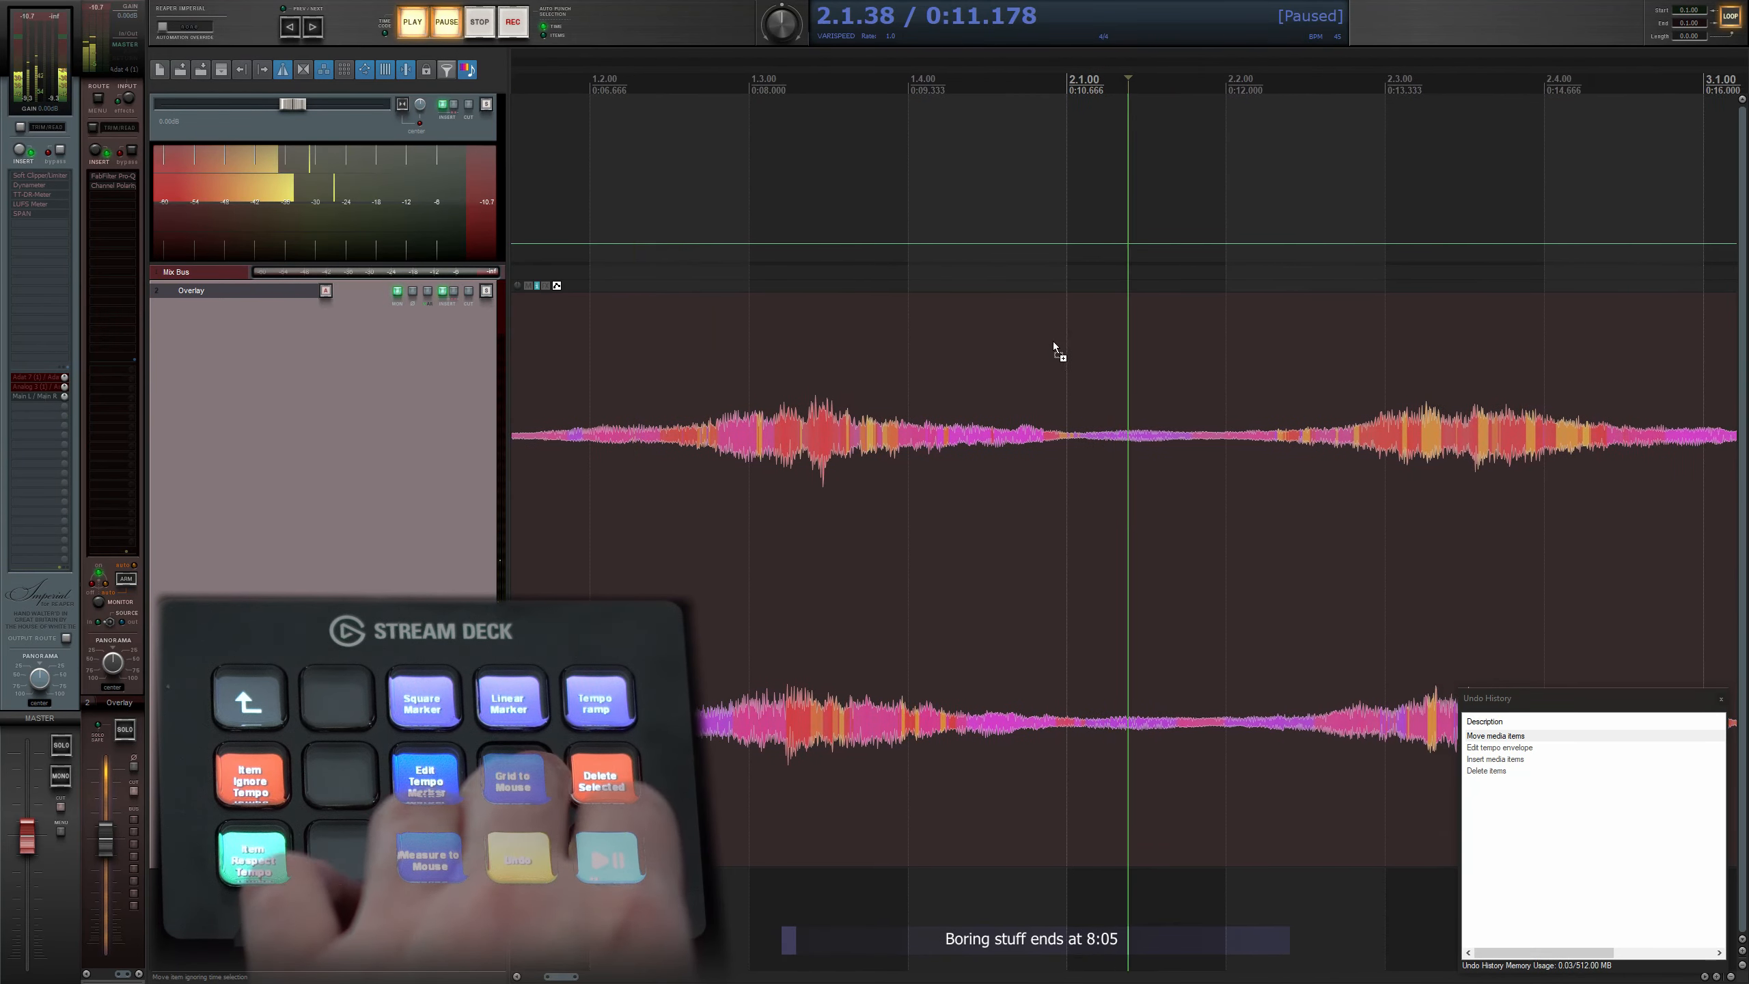
key("g")
key("space")
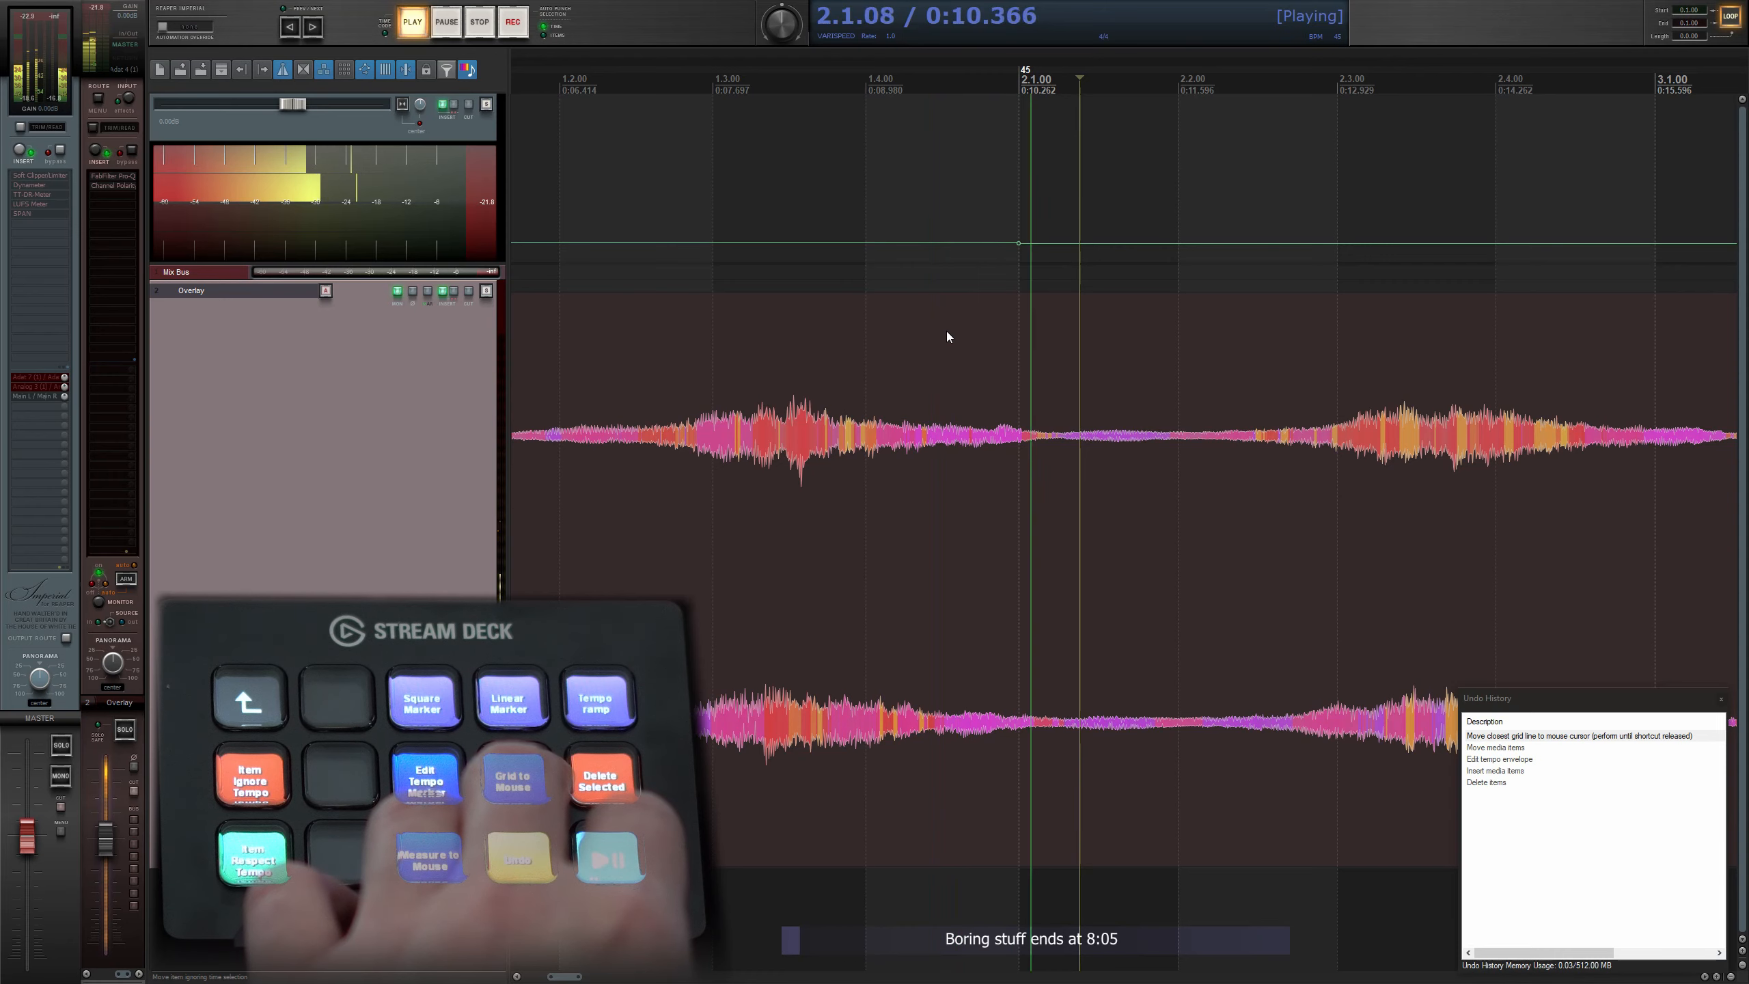
key("space")
key("g")
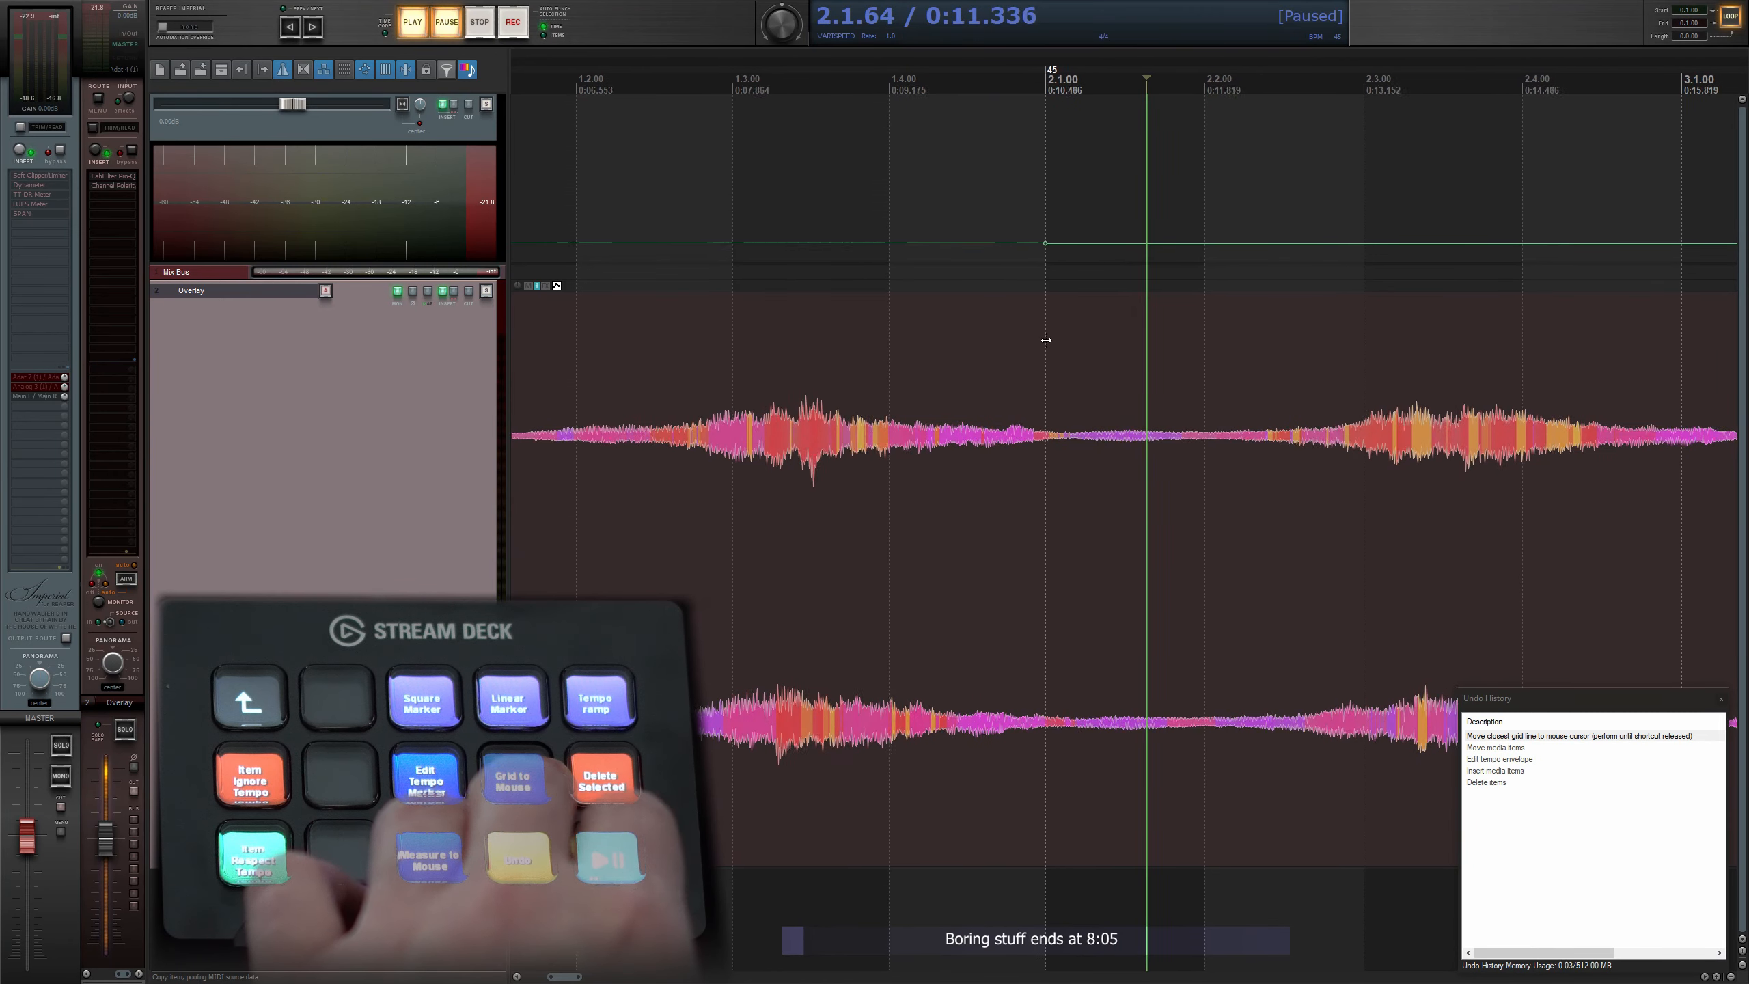
key("space")
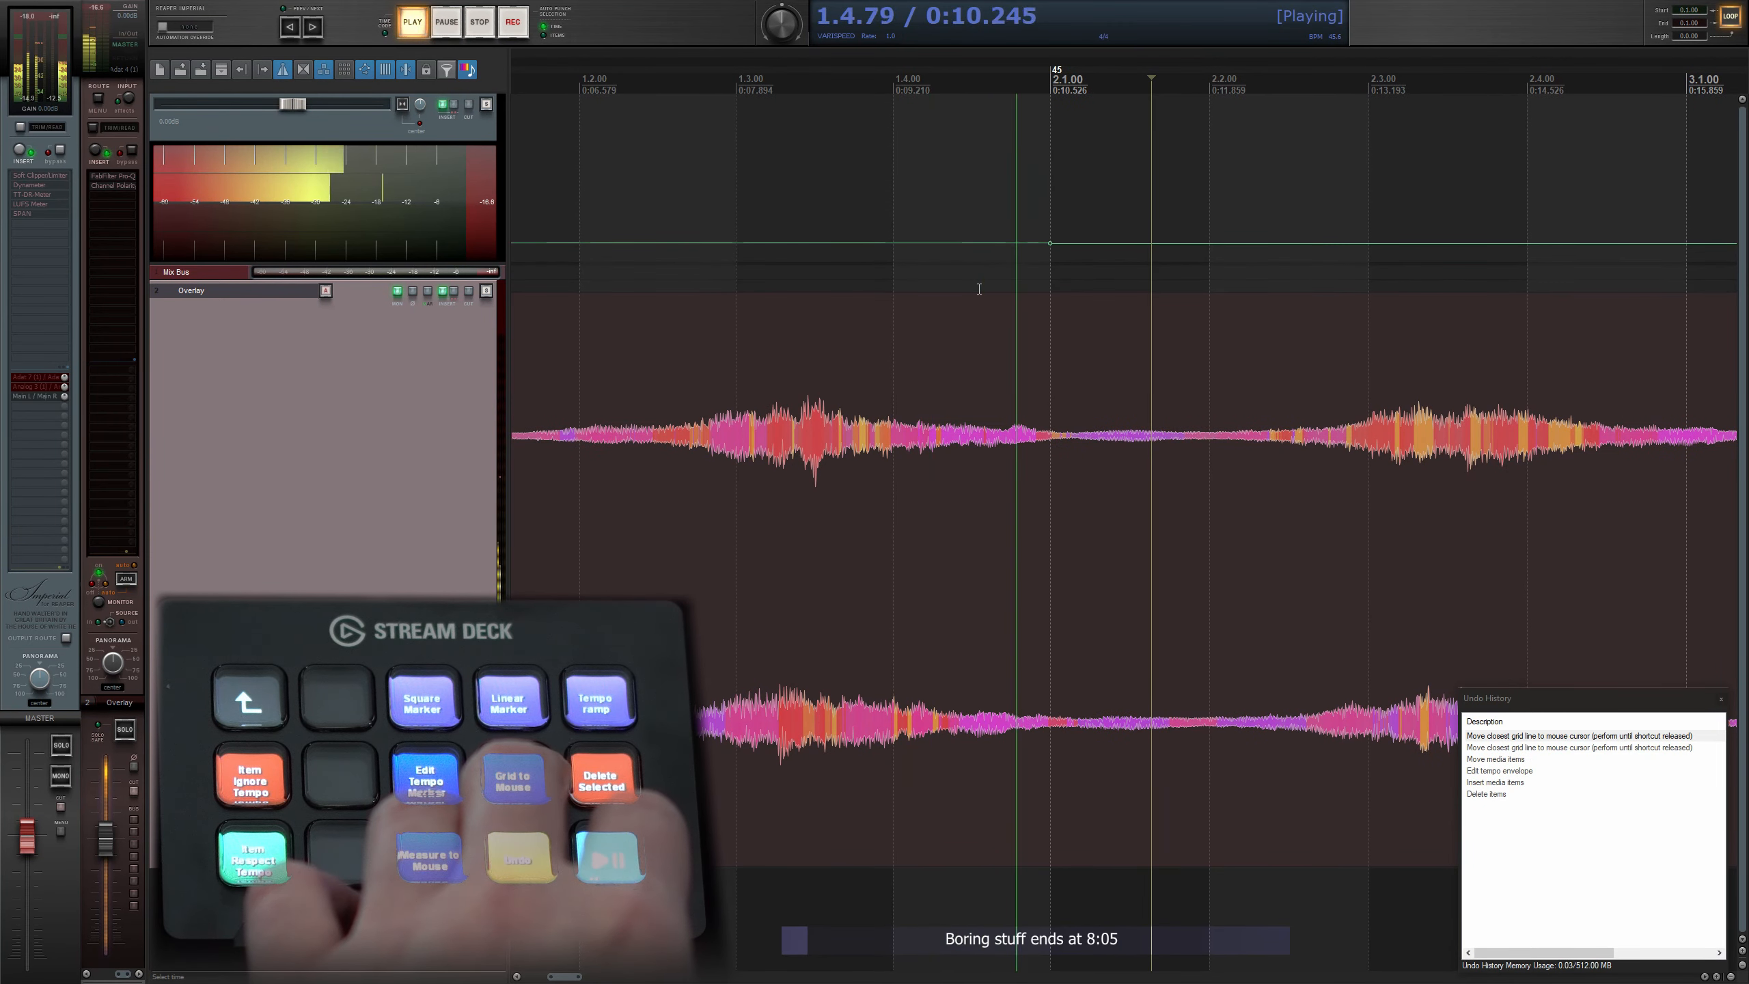
- Listen up to measure 3 and move its grid line to the downbeat at about 0:16.24, refining it by playback
scroll(979, 289, "down", 2)
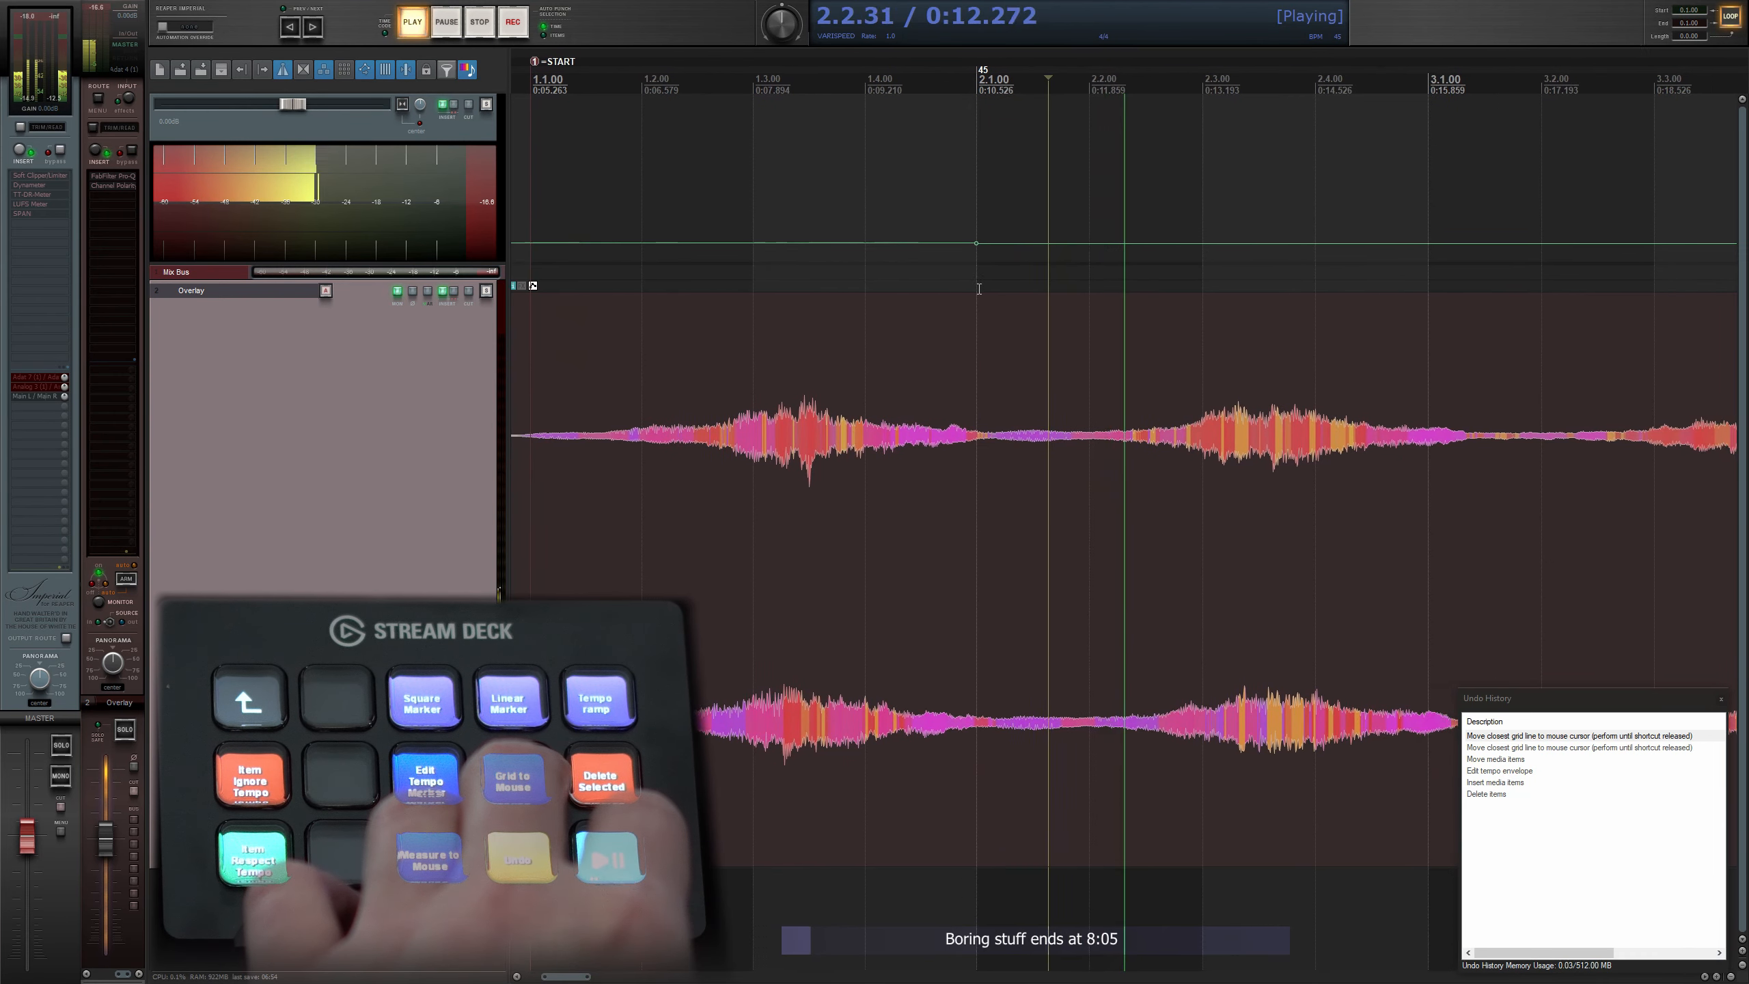
scroll(881, 290, "down", 2)
scroll(1047, 353, "up", 1)
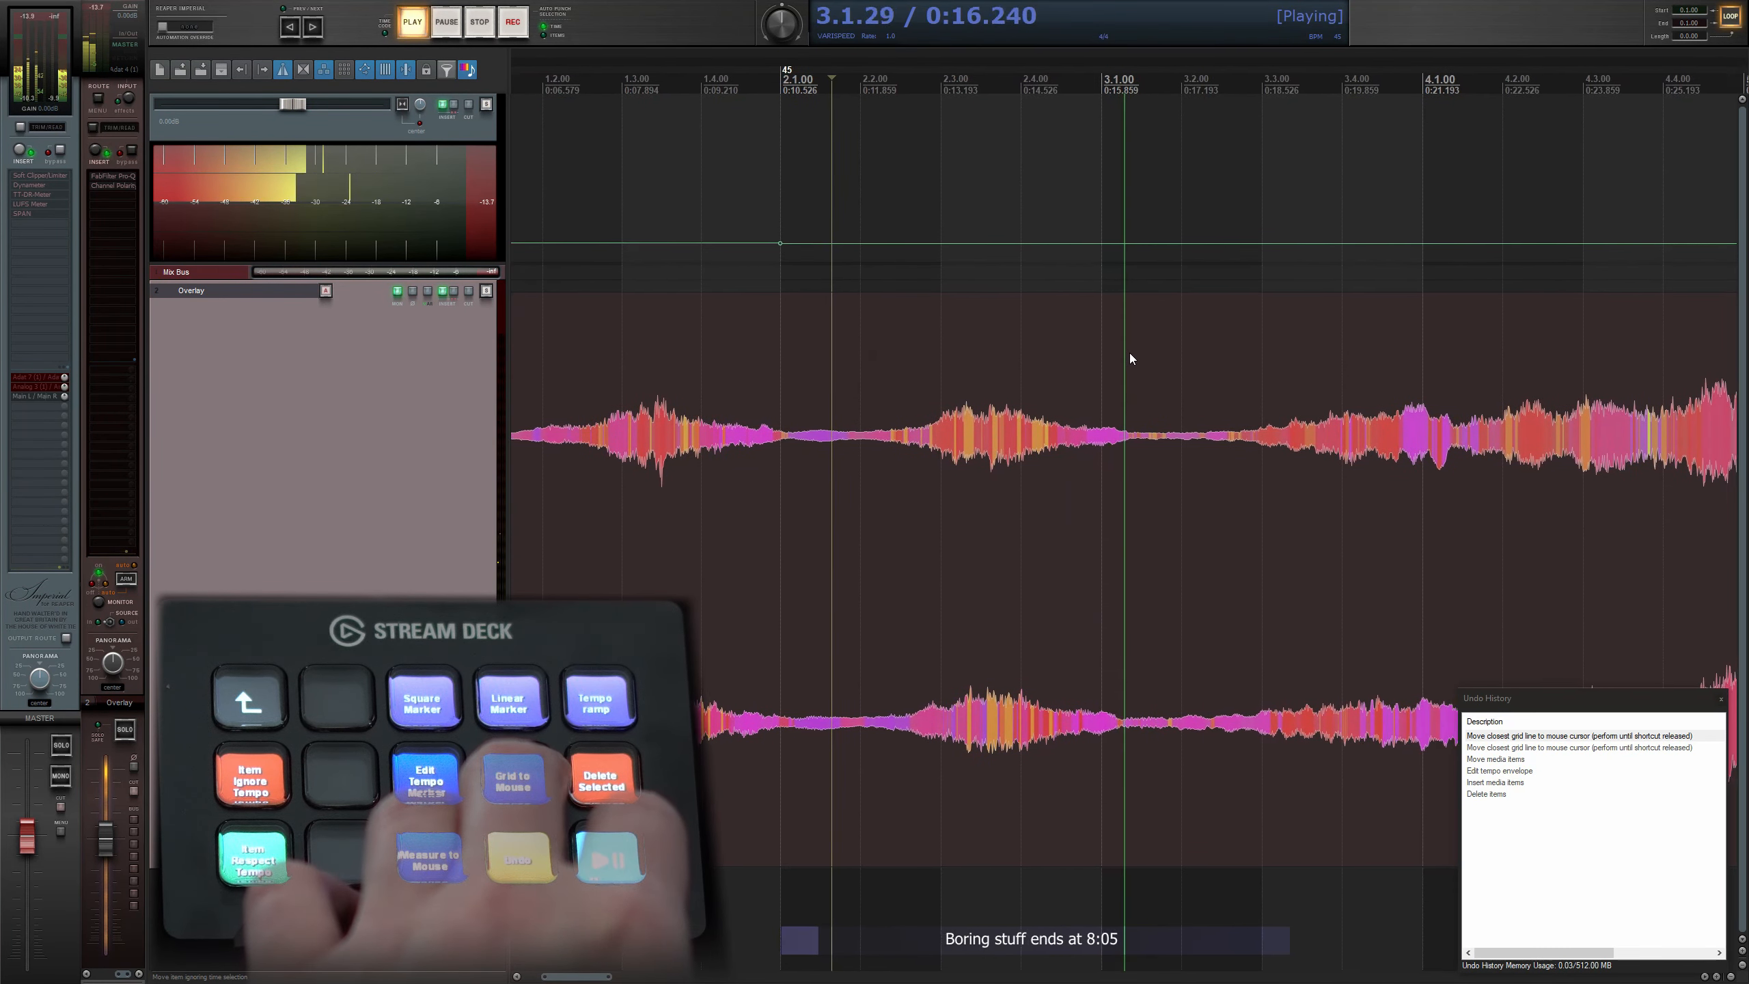
left_click(689, 311)
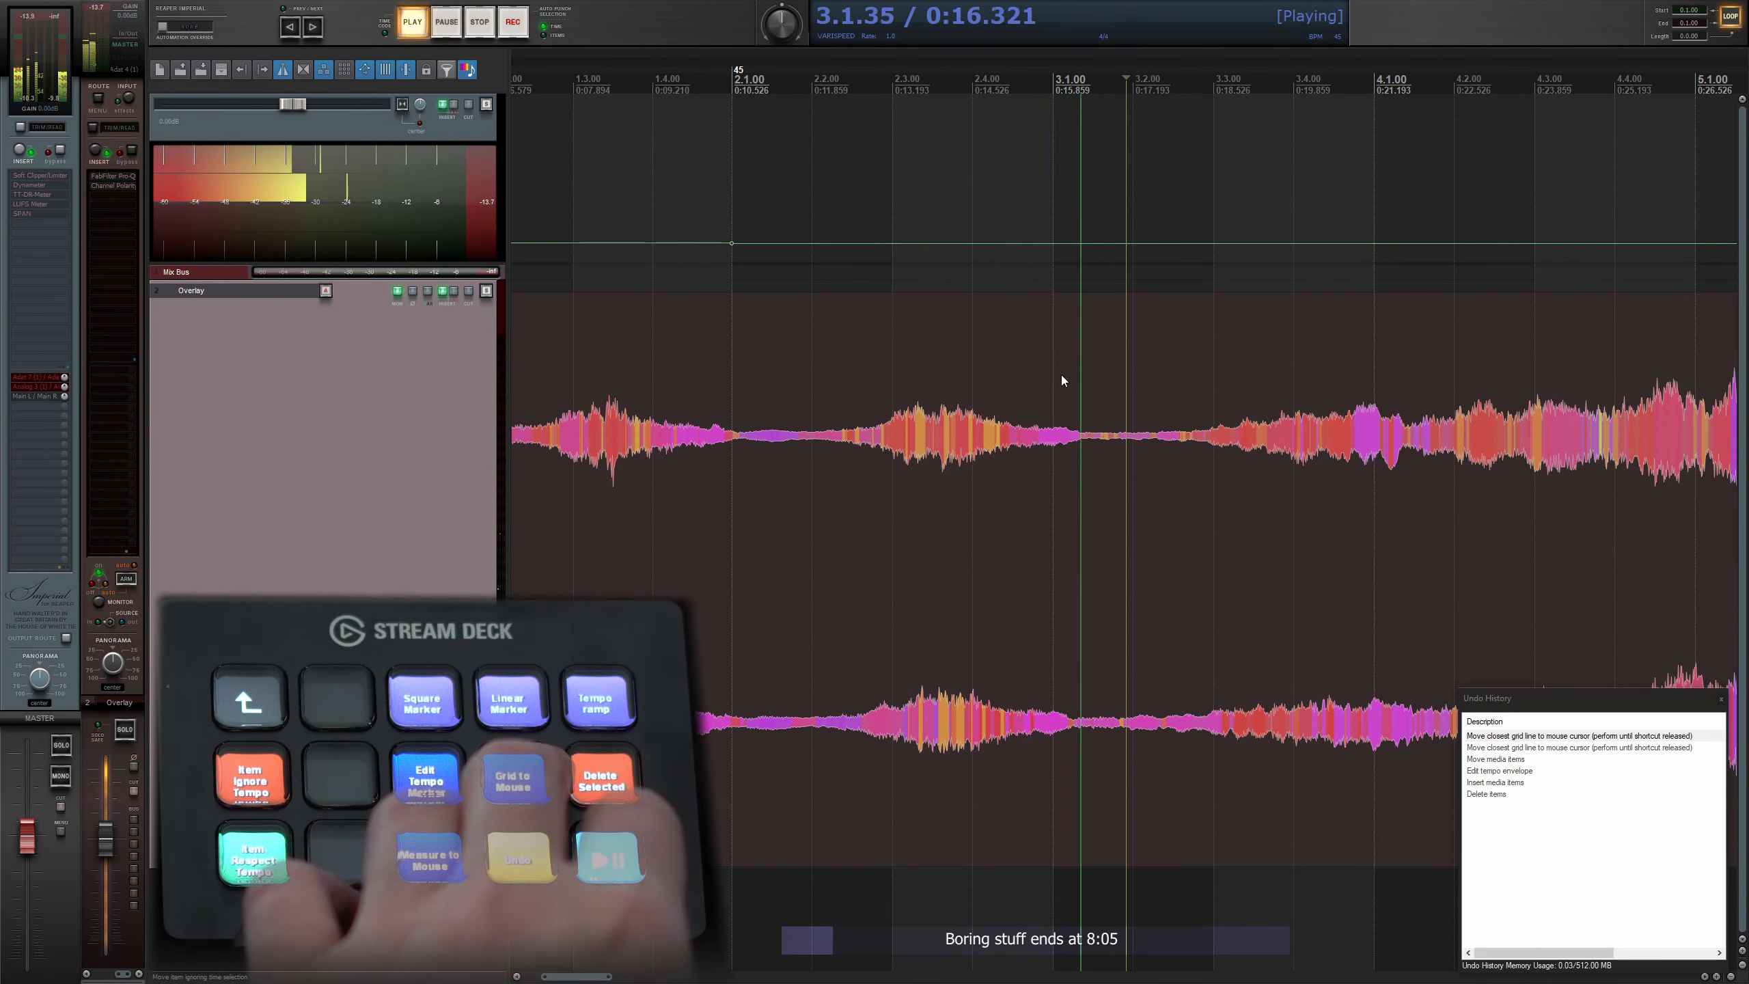
key("ctrl+g")
key("ctrl+space")
key("ctrl+g")
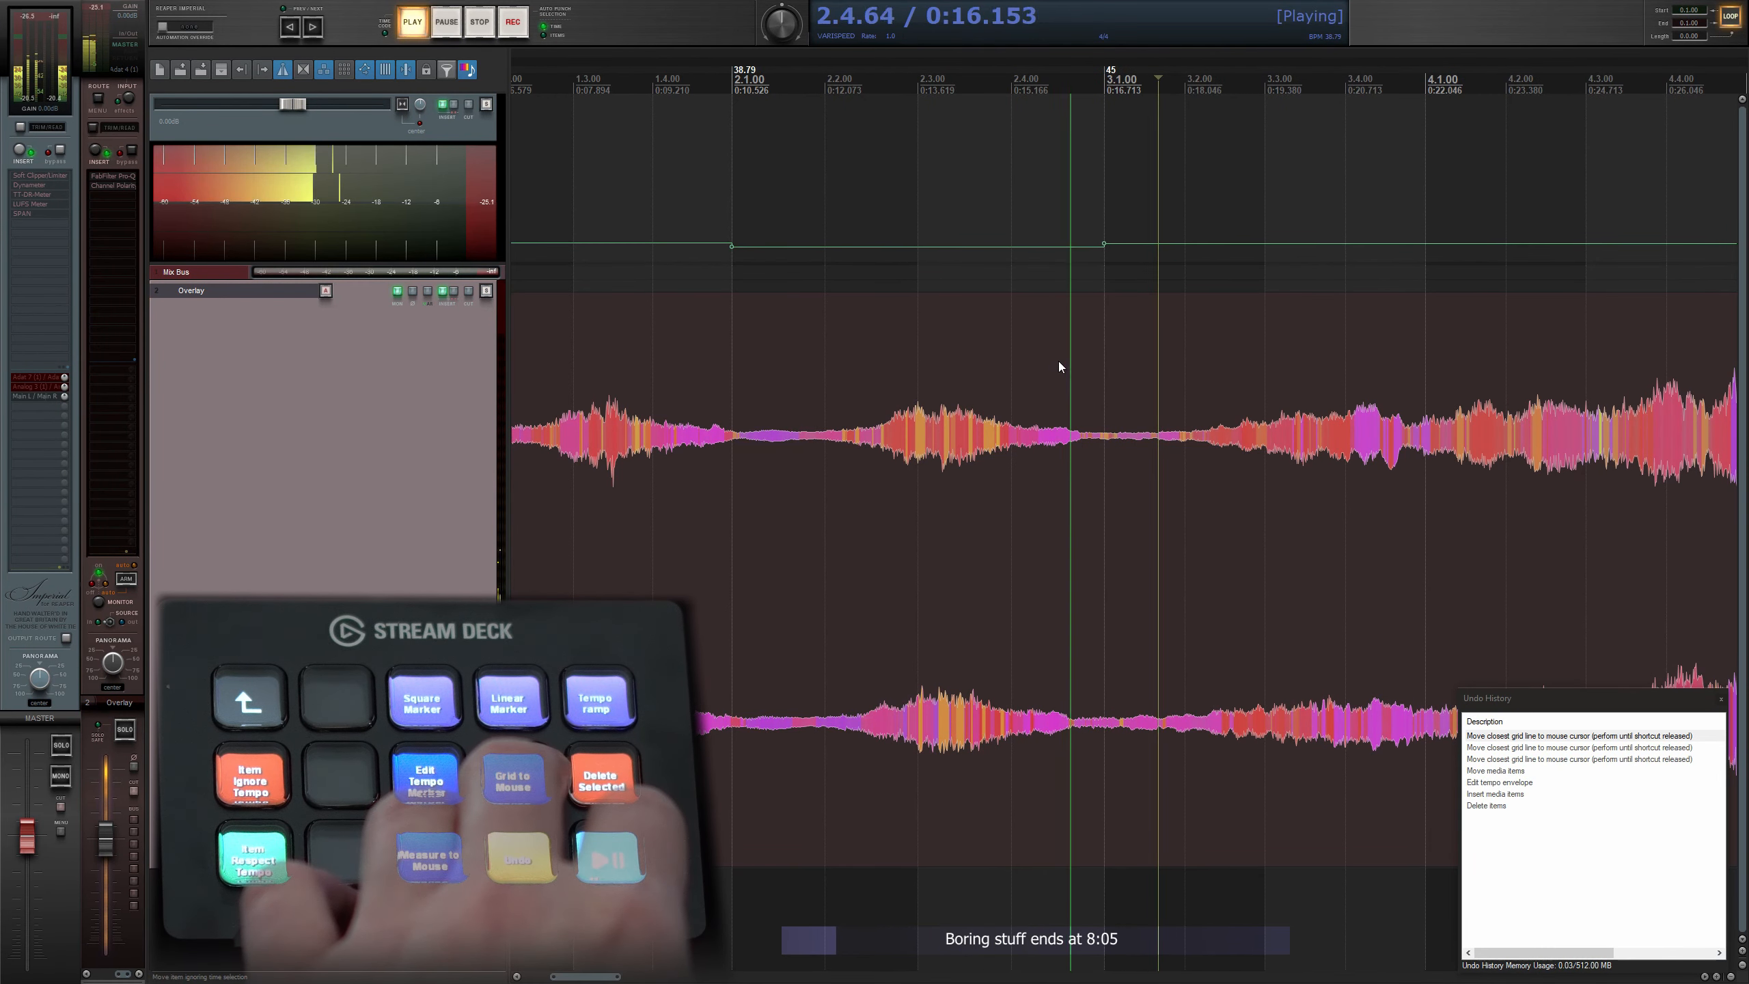
key("space")
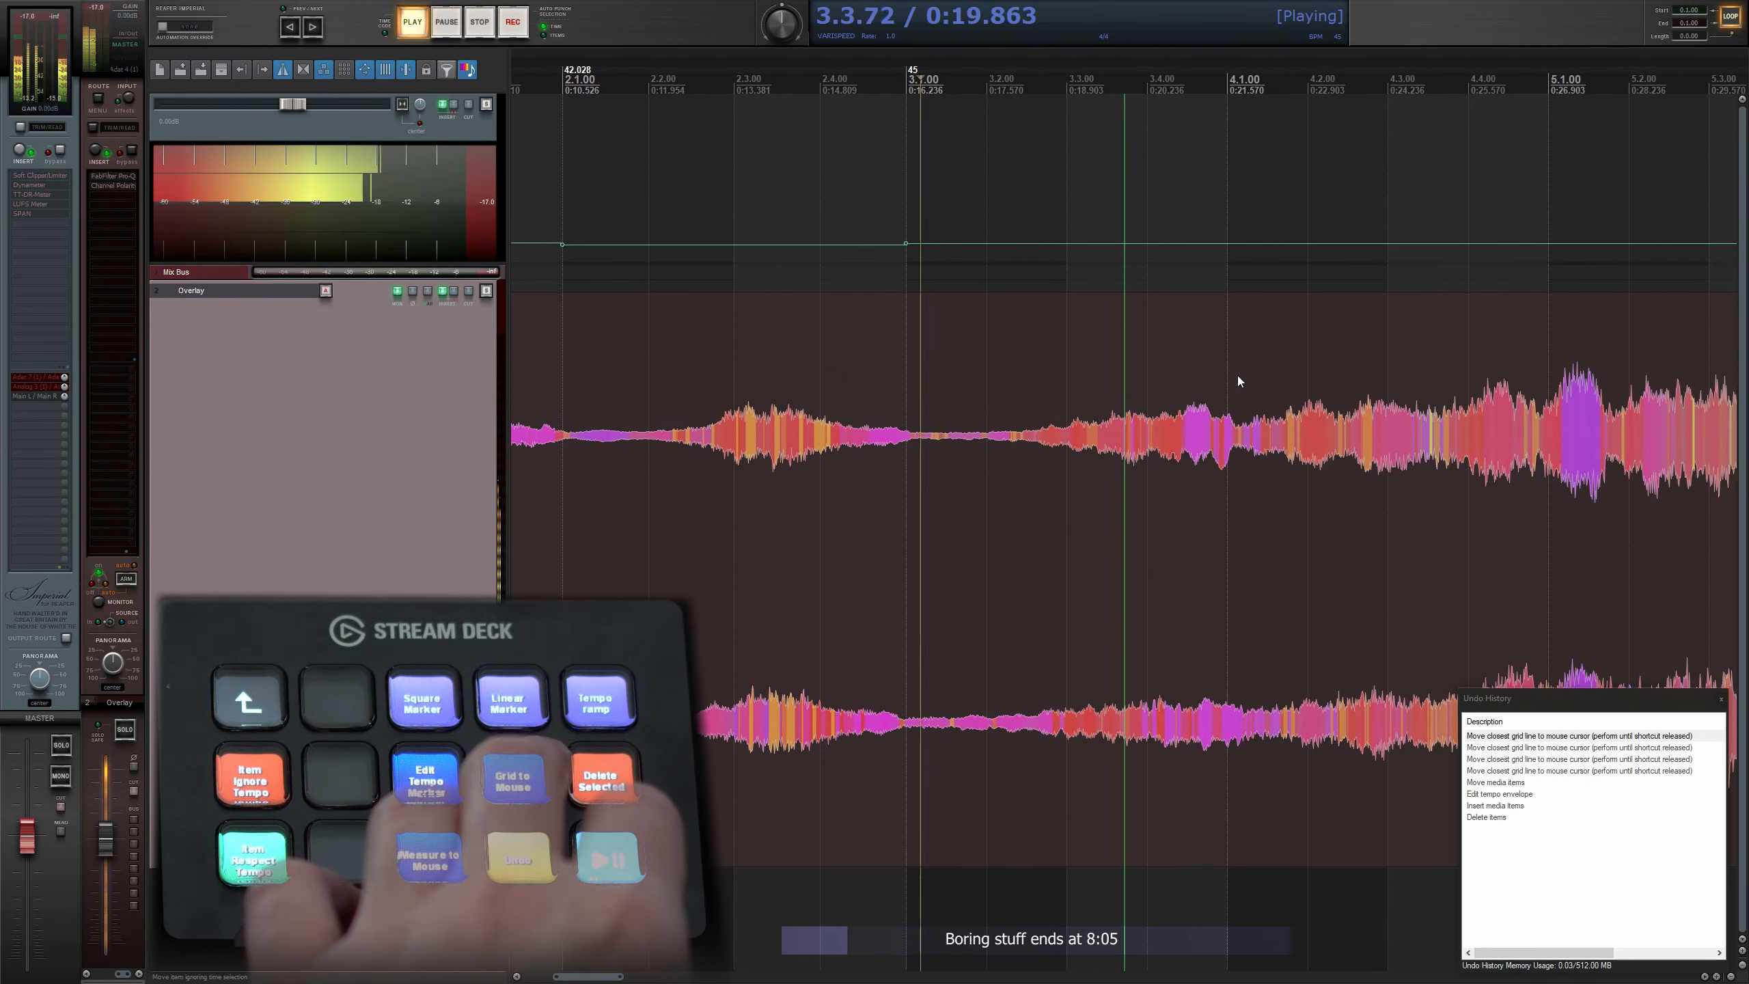
- Move the measure 4 grid line to its downbeat at about 0:21.40 and replay the passage
key("ctrl+alt+g")
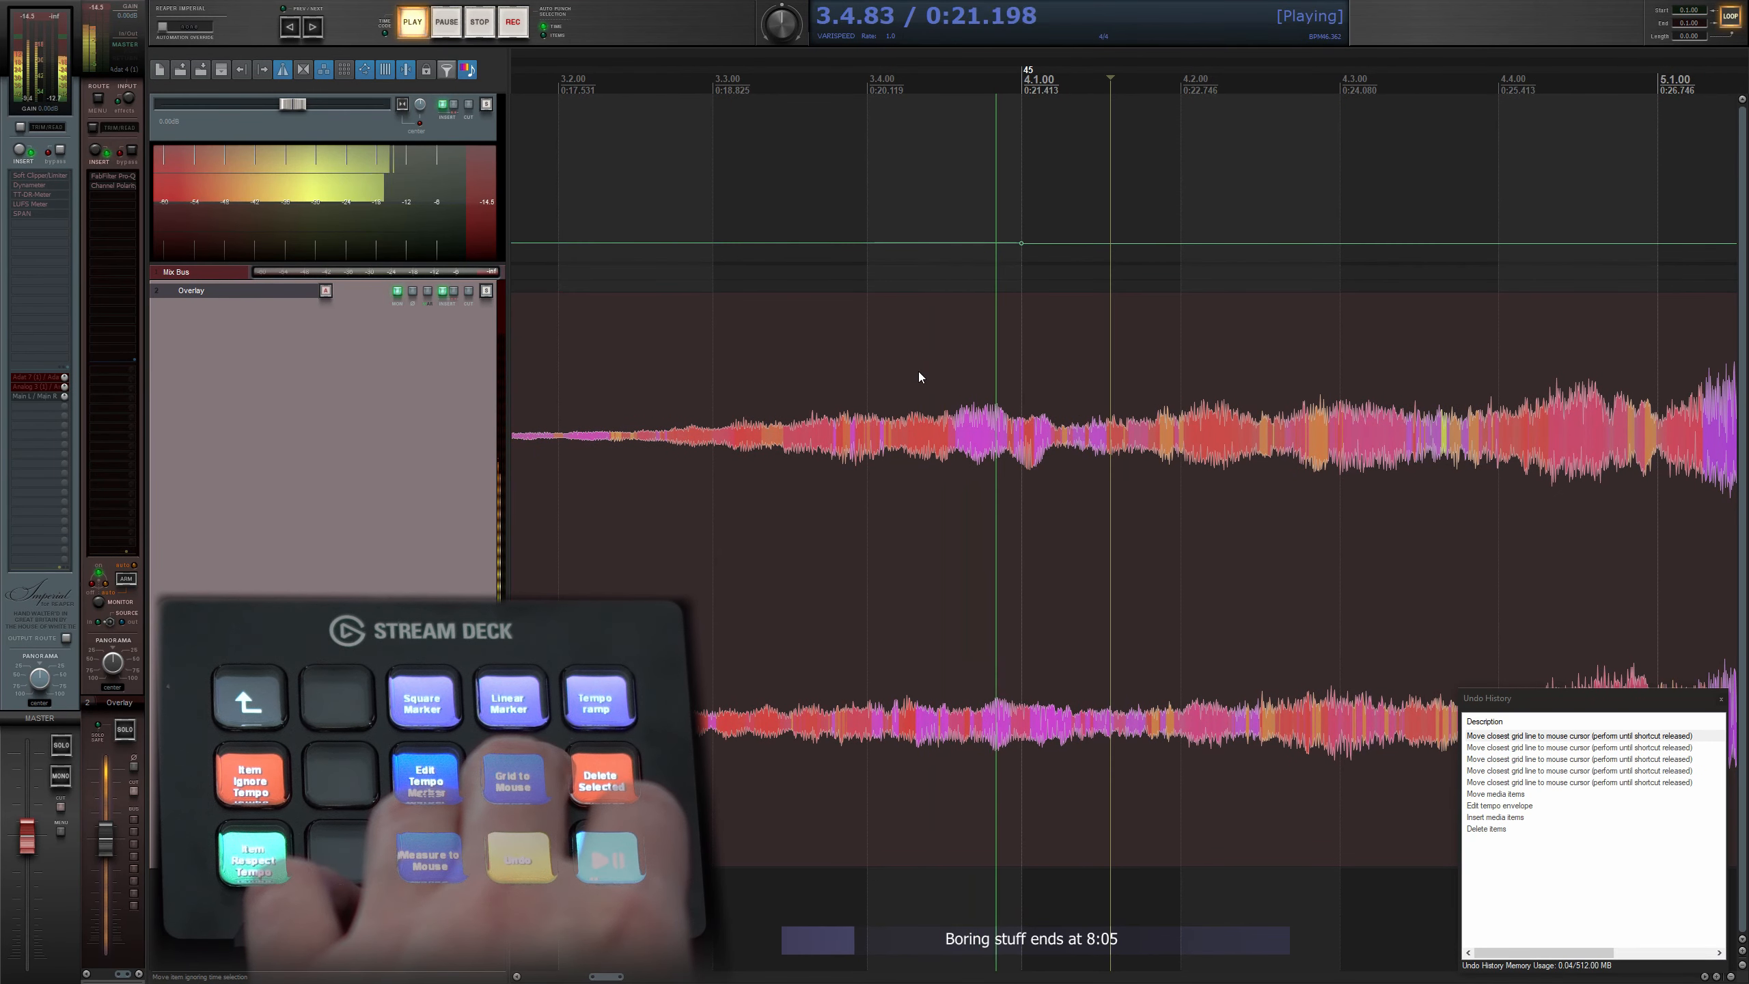
key("ctrl+space")
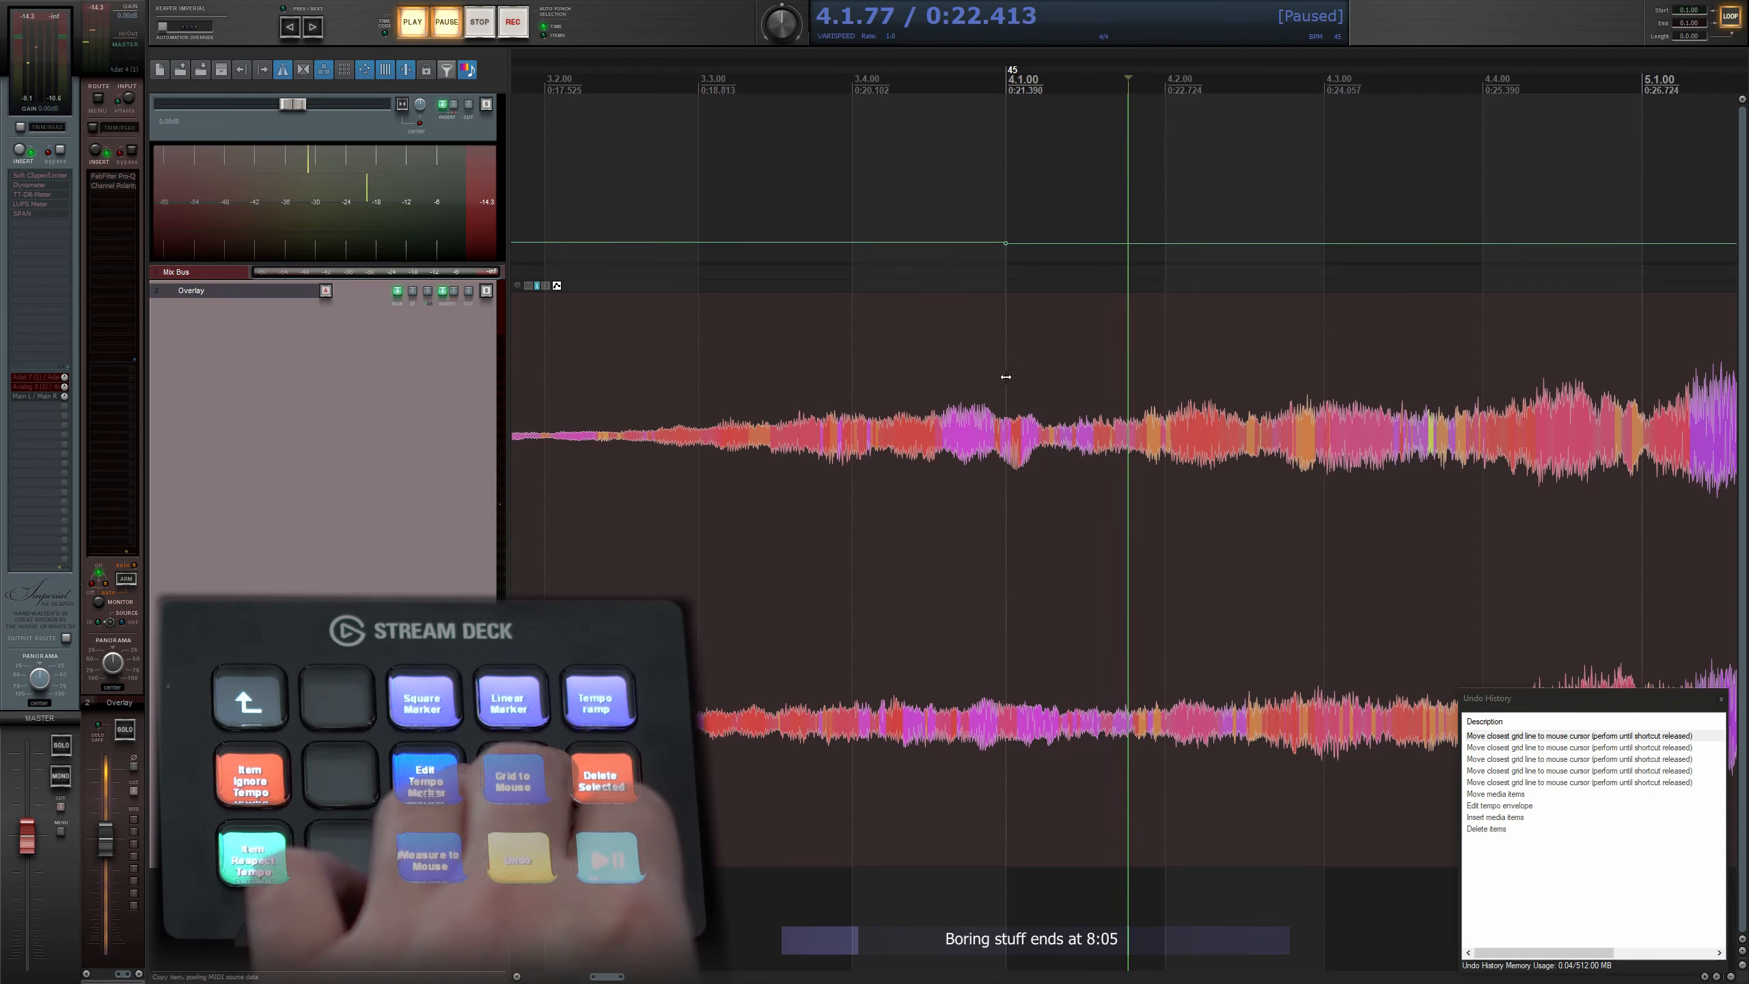
key("ctrl+alt+g")
key("space")
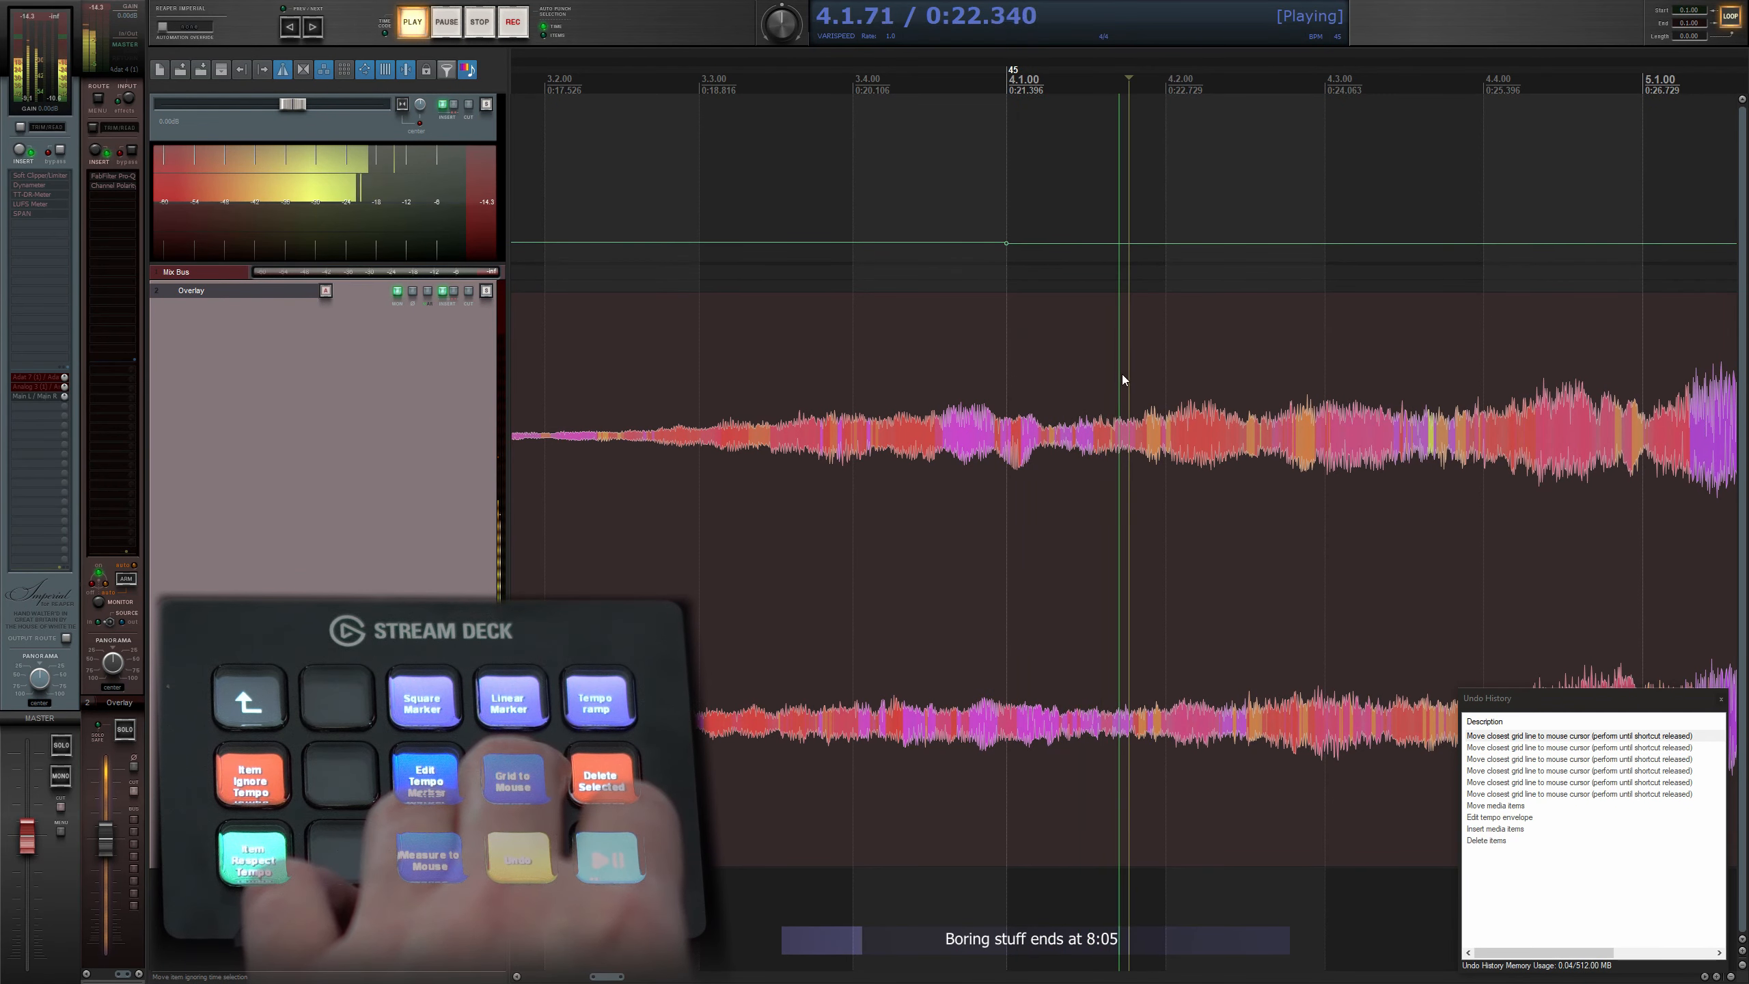
- Pause after measure 5's downbeat and align the measure 5 grid line to it at about 0:26.71
scroll(1122, 375, "down", 2)
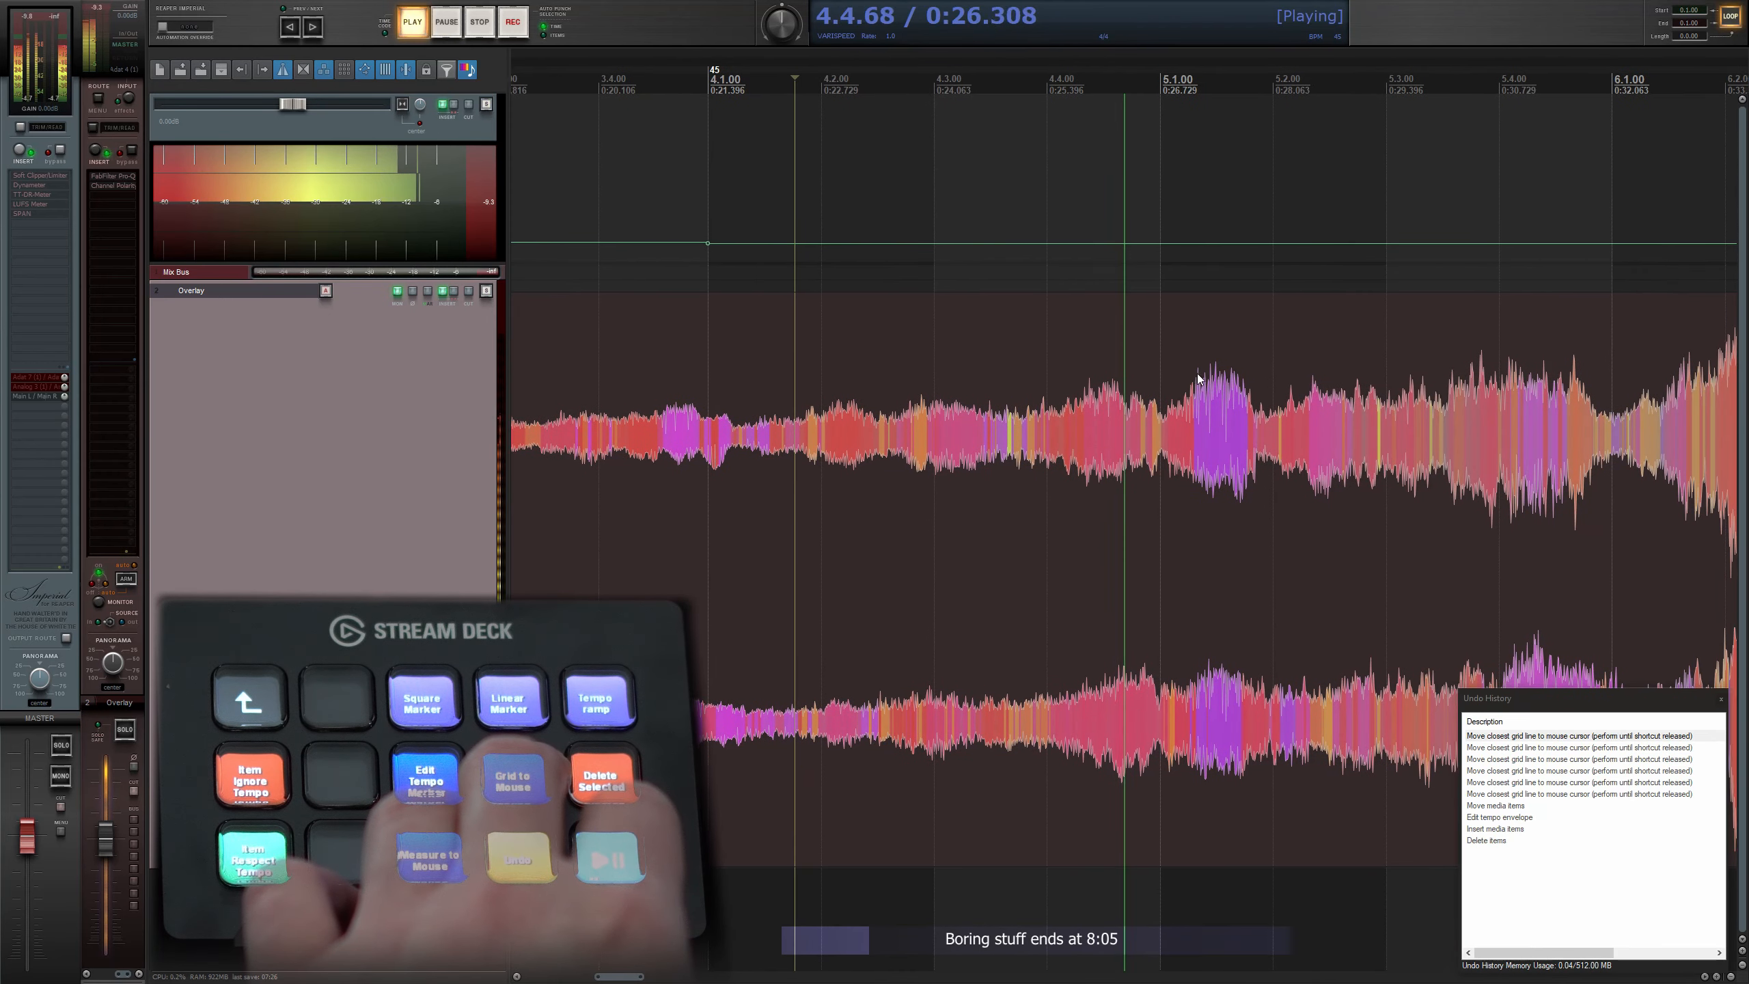
key("space")
key("shift+t")
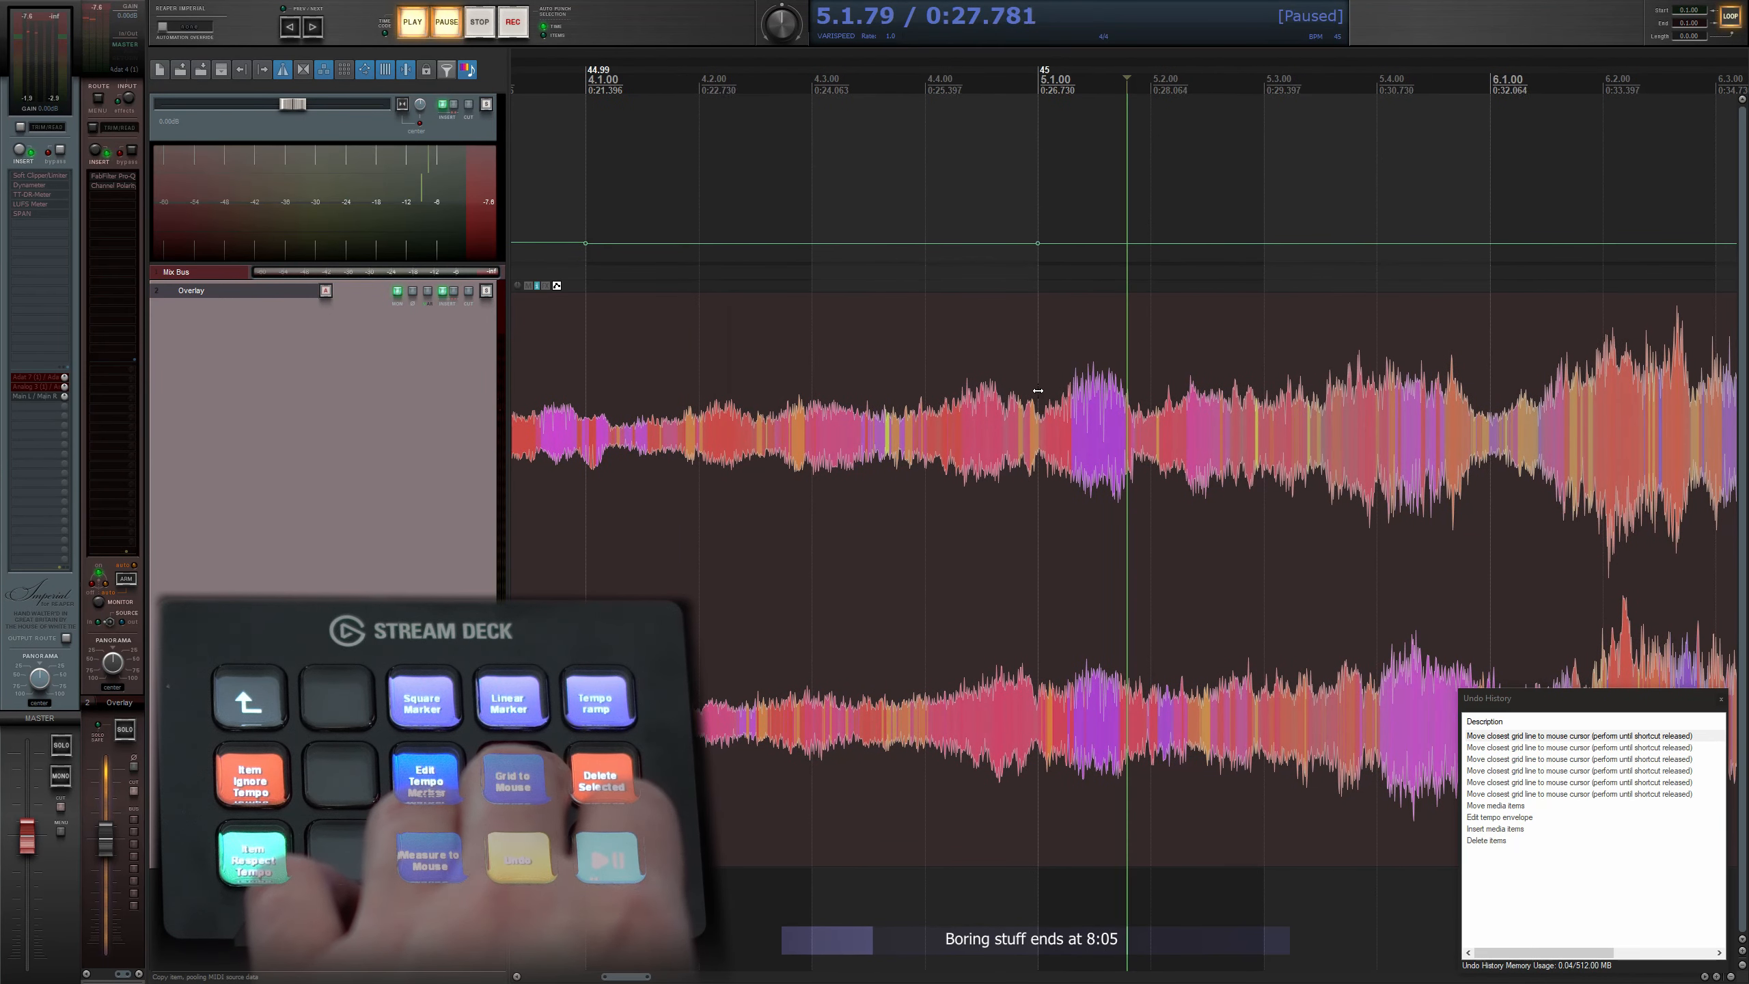
key("space")
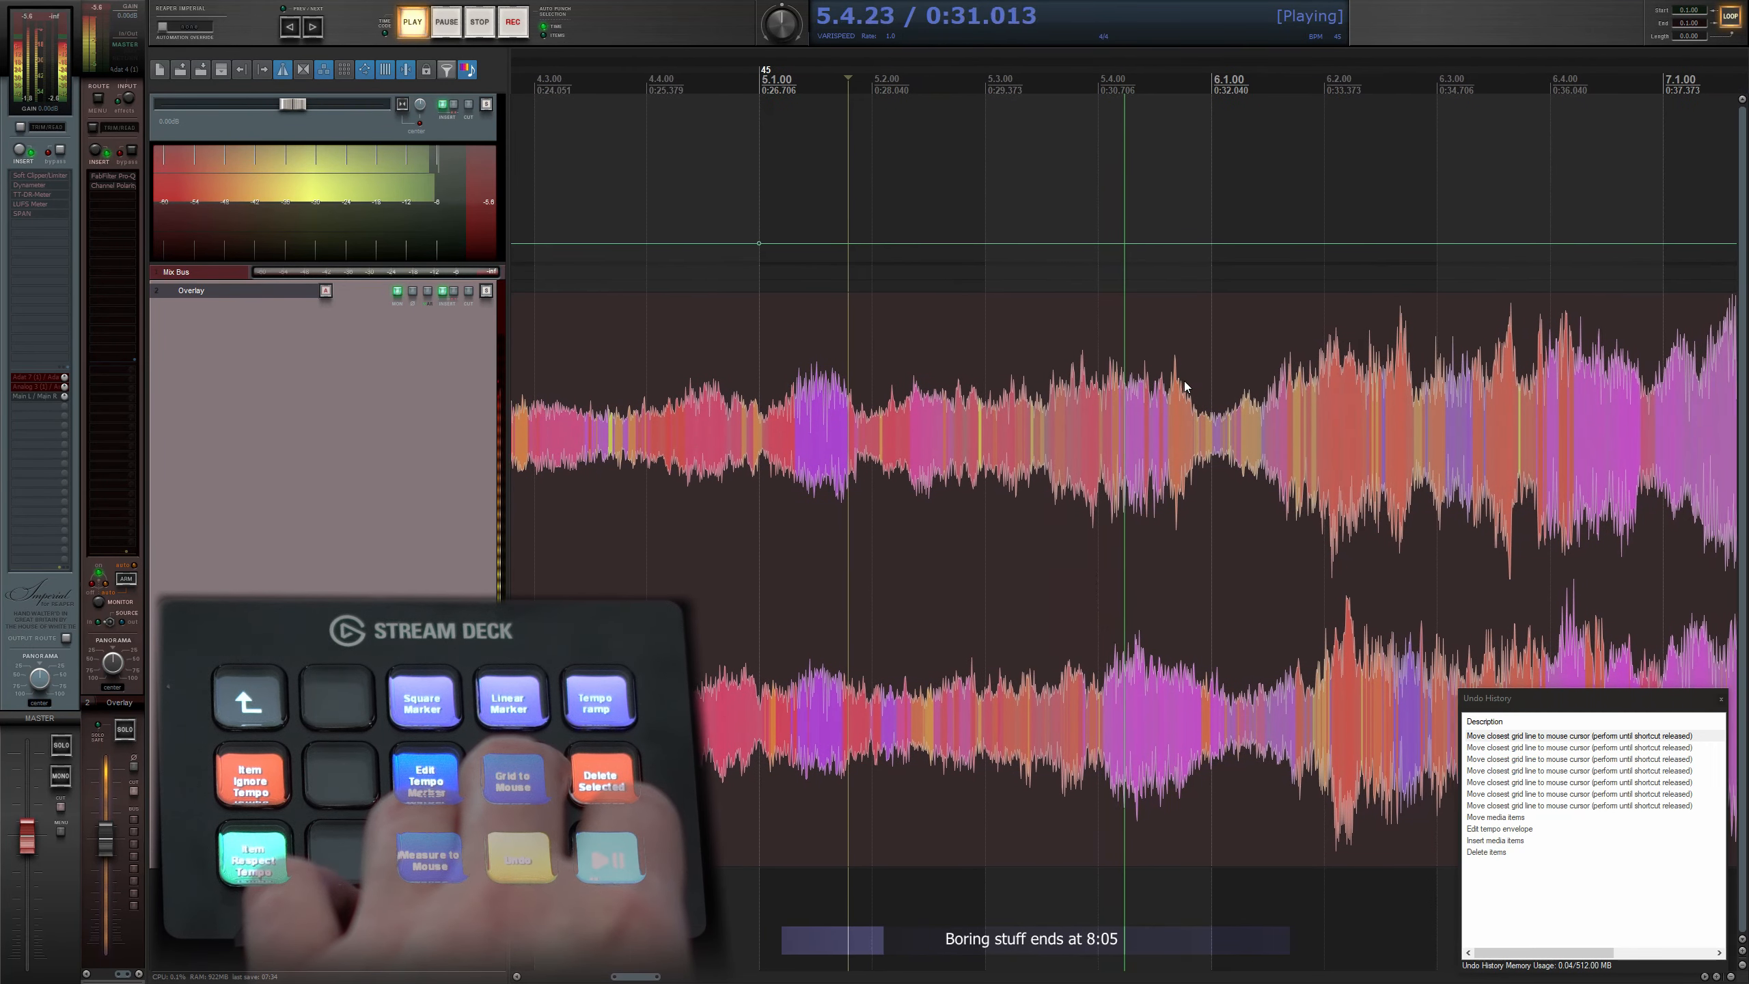
- Align the measure 6 grid line to the quiet dip in the waveform at about 0:31.92 and resume playback
key("space")
key("g")
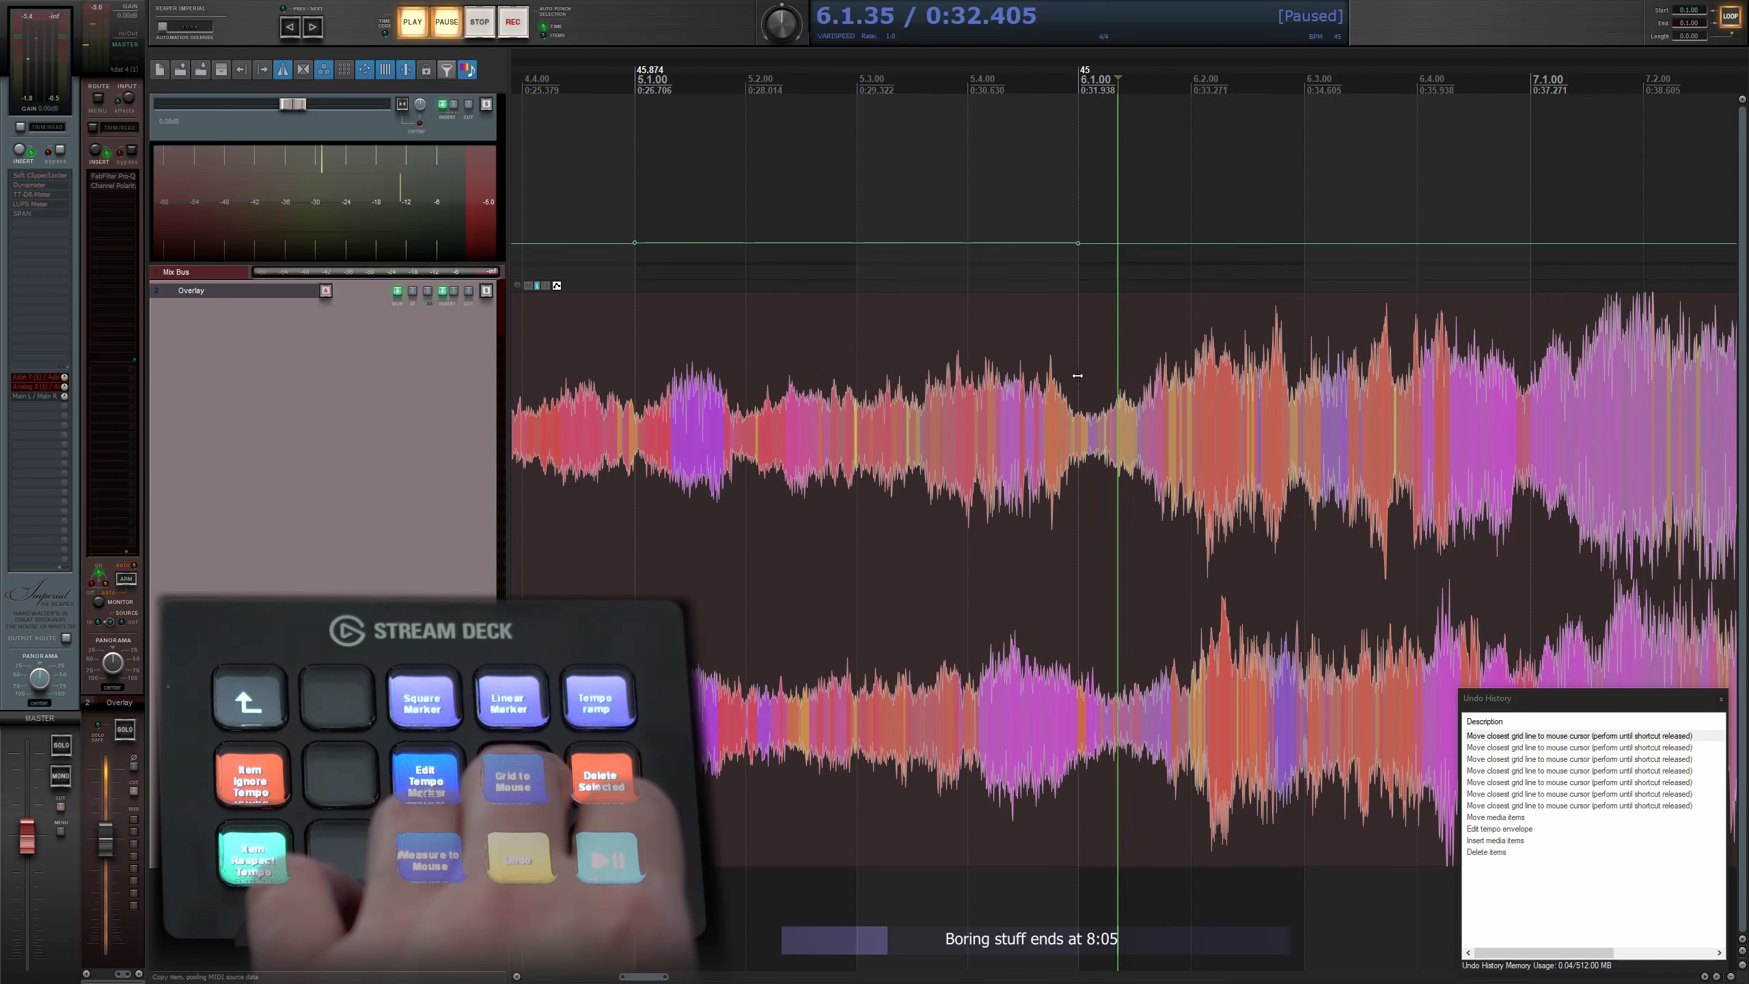
scroll(1074, 376, "up", 5)
key("g")
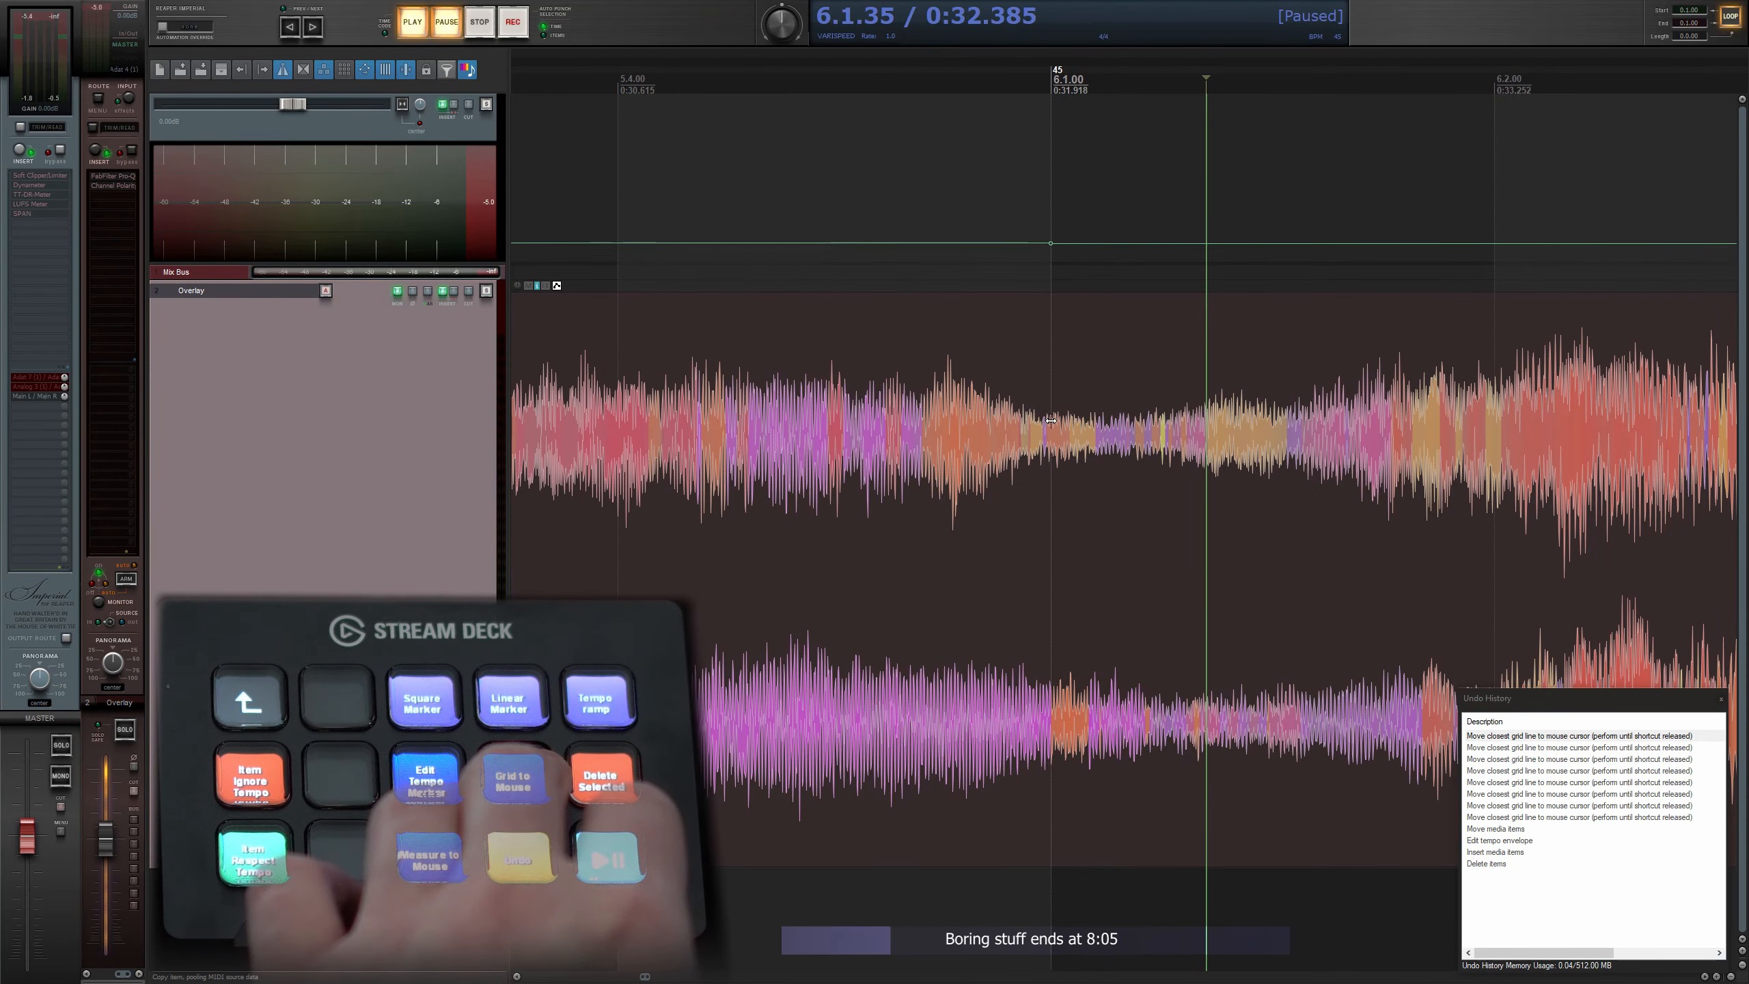
key("space")
- Move the measure 7 grid line to its downbeat at about 0:37.09 and play the result
scroll(740, 357, "down", 3)
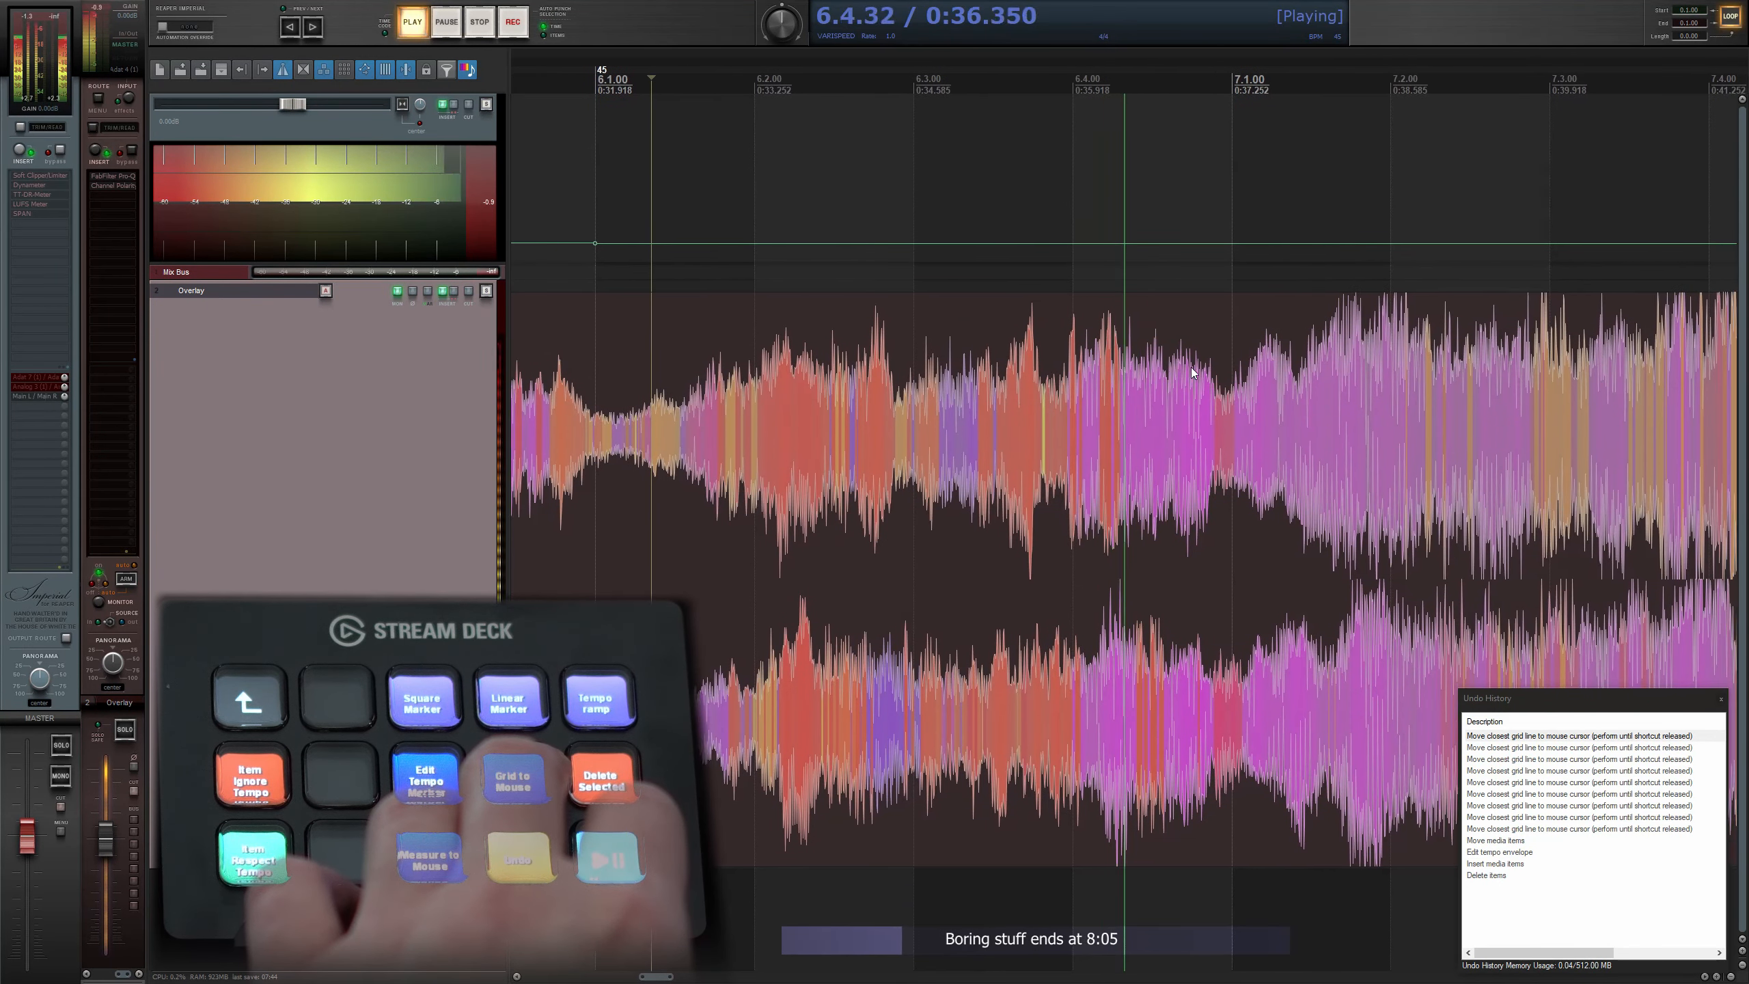
key("space")
scroll(1095, 347, "up", 3)
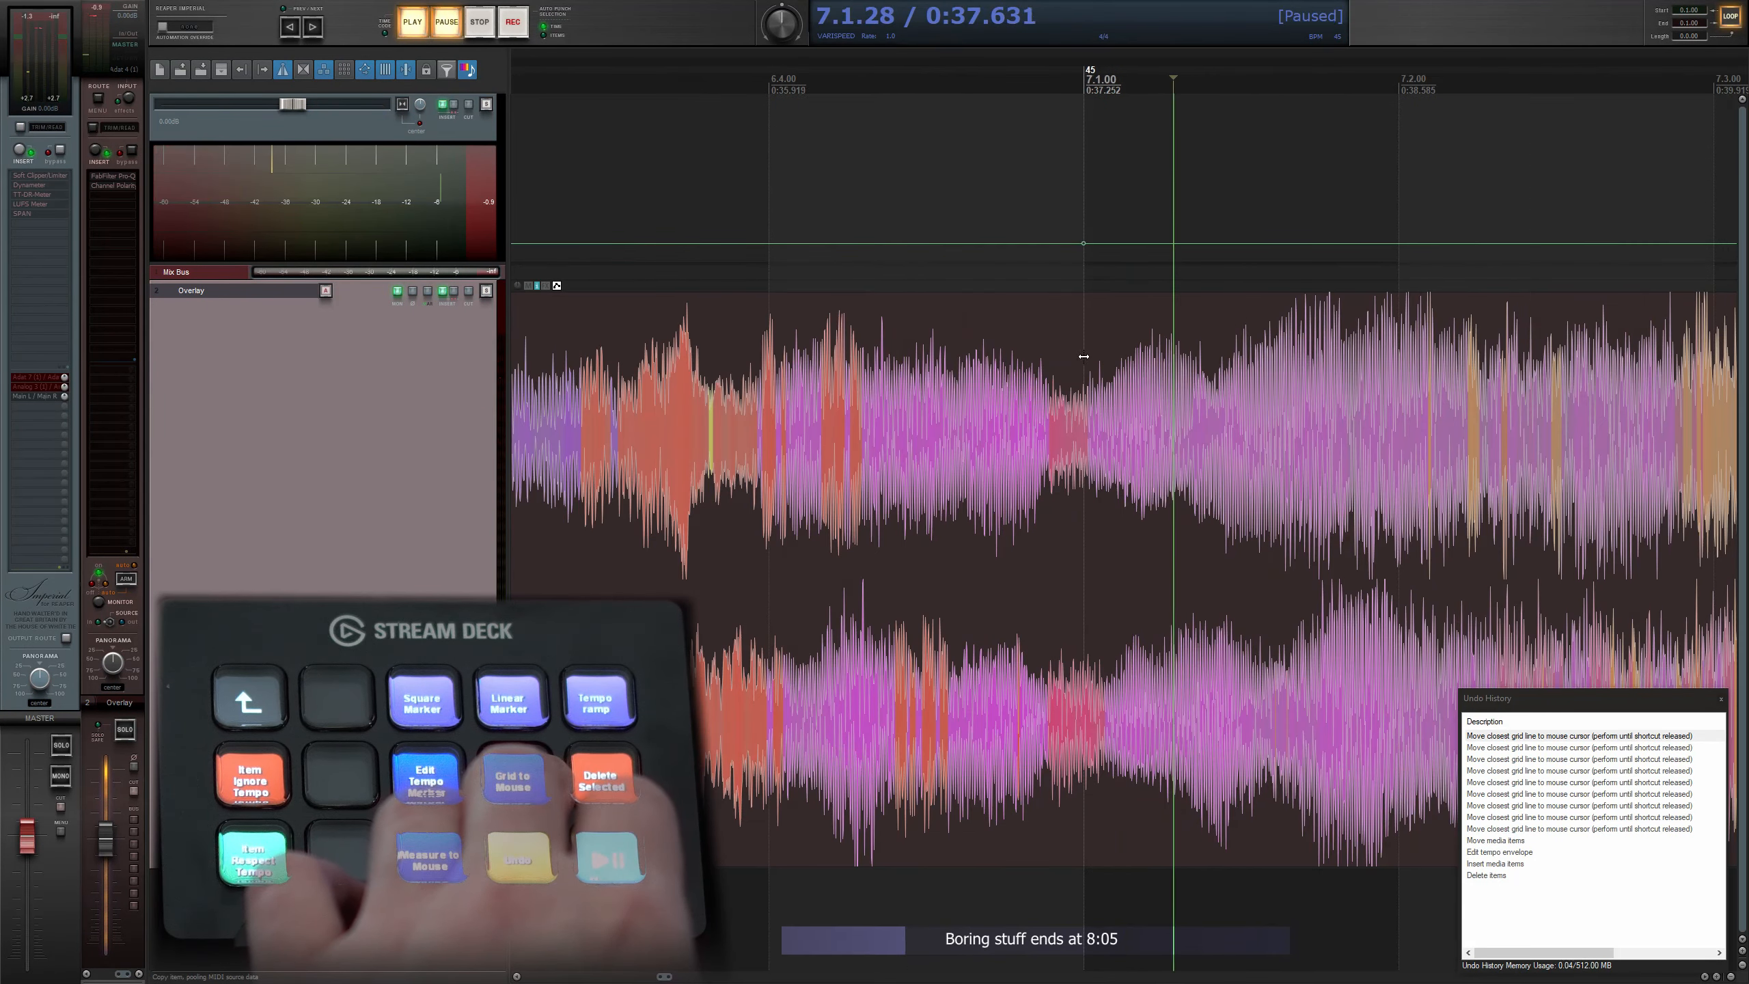
key("space")
- Listen through measure 7 and move the measure 8 grid line to about 0:42.68, near the end of the loud passage
scroll(828, 359, "down", 3)
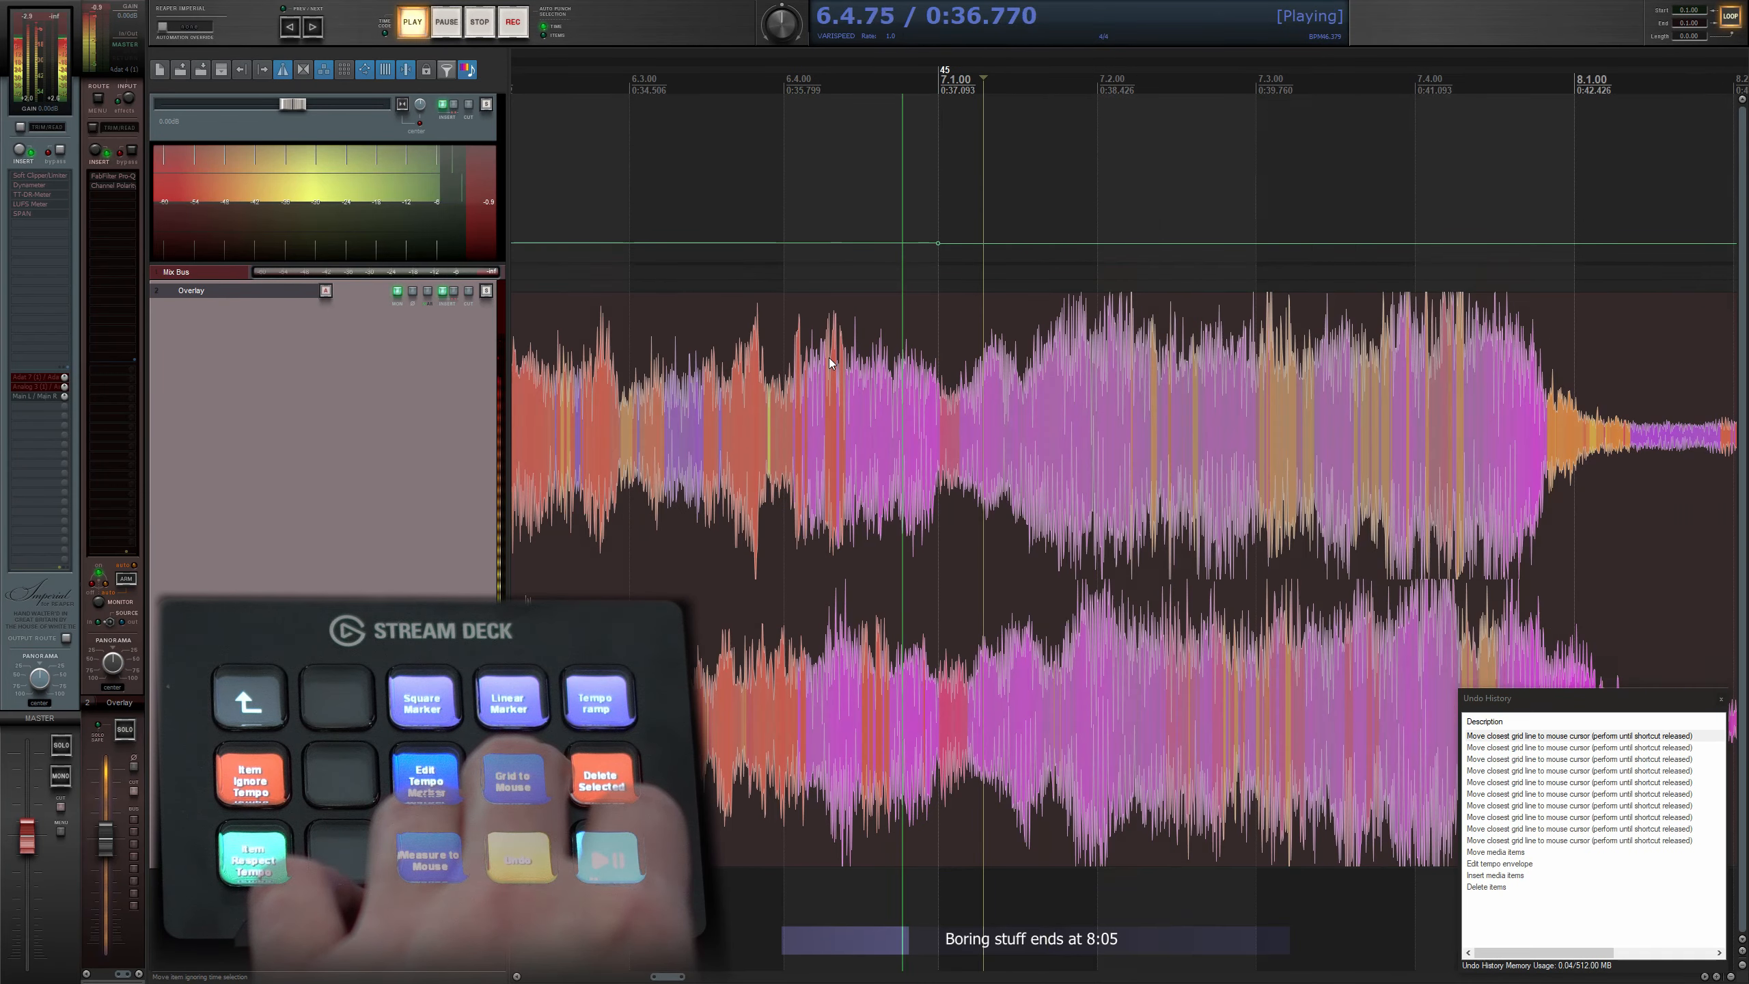
scroll(1115, 382, "up", 2)
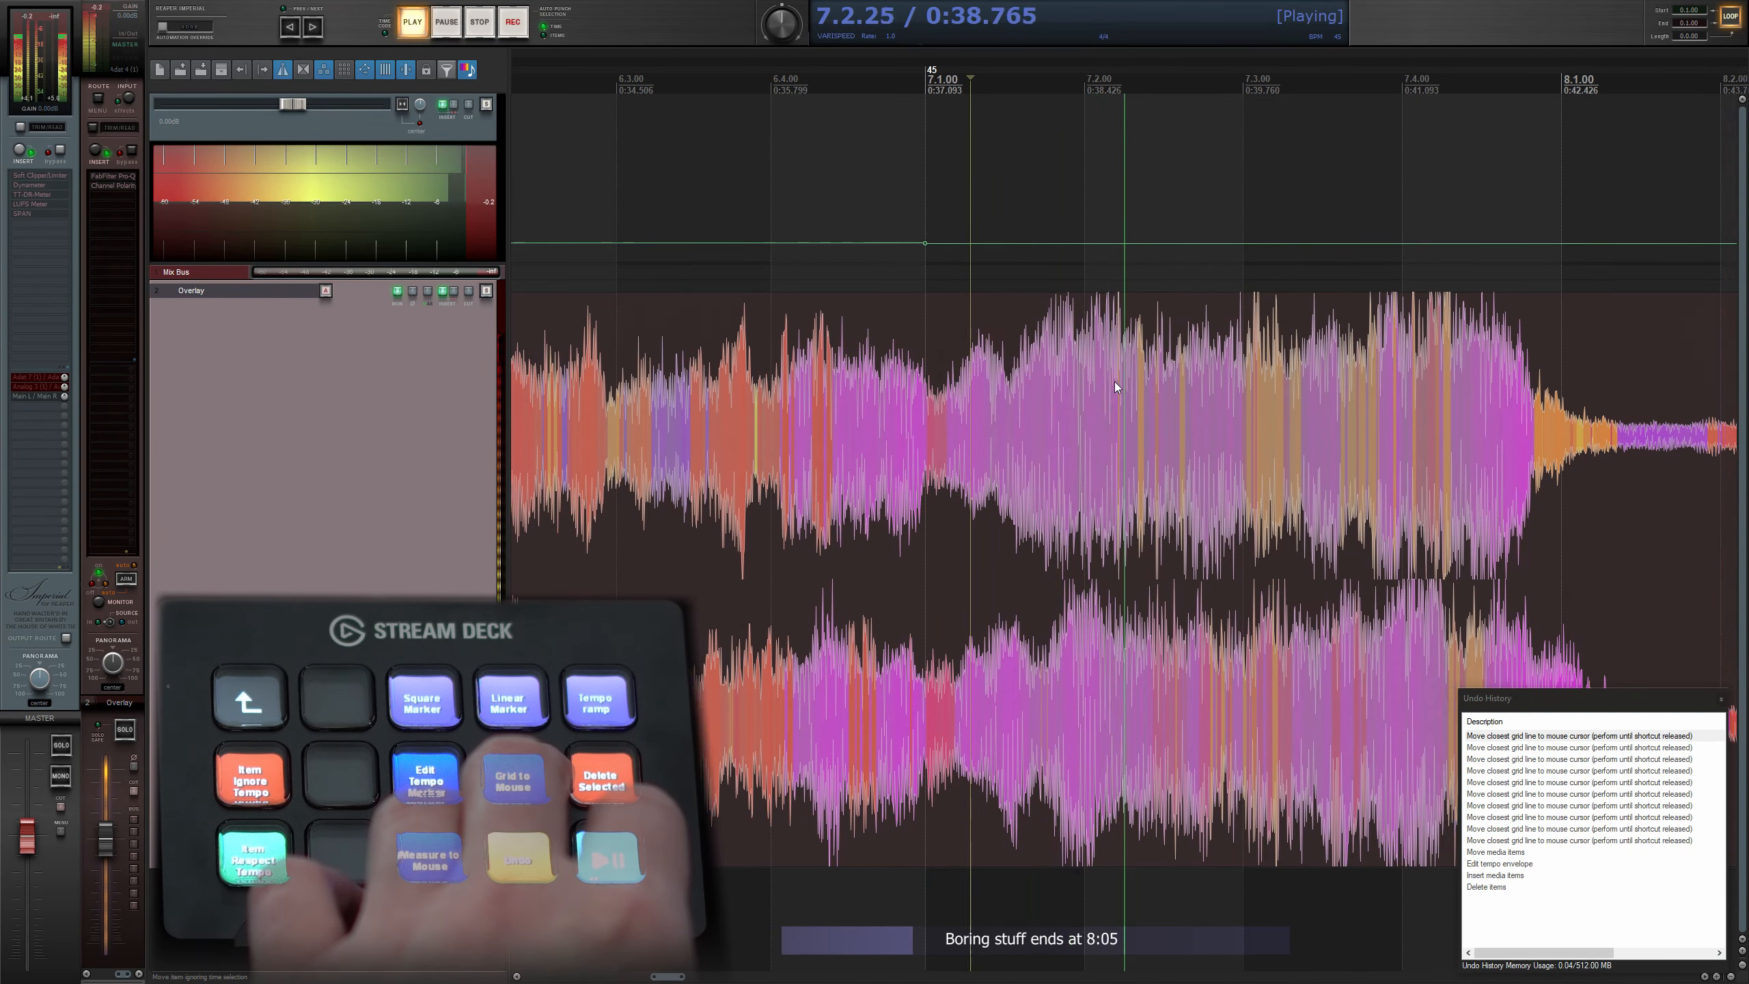
scroll(1115, 382, "down", 2)
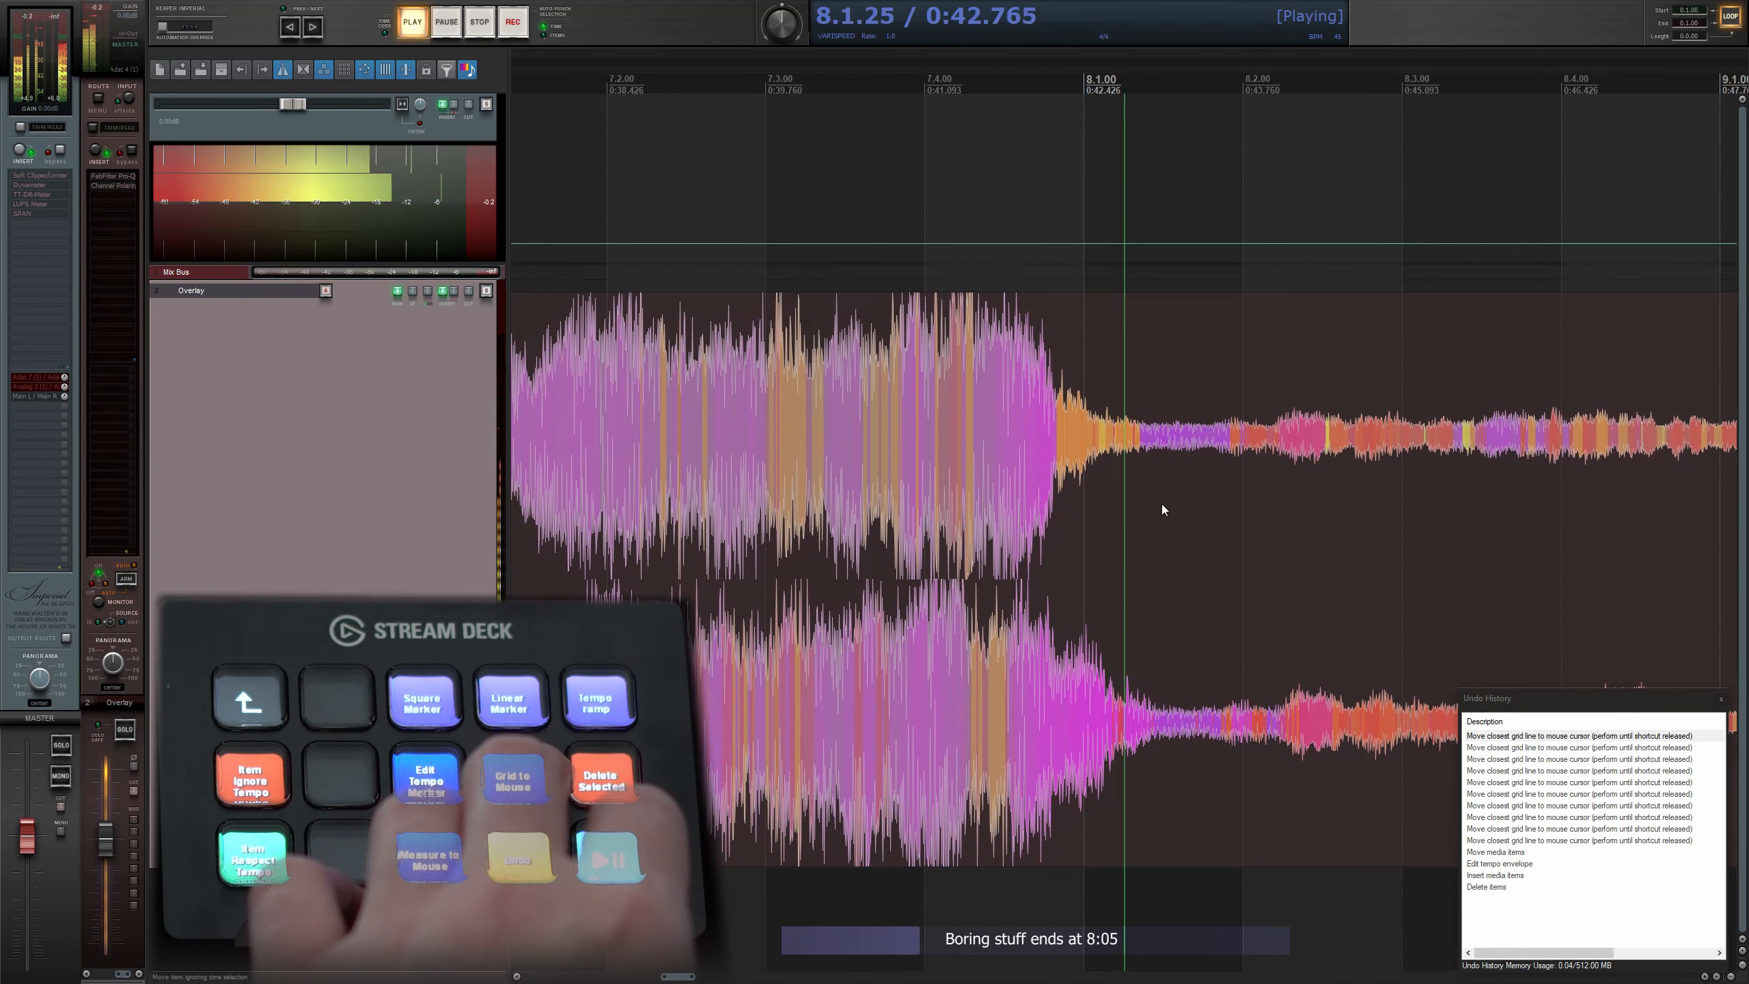
key("ctrl+alt+g")
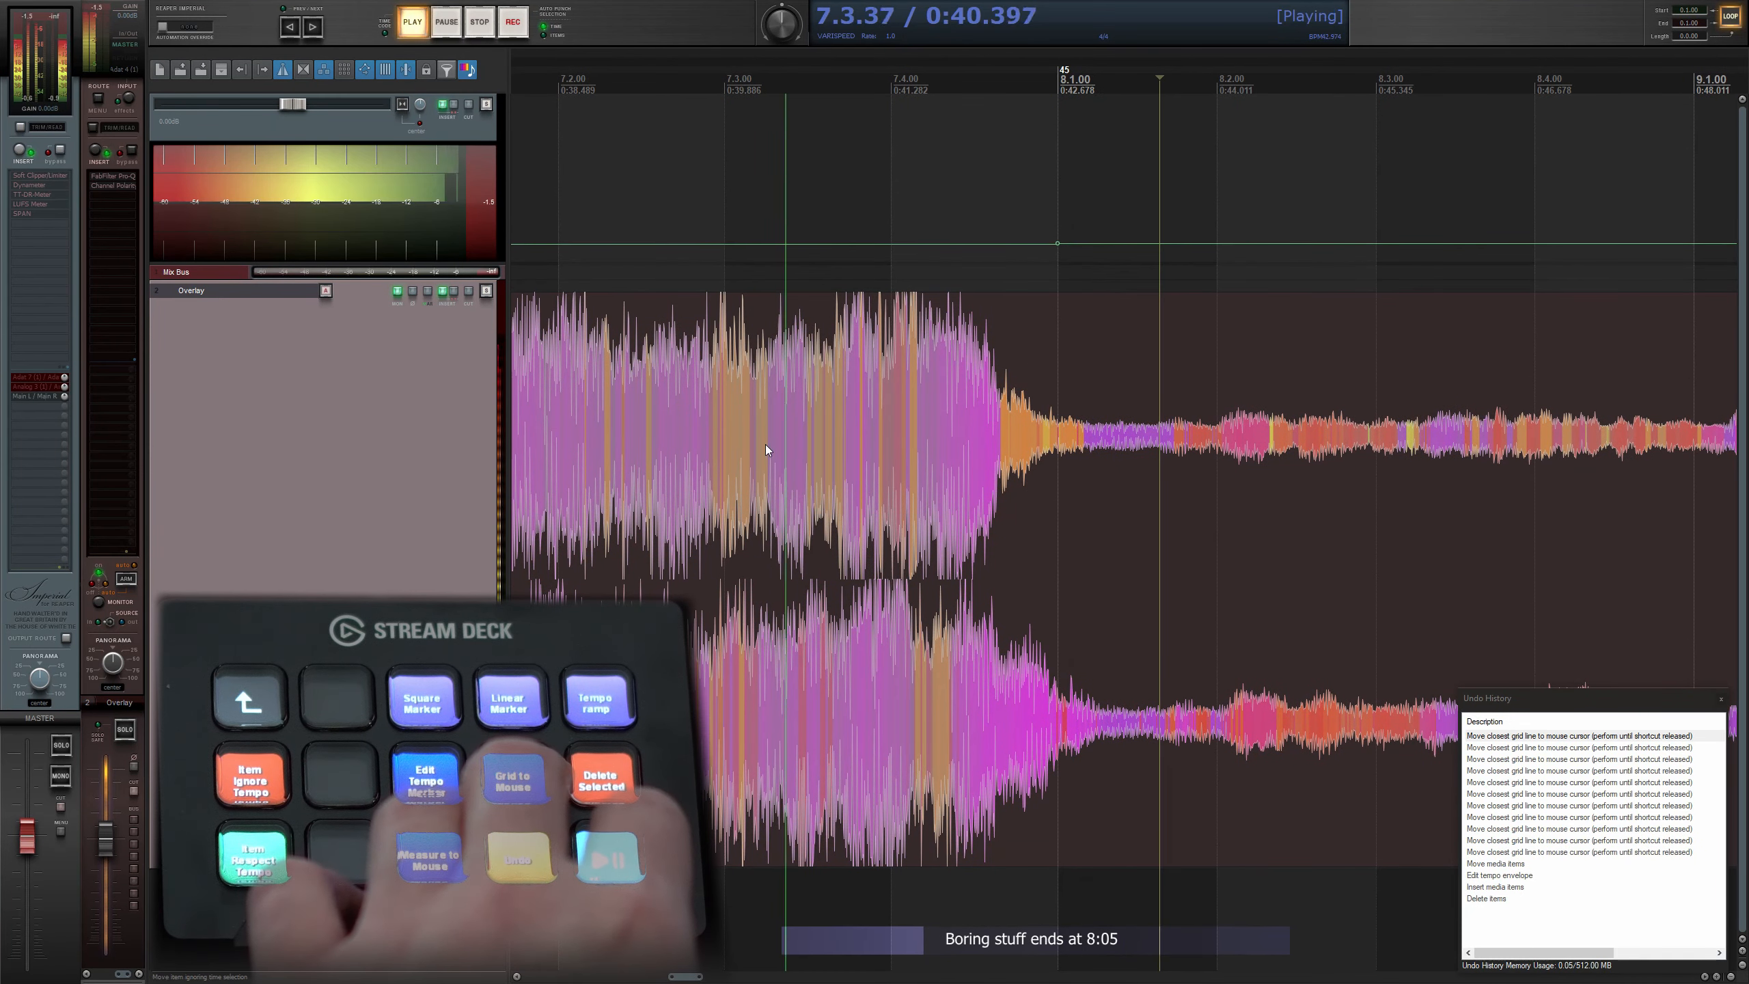
scroll(916, 444, "up", 2)
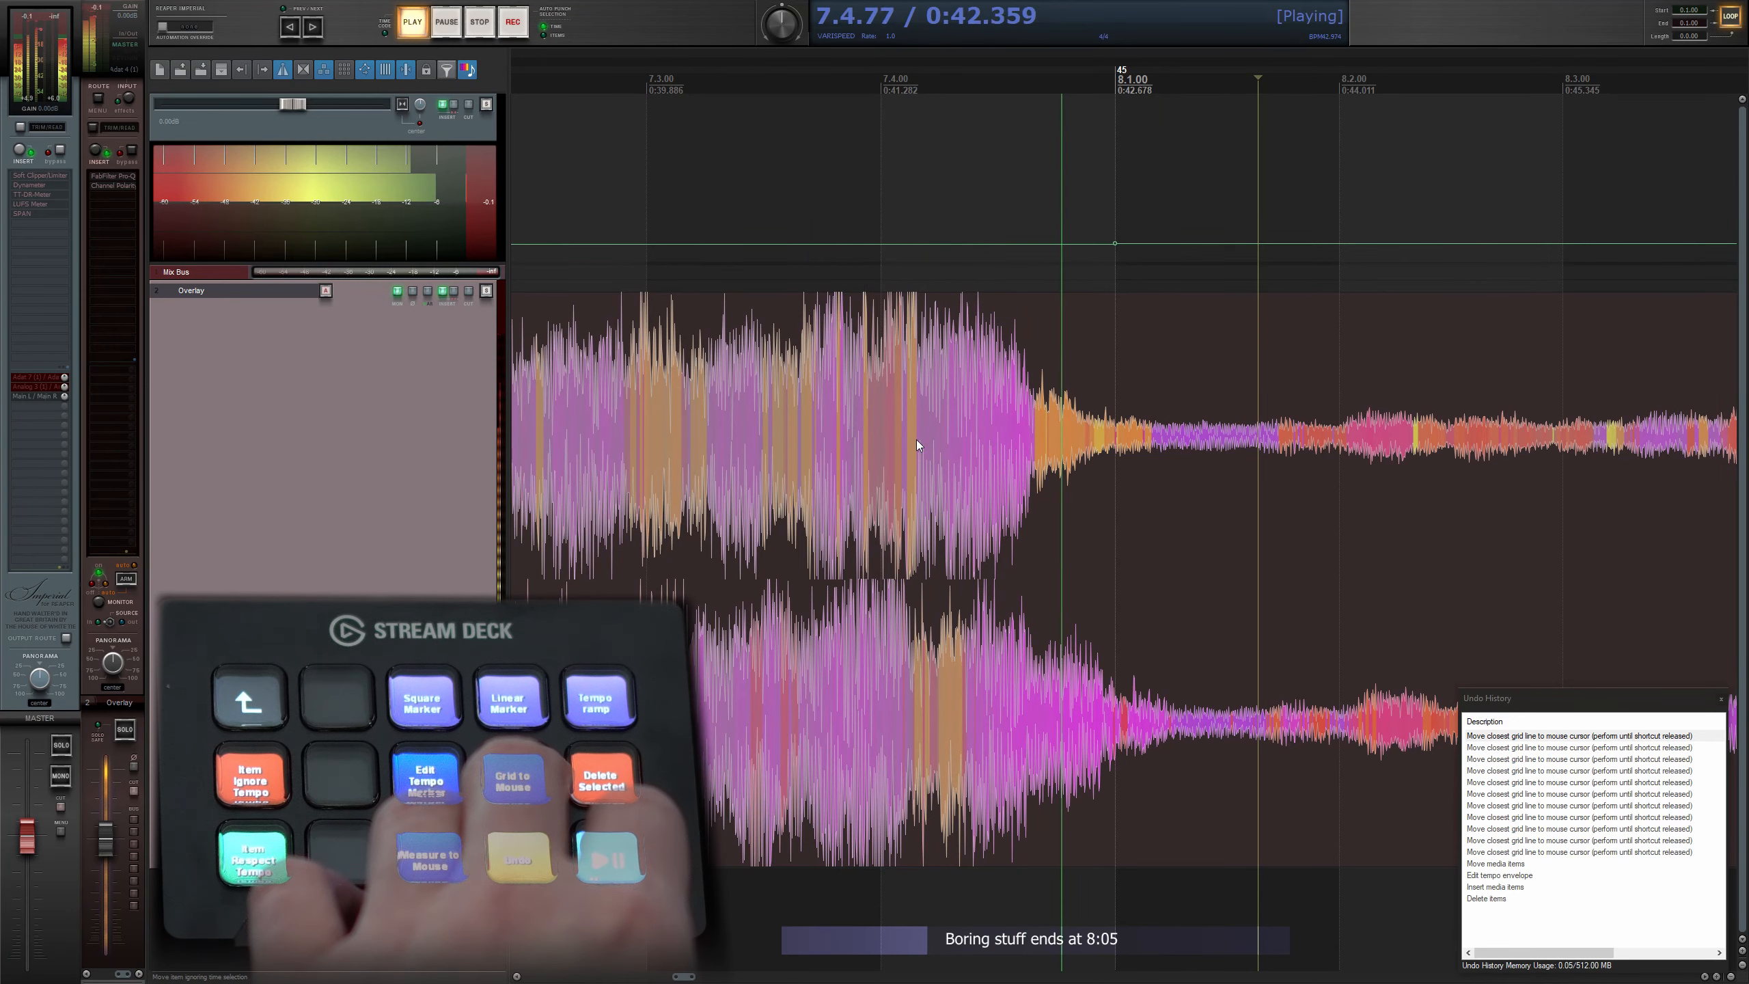
- Readjust the measure 8 grid line to about 0:42.63, where the loud passage has faded, and check it by playing
scroll(915, 440, "down", 2)
key("space")
key("ctrl+alt+g")
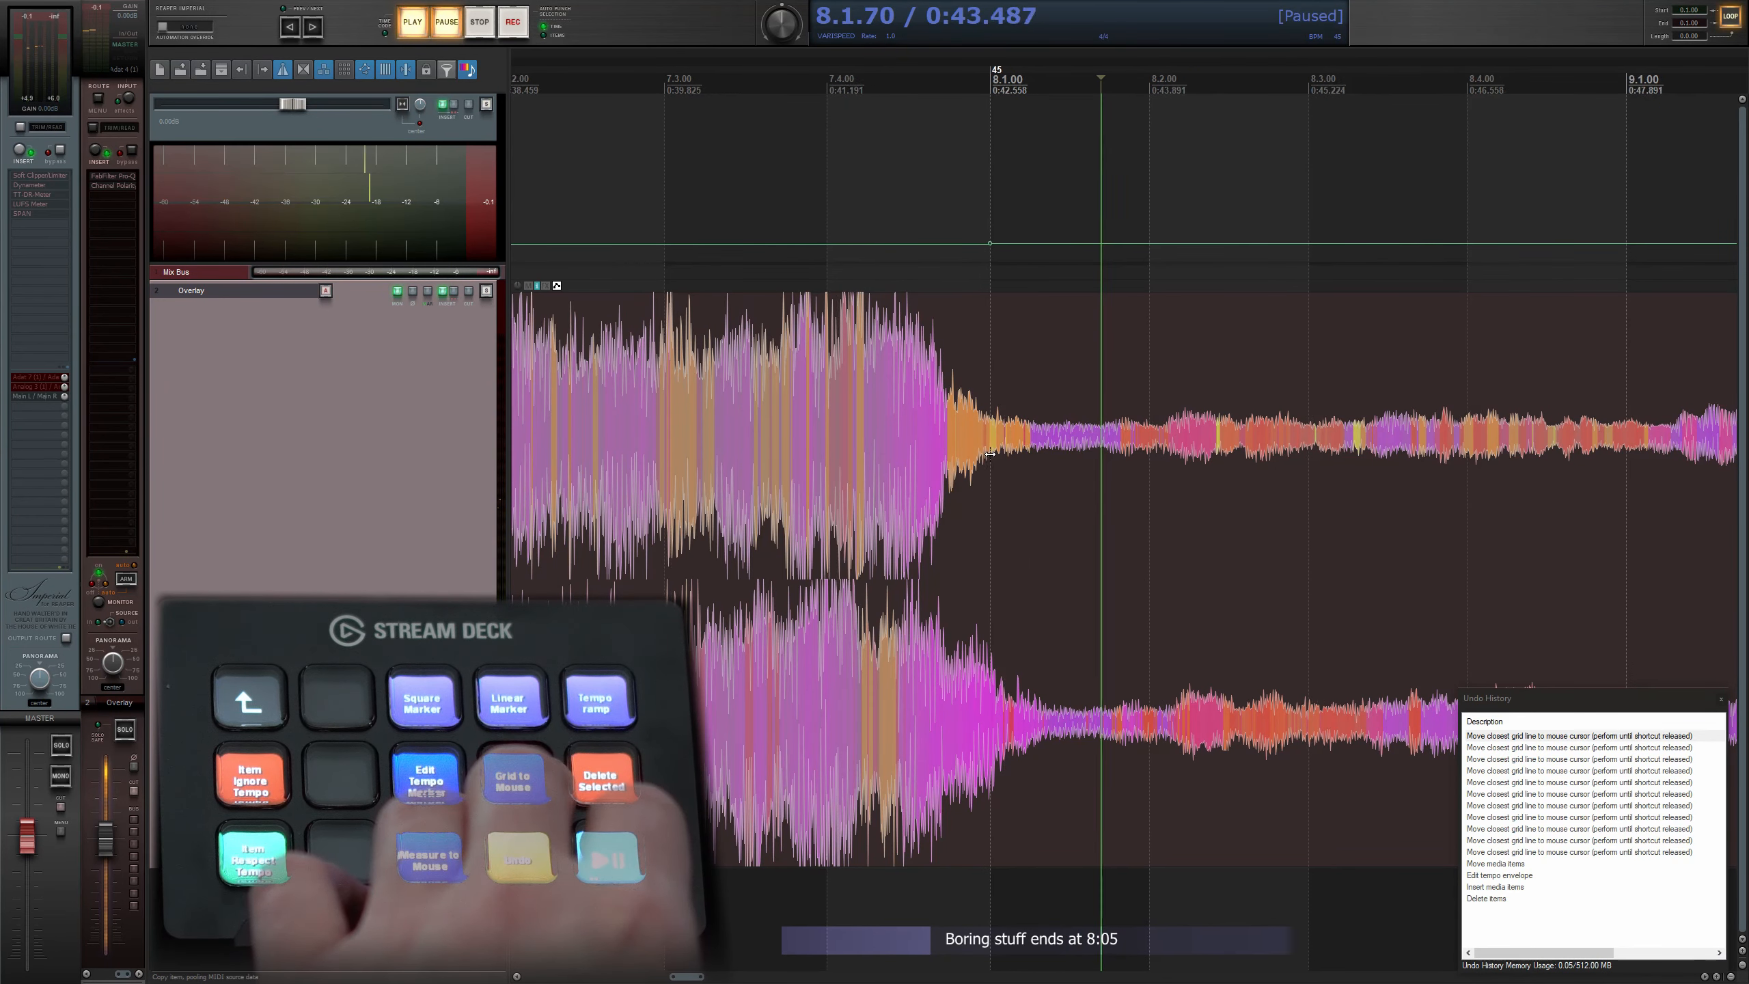
key("space")
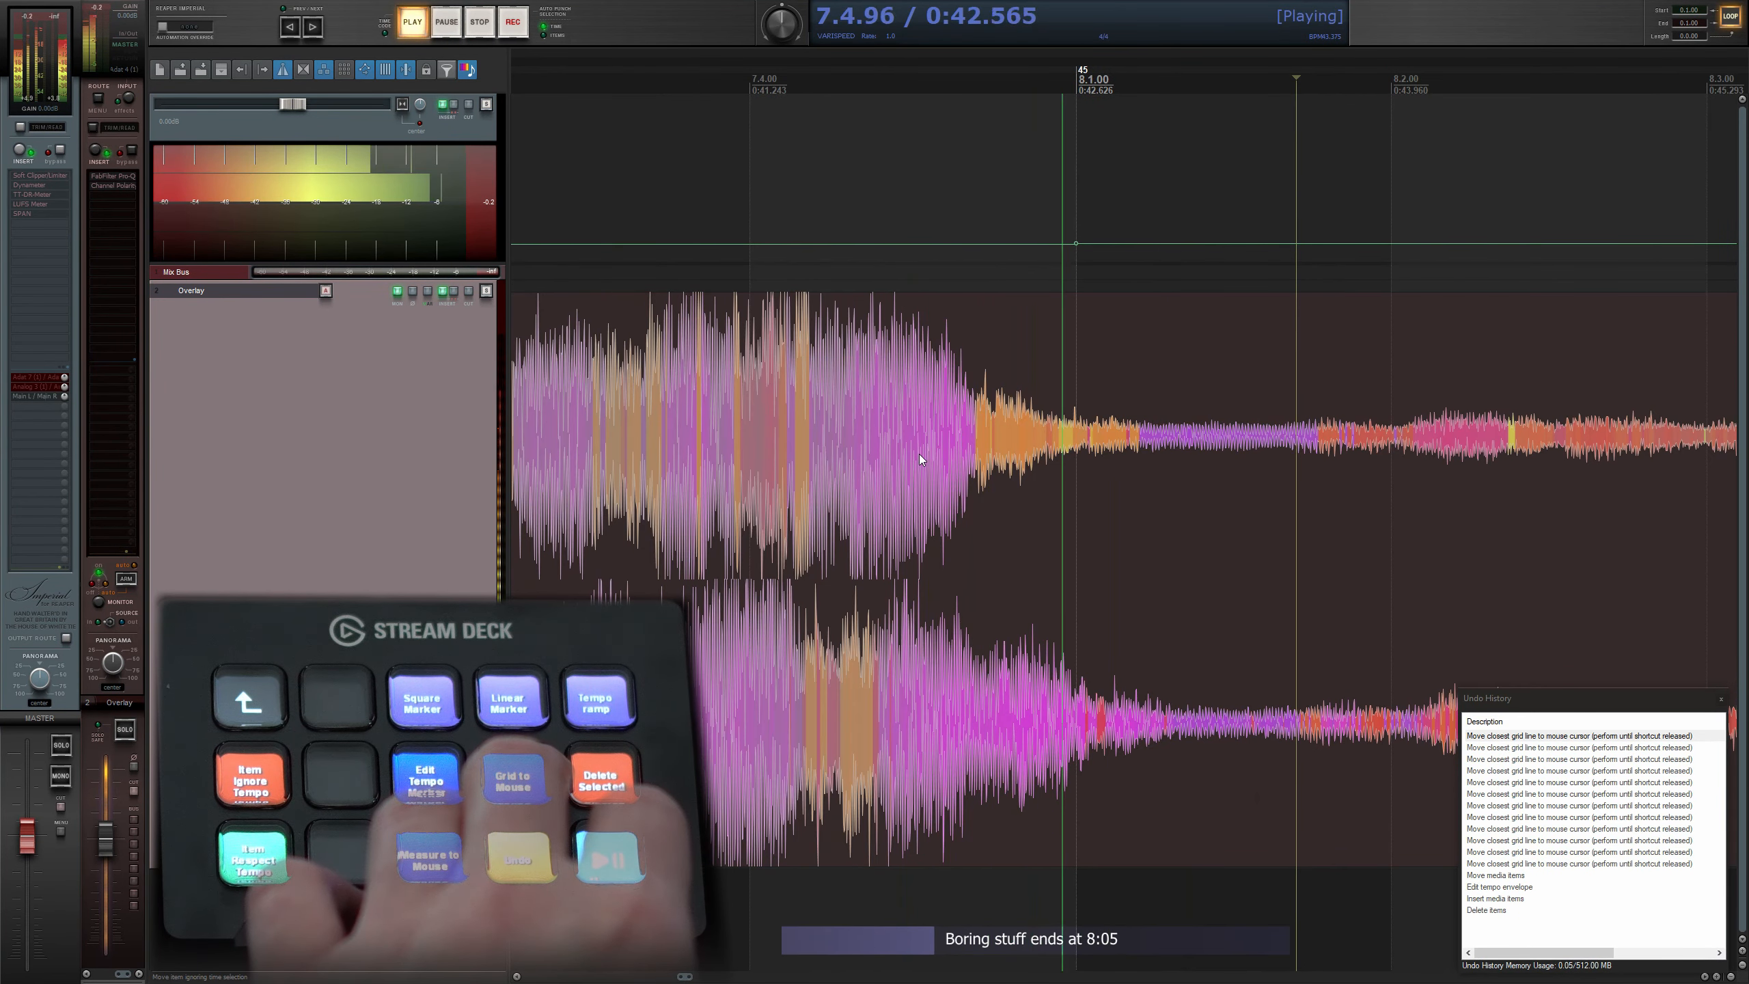
key("space")
- Look over the aligned grid lines and tempo markers from measure 8 back to the start of the recording
scroll(812, 461, "down", 2)
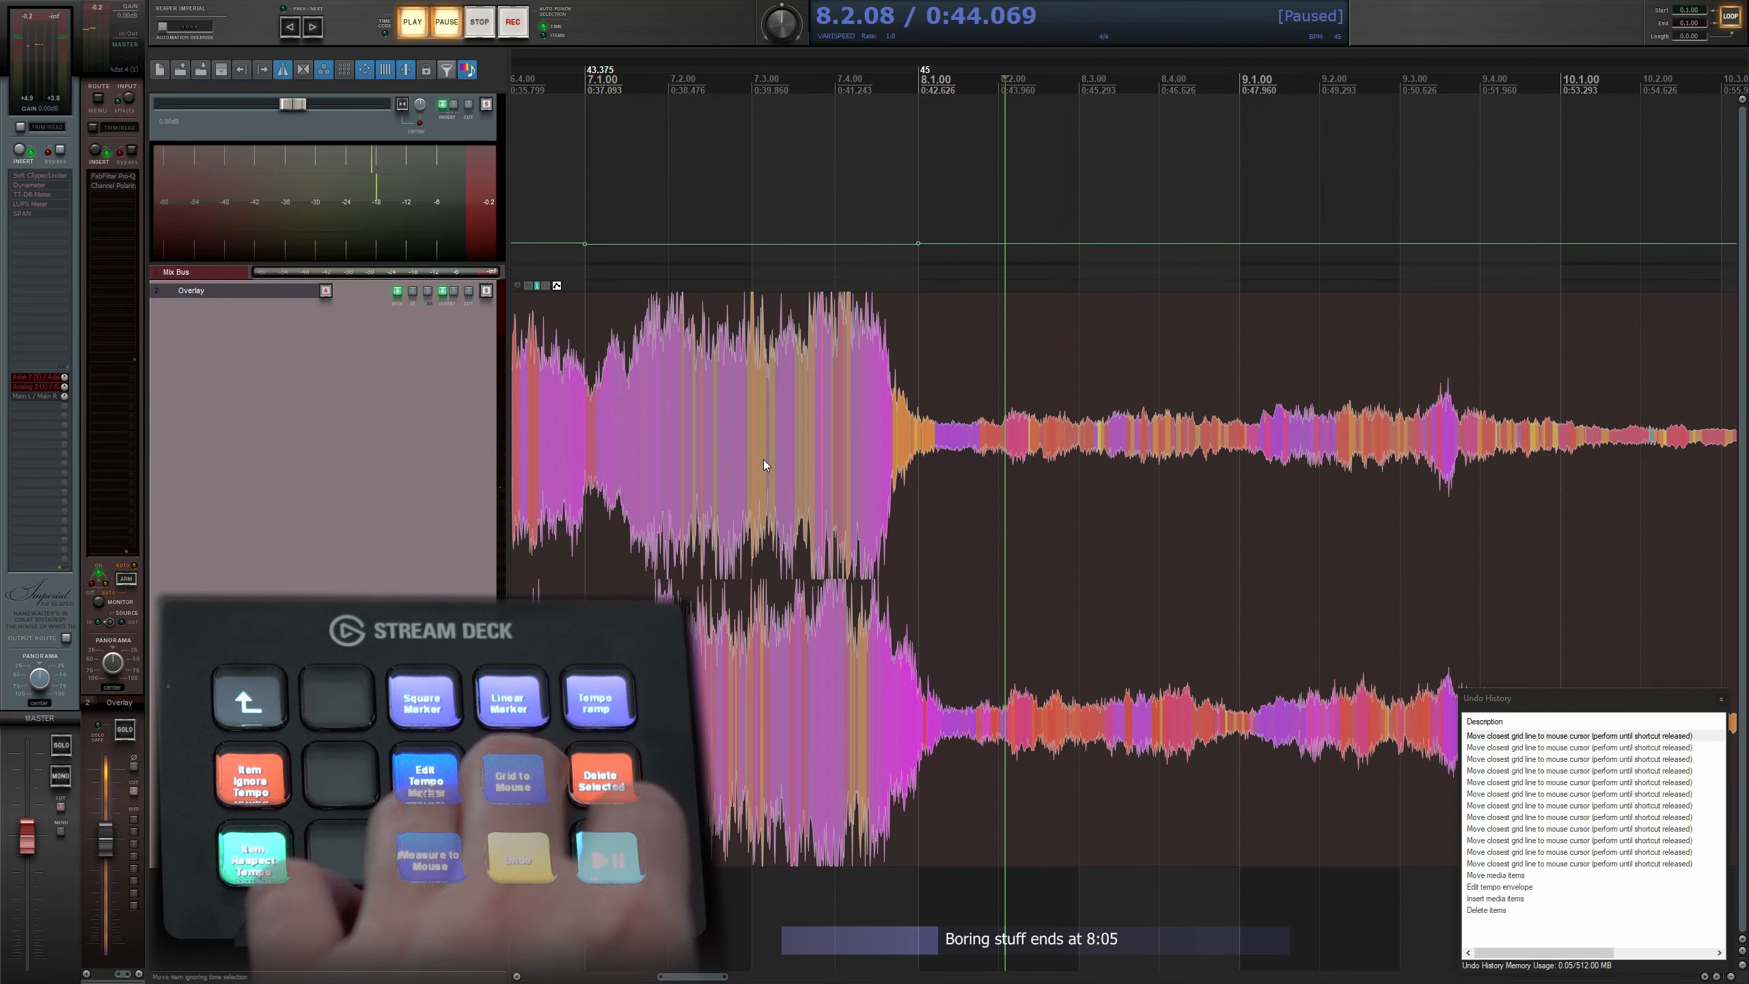
scroll(1032, 427, "left", 5)
scroll(1191, 275, "right", 8)
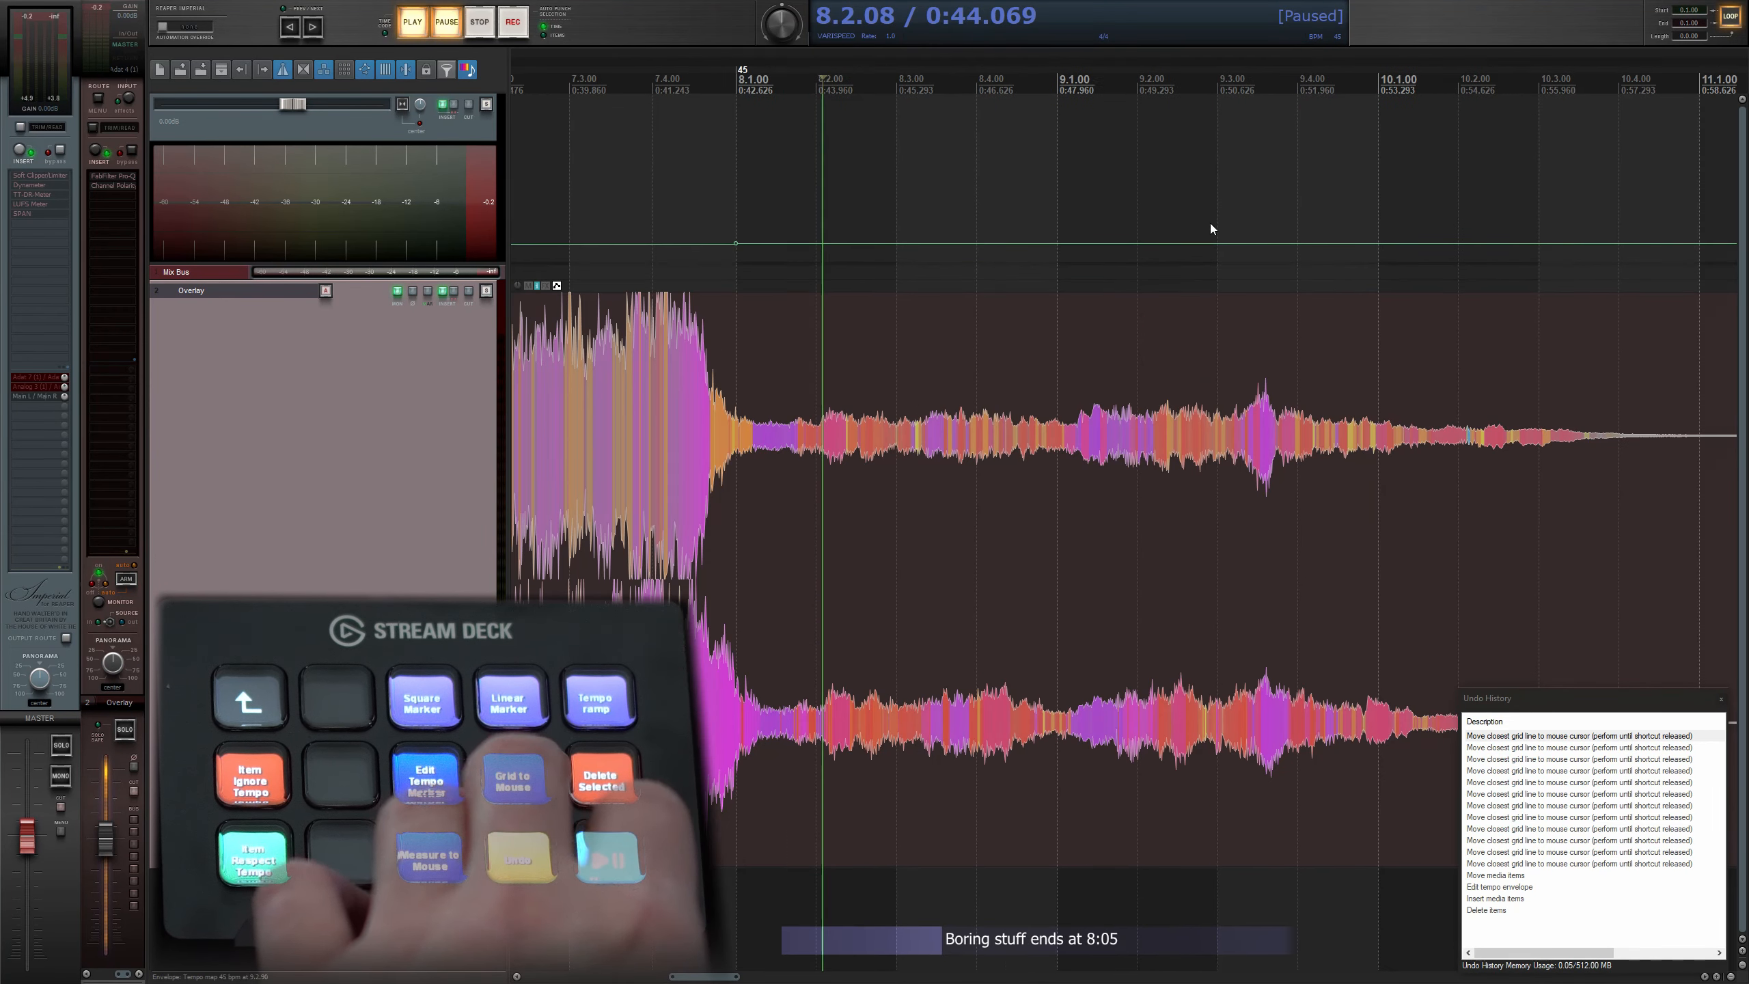
scroll(1205, 195, "left", 5)
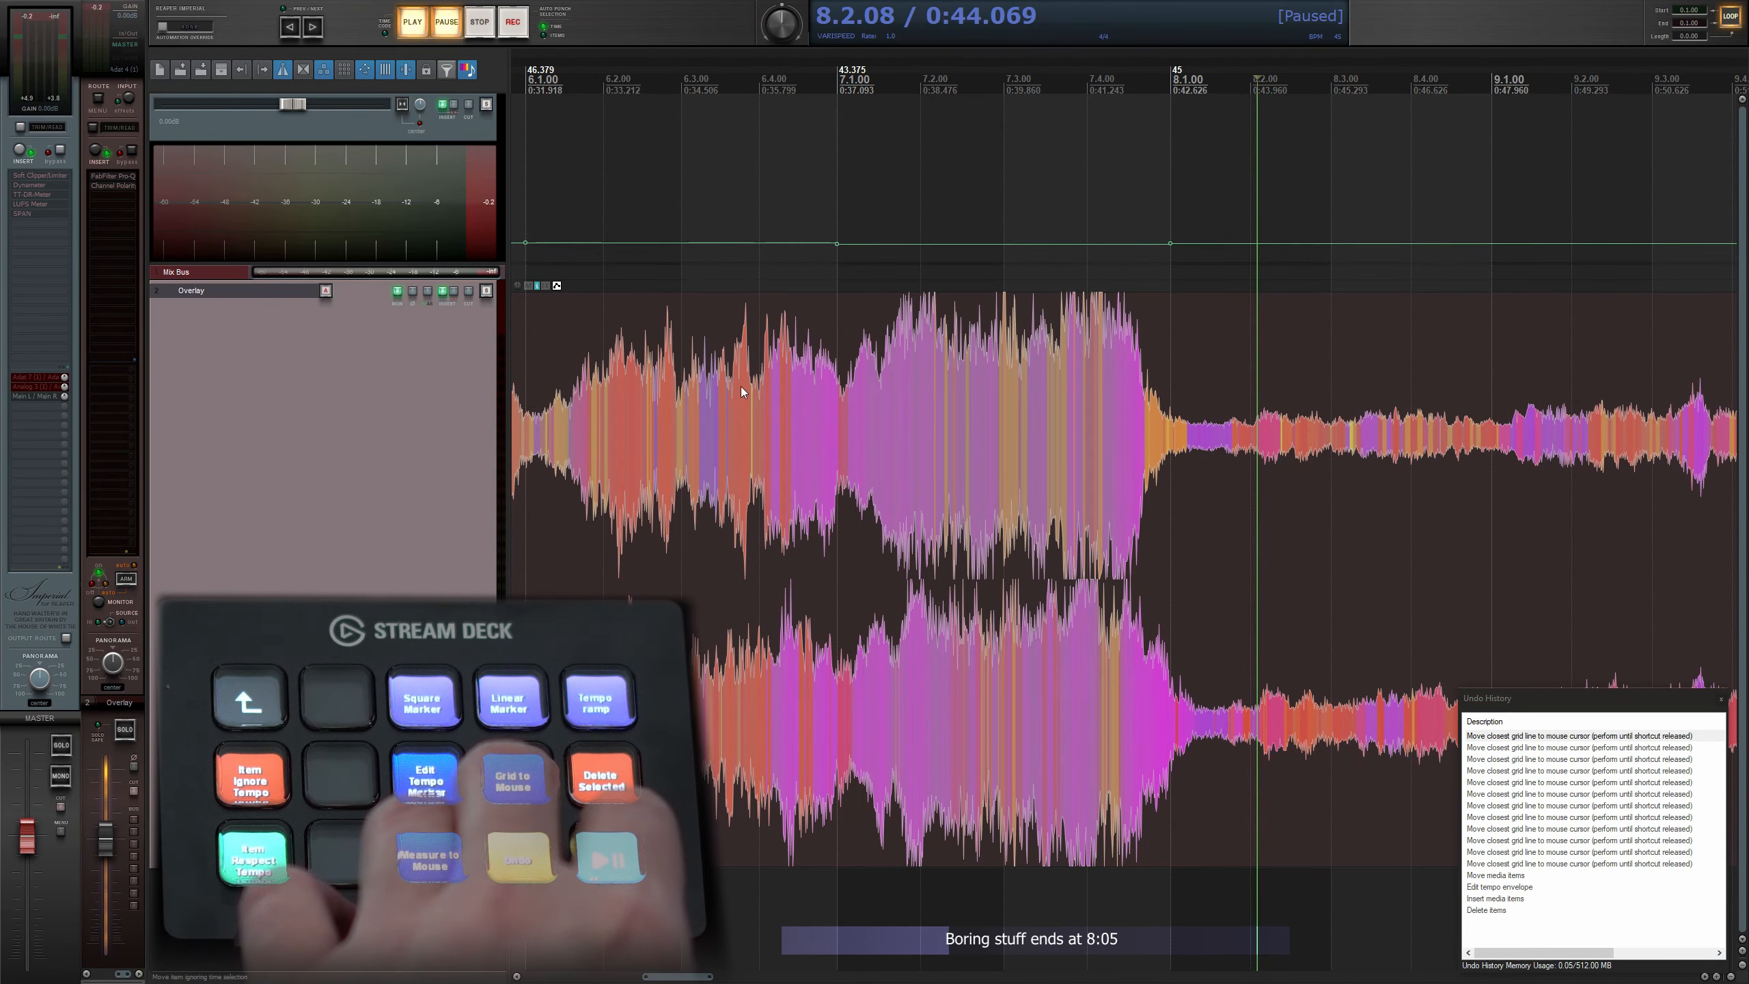
scroll(741, 386, "left", 2)
scroll(916, 361, "right", 6)
scroll(866, 332, "left", 6)
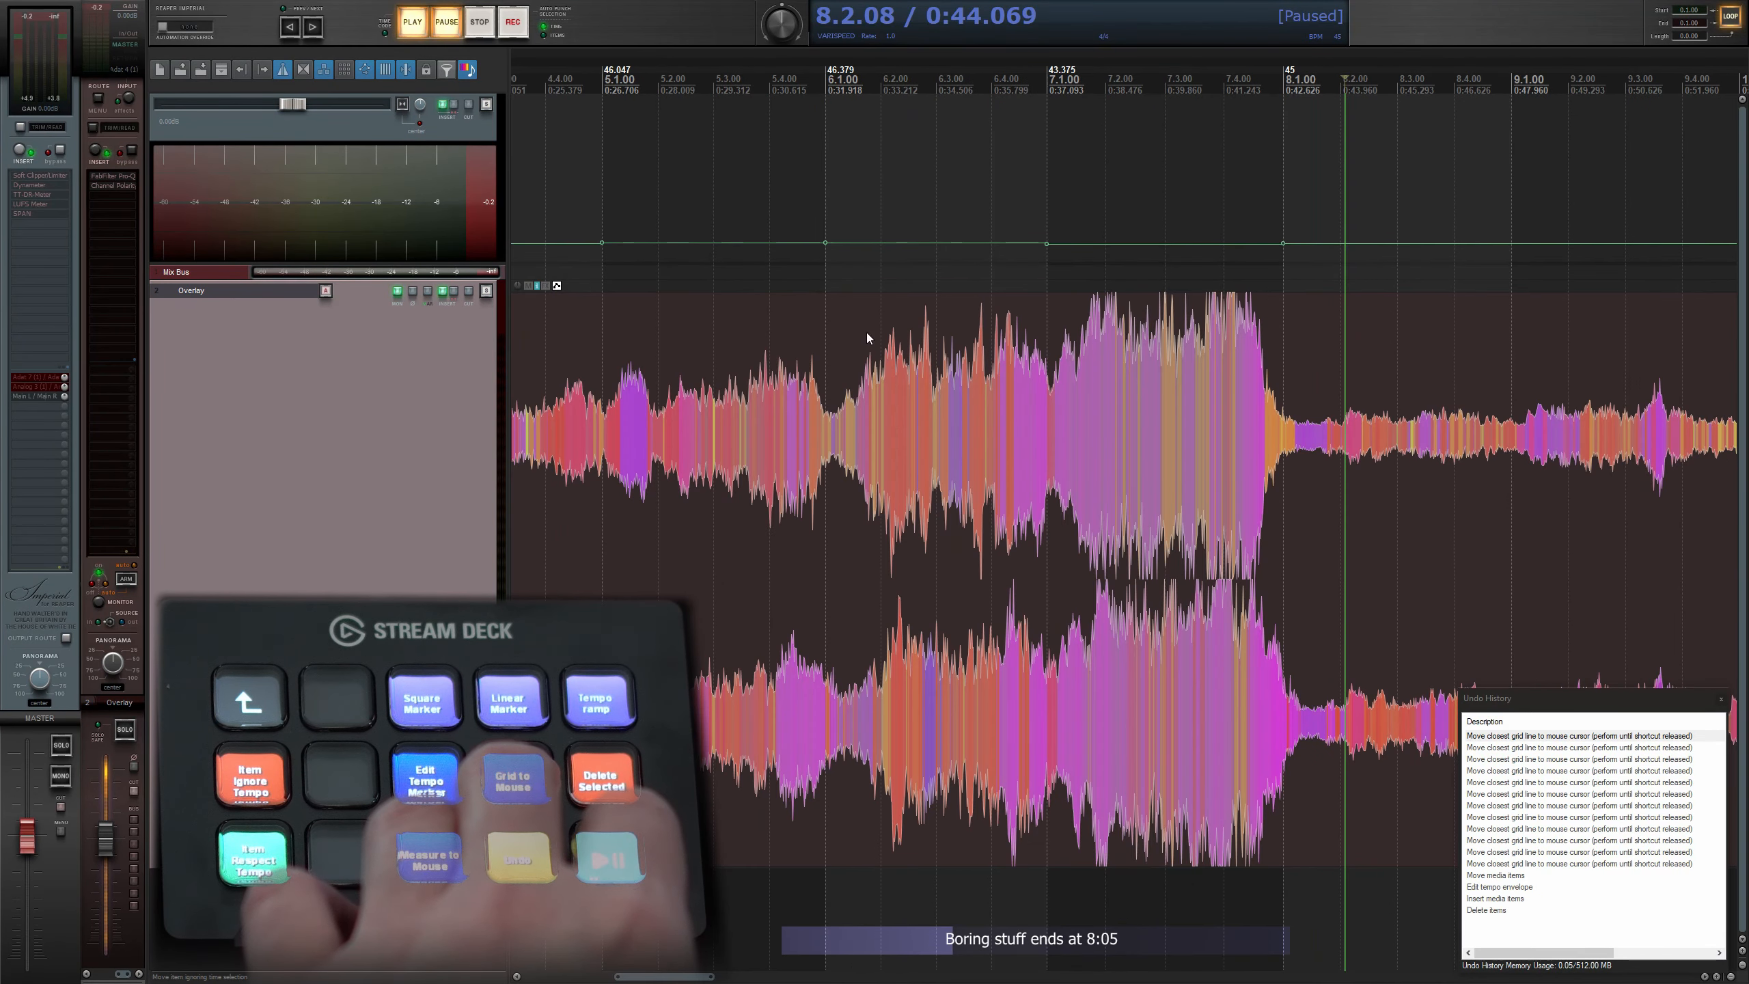
scroll(686, 347, "left", 5)
scroll(830, 333, "down", 1)
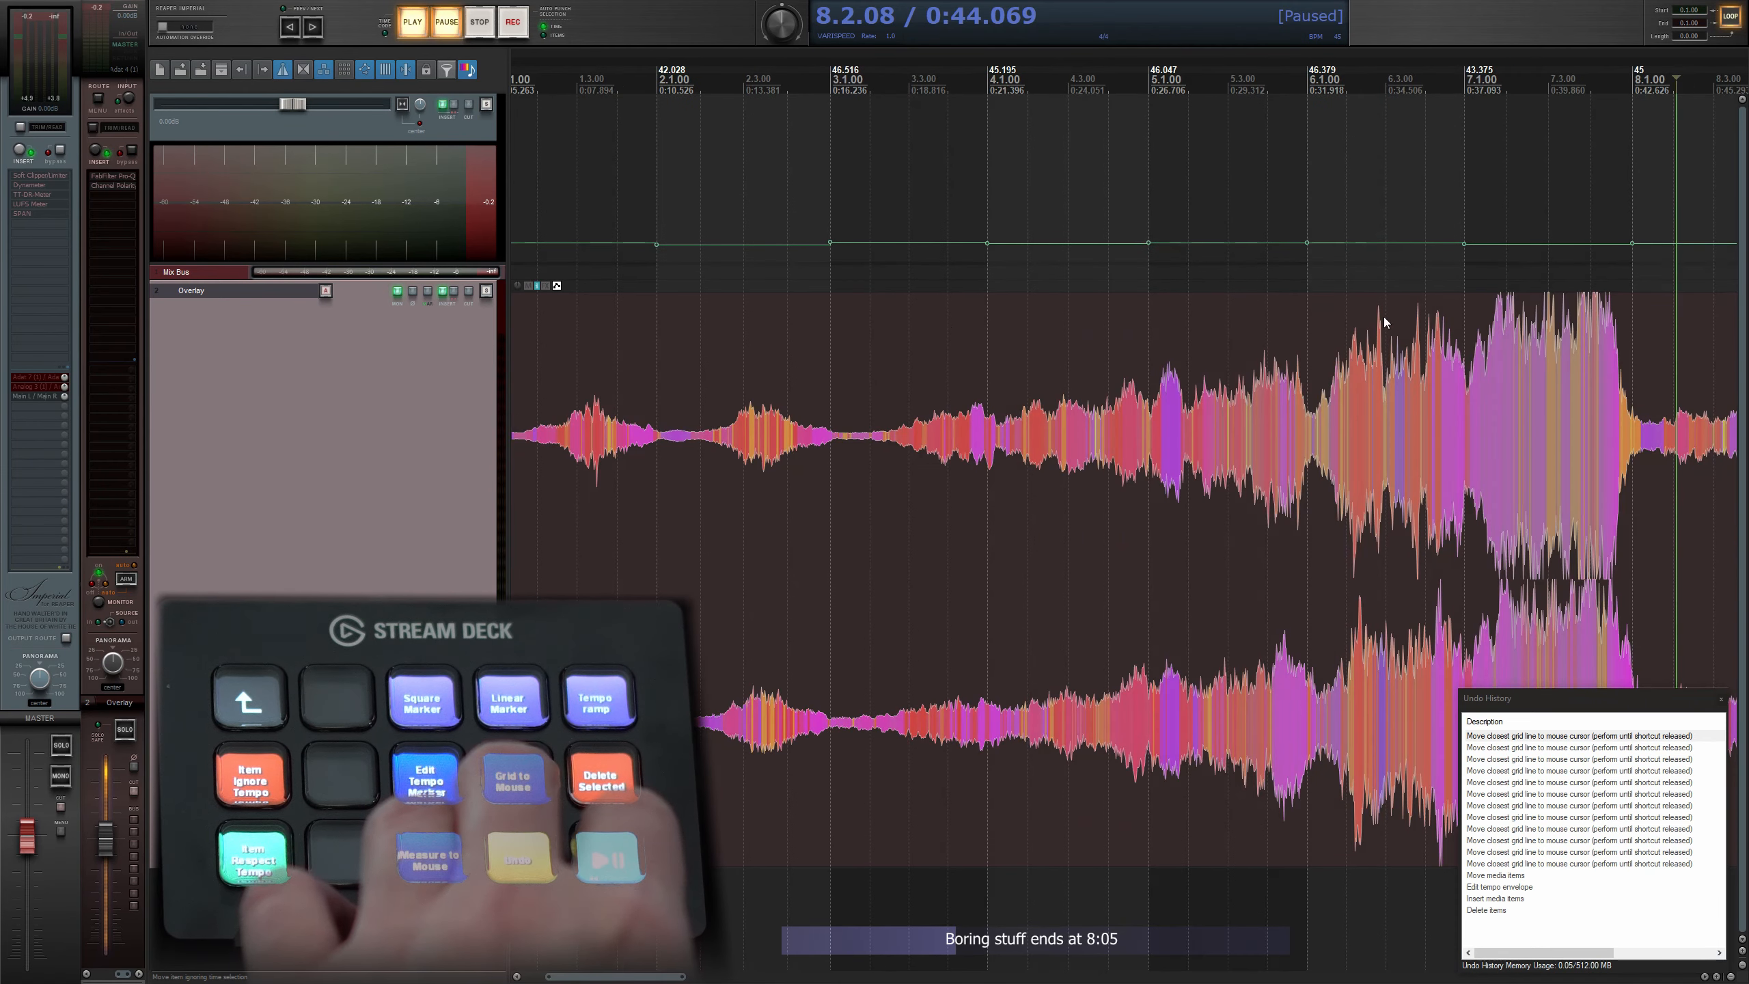
scroll(925, 357, "left", 2)
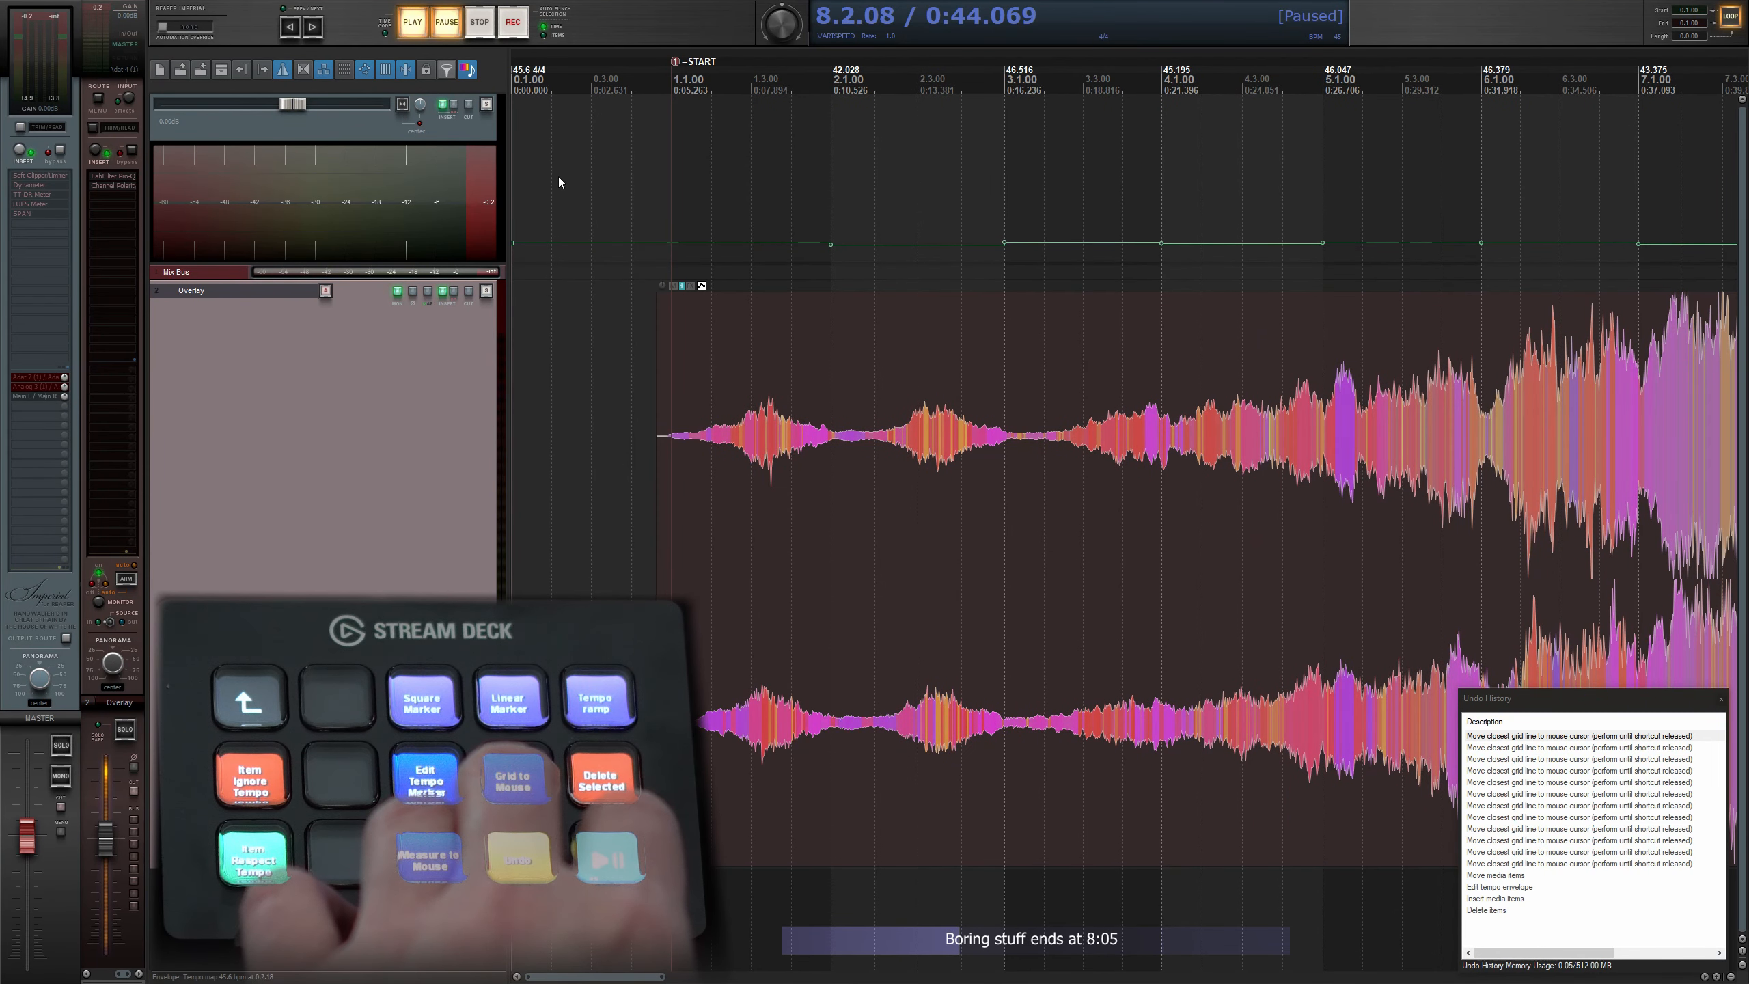
- Align the measure 1 grid line at the START marker to the audio's onset at about 0:05.30 and play the result
scroll(643, 254, "up", 2)
scroll(719, 305, "up", 1)
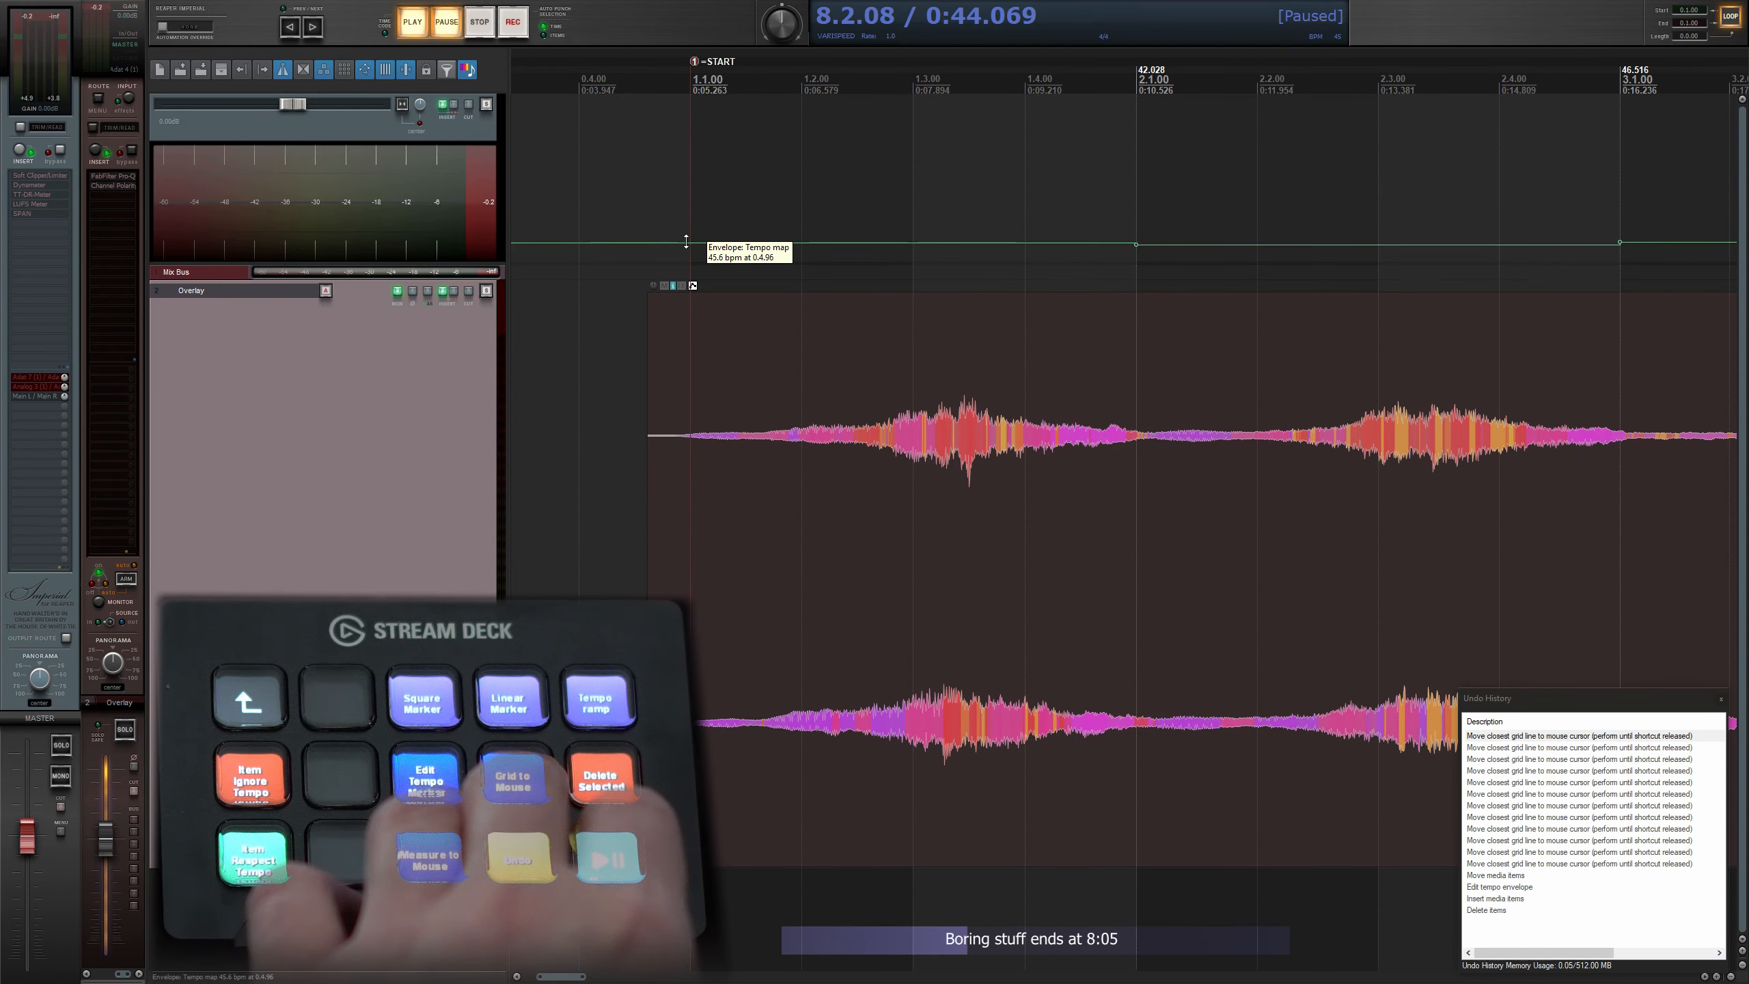
key("g")
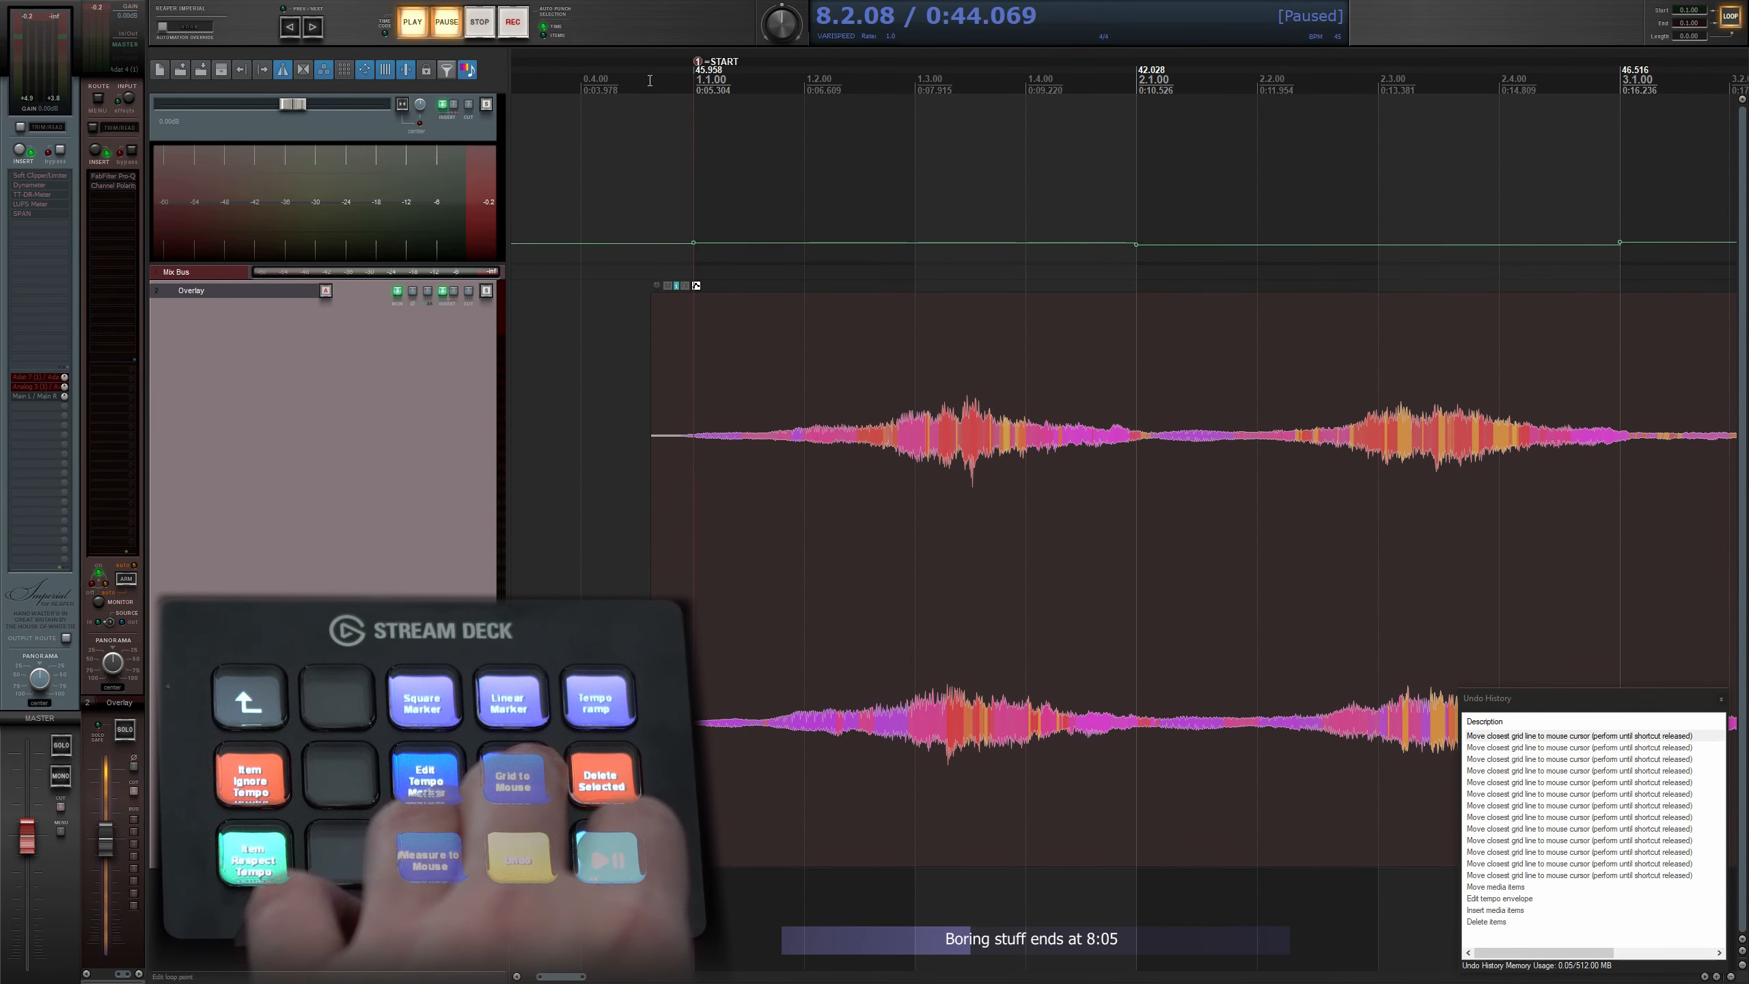
key("space")
key("space")
key("space")
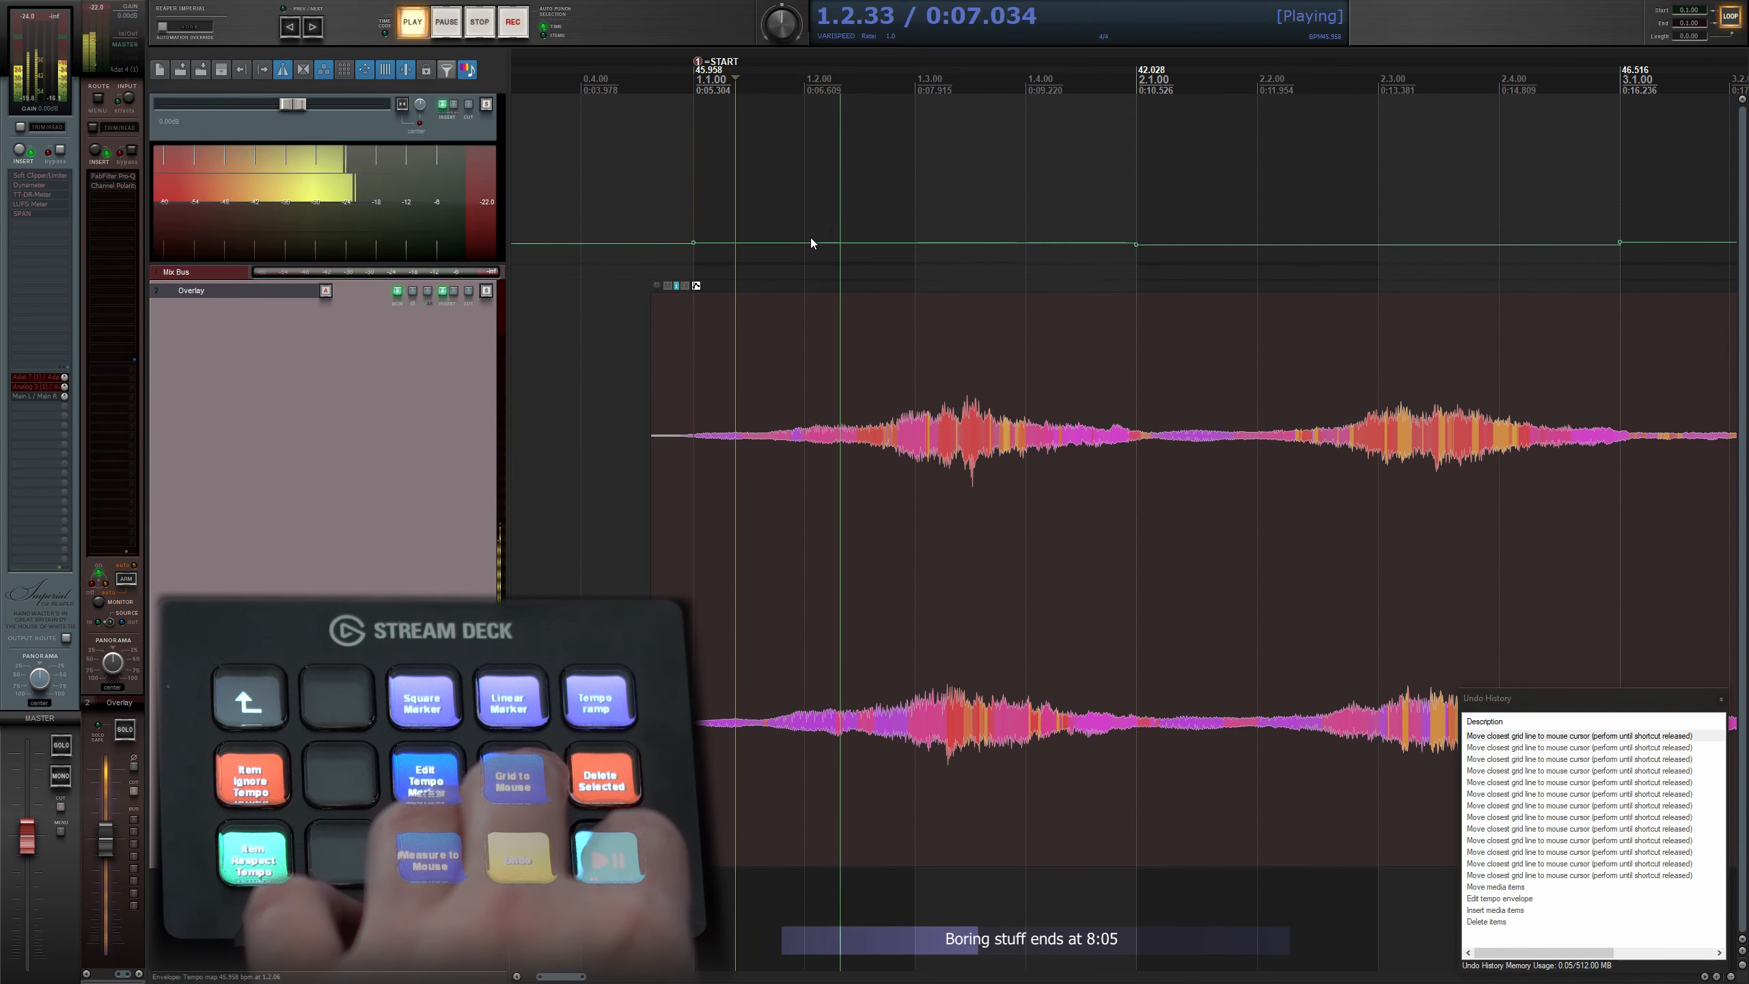
key("space")
- Play from the START marker through the first three measures against the grid and pause after measure 4's downbeat
scroll(1134, 248, "down", 2)
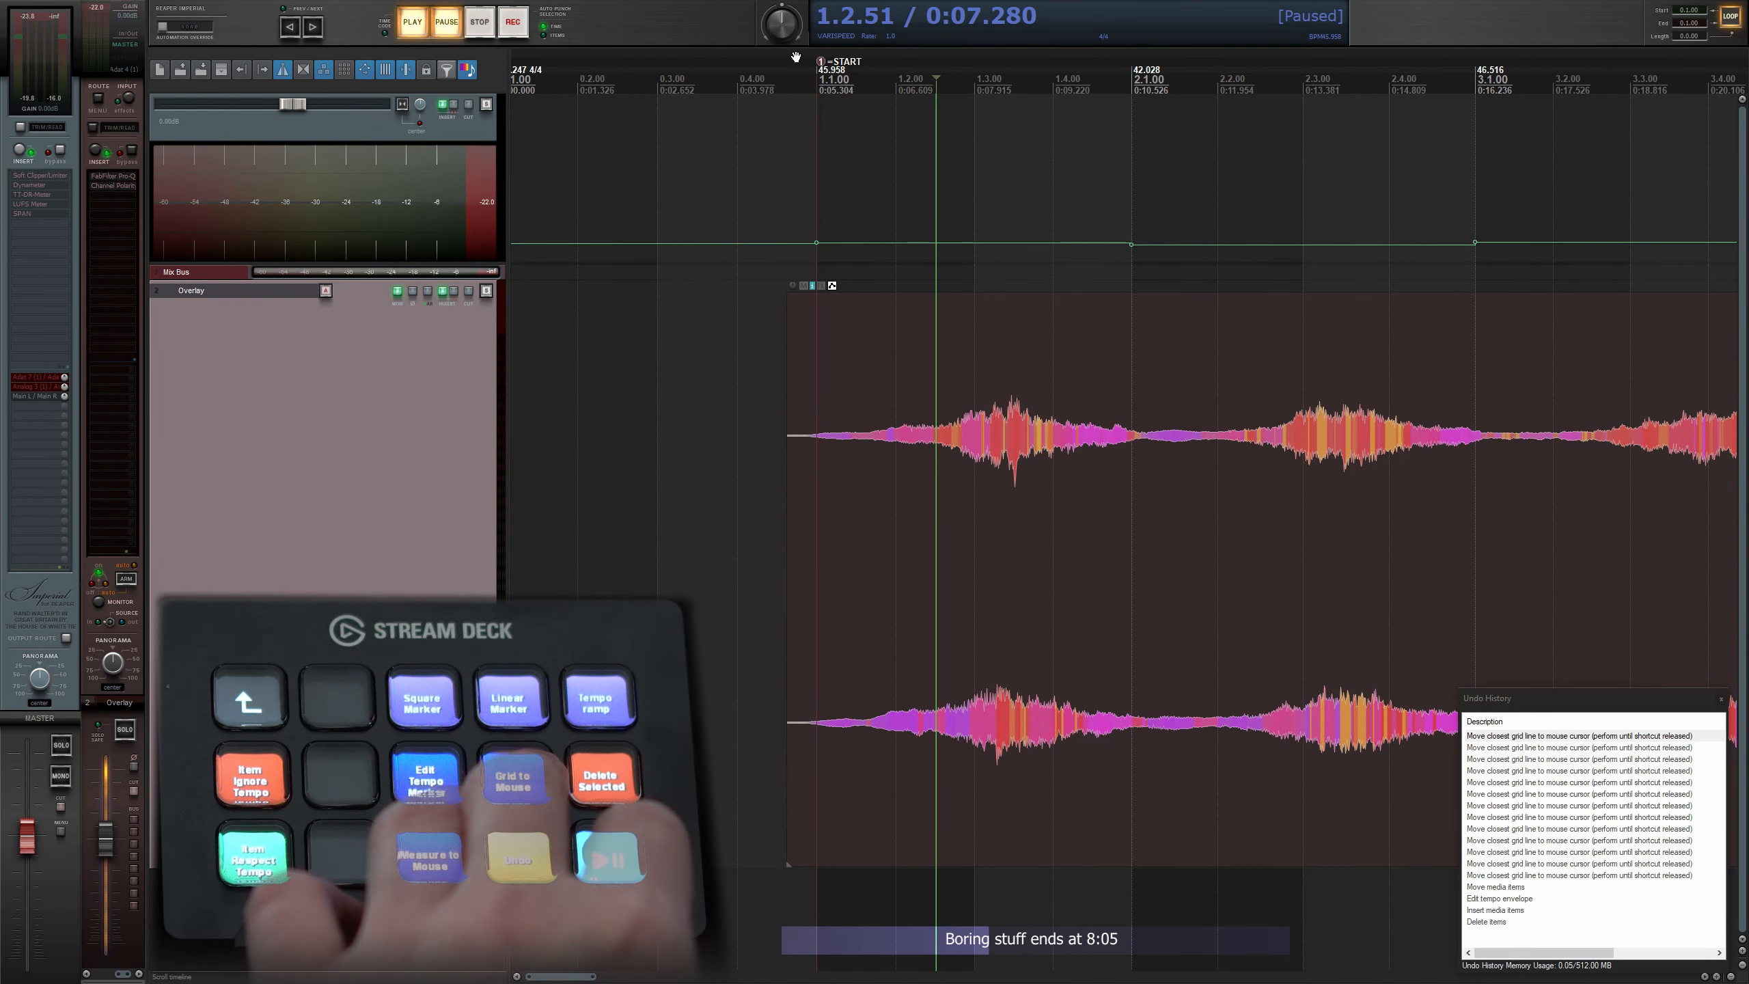
key("1")
key("space")
scroll(1068, 358, "up", 2)
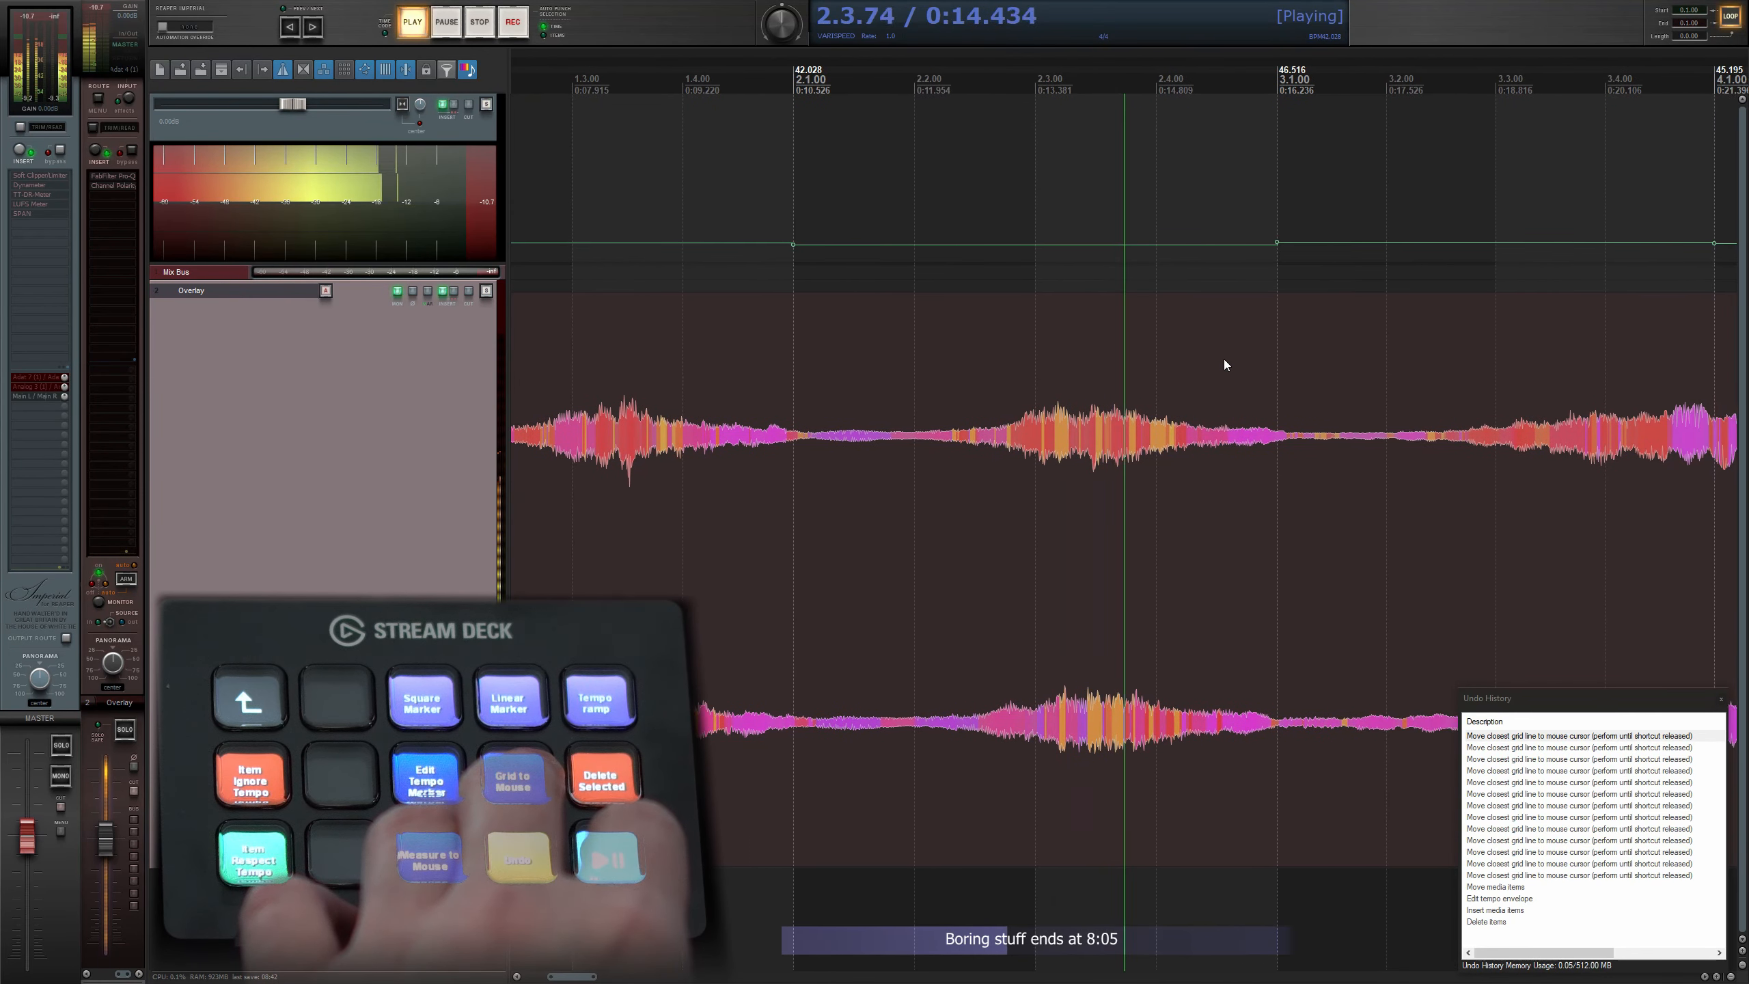
scroll(1224, 359, "down", 3)
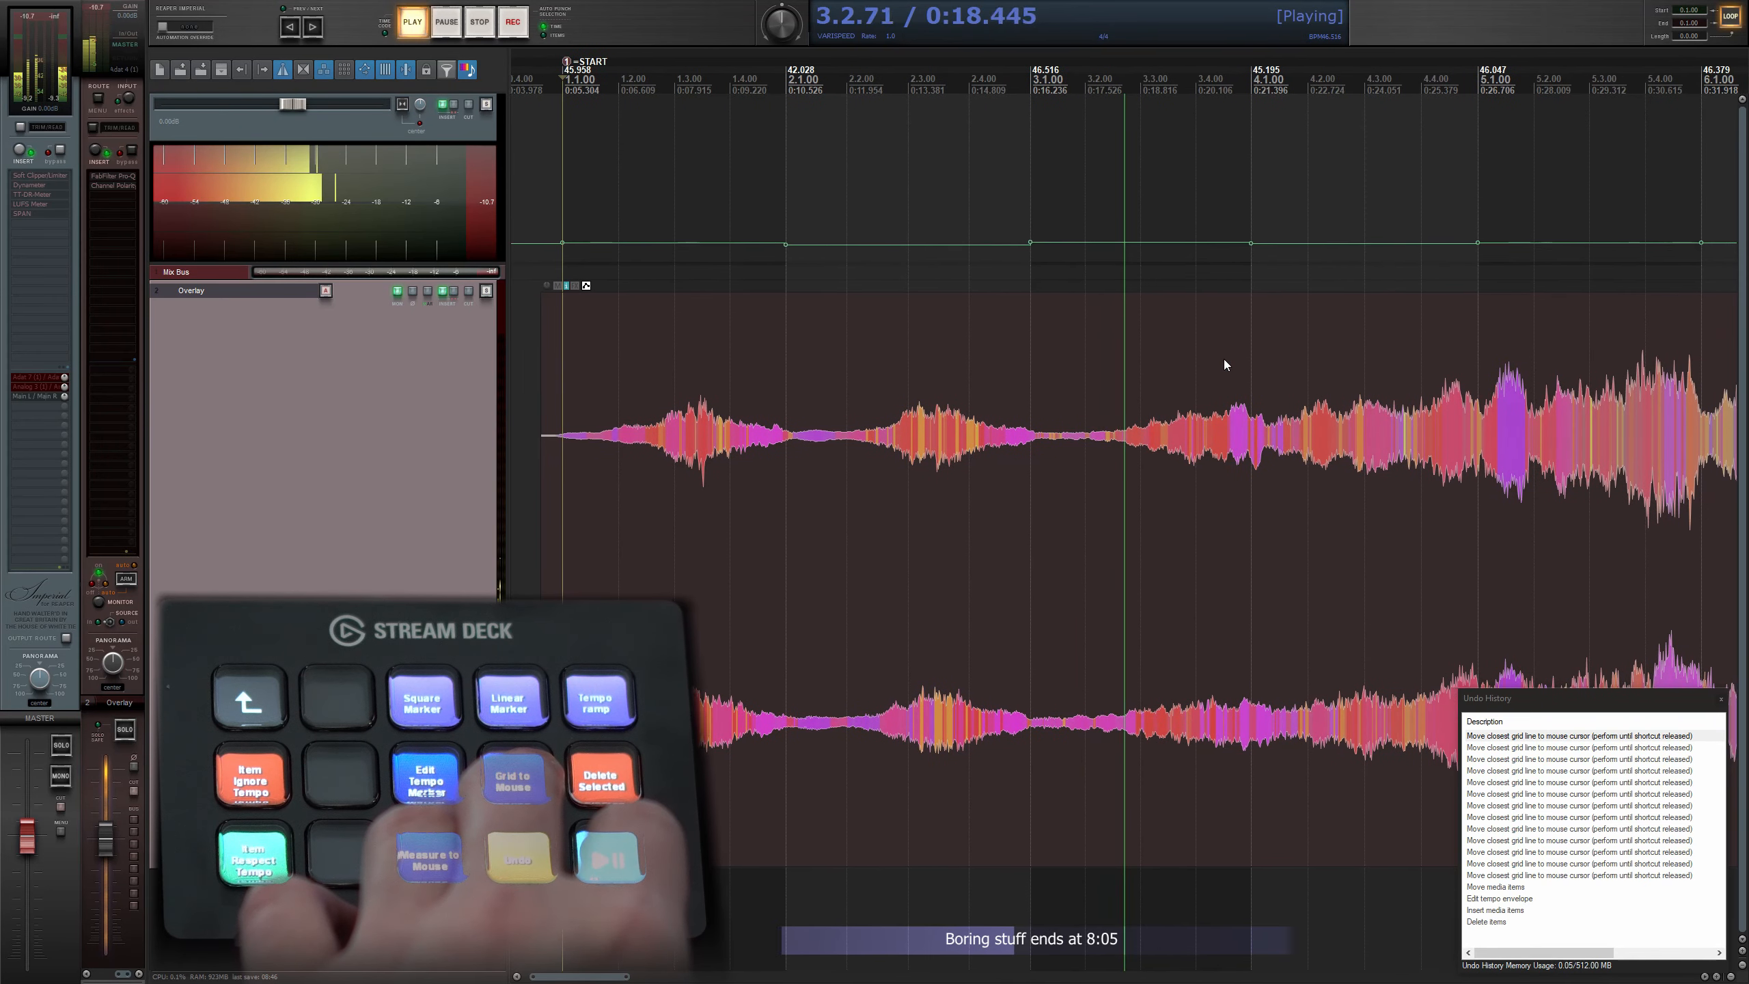
scroll(1224, 364, "up", 2)
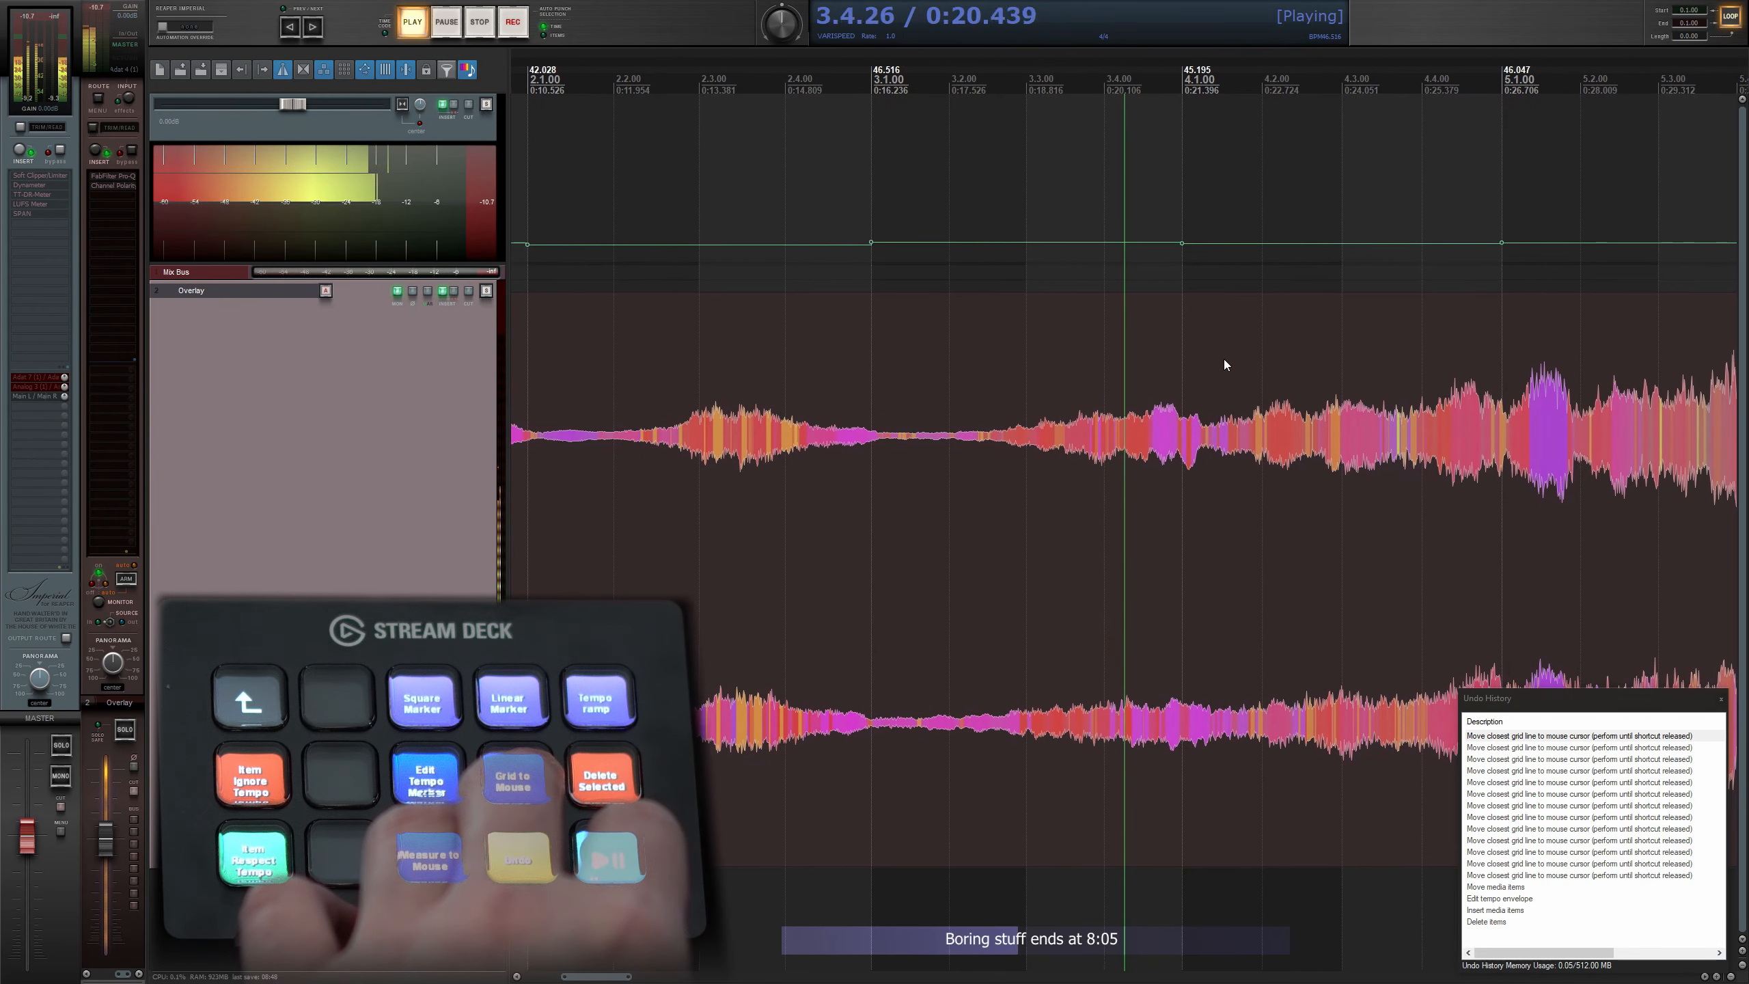
key("ctrl+space")
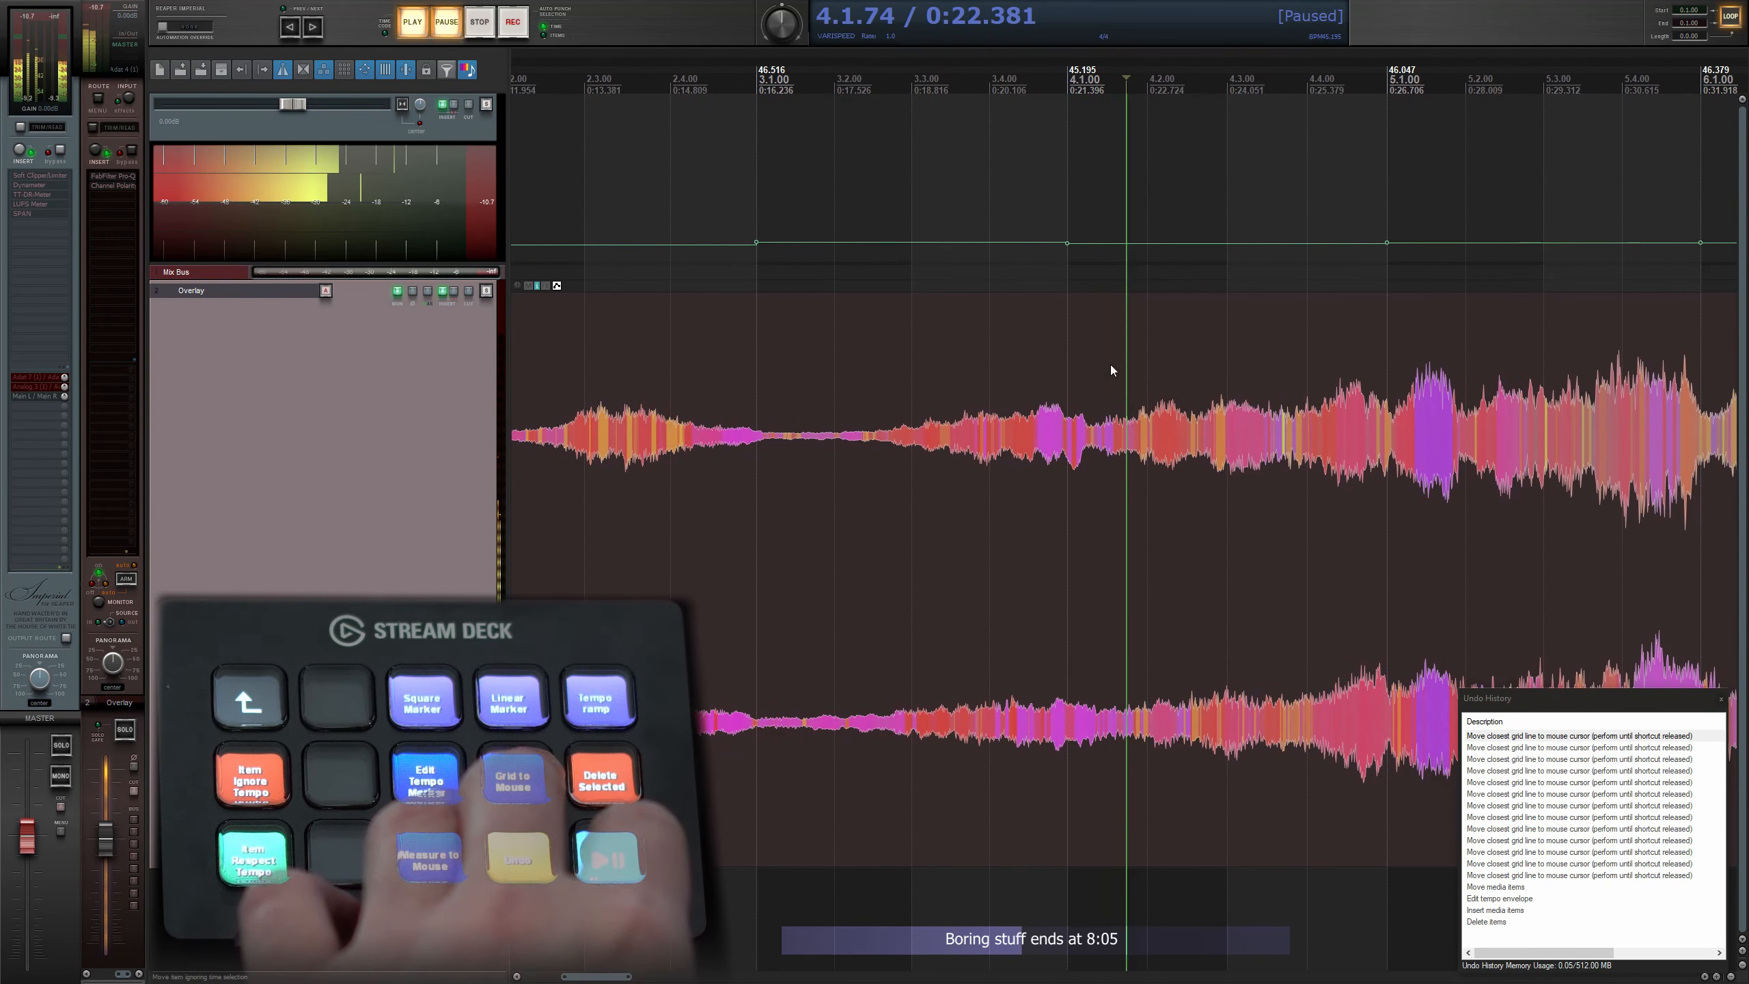
- Try a new position for the measure 4 grid line, undo the move and replay the passage
scroll(1088, 362, "up", 3)
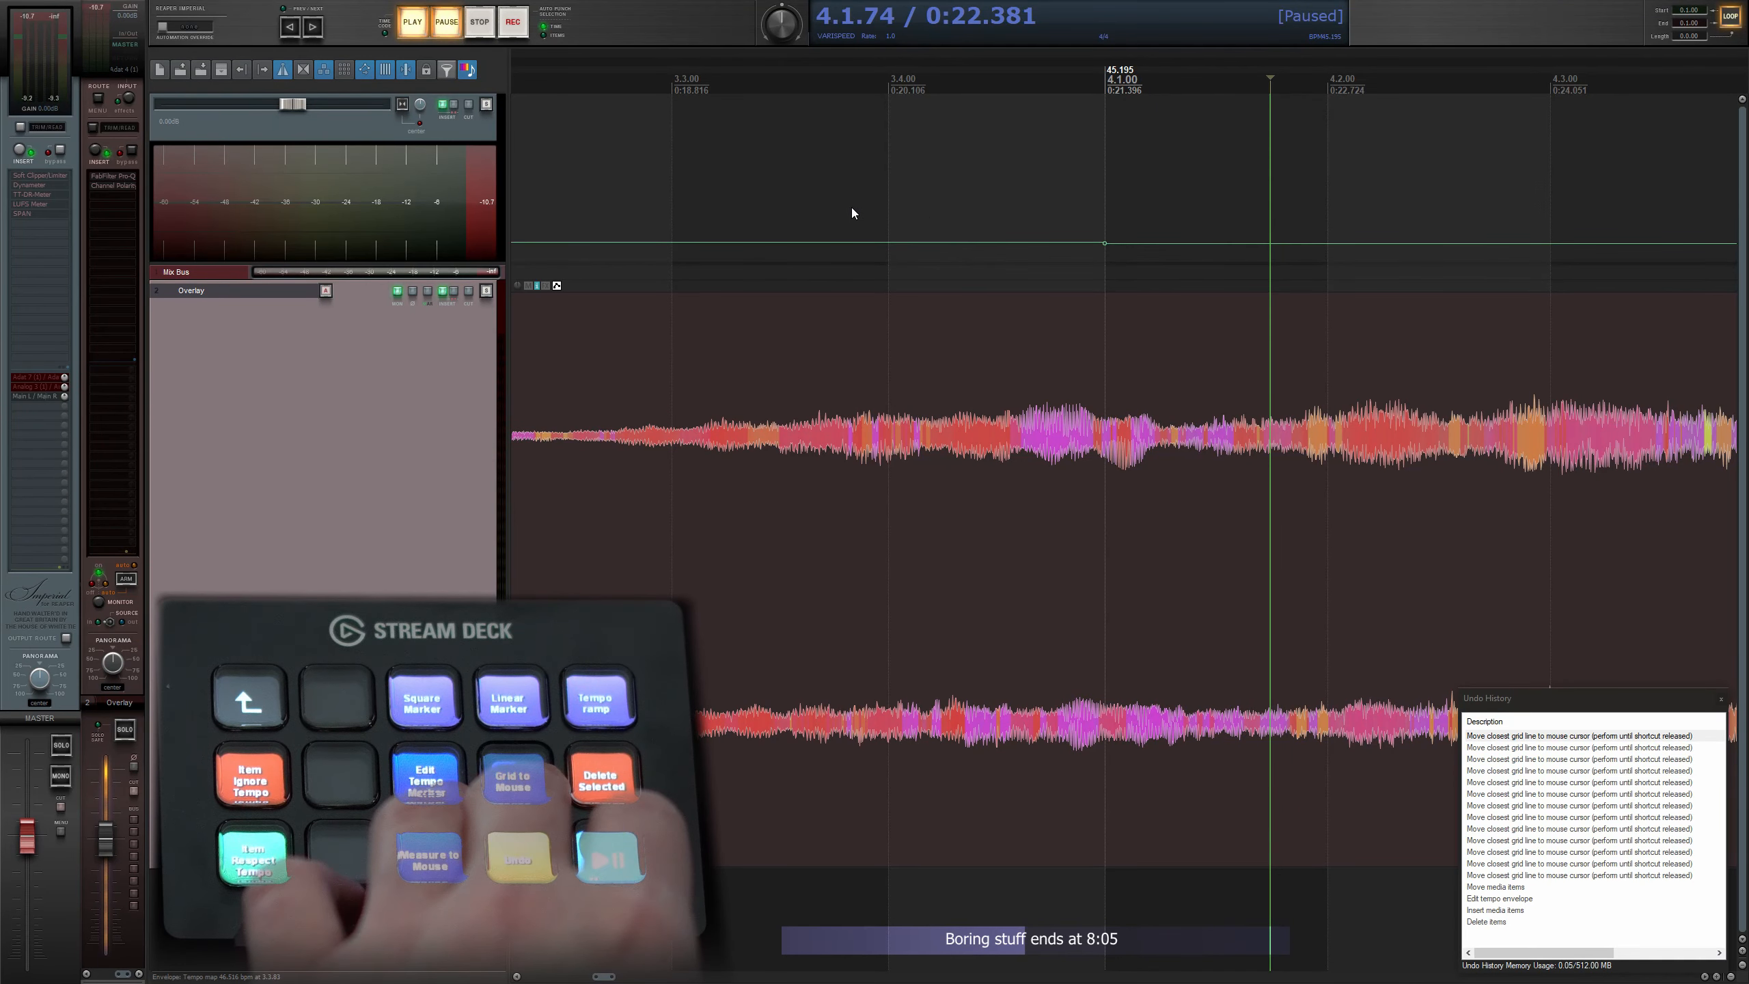
key("shift+g")
key("ctrl+z")
key("space")
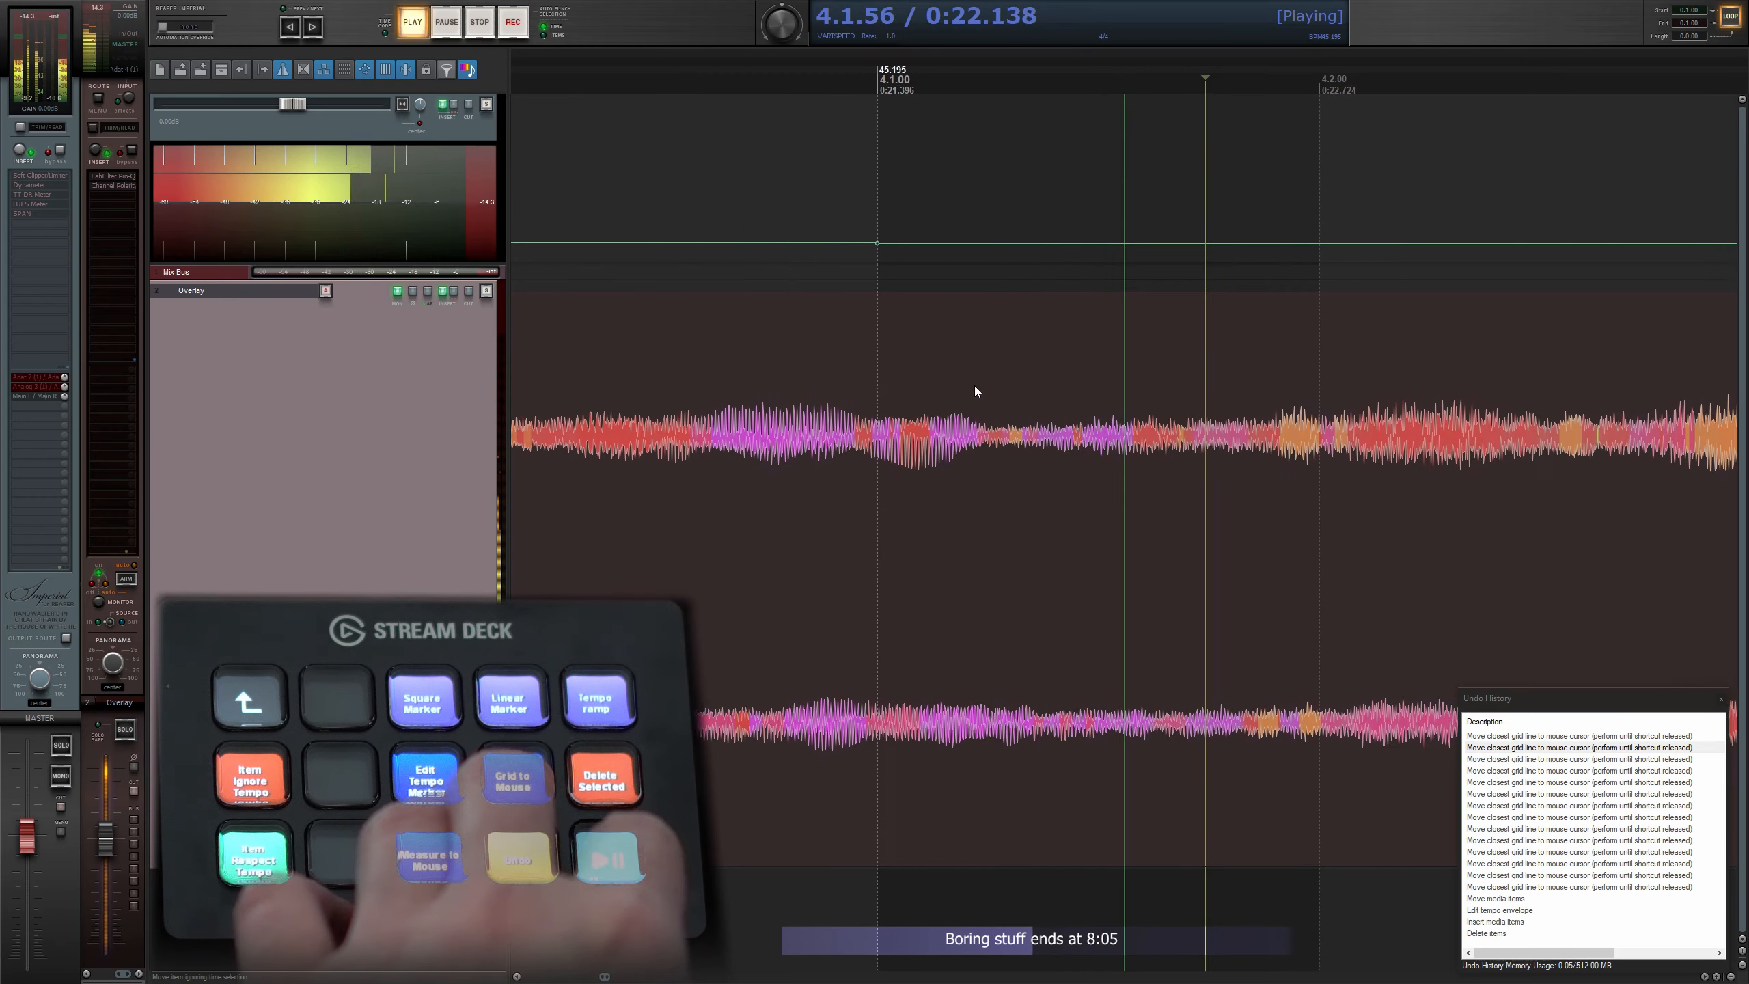
- Move the measure 4 grid line to its downbeat at about 0:21.56 and play the passage
key("ctrl+space")
scroll(828, 391, "up", 3)
key("shift+g")
scroll(857, 386, "down", 2)
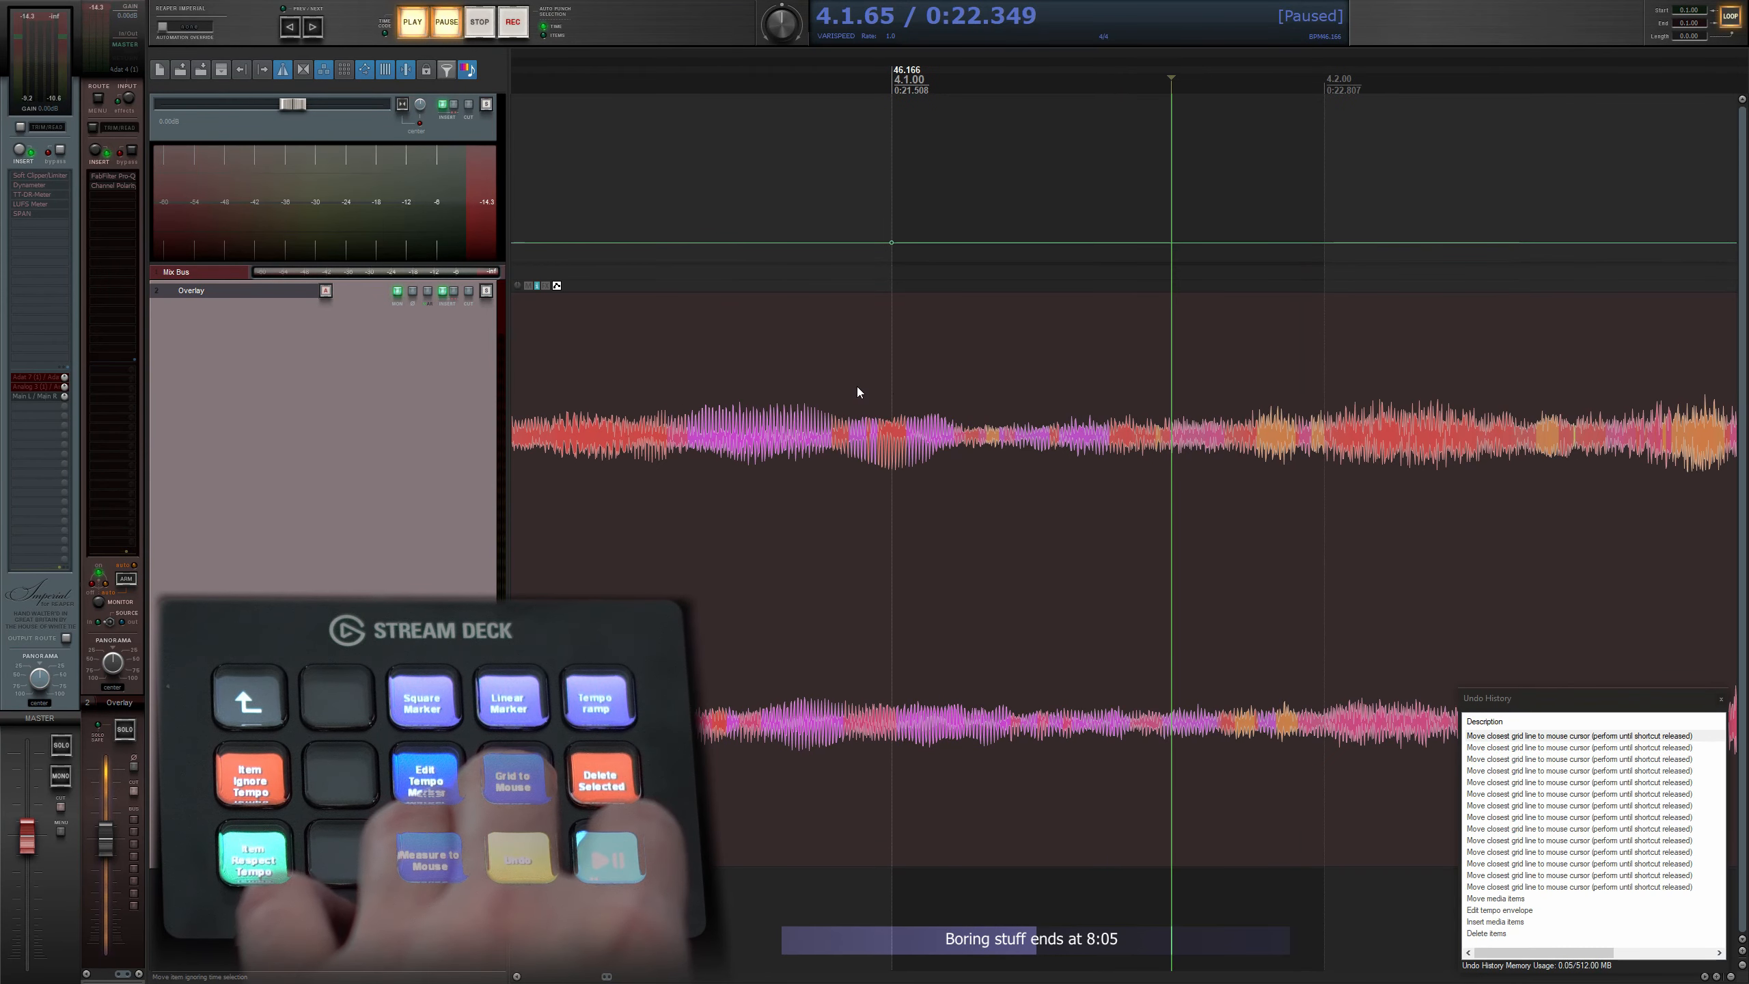
key("space")
scroll(703, 322, "down", 2)
key("ctrl+space")
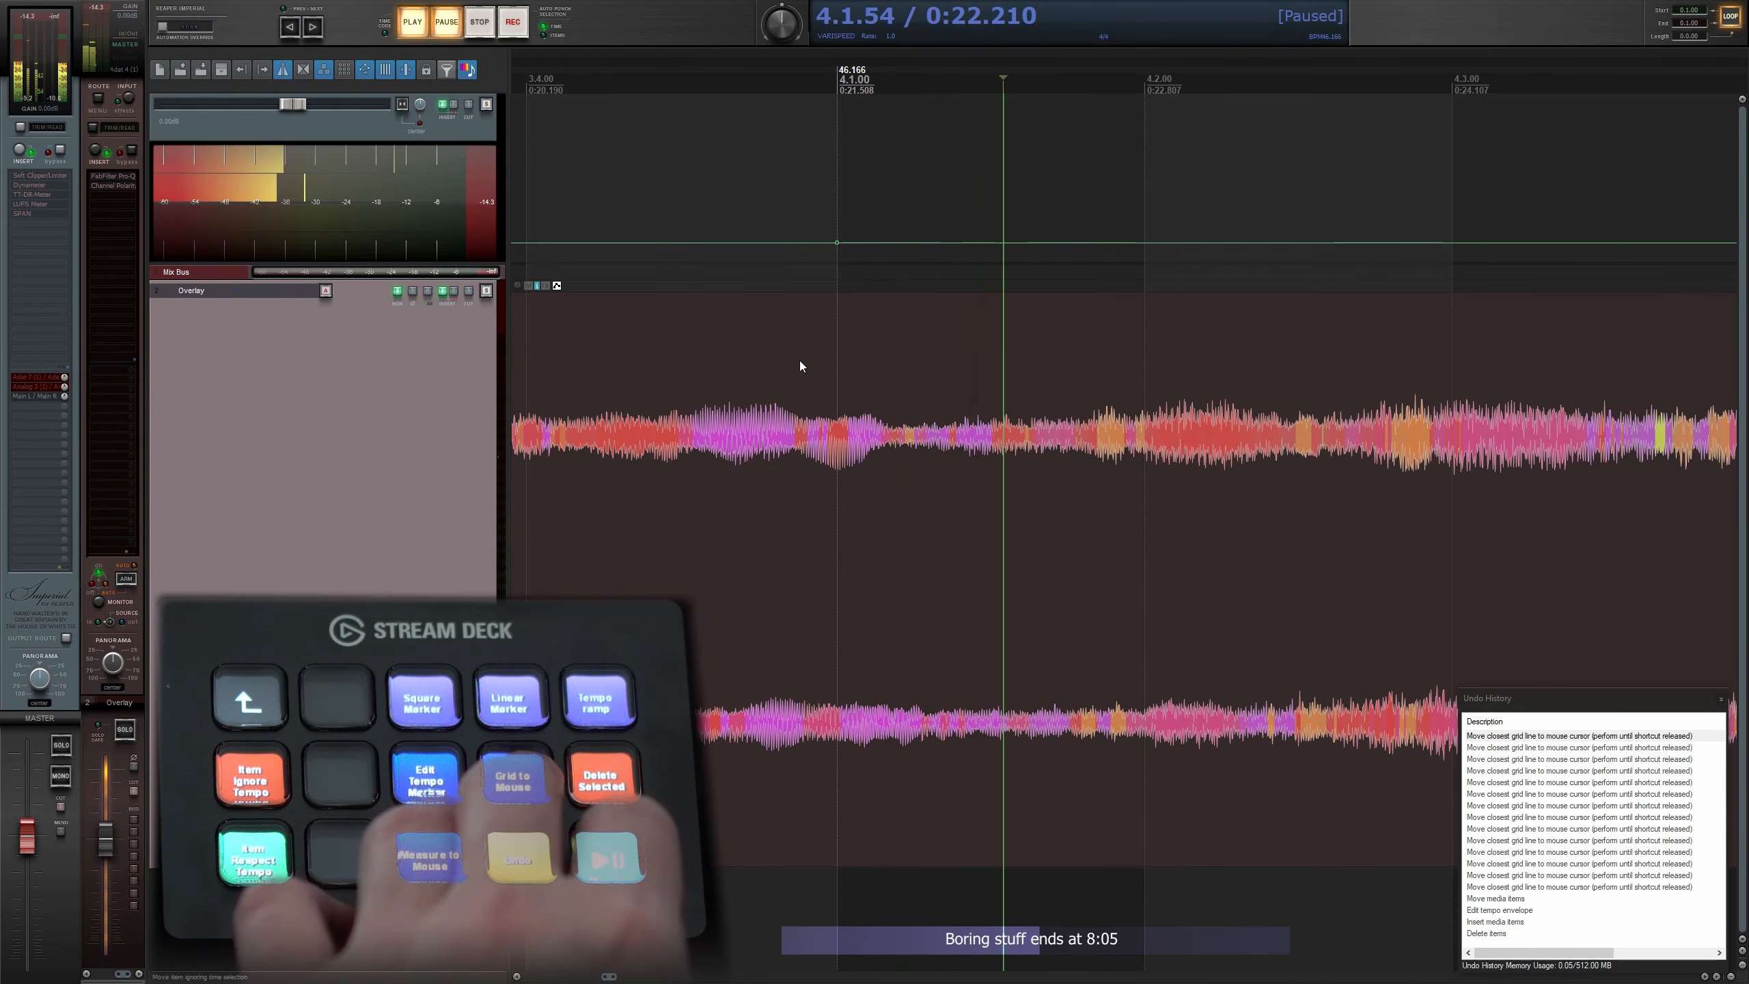
key("shift+g")
scroll(647, 338, "down", 2)
key("space")
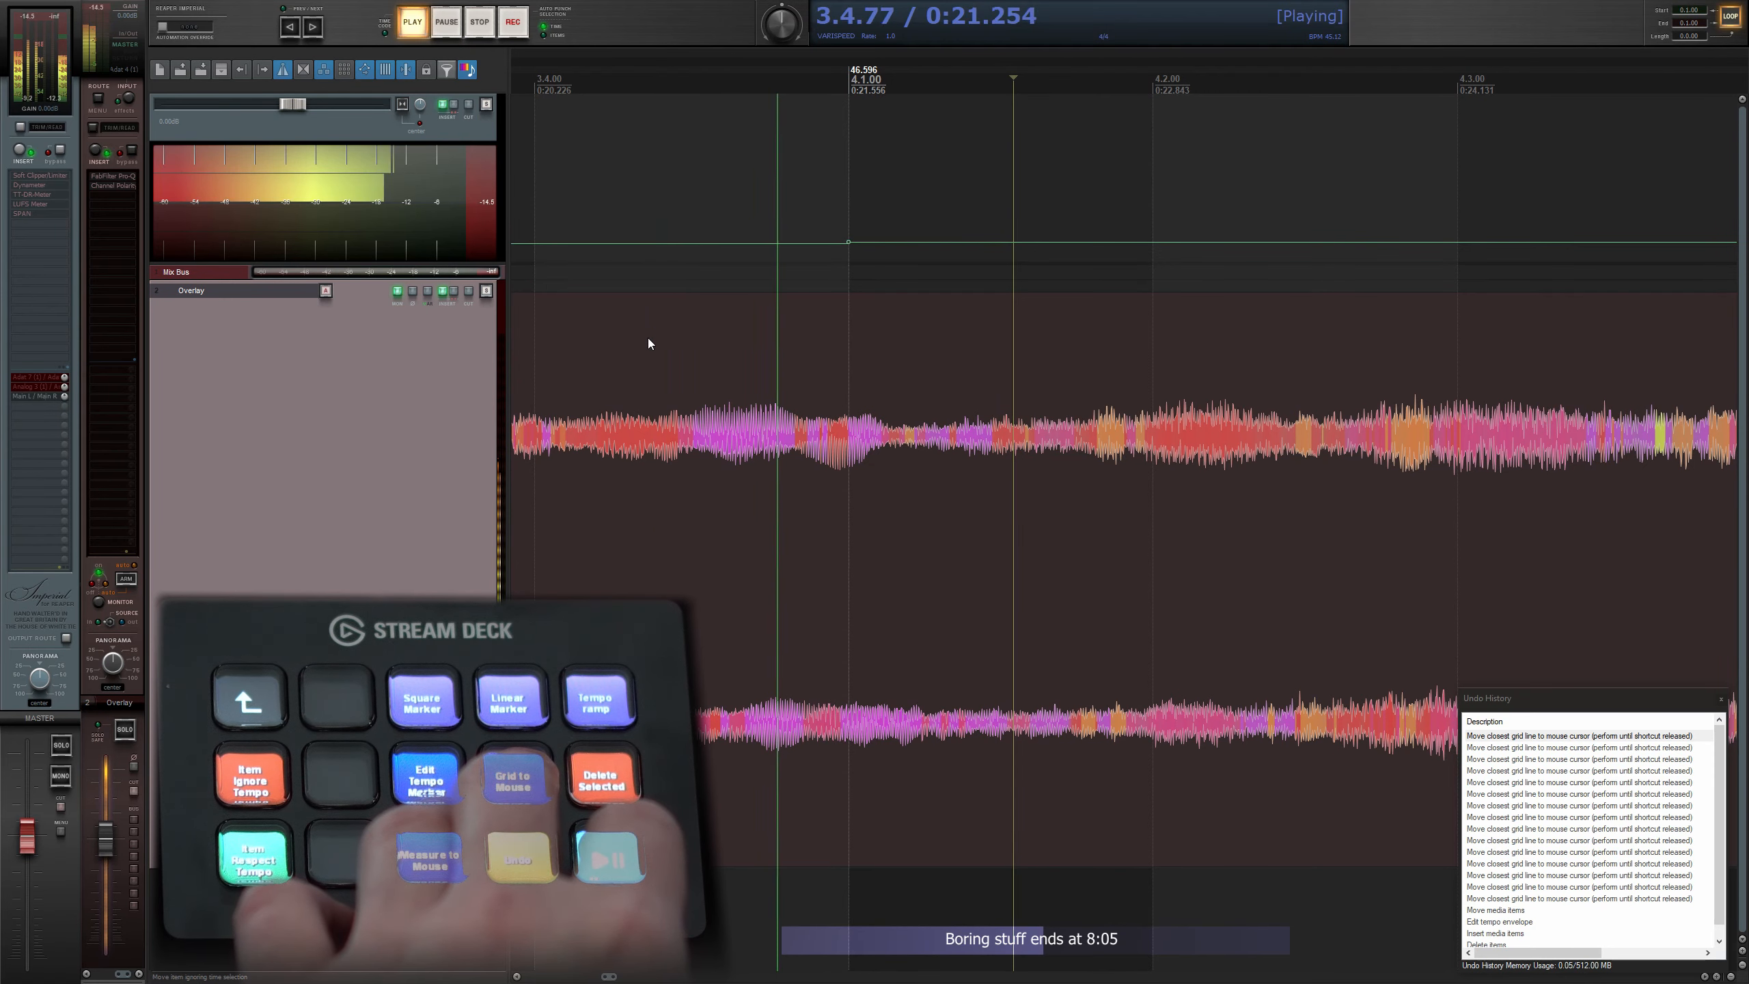
- Replay measure 3 and align its beats 3 and 4 to the audio at about 0:18.92 and 0:20.25
key("ctrl+space")
left_click_drag(683, 352, 1187, 349)
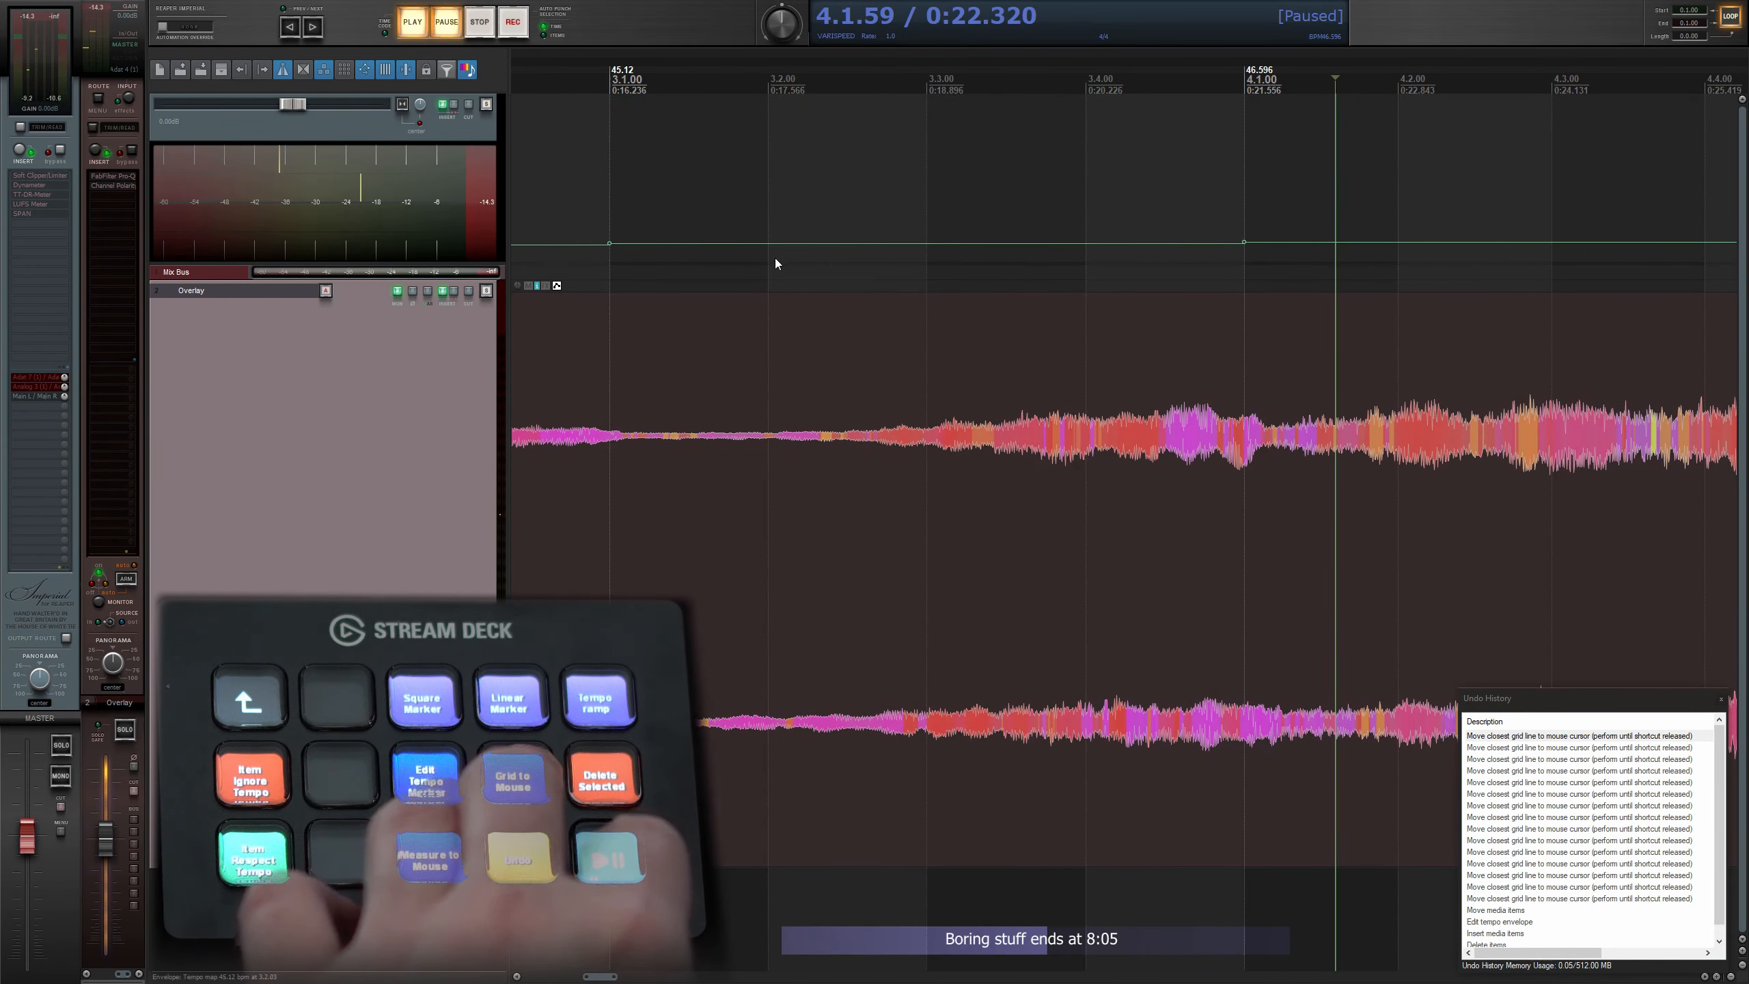
key("space")
scroll(926, 391, "up", 2)
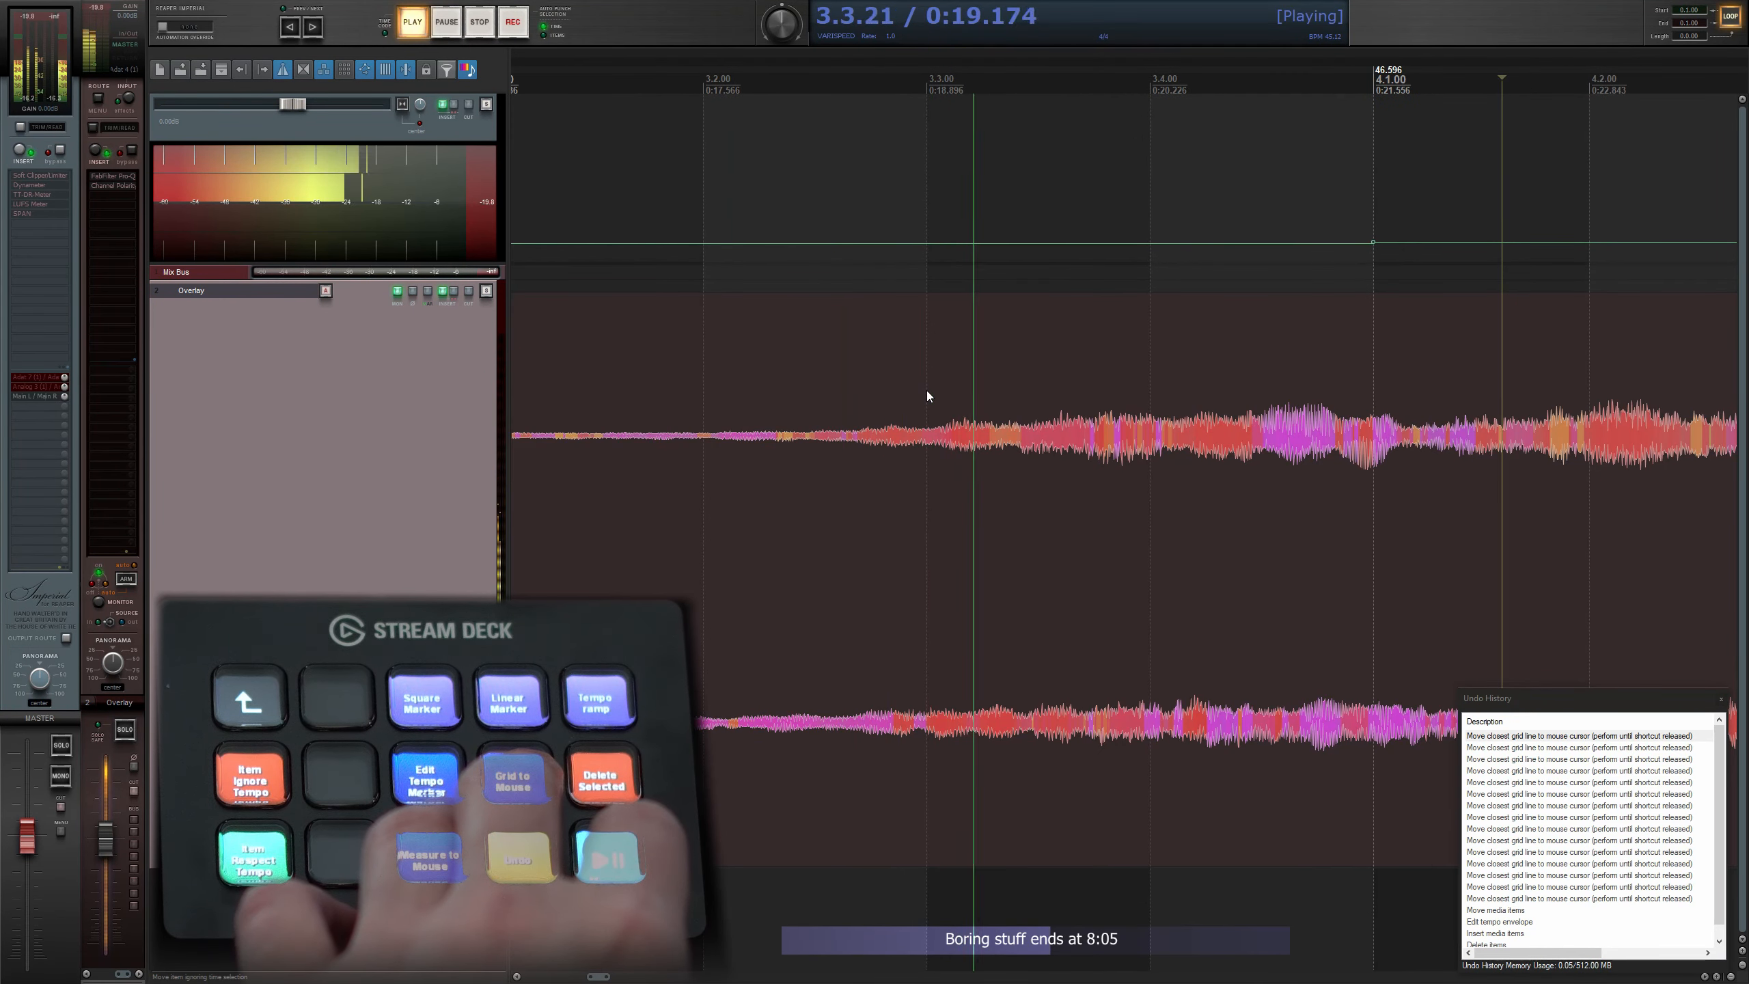
key("ctrl+space")
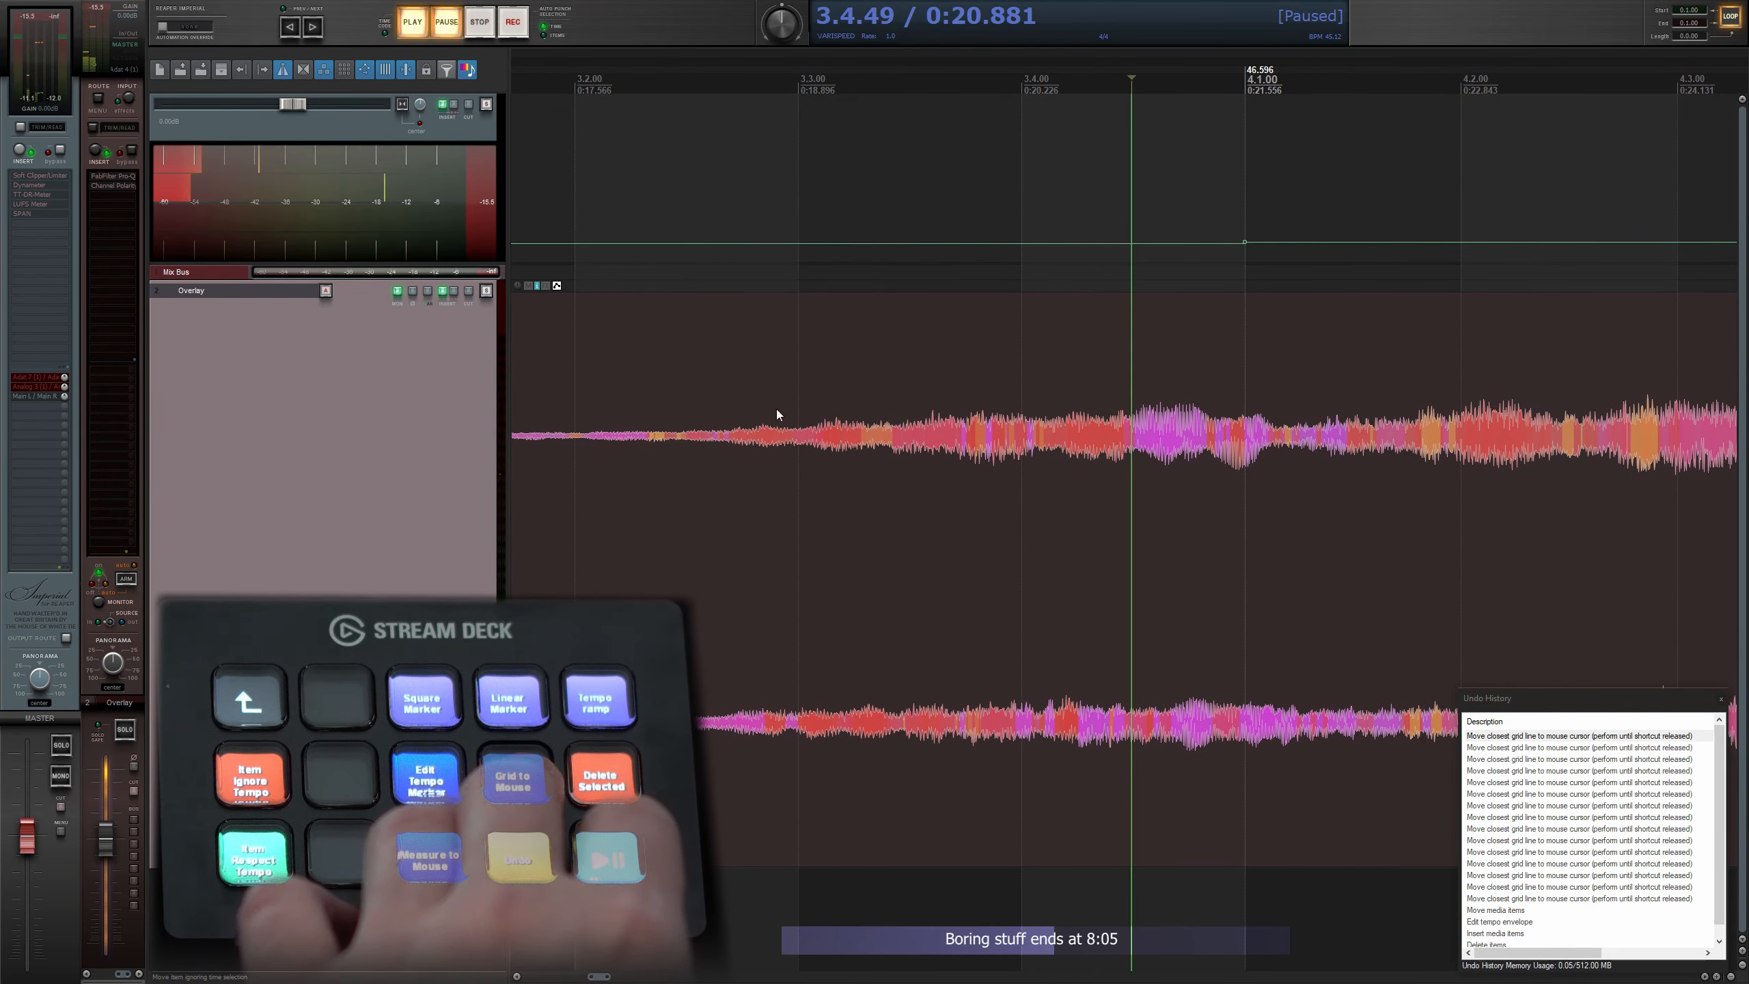
key("g")
key("g")
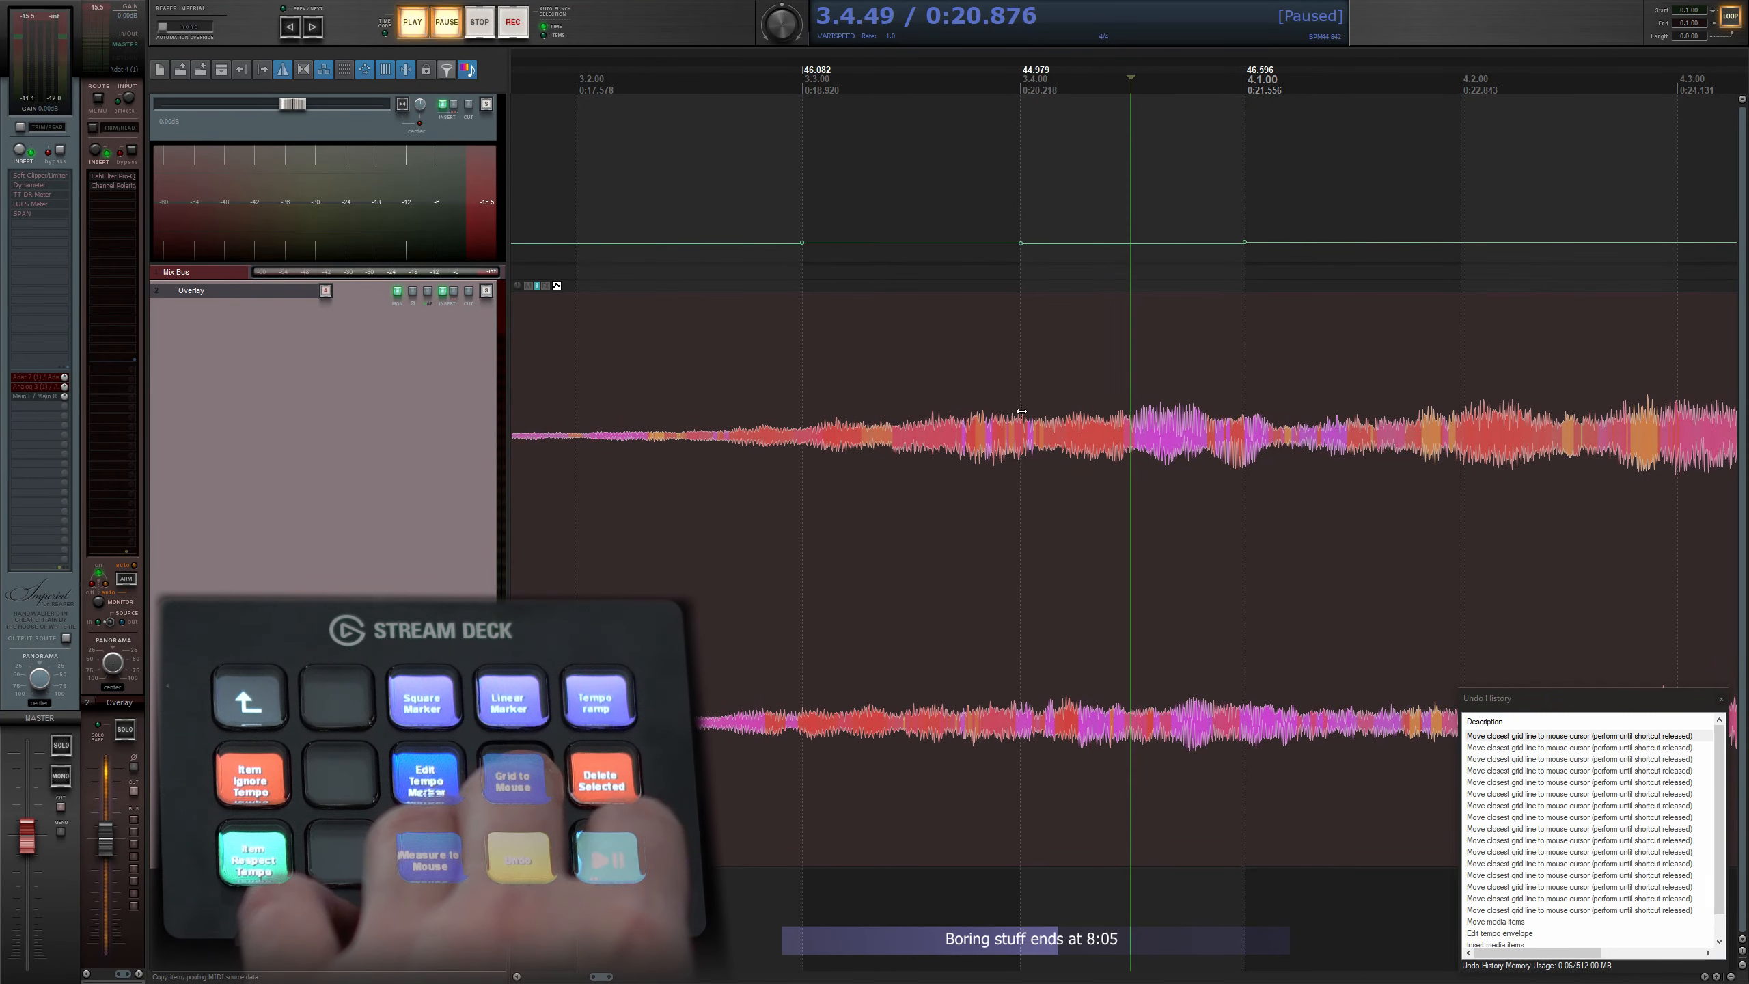
key("space")
scroll(953, 396, "up", 3)
scroll(951, 392, "down", 4)
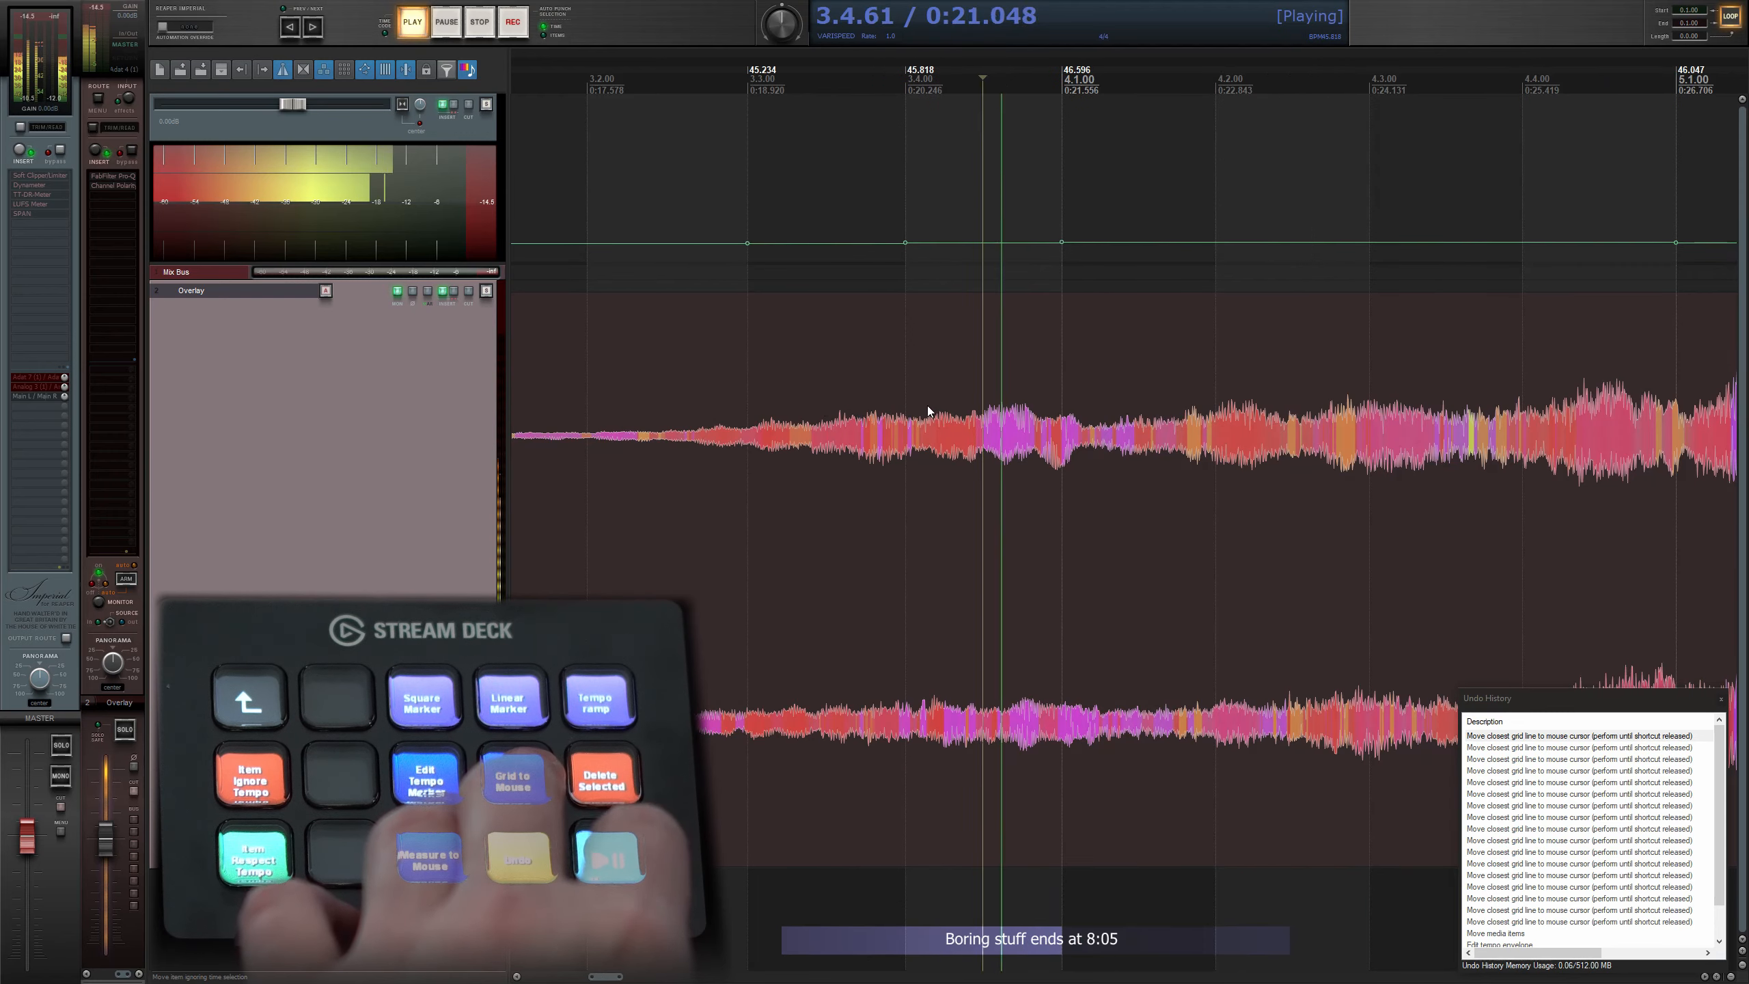
- Listen into measure 4, align its beat 3 at about 0:24.02 and its beat 2 at about 0:22.75, and play the result
left_click(710, 375)
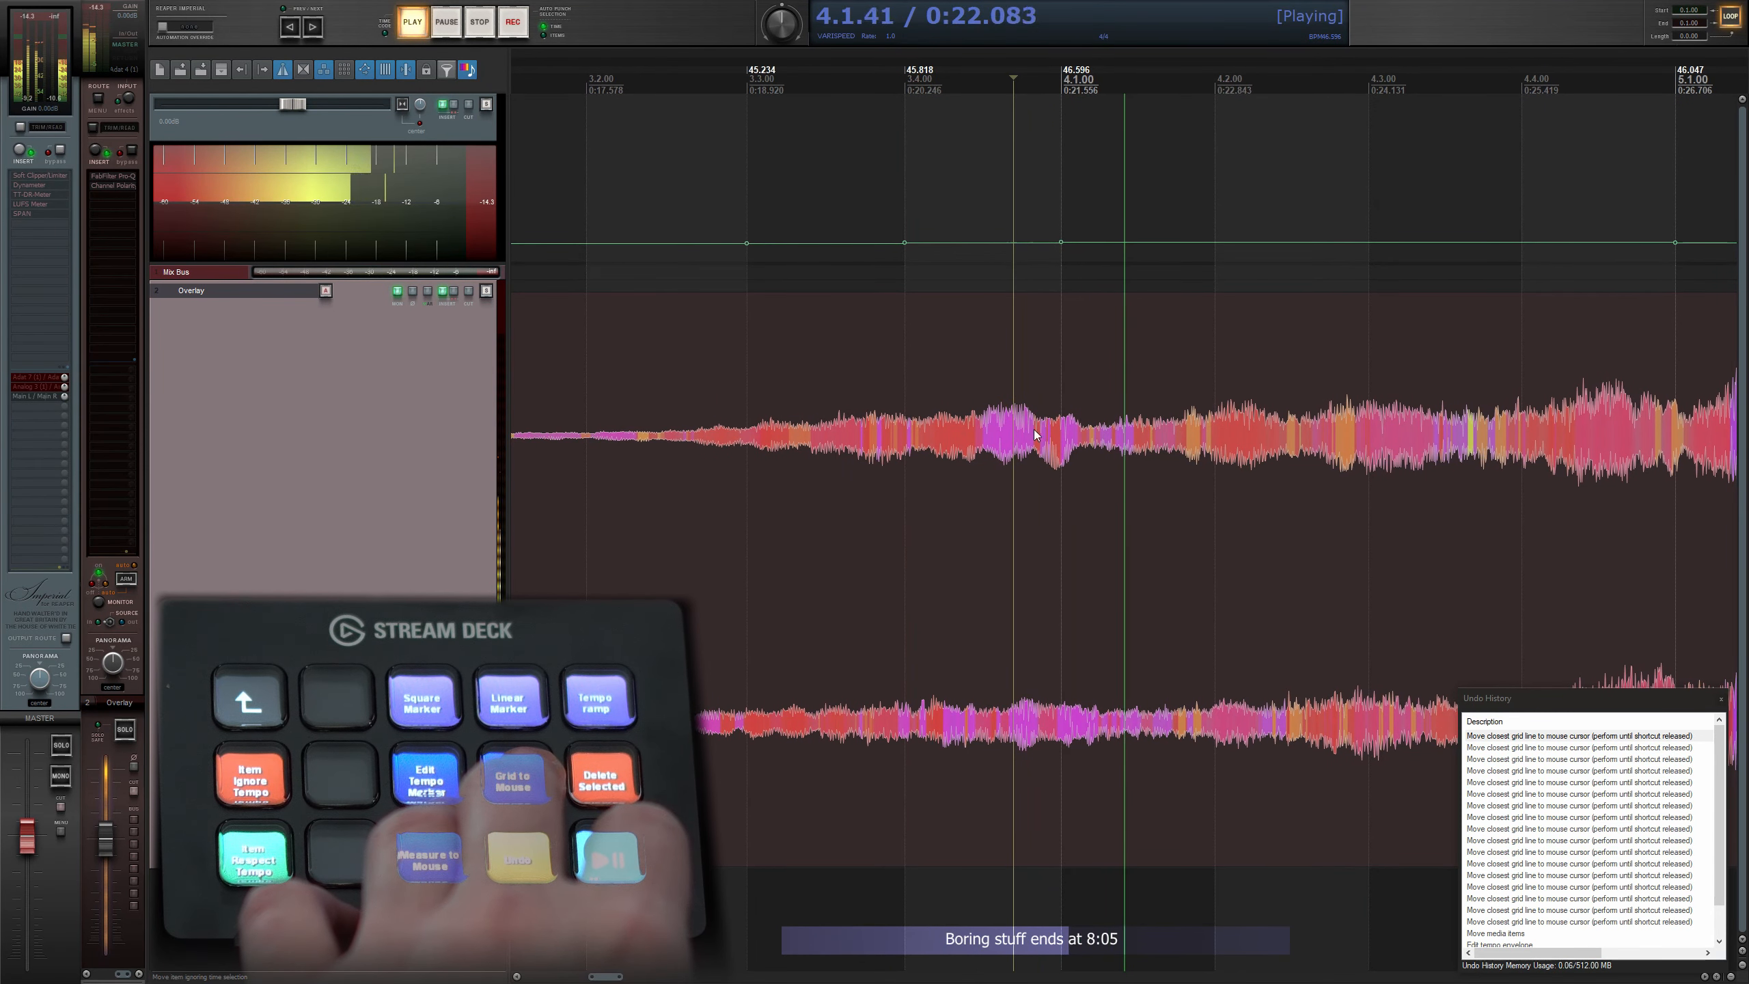
scroll(1170, 406, "up", 3)
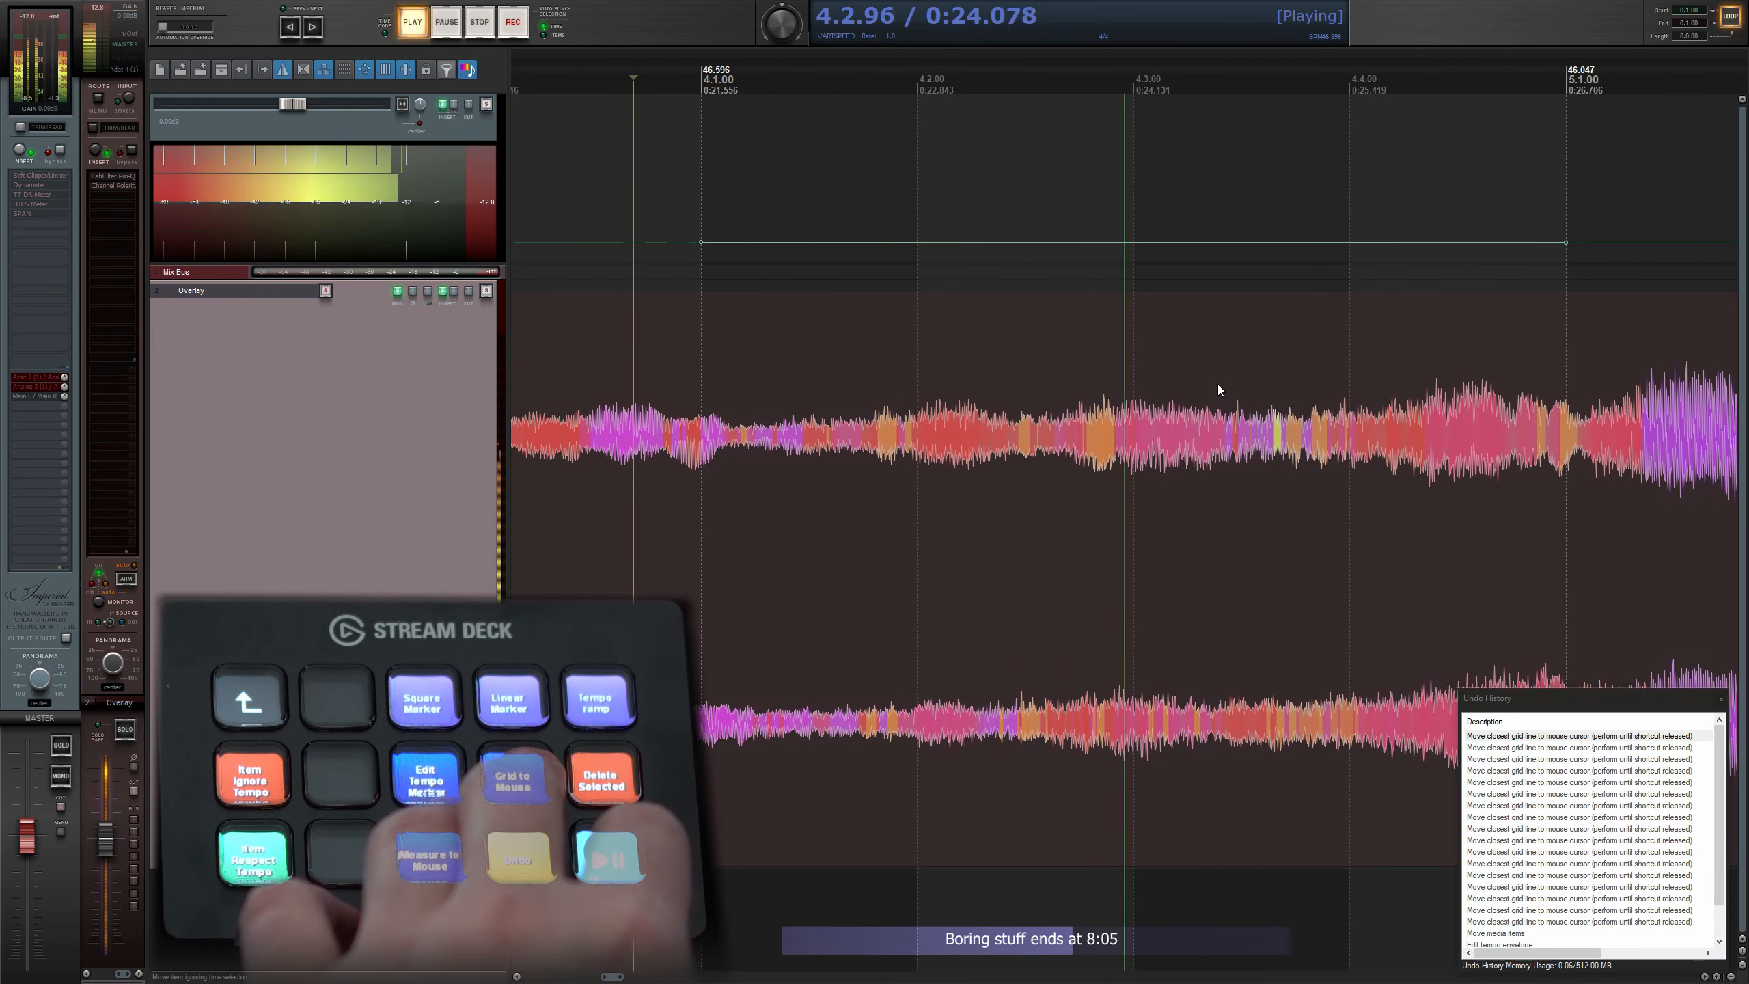
key("space")
key("g")
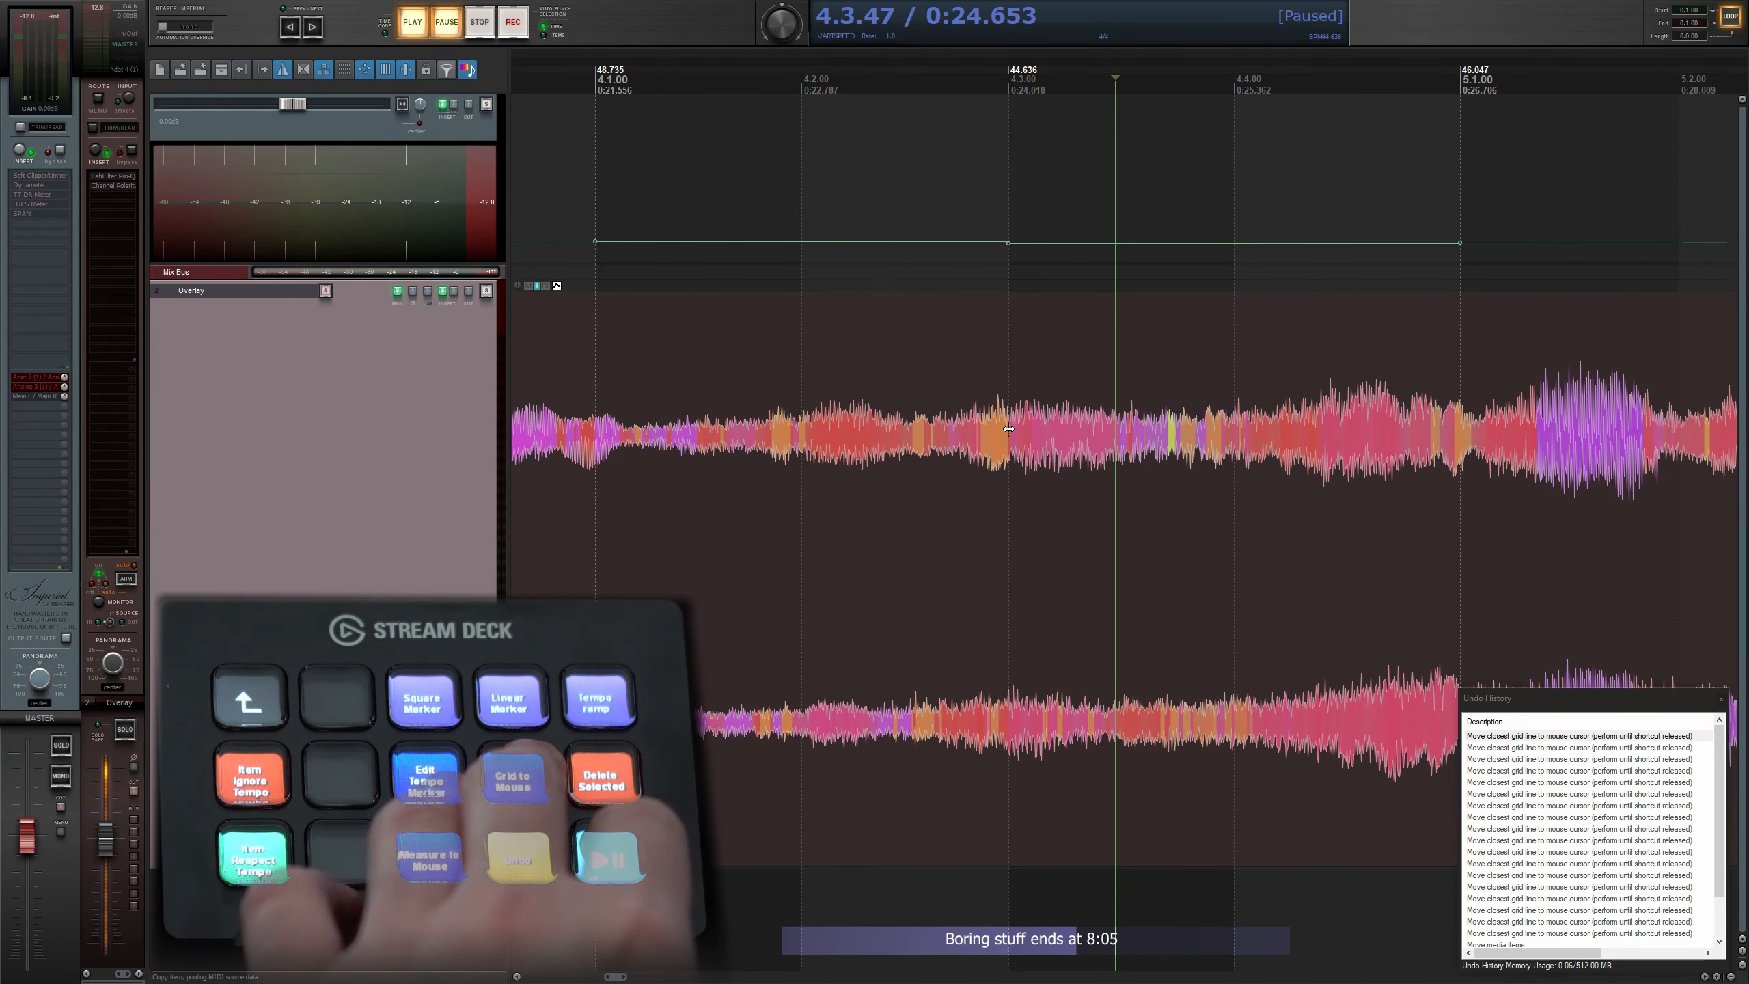
key("g")
key("space")
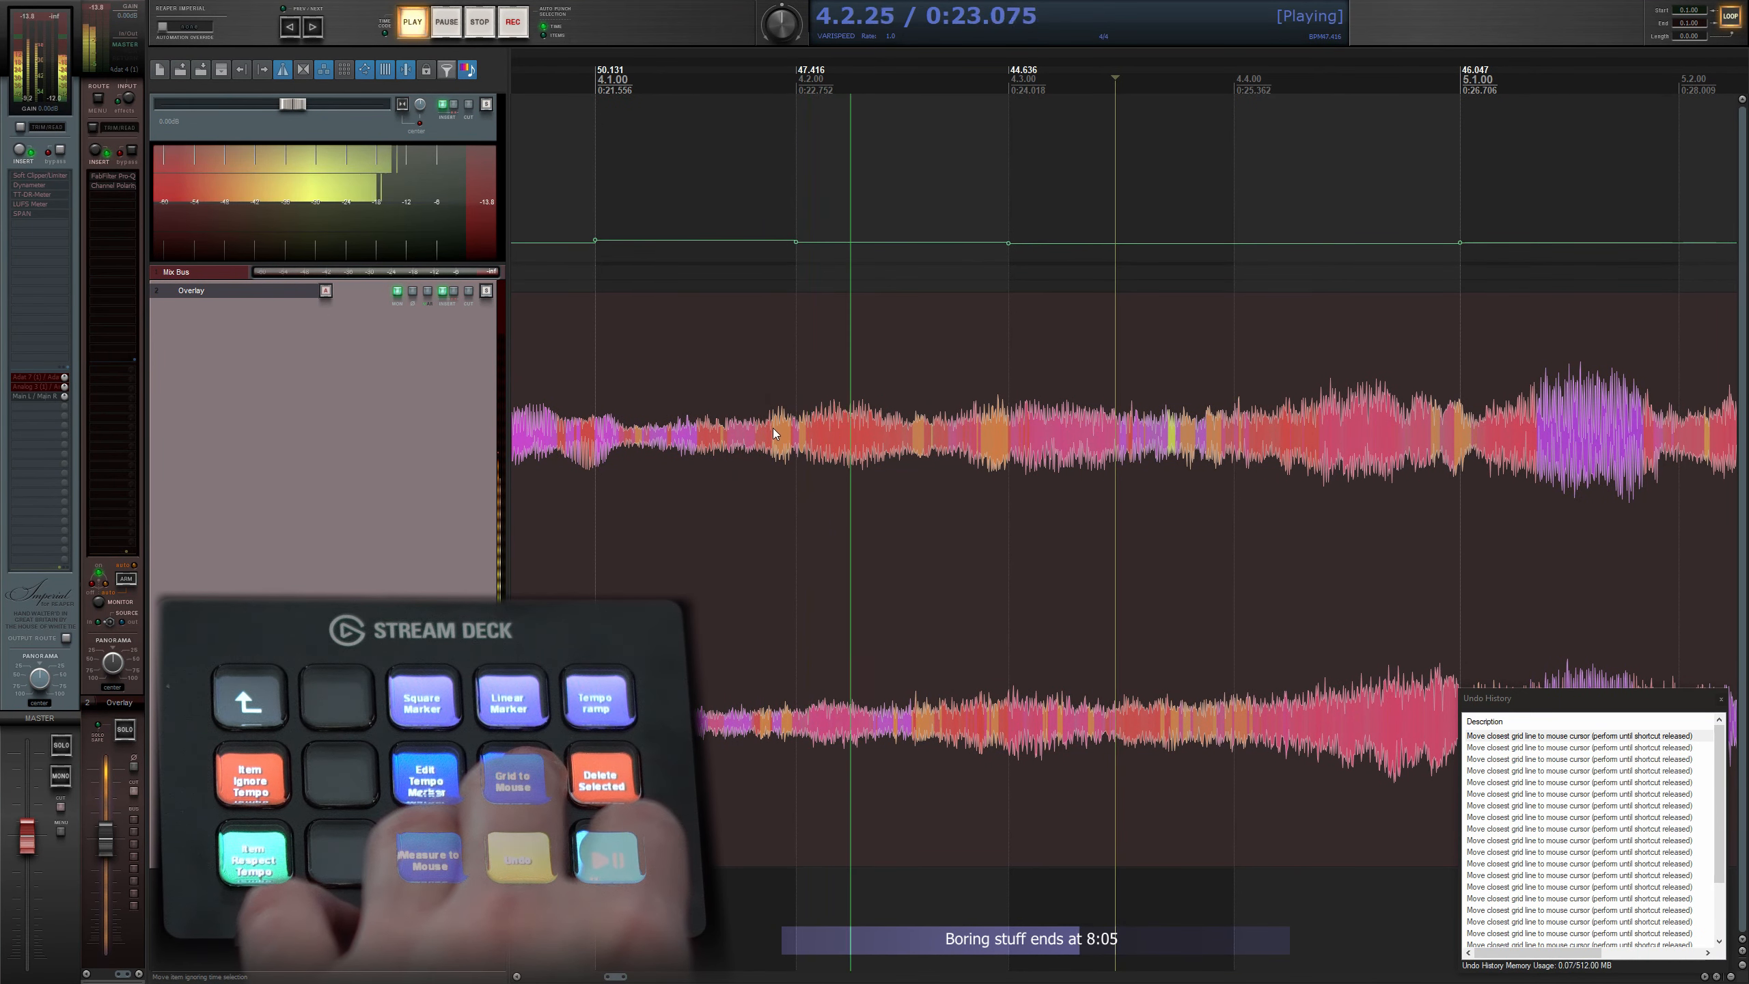
- Readjust the beat 3 grid line of measure 4 to about 0:23.95 and play the passage again
key("space")
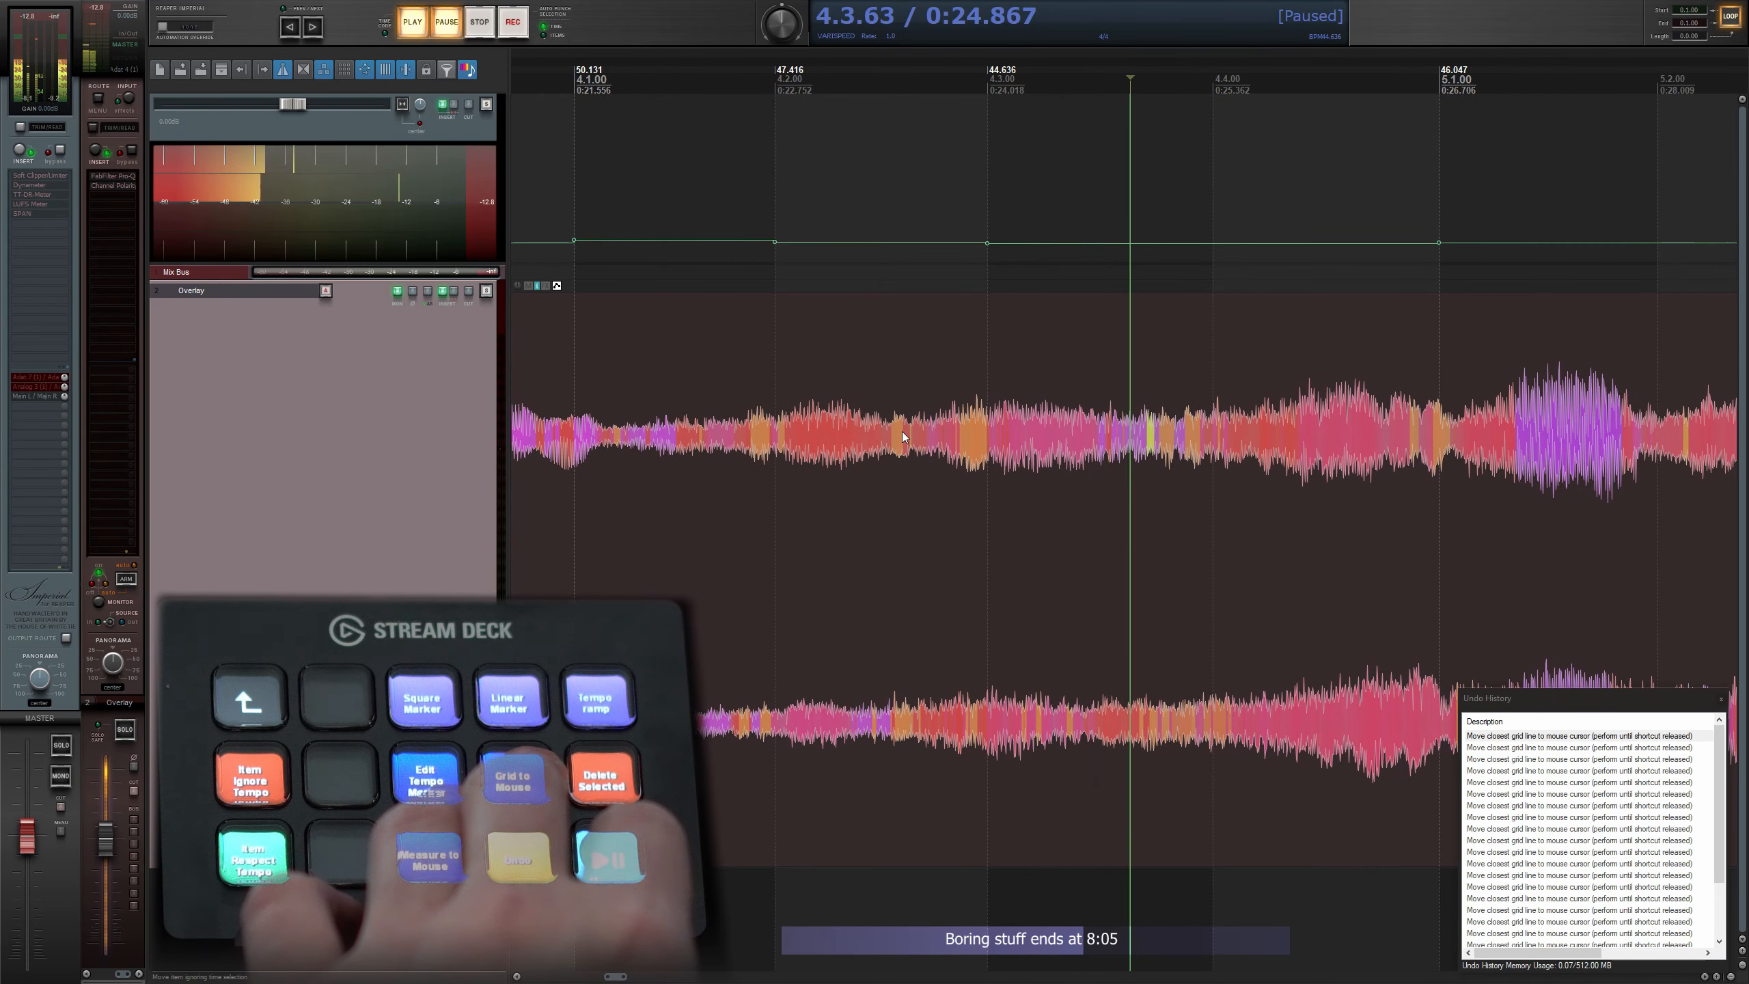
key("space")
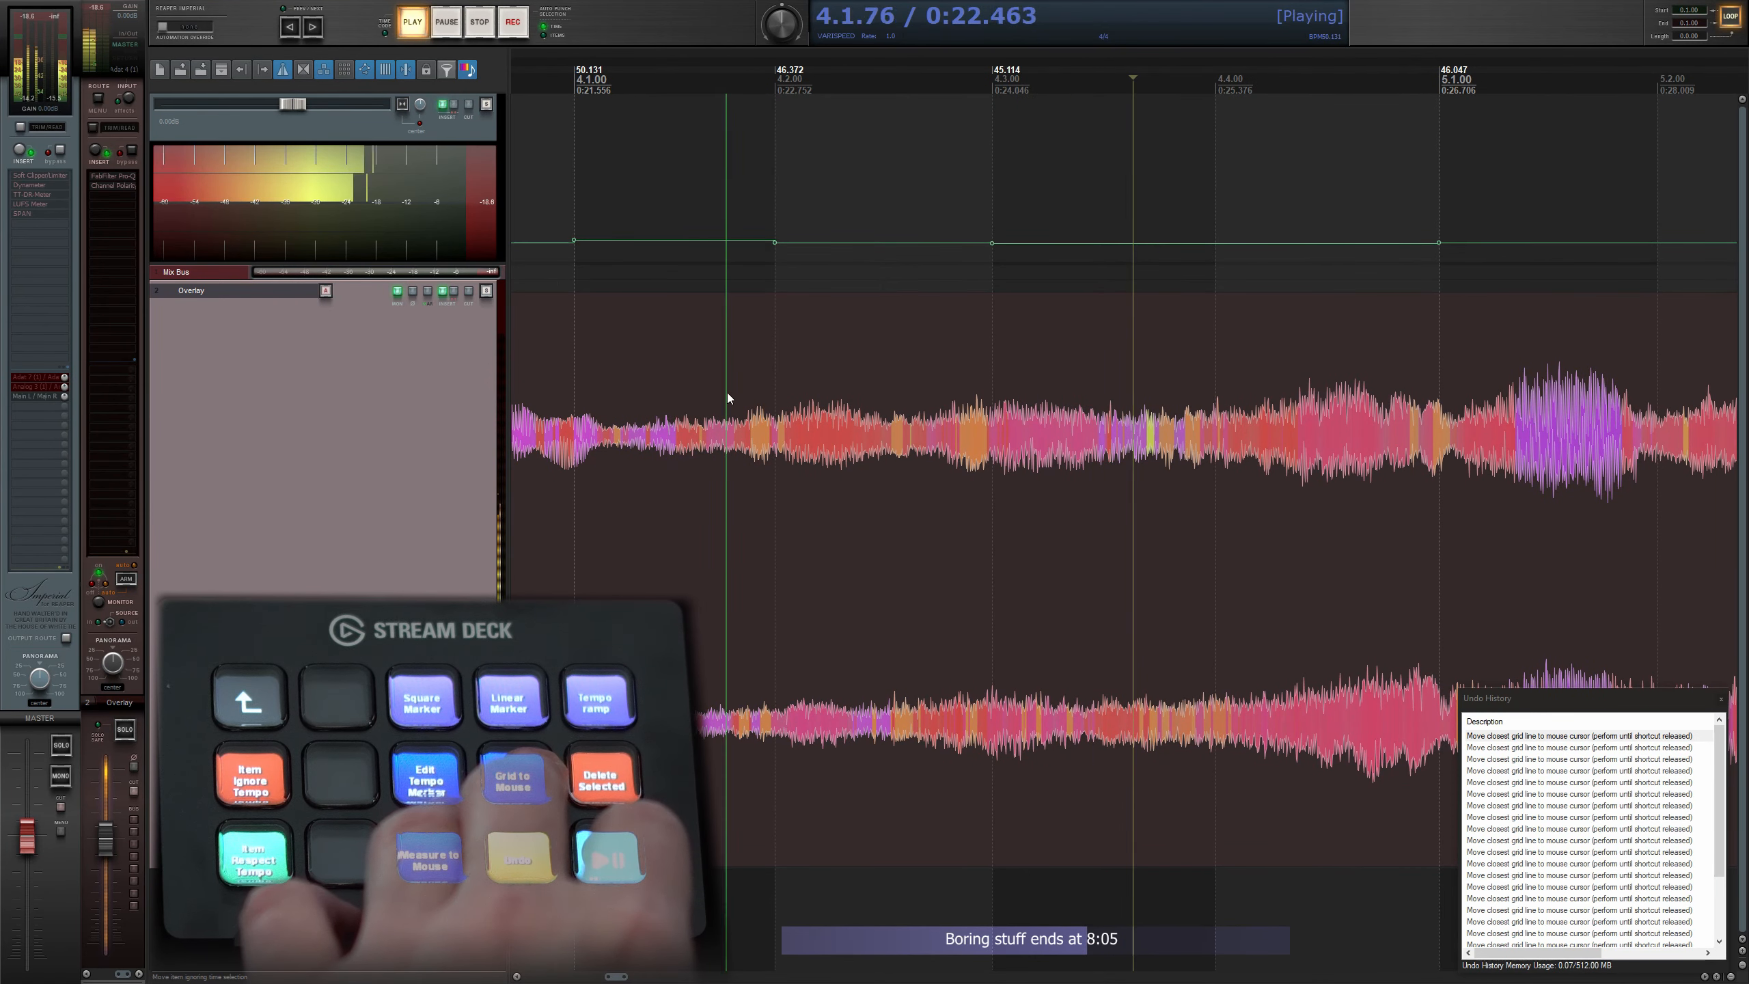
scroll(910, 444, "up", 3)
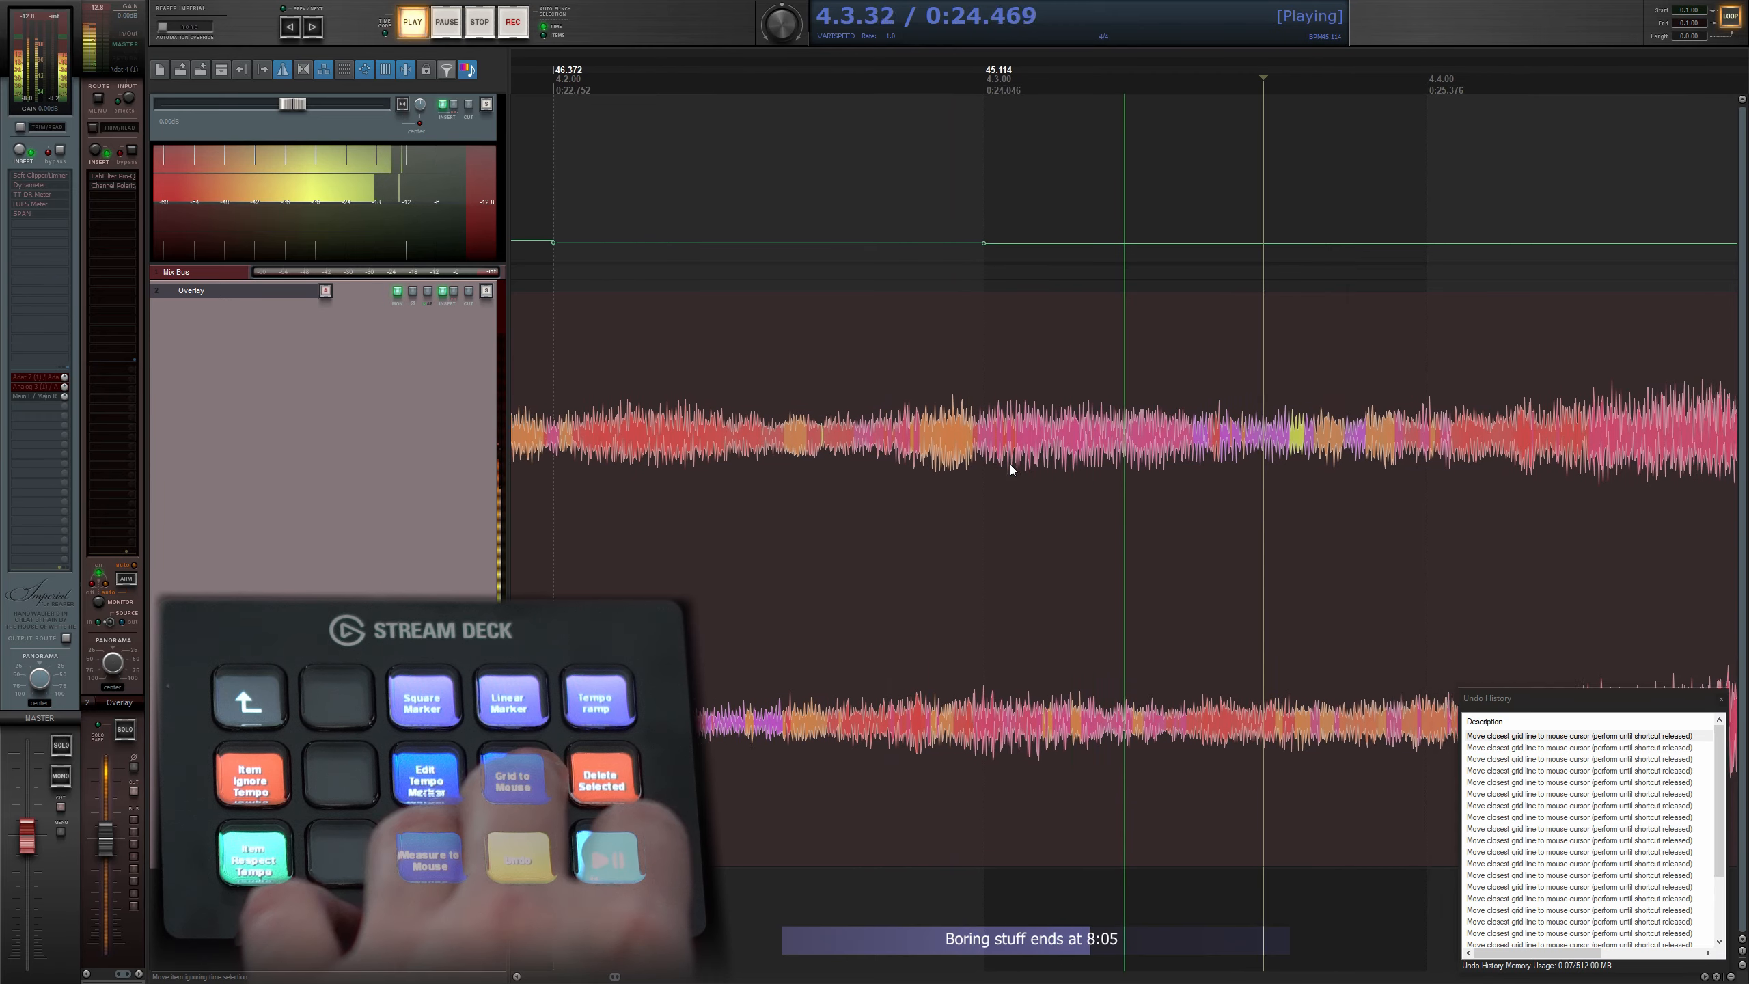
key("space")
key("g")
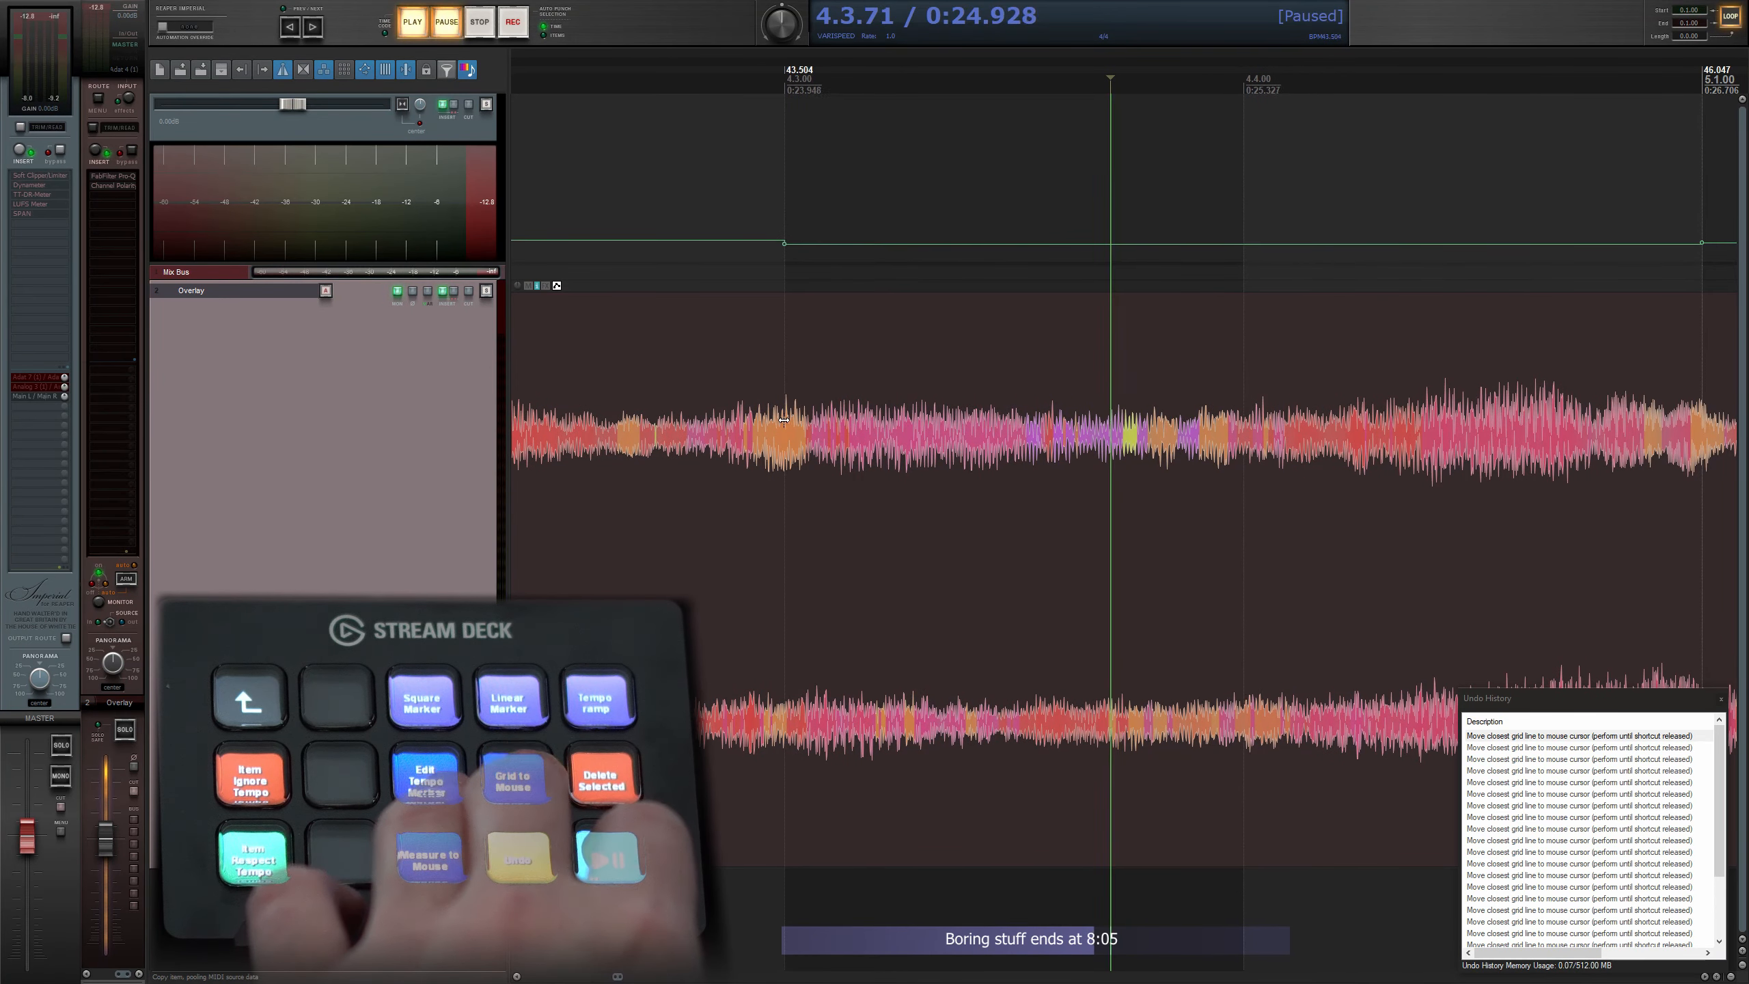
scroll(801, 432, "down", 3)
key("space")
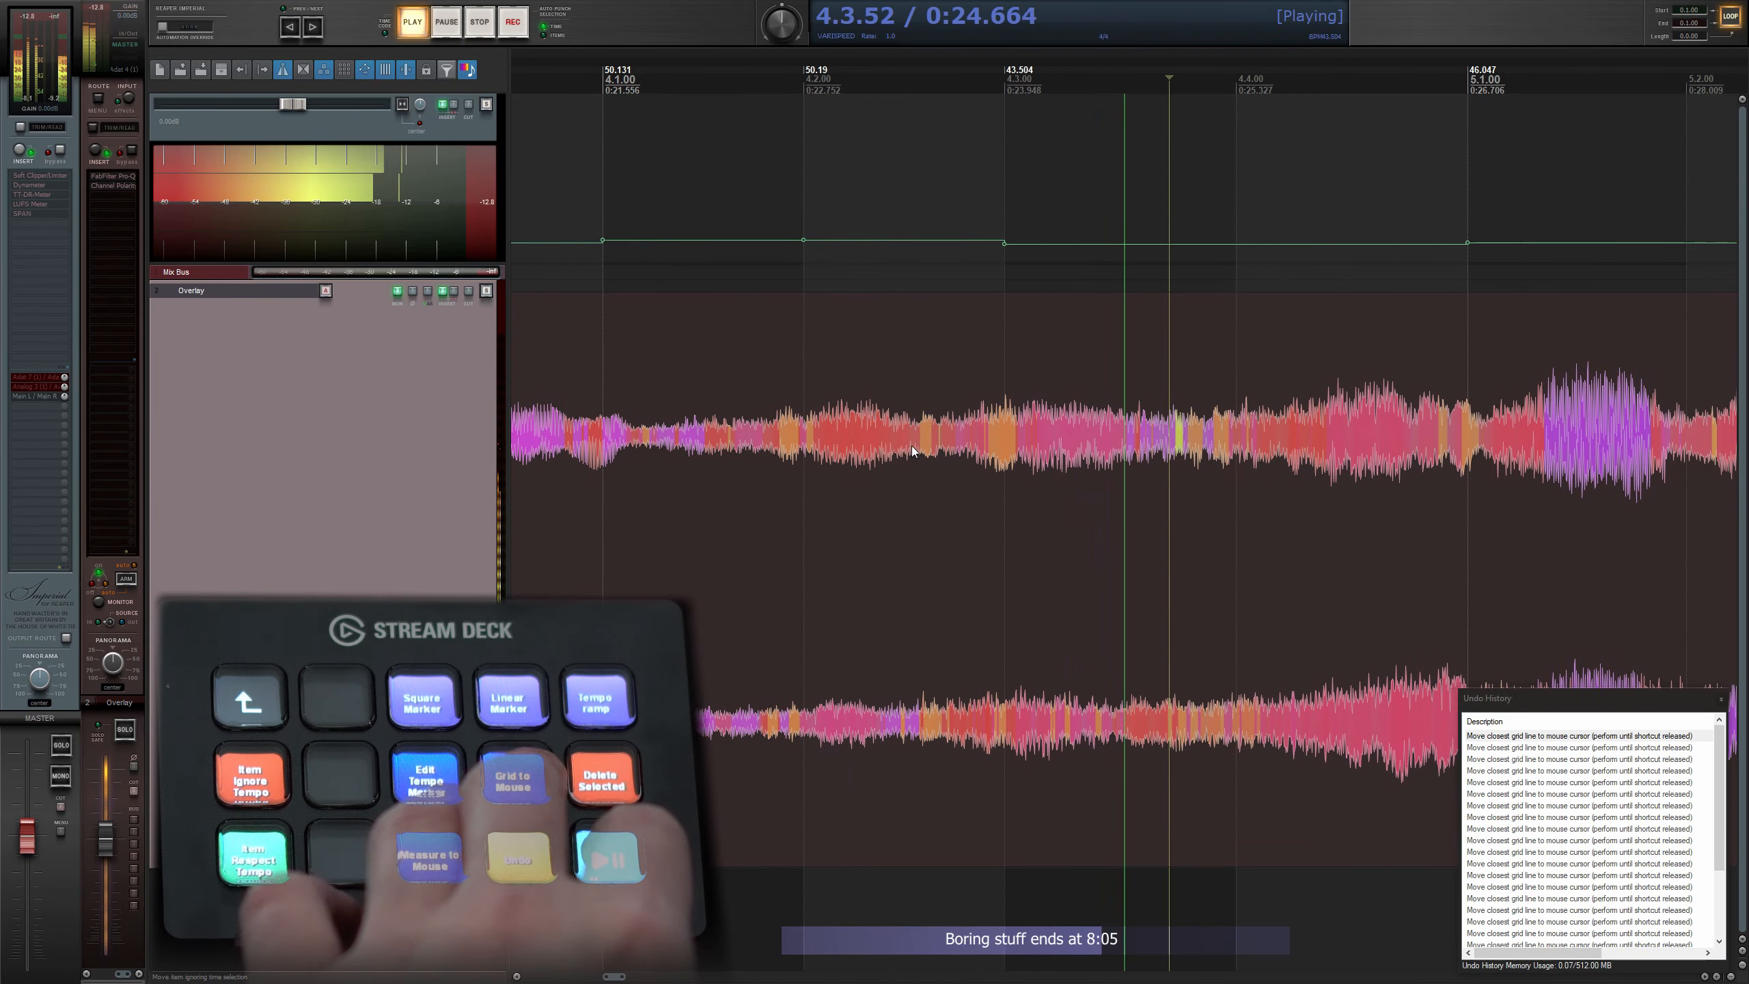
- Readjust the beat 3 grid line of measure 4 to about 0:24.09 by ear and replay the passage
key("space")
scroll(972, 536, "up", 3)
key("g")
scroll(937, 500, "down", 3)
key("space")
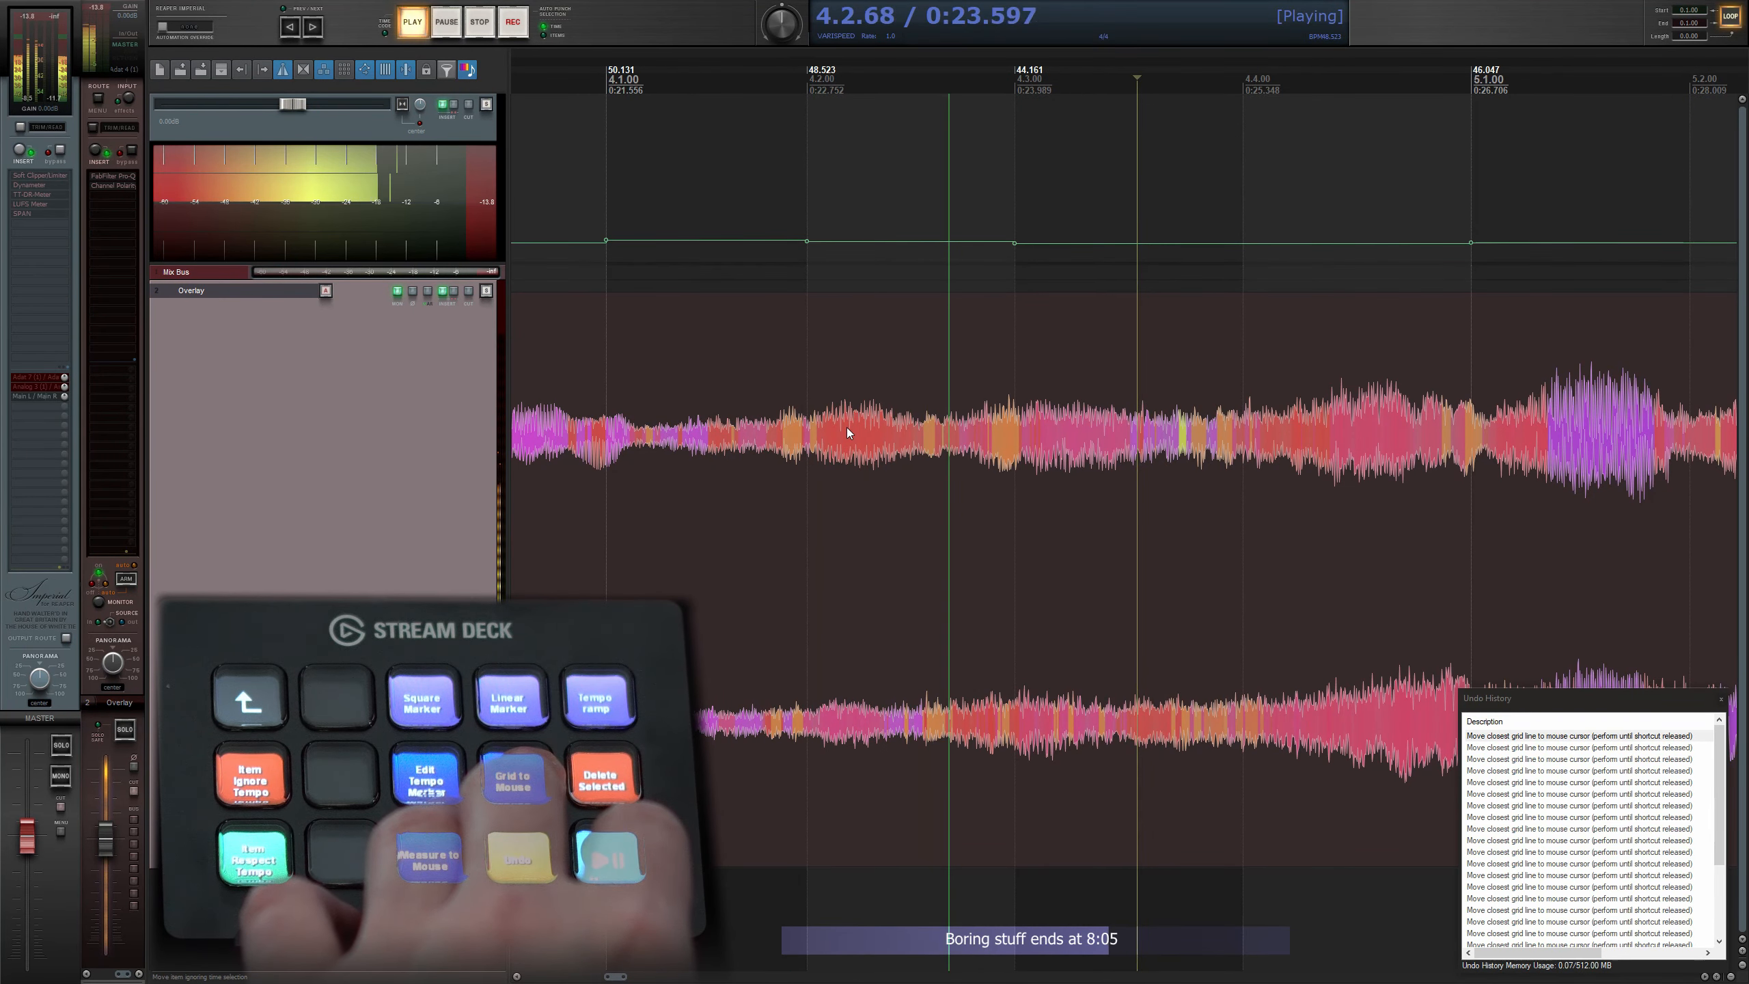
key("space")
scroll(1020, 486, "up", 3)
key("g")
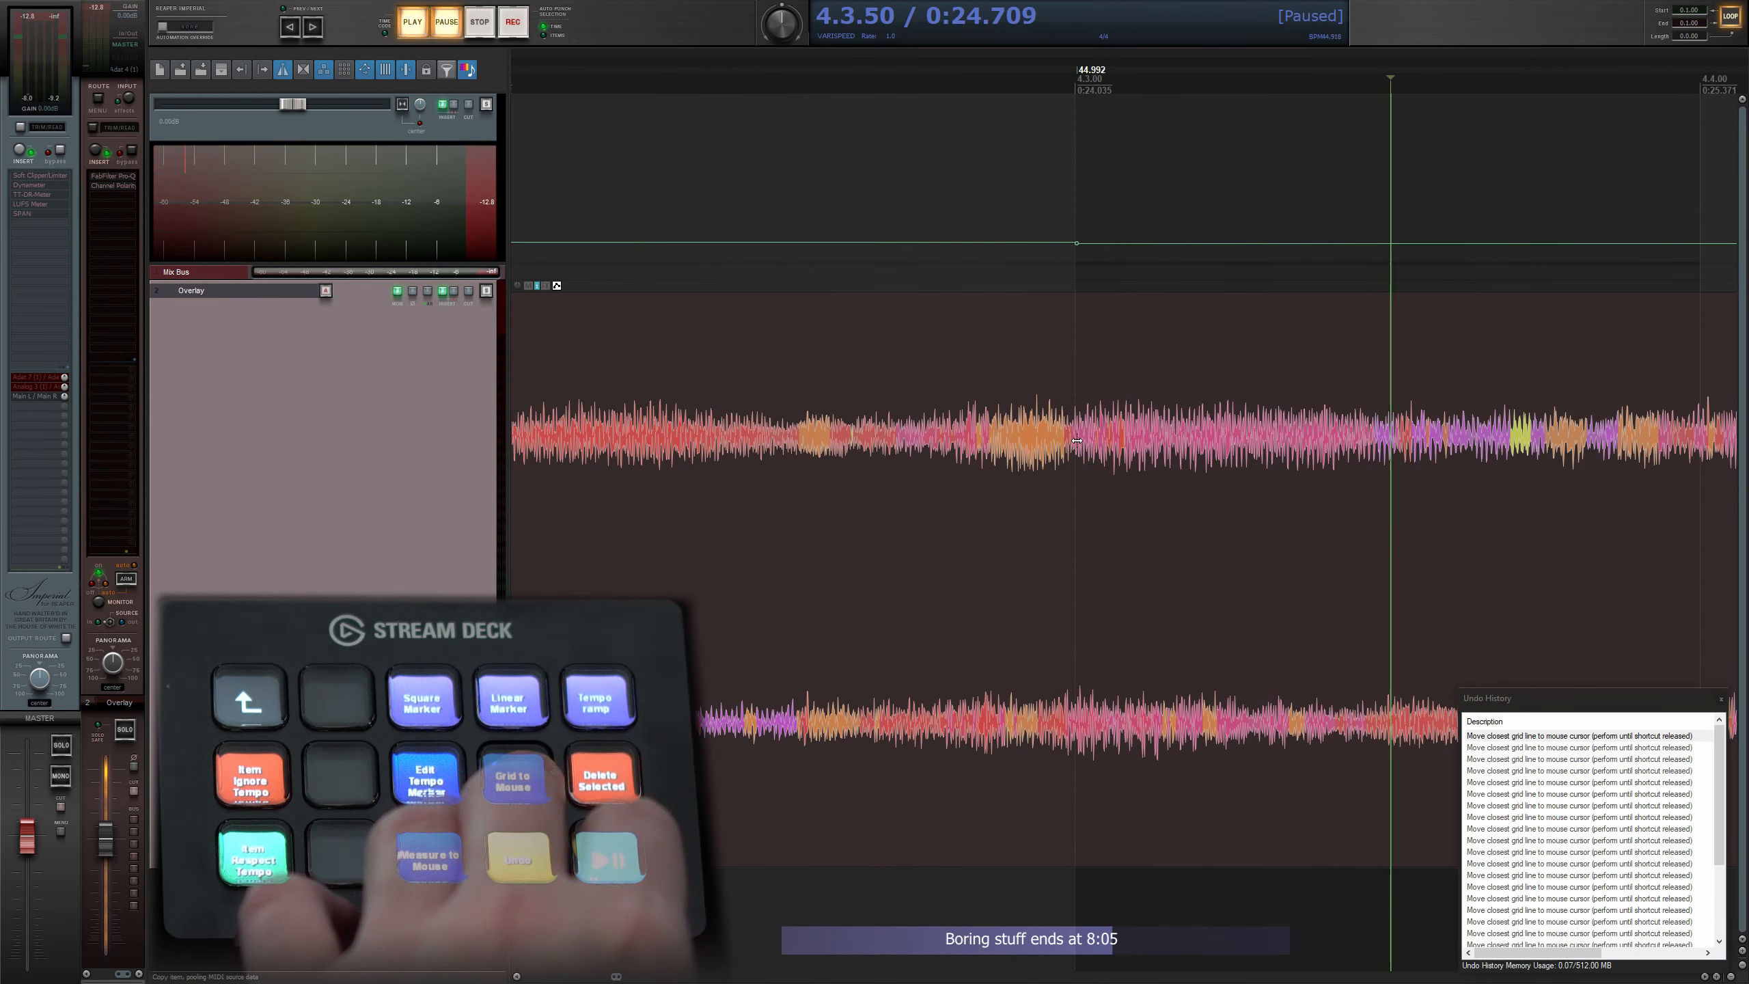
scroll(1083, 455, "down", 3)
key("space")
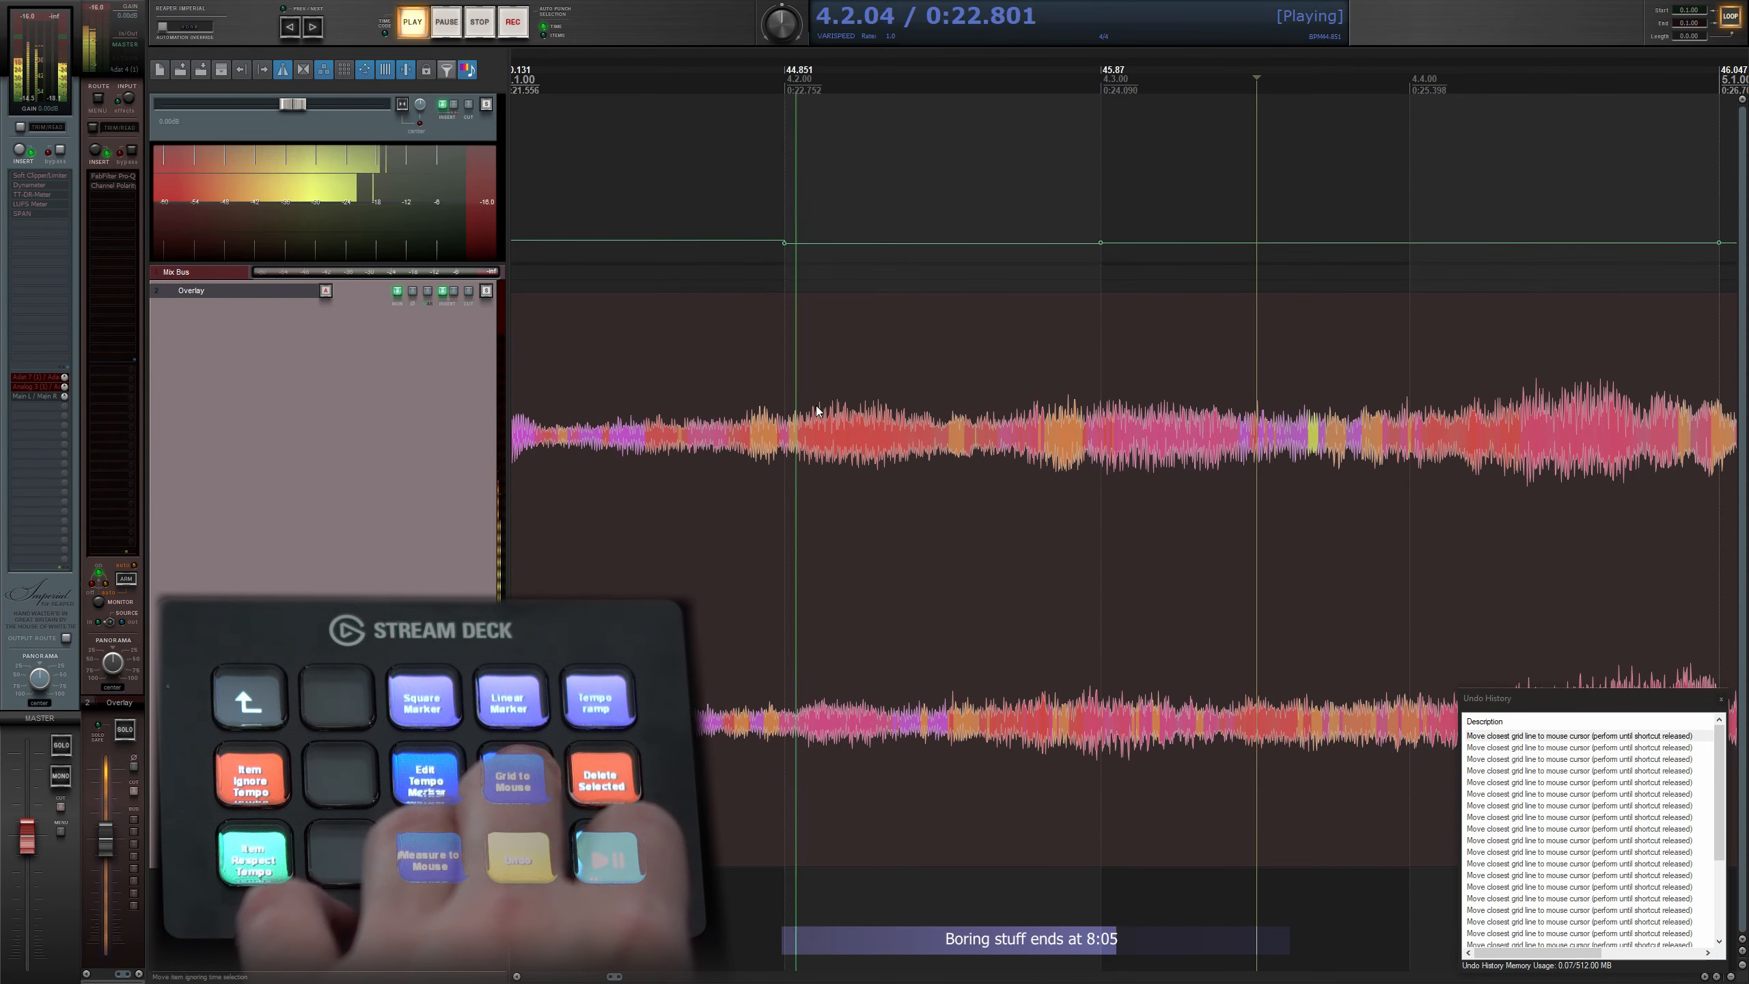
- Replay beats 3 and 4 of measure 4, align its beat 4 grid line to the audio, and play on through measure 5
scroll(993, 435, "up", 2)
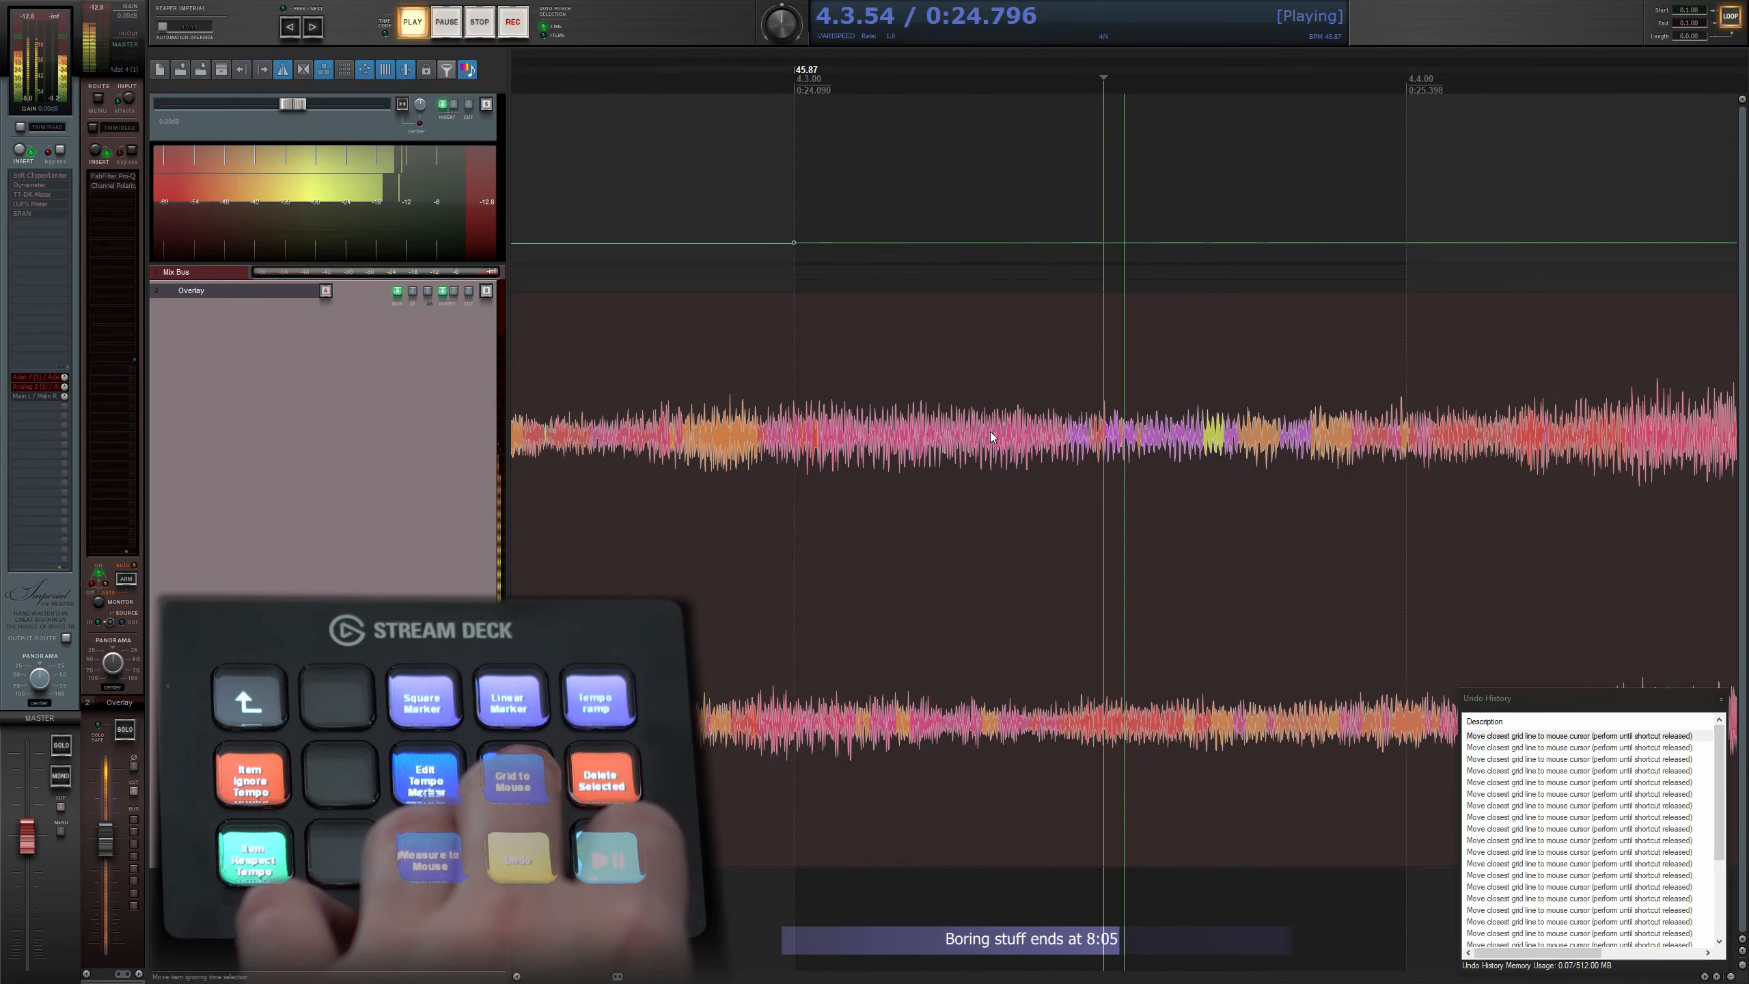
scroll(991, 436, "down", 2)
key("space")
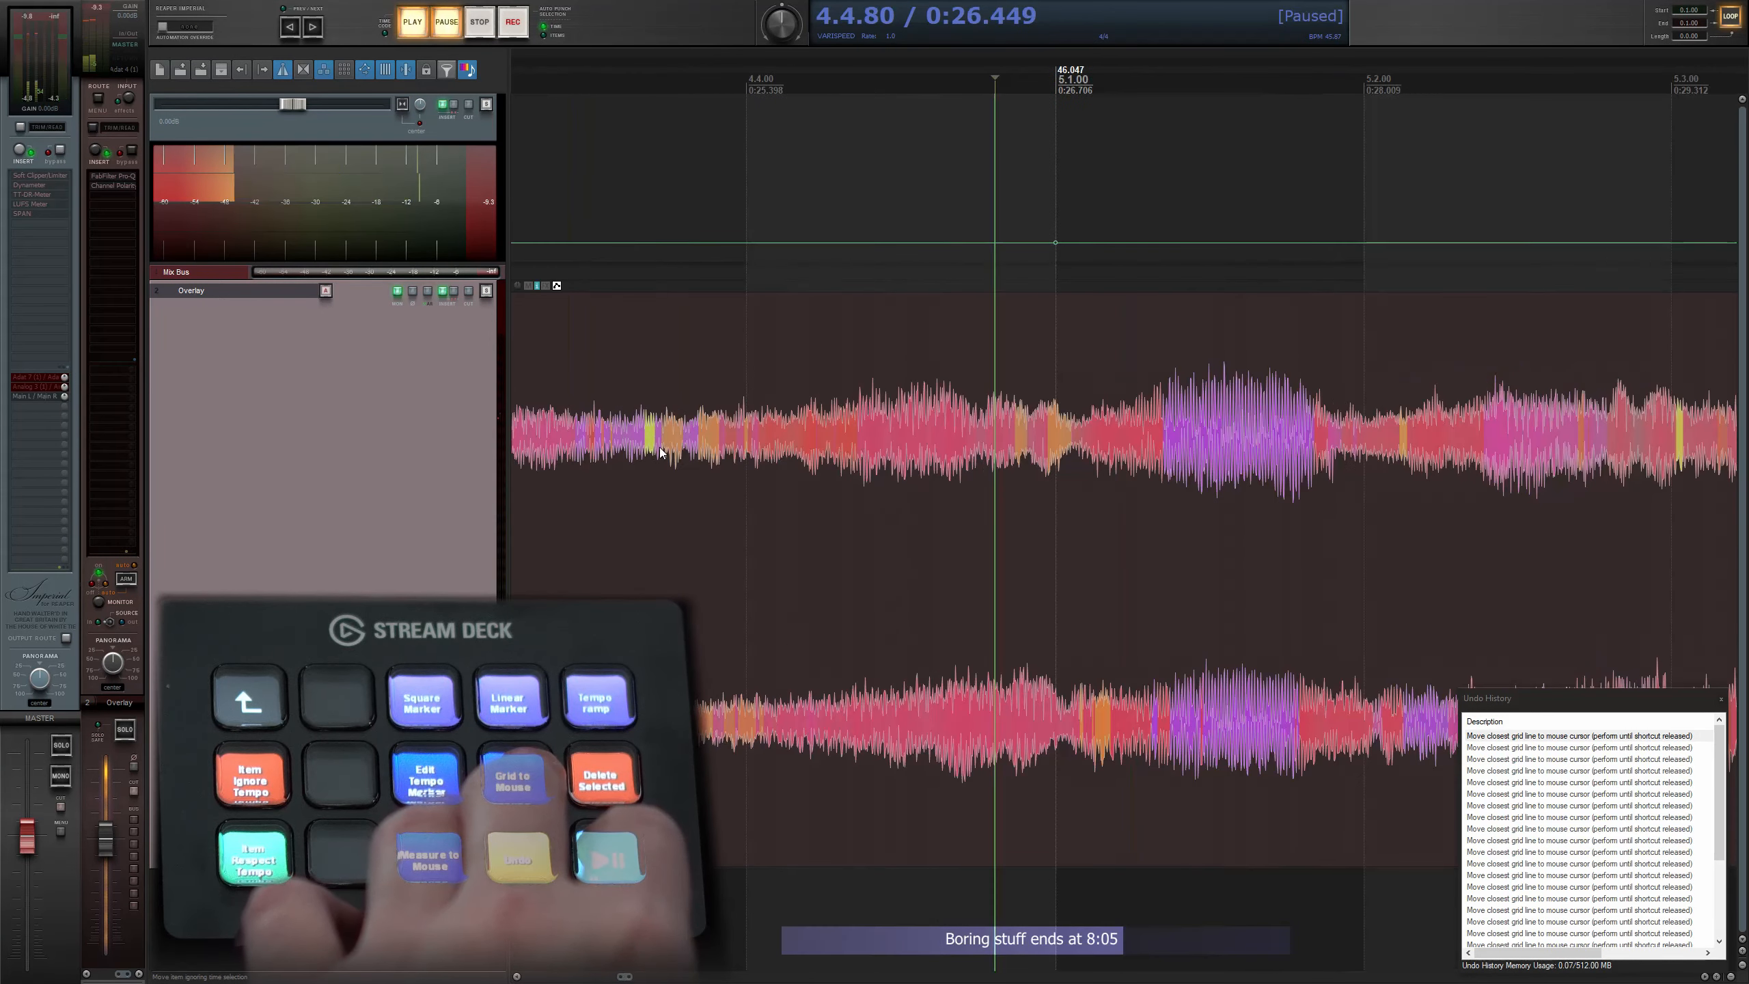
key("space")
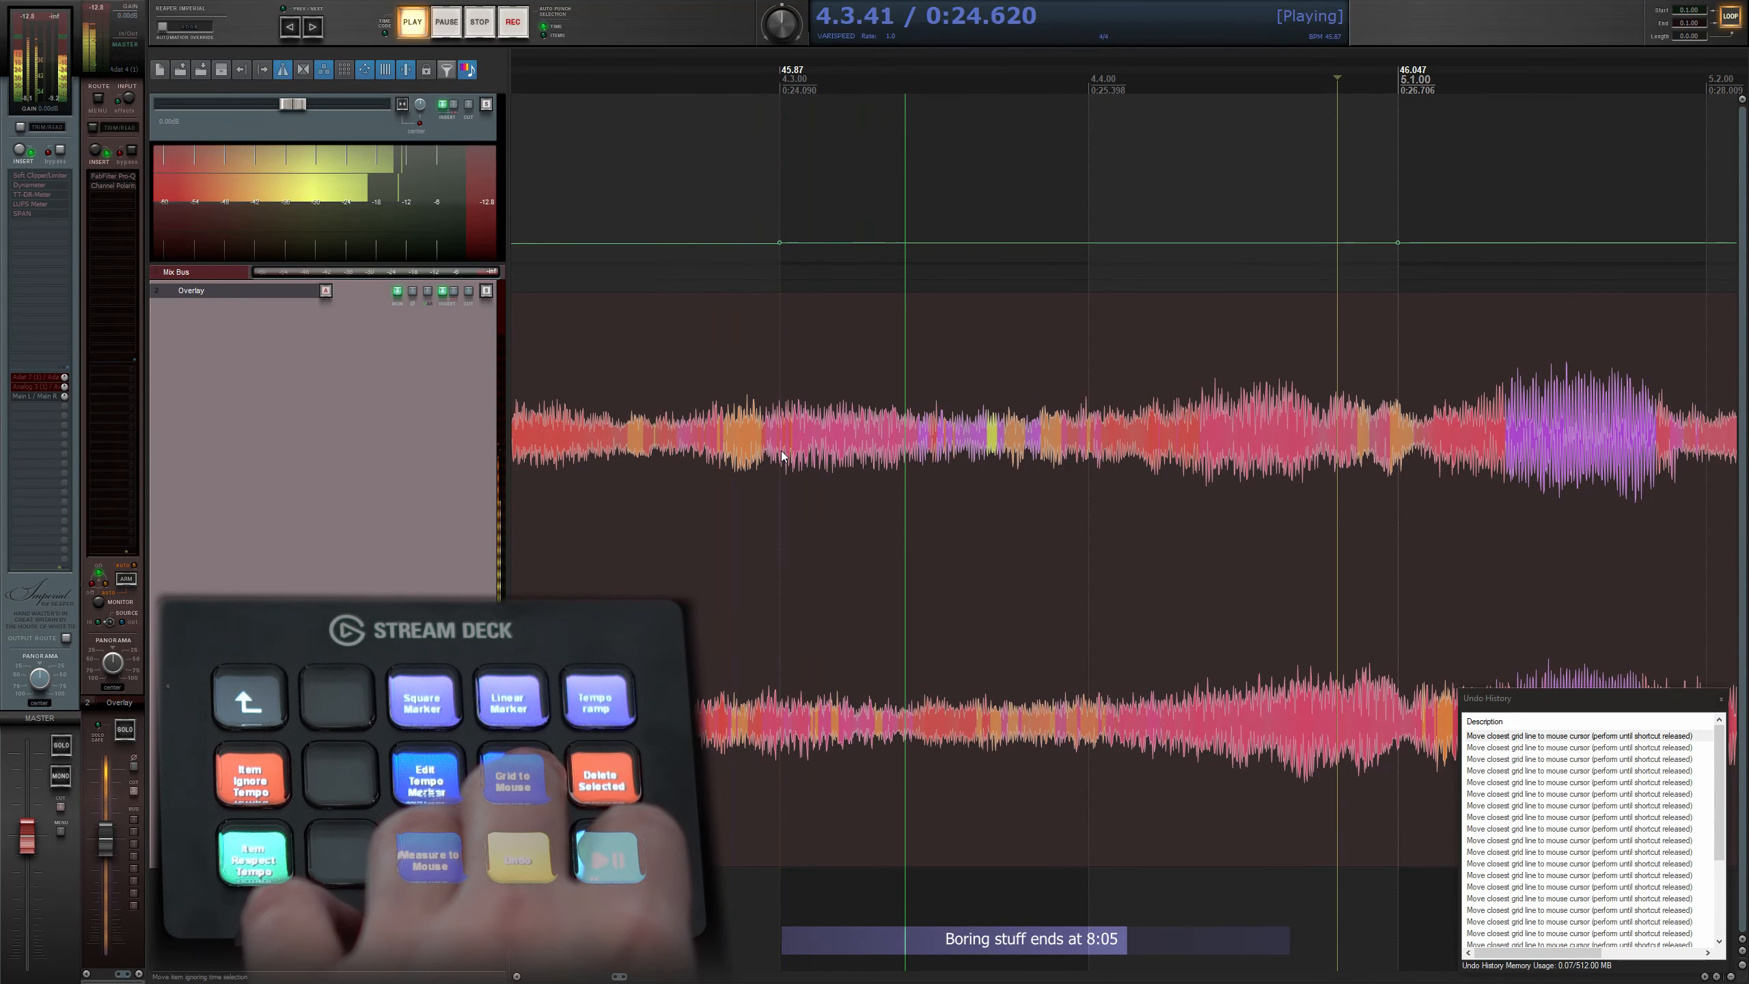
key("space")
key("g")
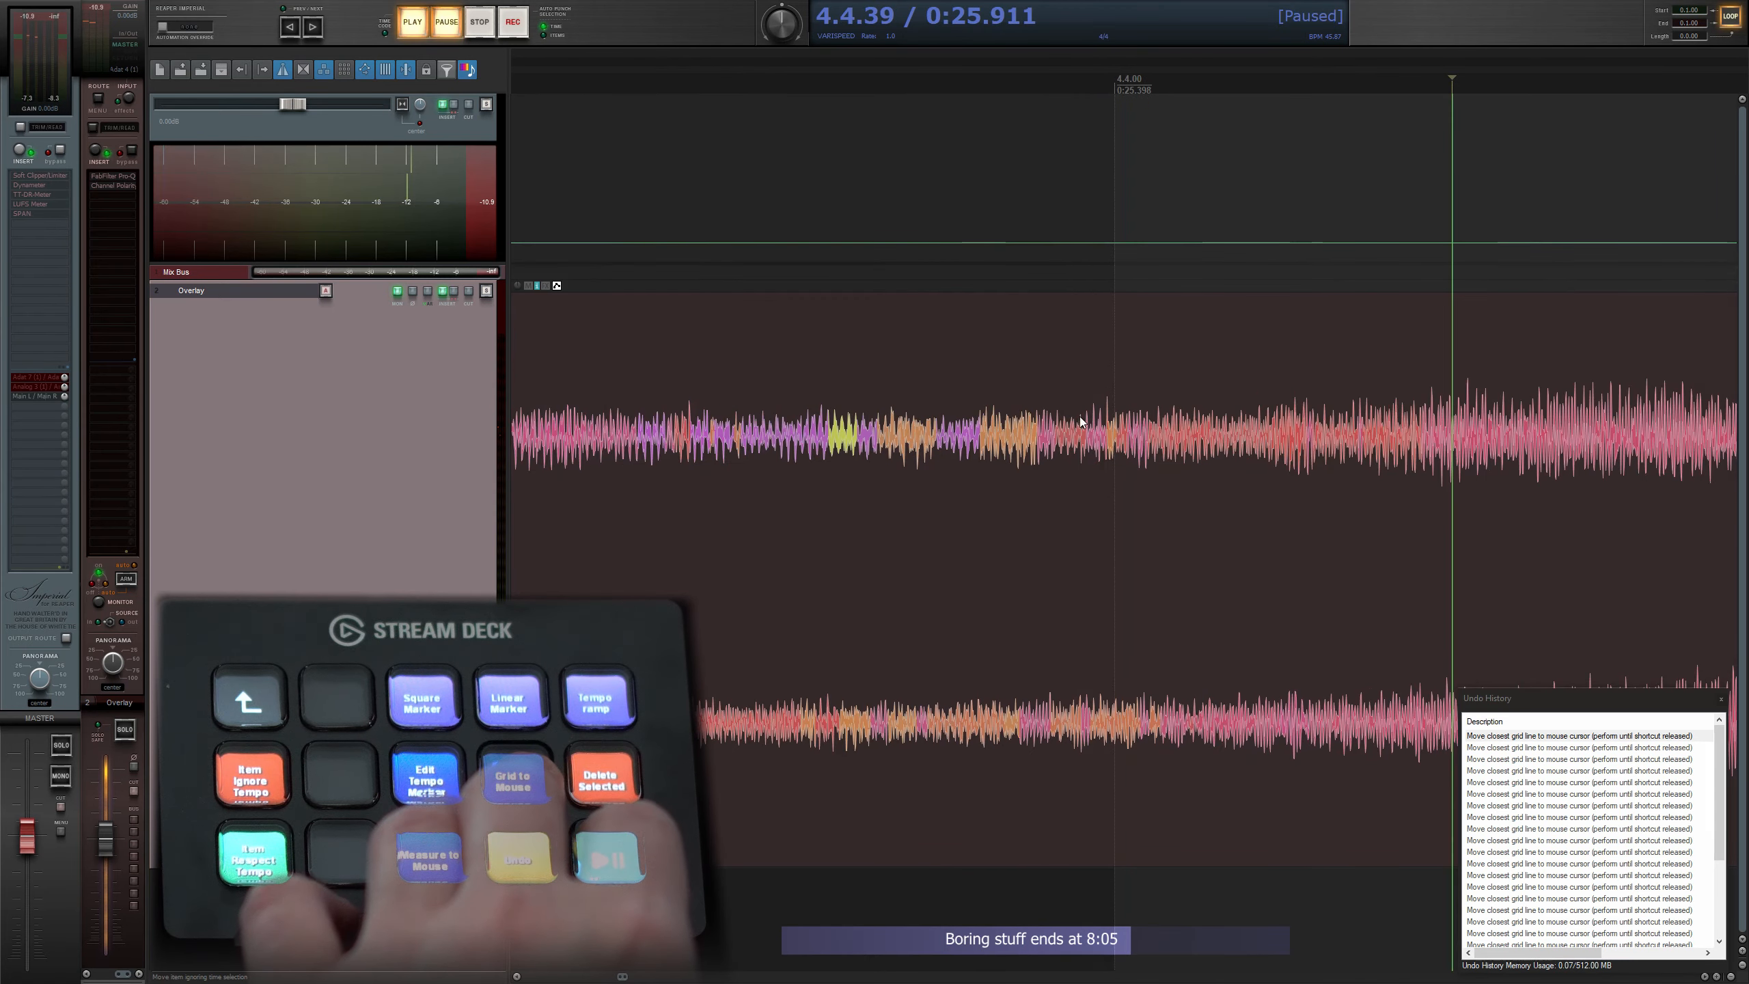
key("space")
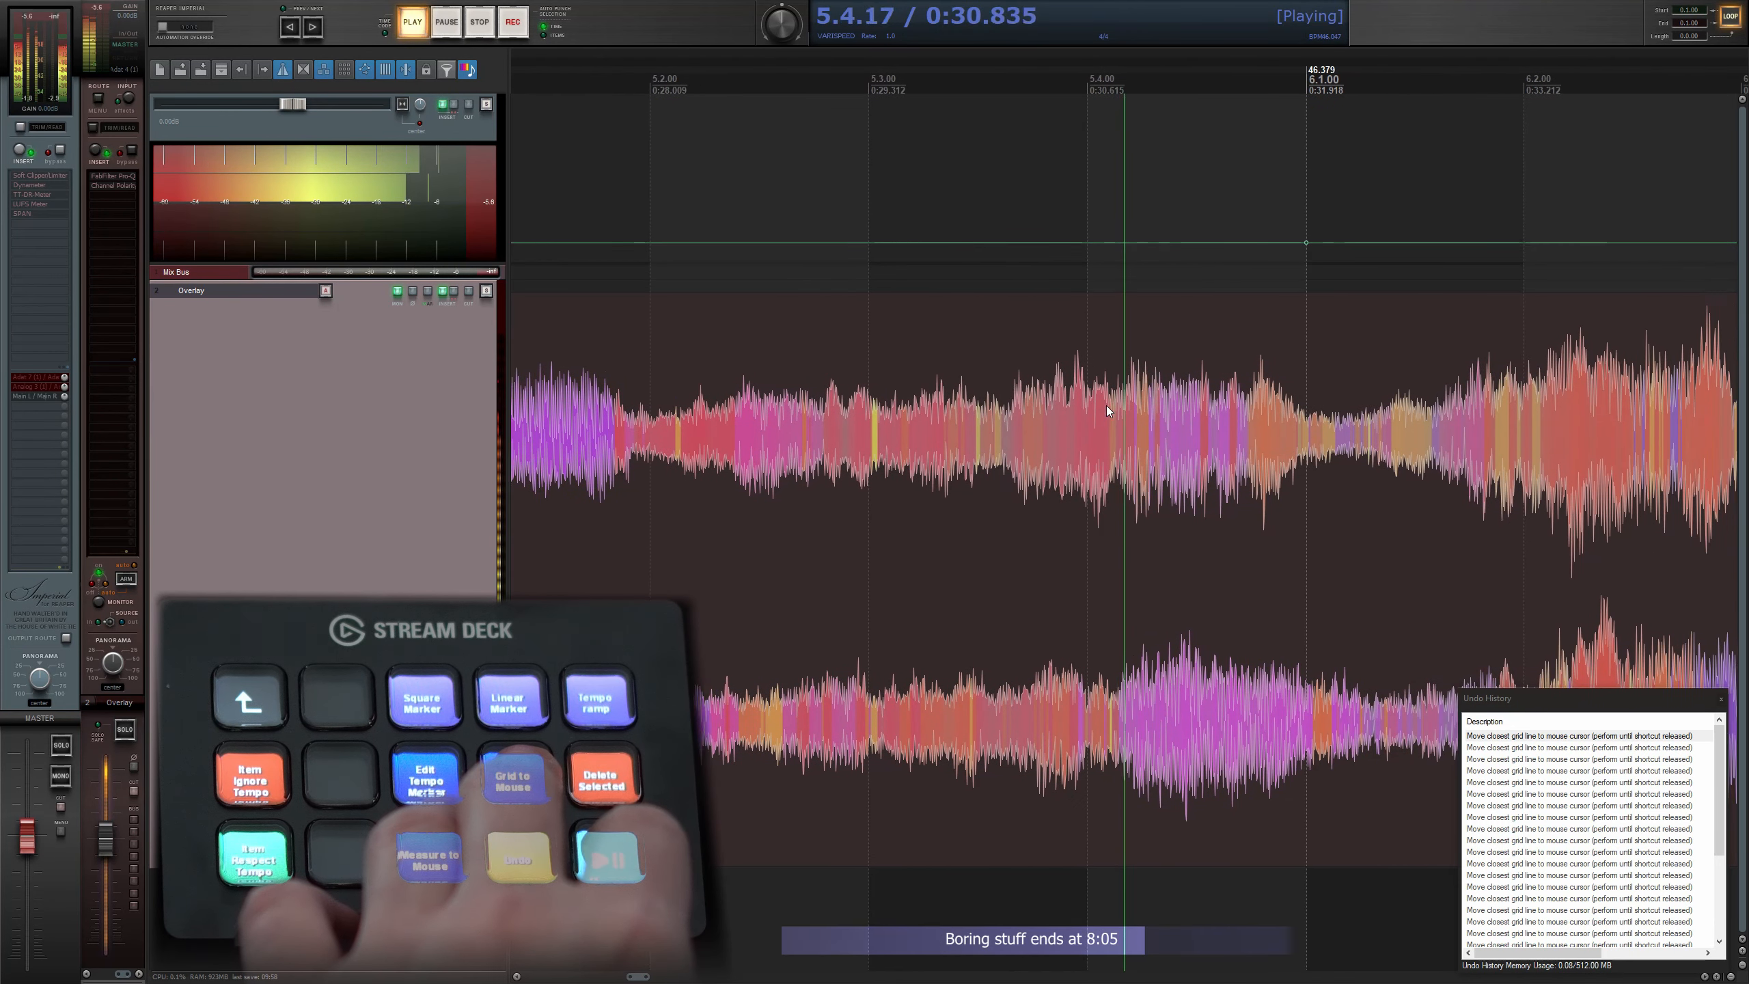
- Align beats 3 and 4 of measure 5 at about 0:29.34 and 0:30.74 and play the result
key("space")
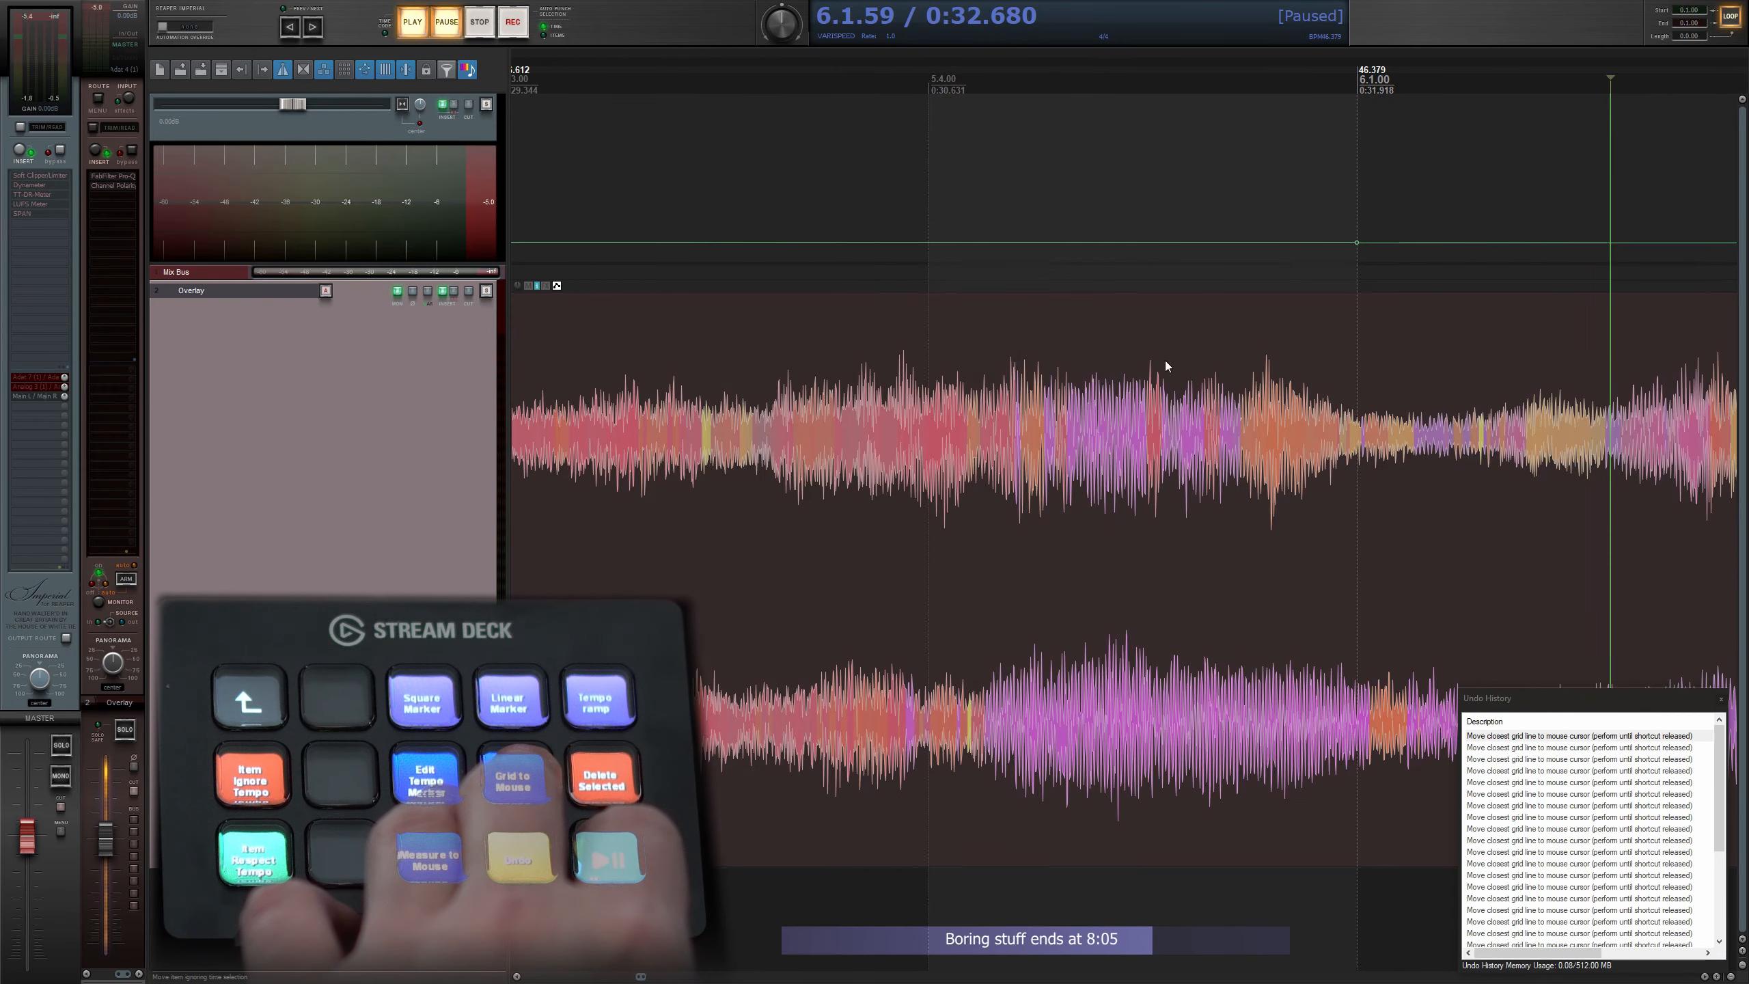
scroll(827, 239, "up", 2)
key("space")
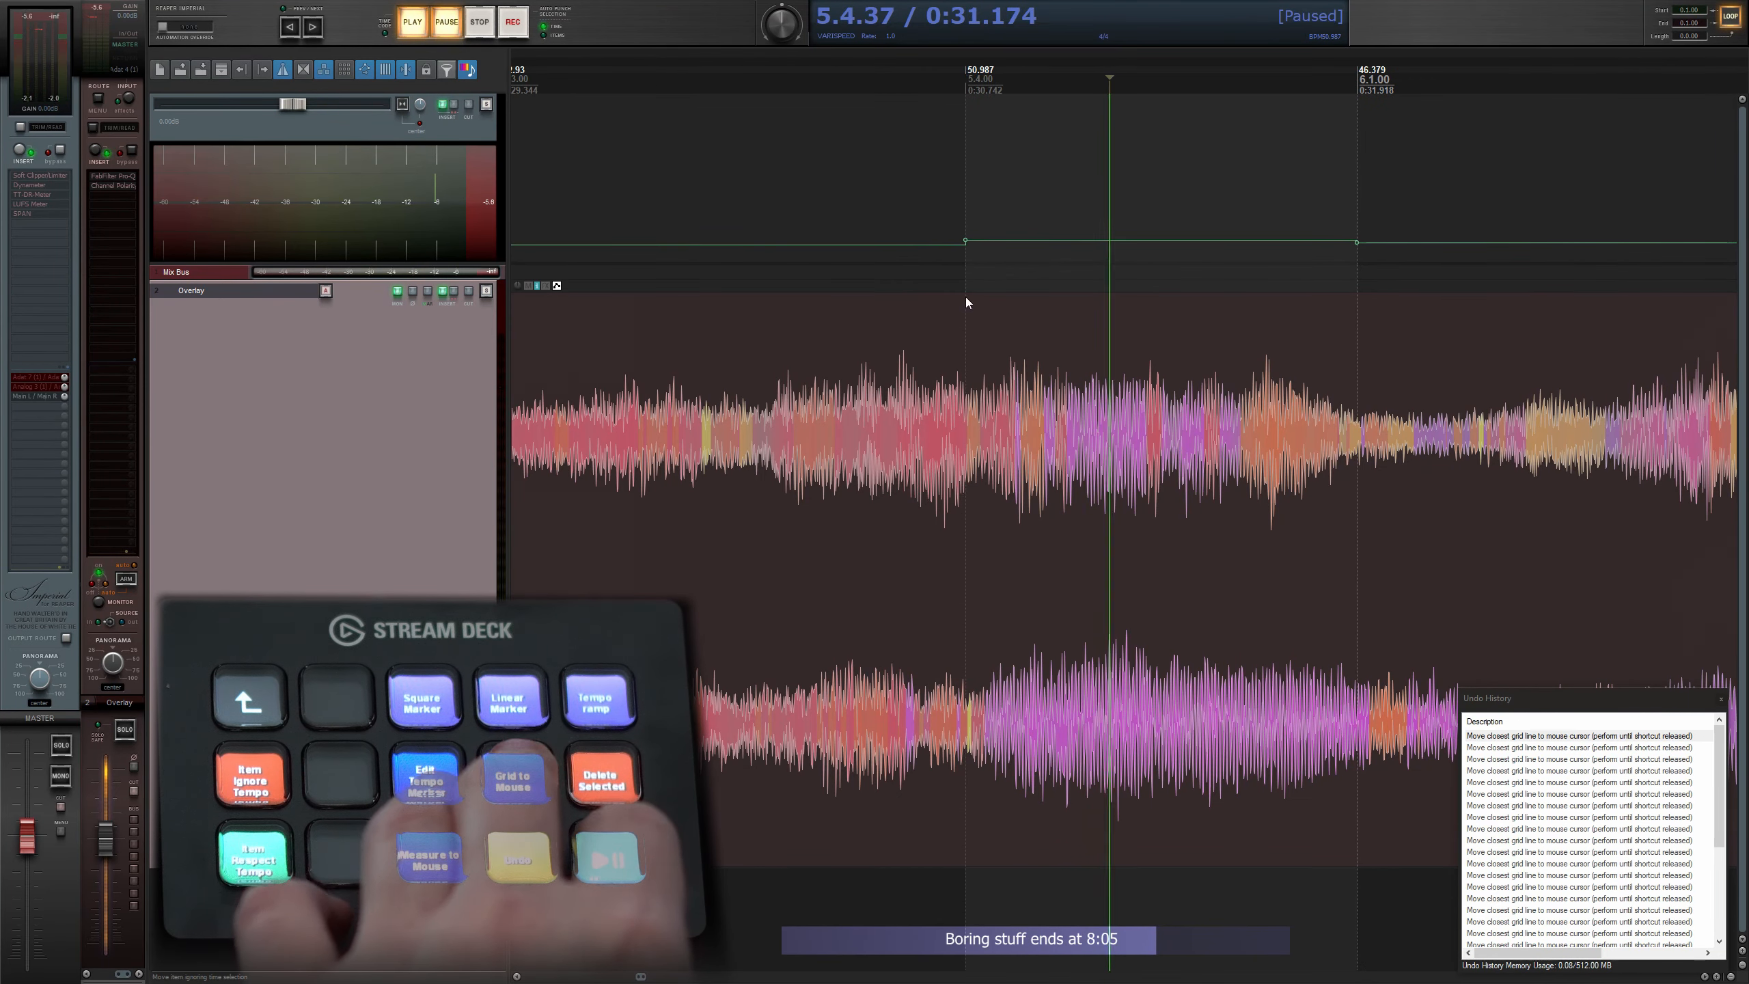
scroll(615, 246, "down", 2)
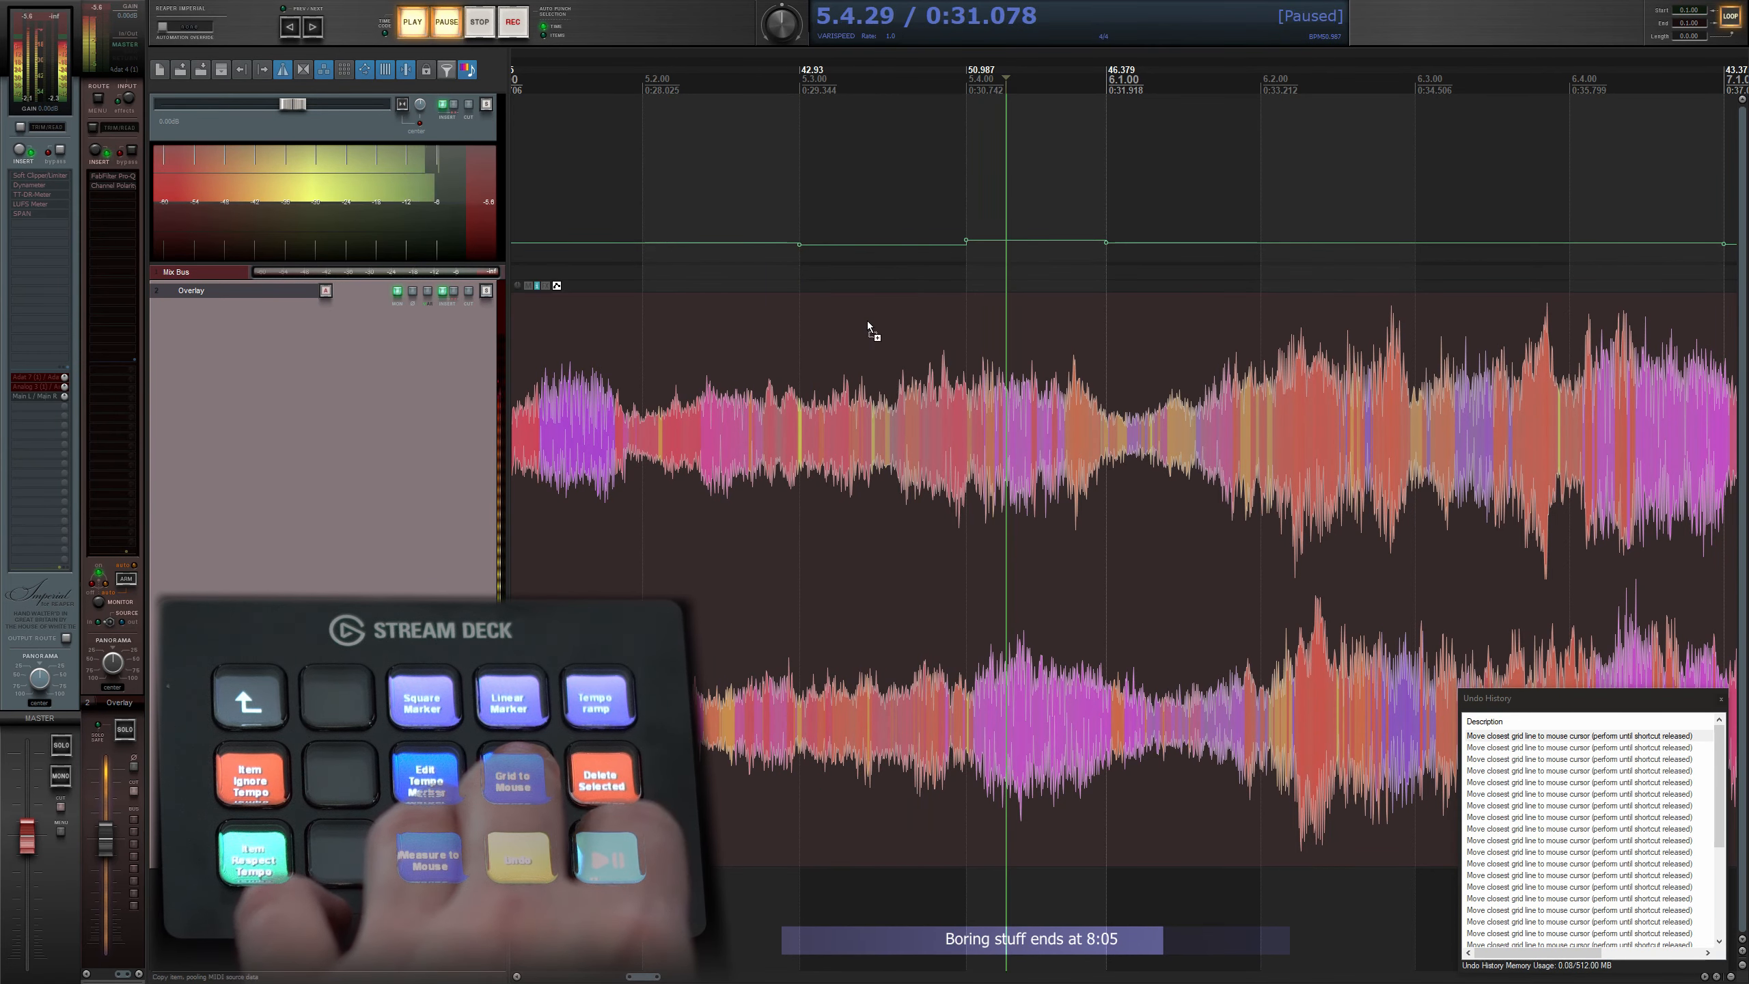
- Readjust the beat 4 grid line of measure 5 to about 0:30.62 and play on toward measure 6
key("space")
scroll(987, 241, "up", 3)
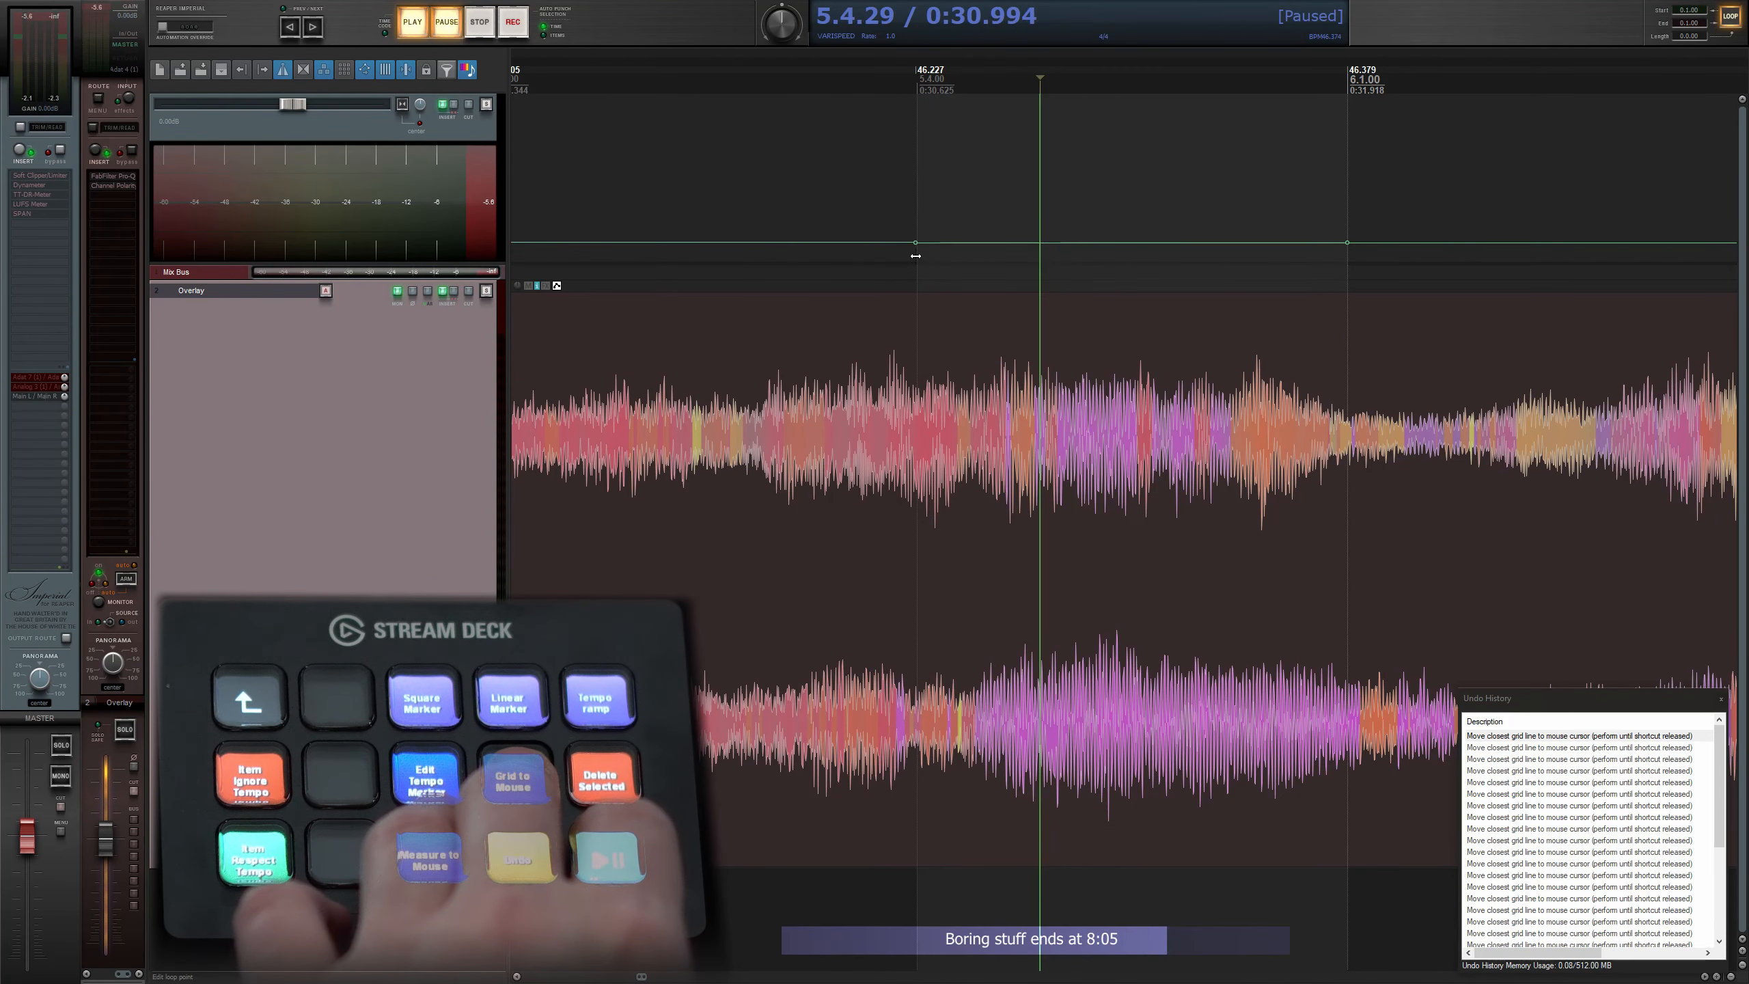
scroll(839, 293, "down", 3)
key("space")
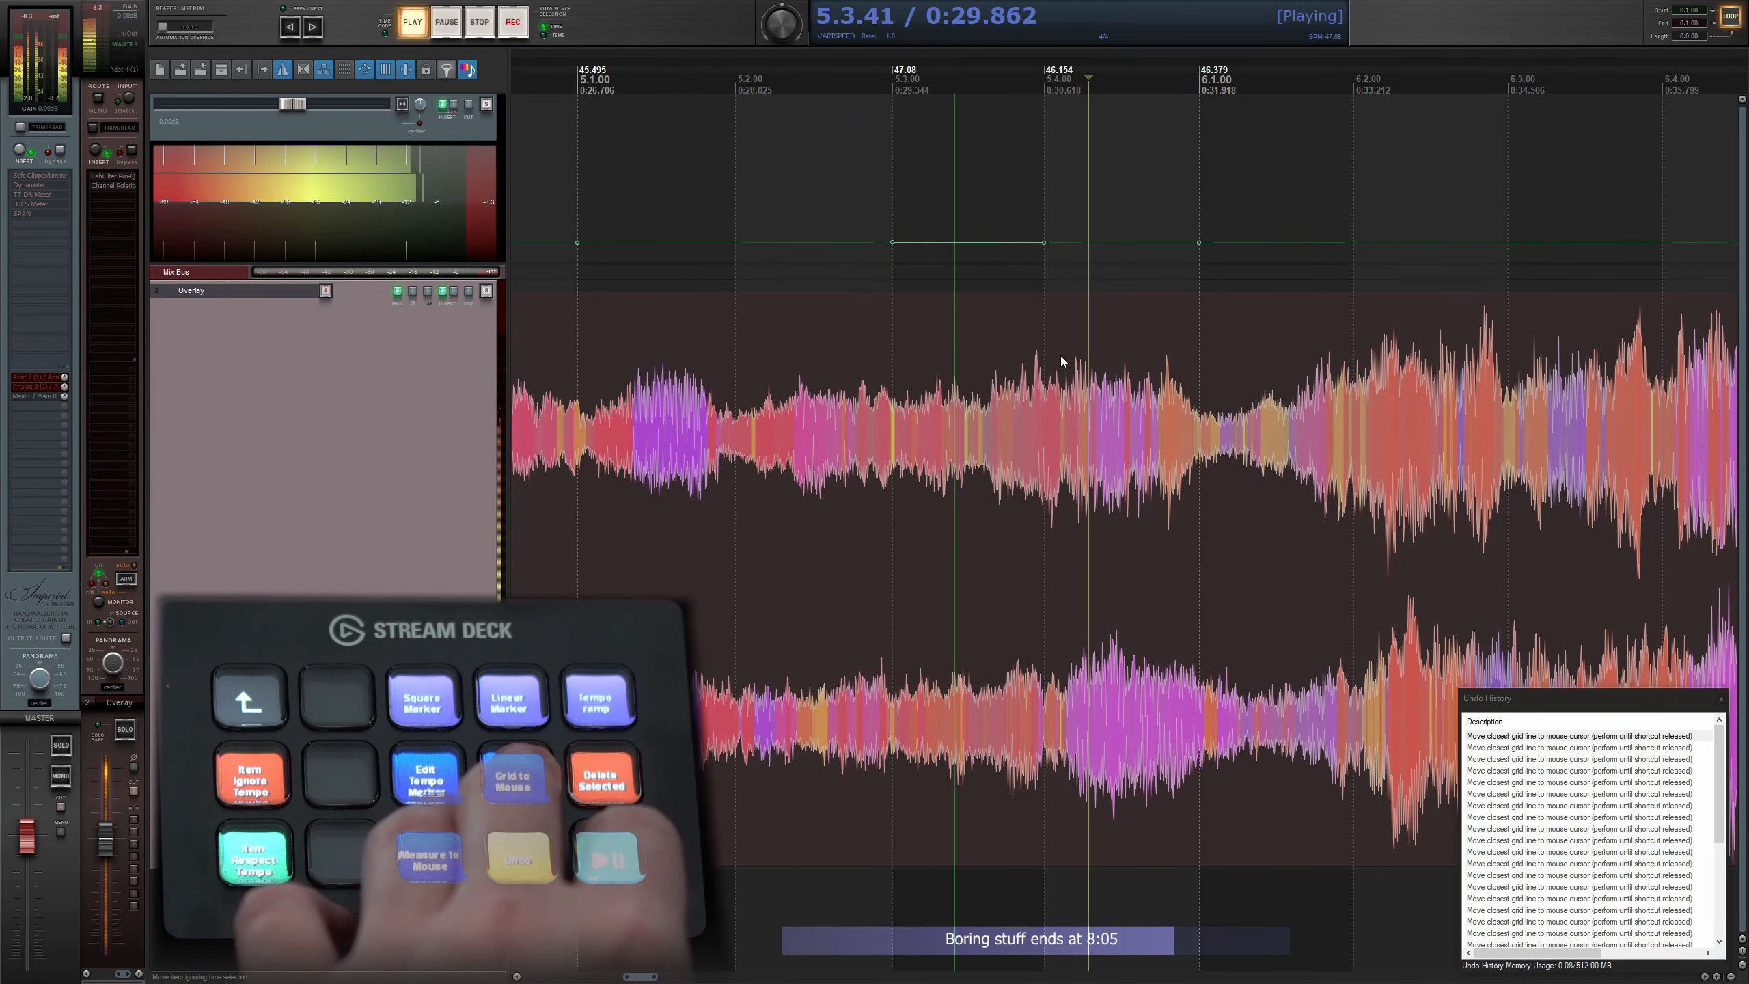
scroll(1087, 384, "up", 3)
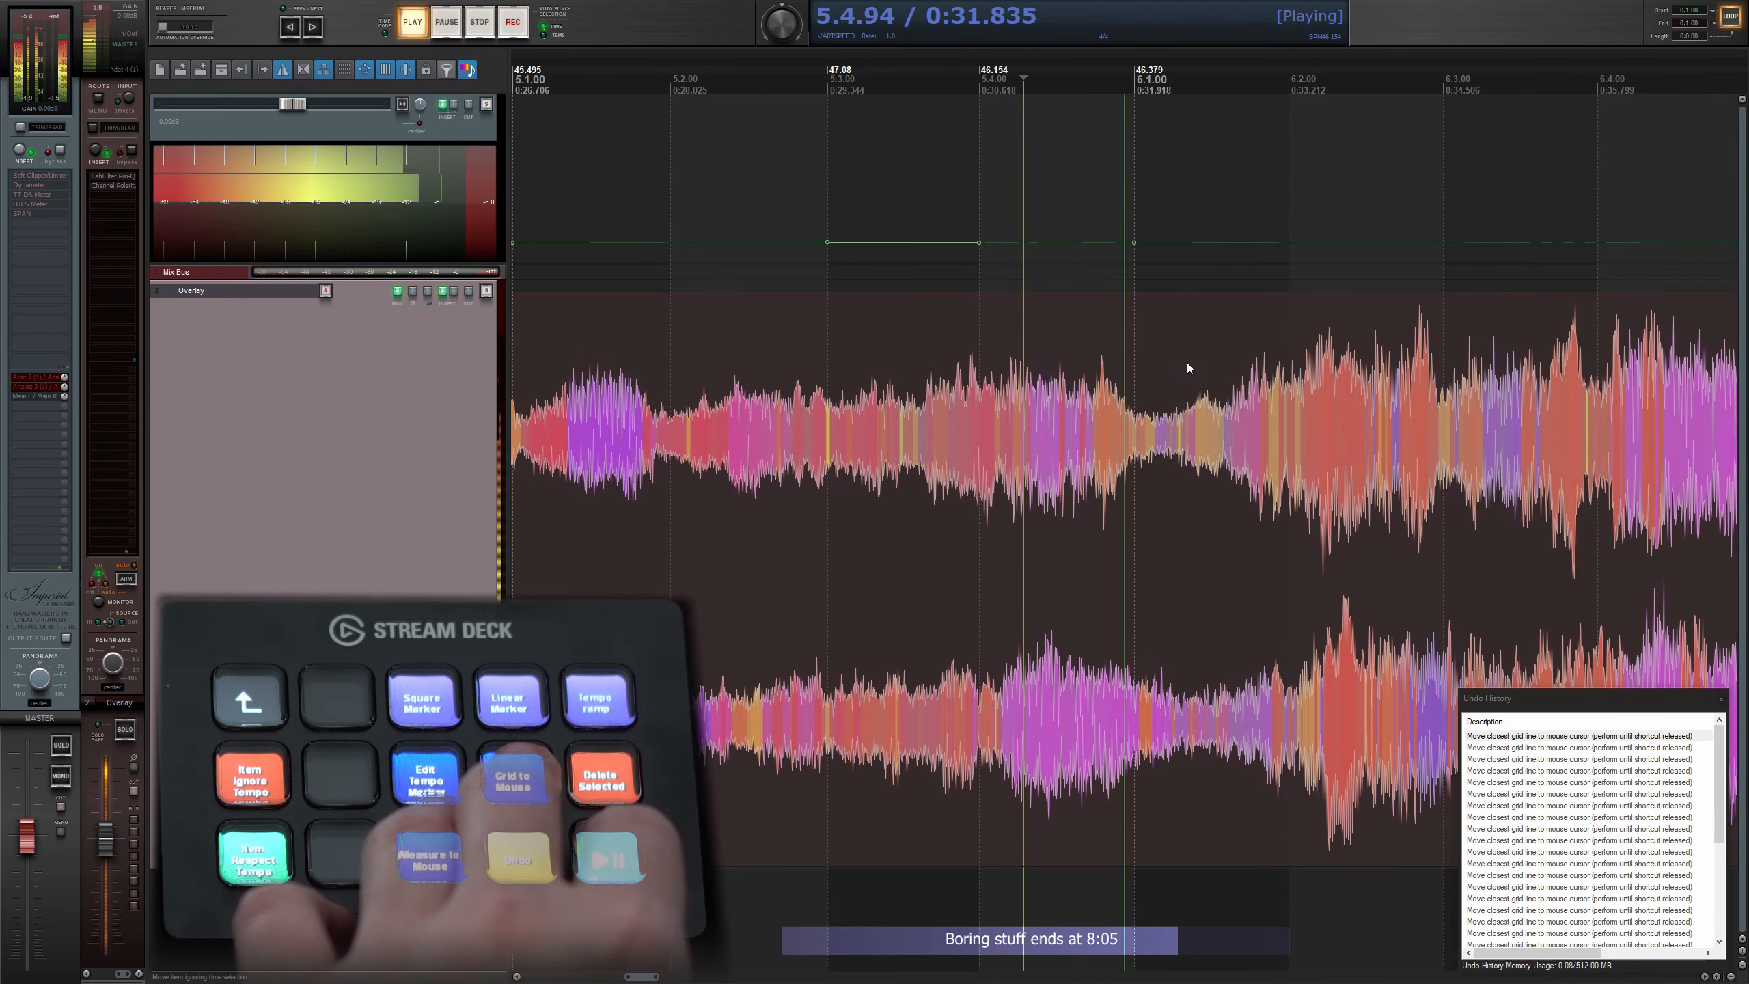
- Move the beat 2 grid line of measure 6 to about 0:33.19 and play the passage
key("space")
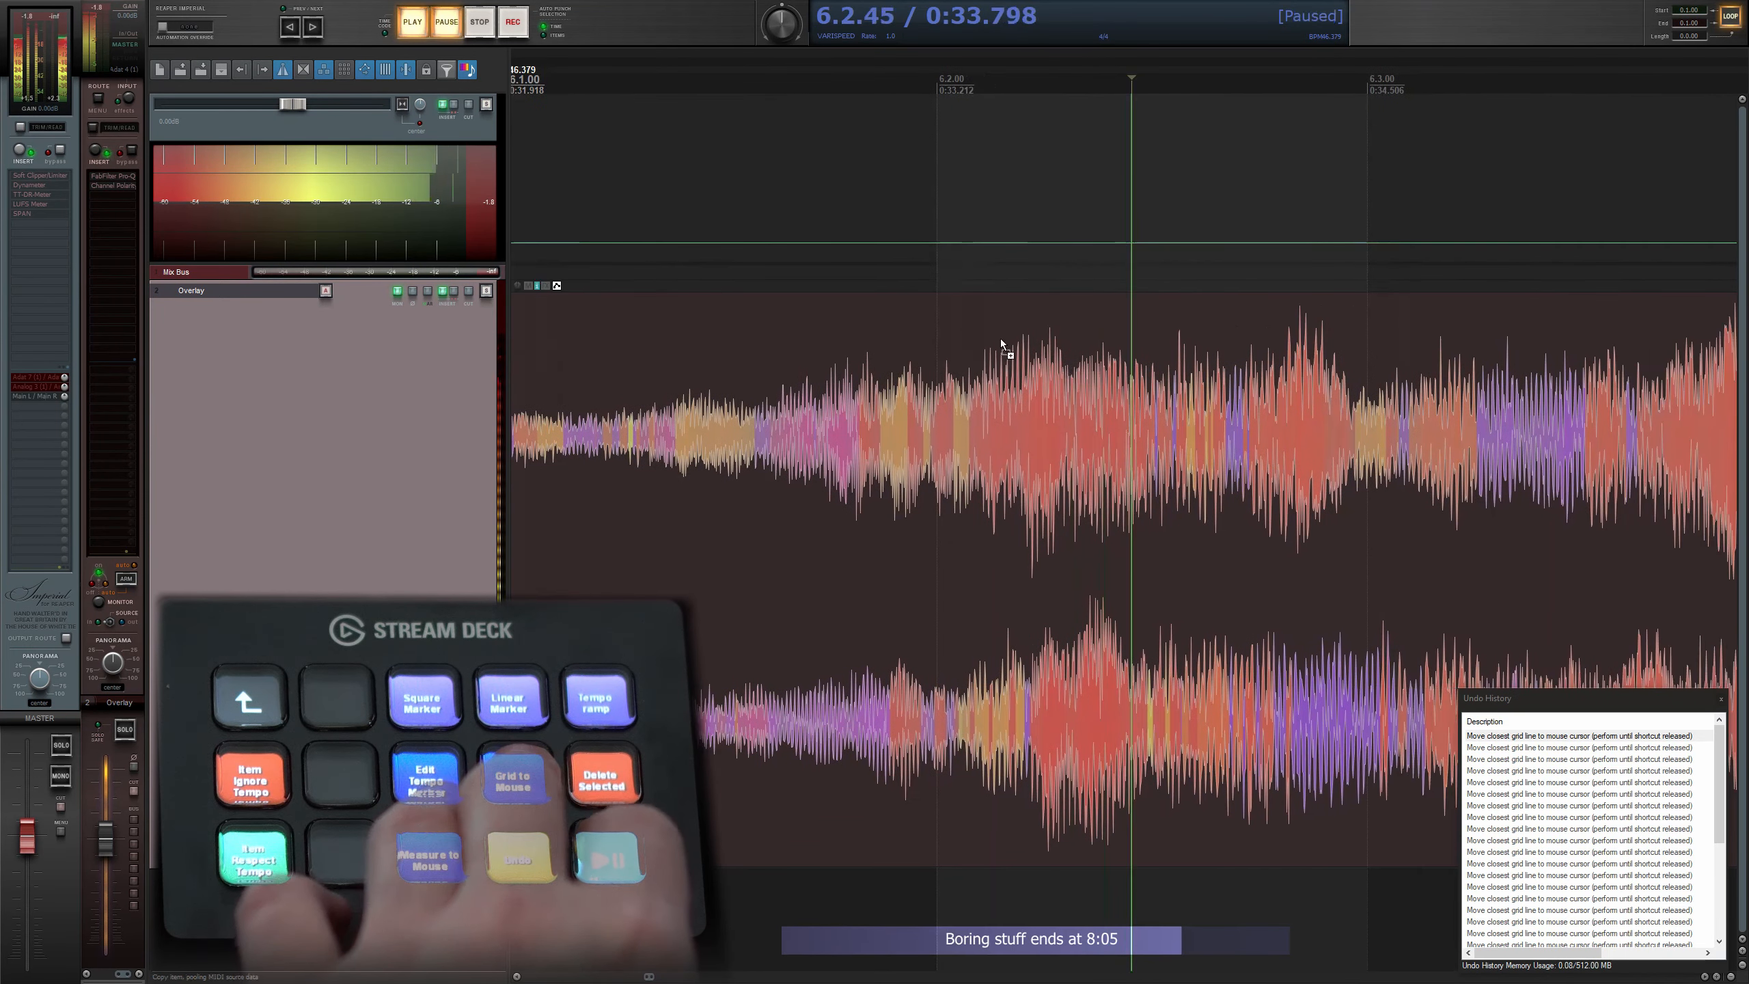
key("g")
key("space")
scroll(819, 332, "down", 1)
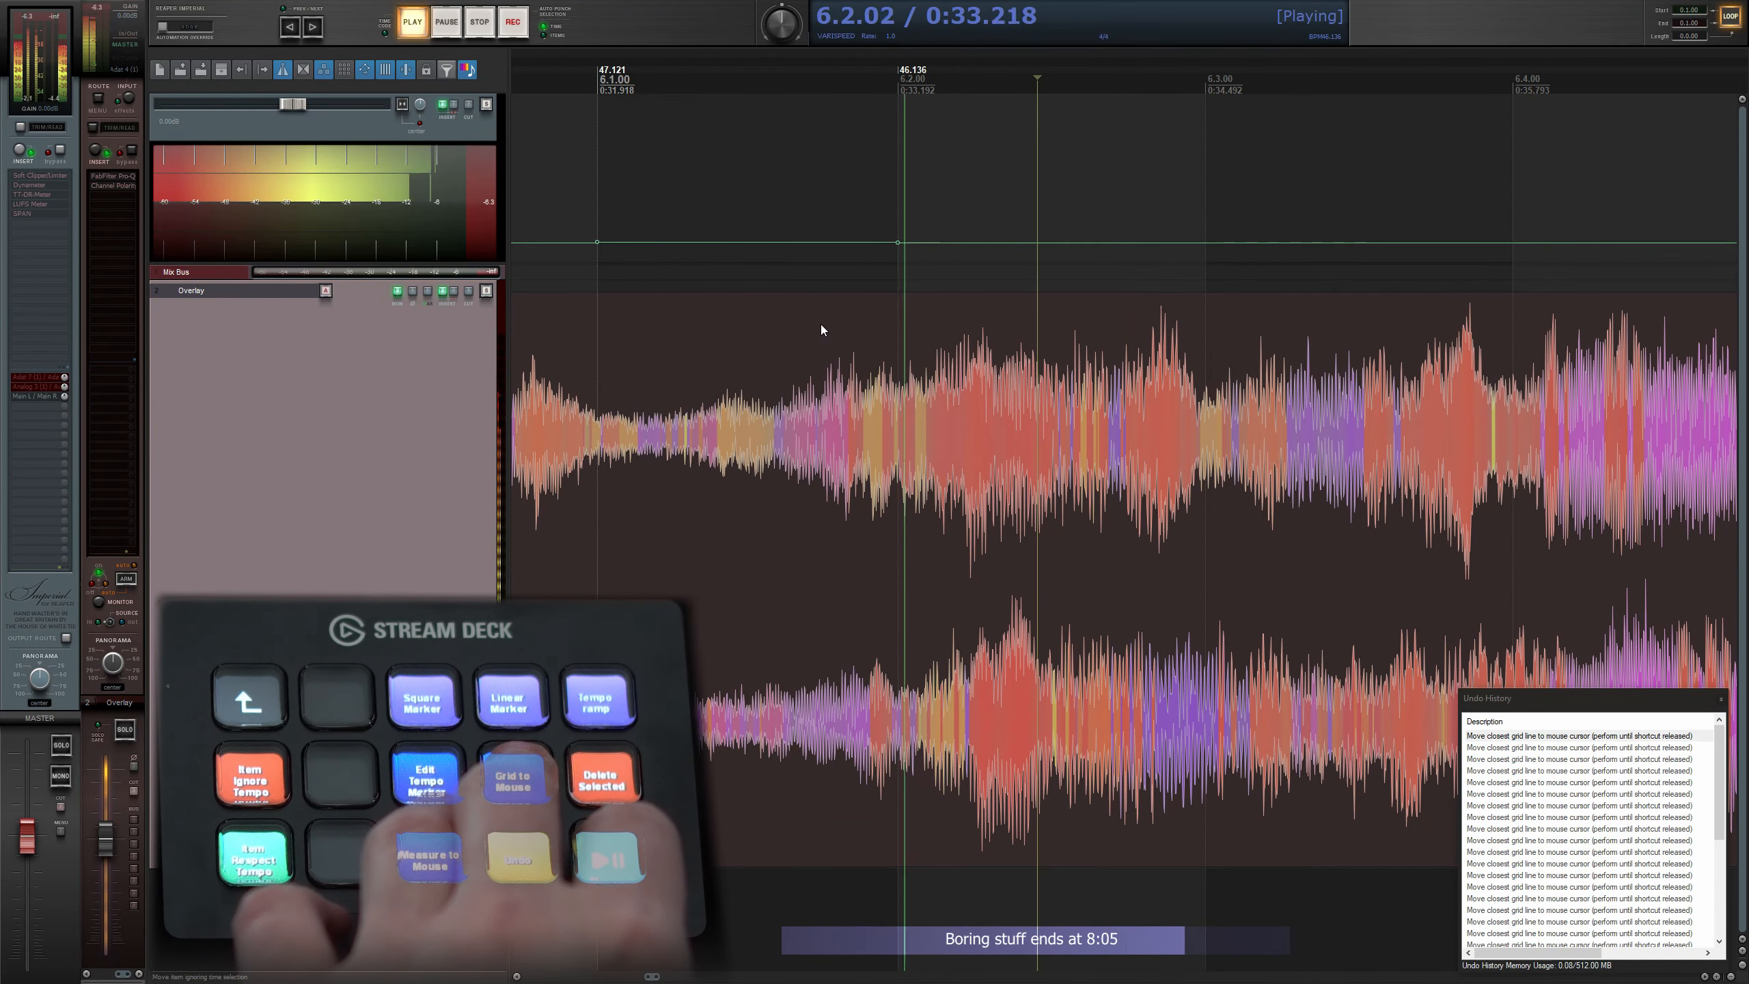
- Align the beat 3 grid line of measure 6 to the audio at about 0:34.45 and replay it
key("space")
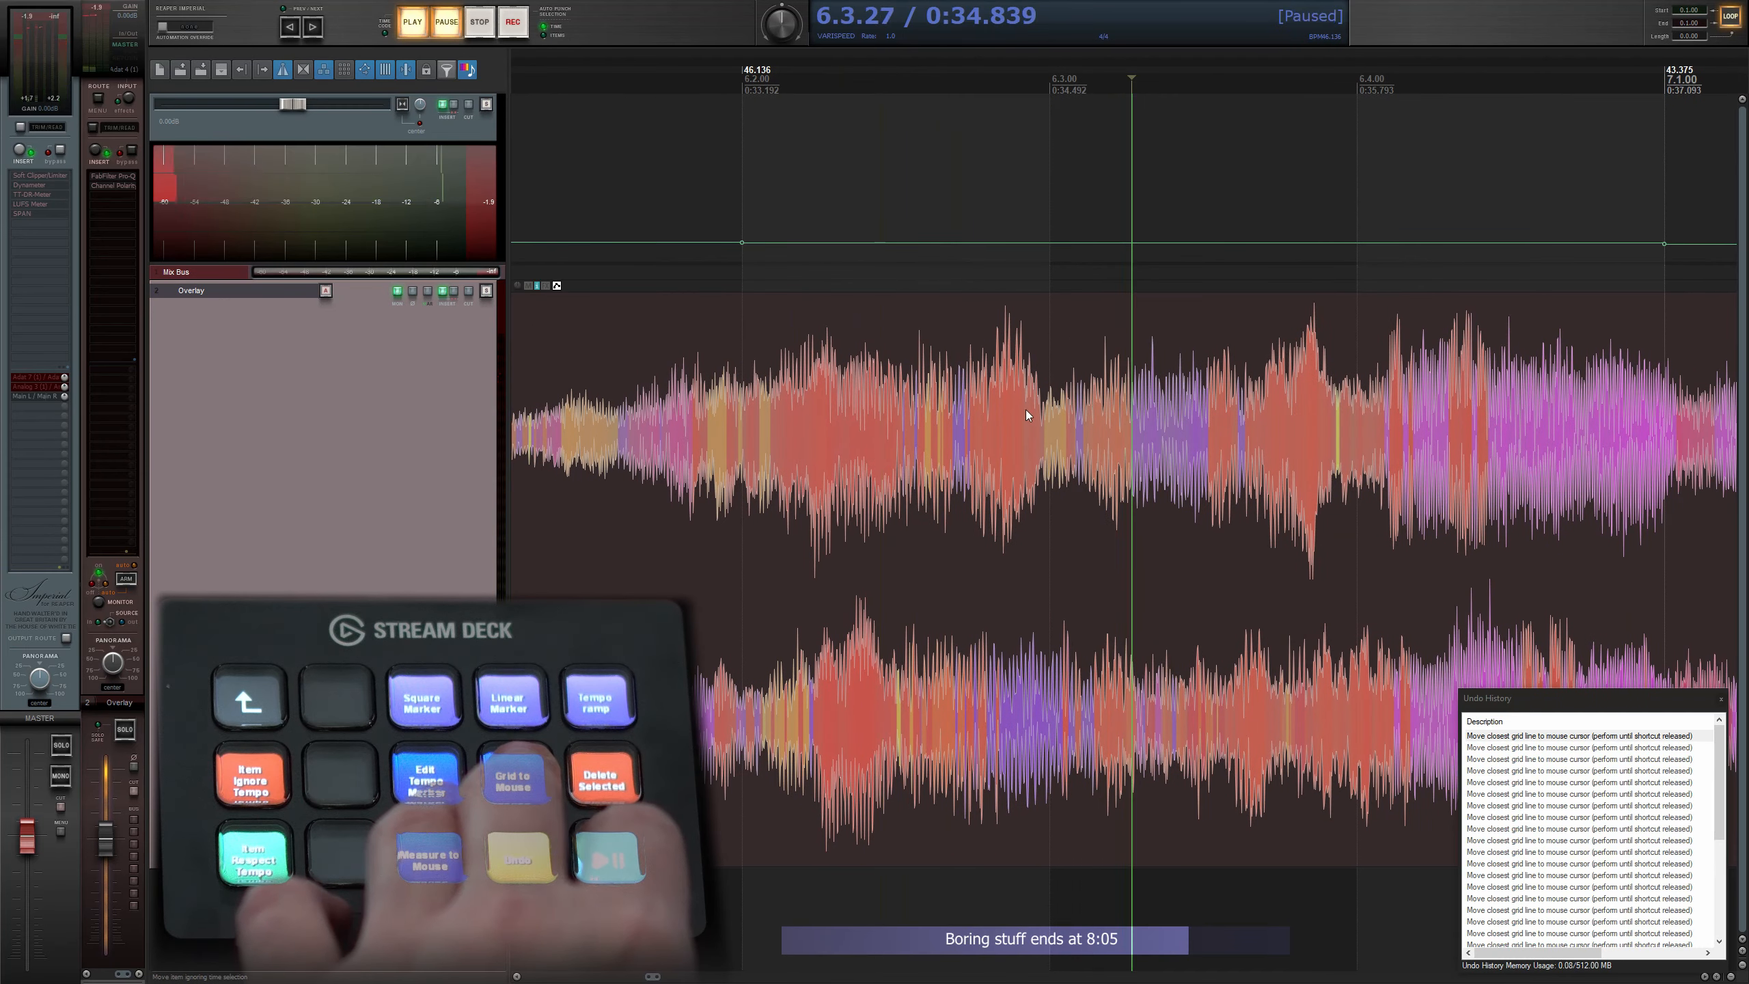
scroll(1037, 396, "up", 2)
key("g")
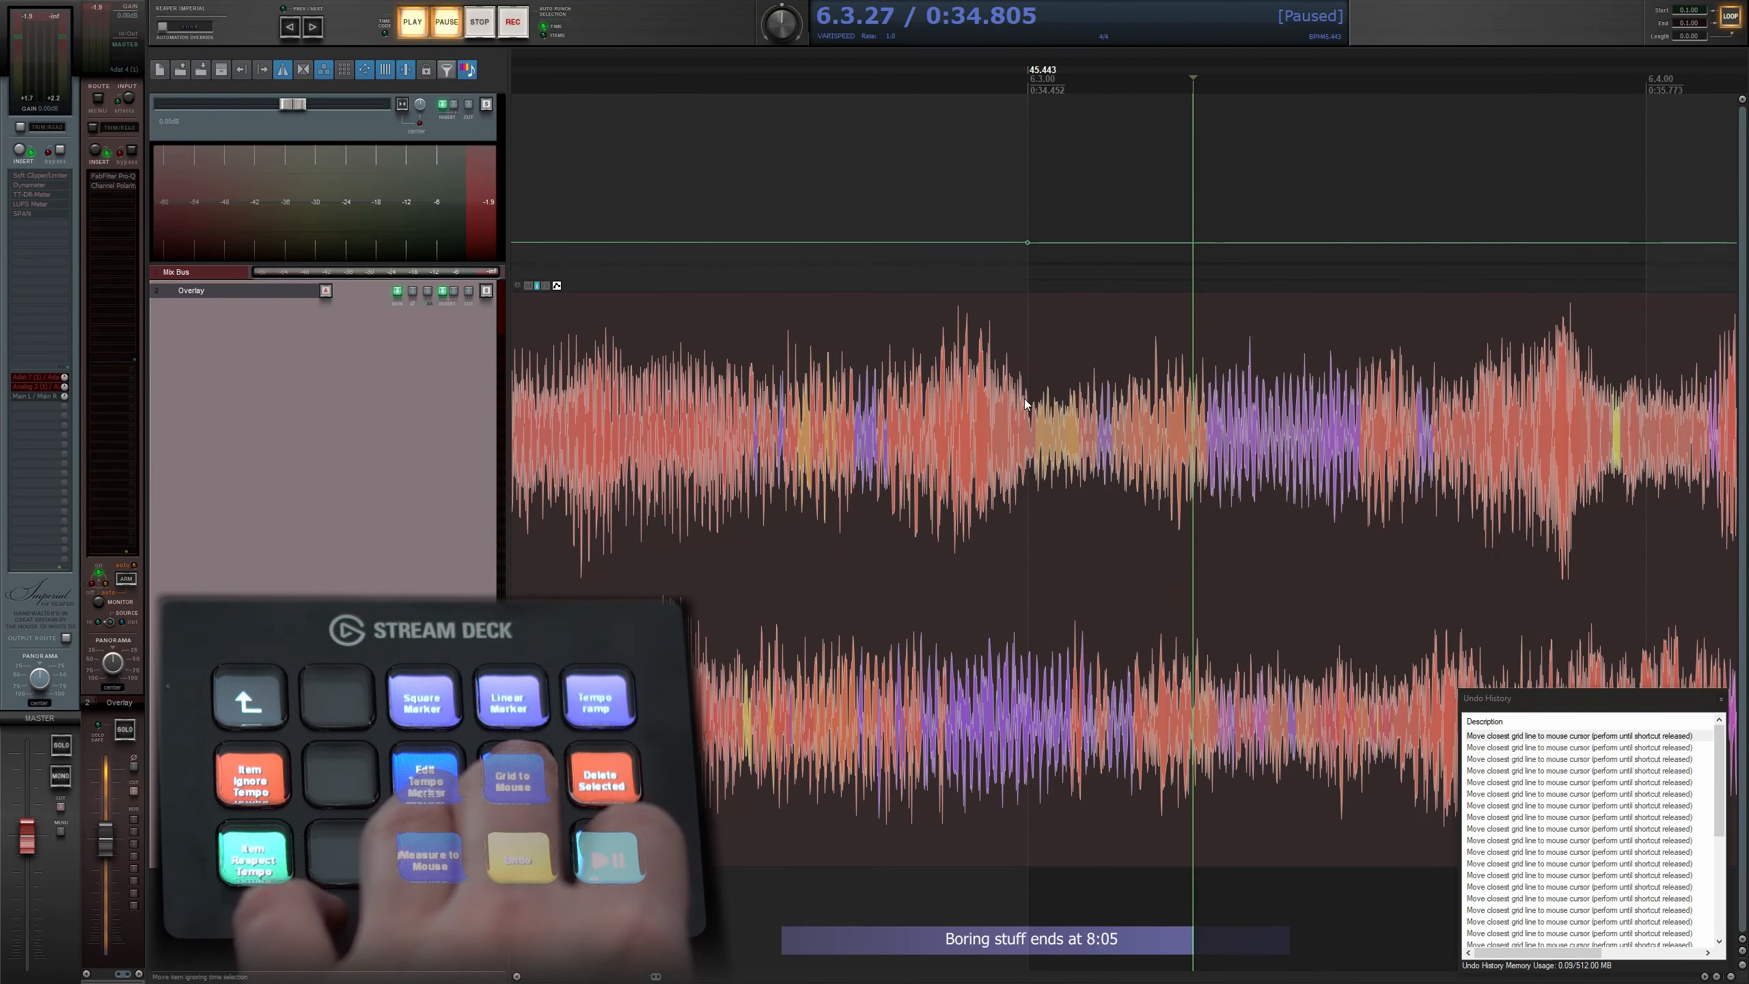
key("space")
scroll(1012, 396, "down", 2)
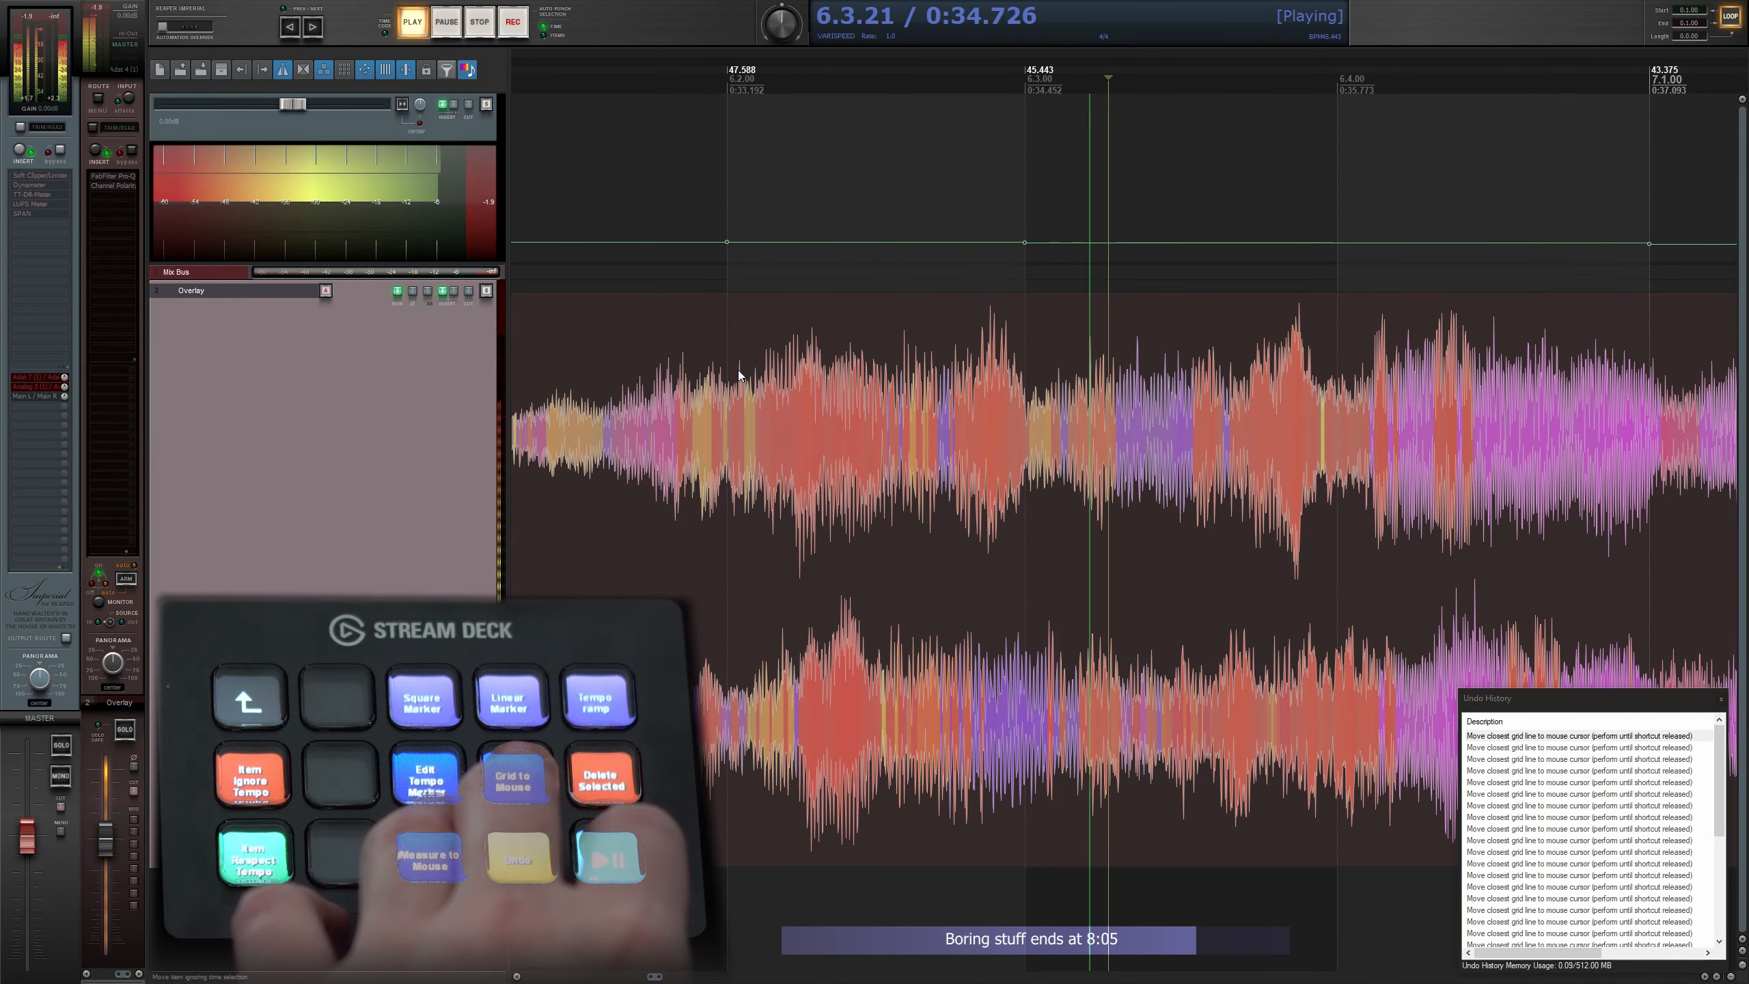
- Align the beat 4 grid line of measure 6 at about 0:35.71 and play on into measure 7
key("space")
scroll(975, 422, "up", 2)
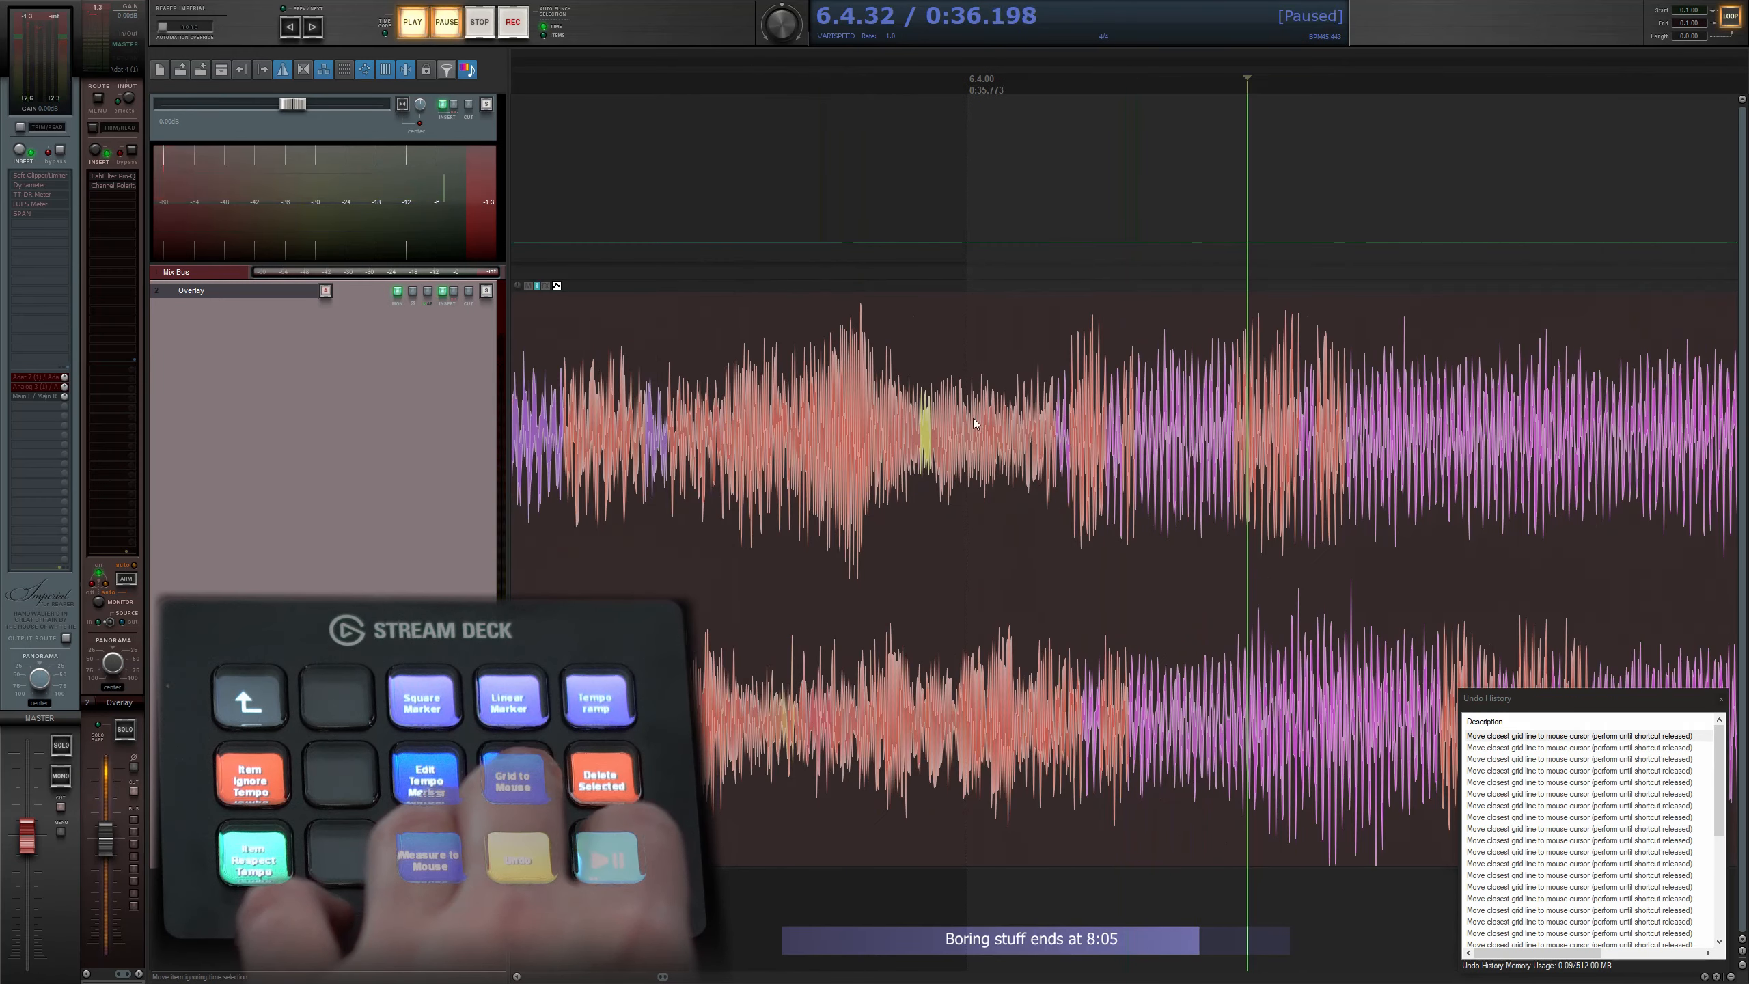
key("g")
scroll(928, 413, "down", 3)
key("space")
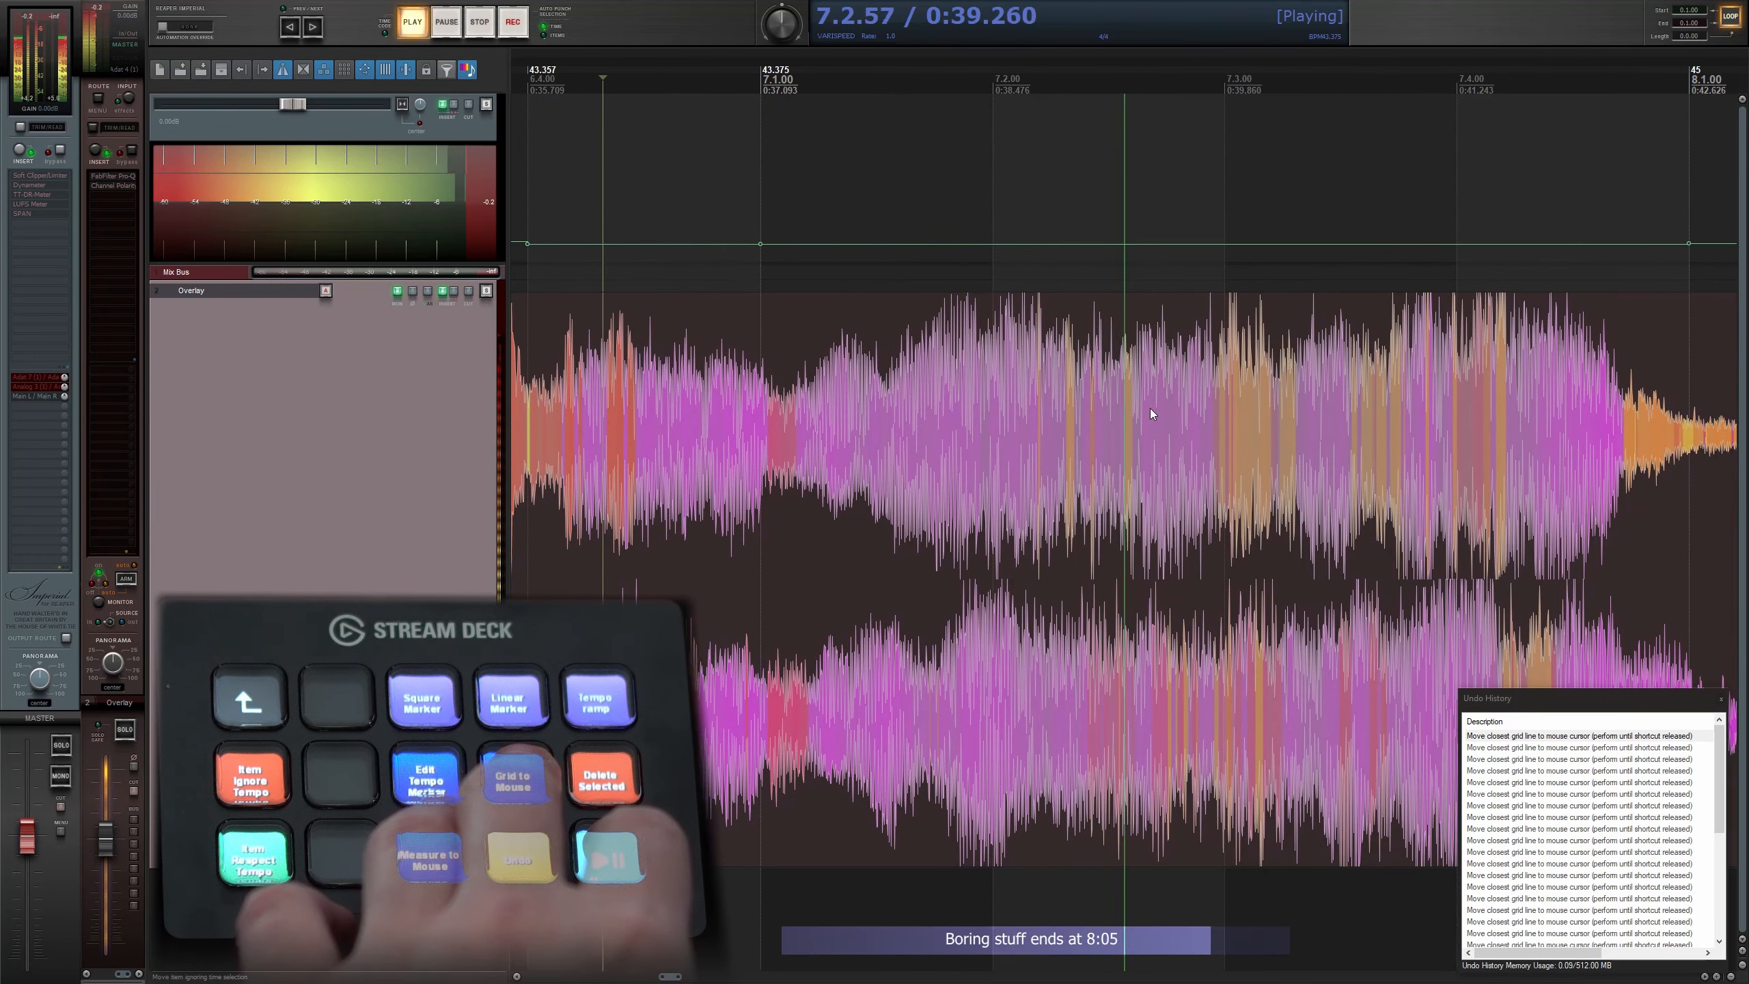
- Align beats 2 and 3 of measure 7 at about 0:38.45 and 0:39.78 and play the result
key("ctrl+space")
scroll(943, 409, "up", 3)
key("g")
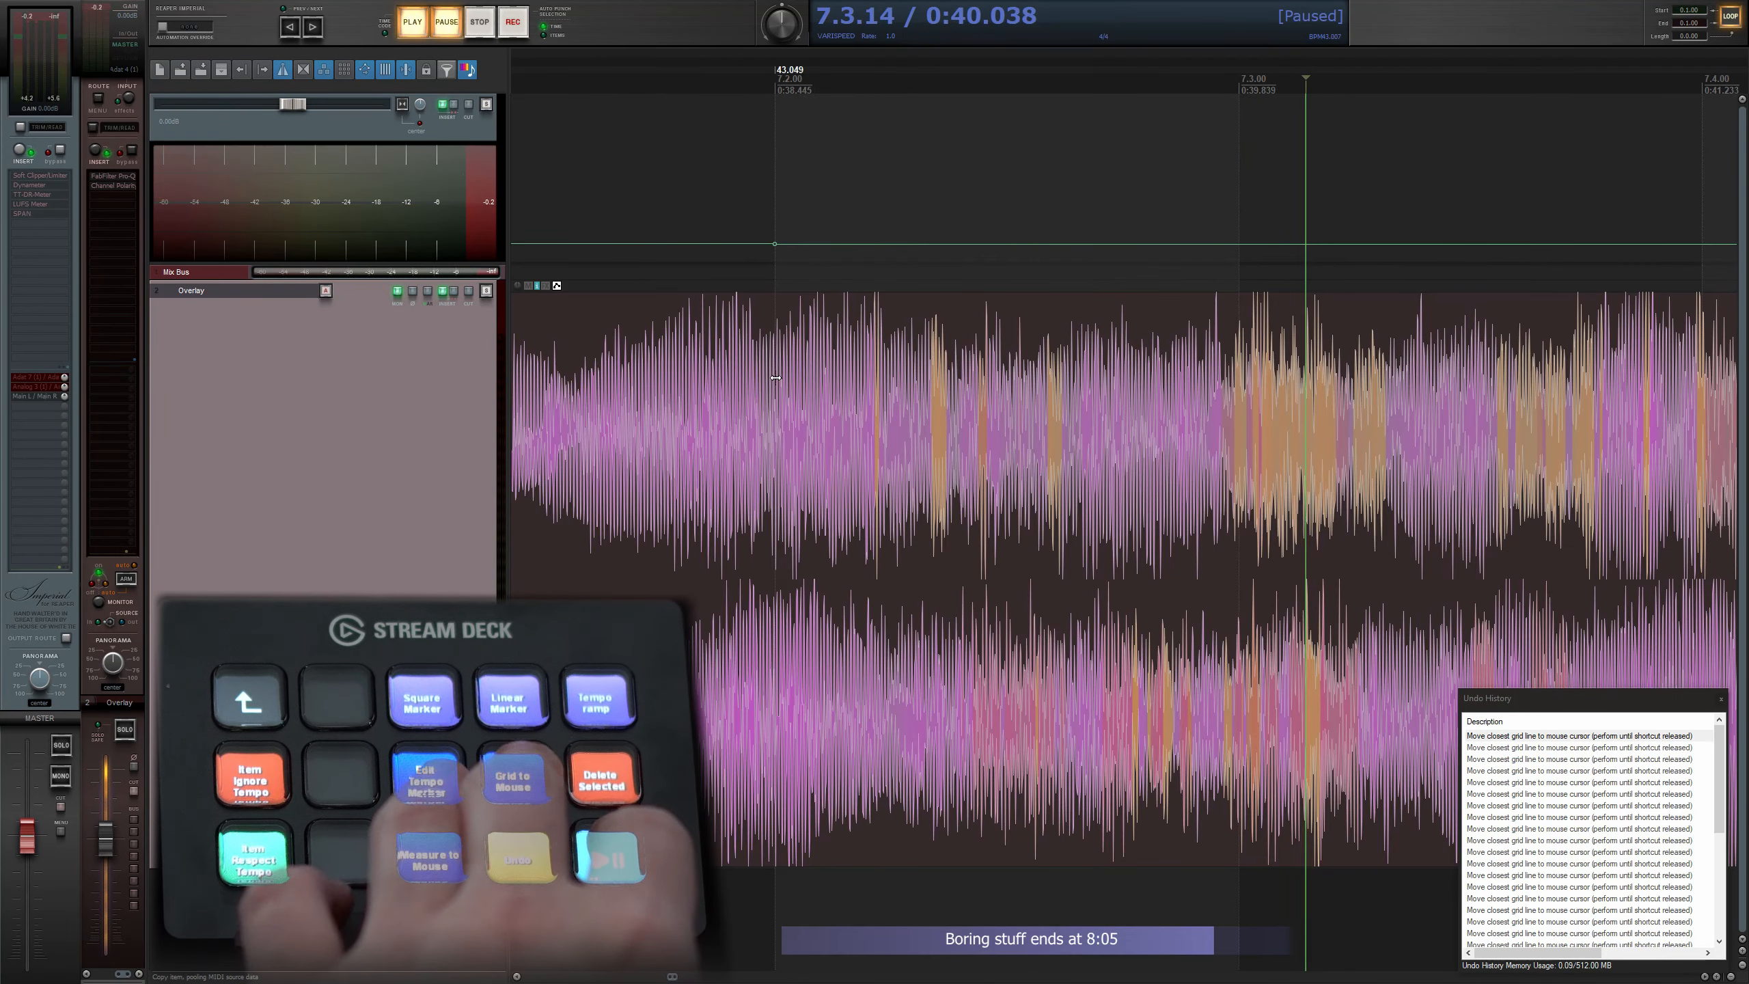
key("g")
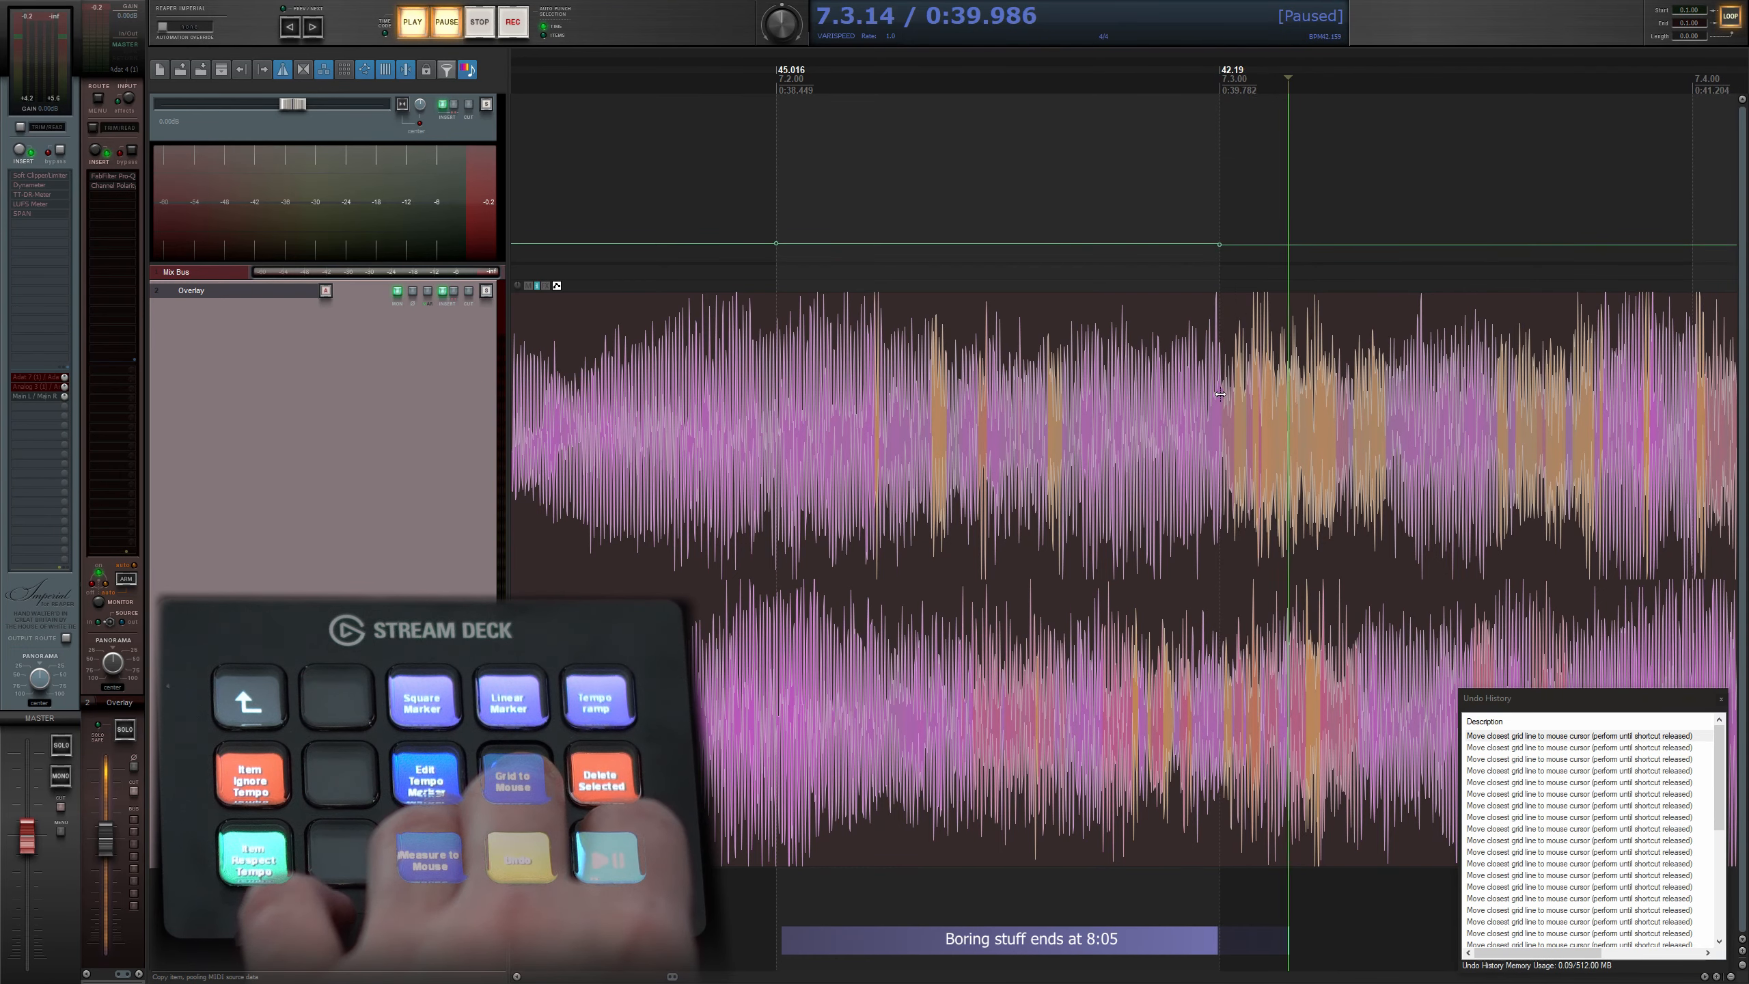
key("space")
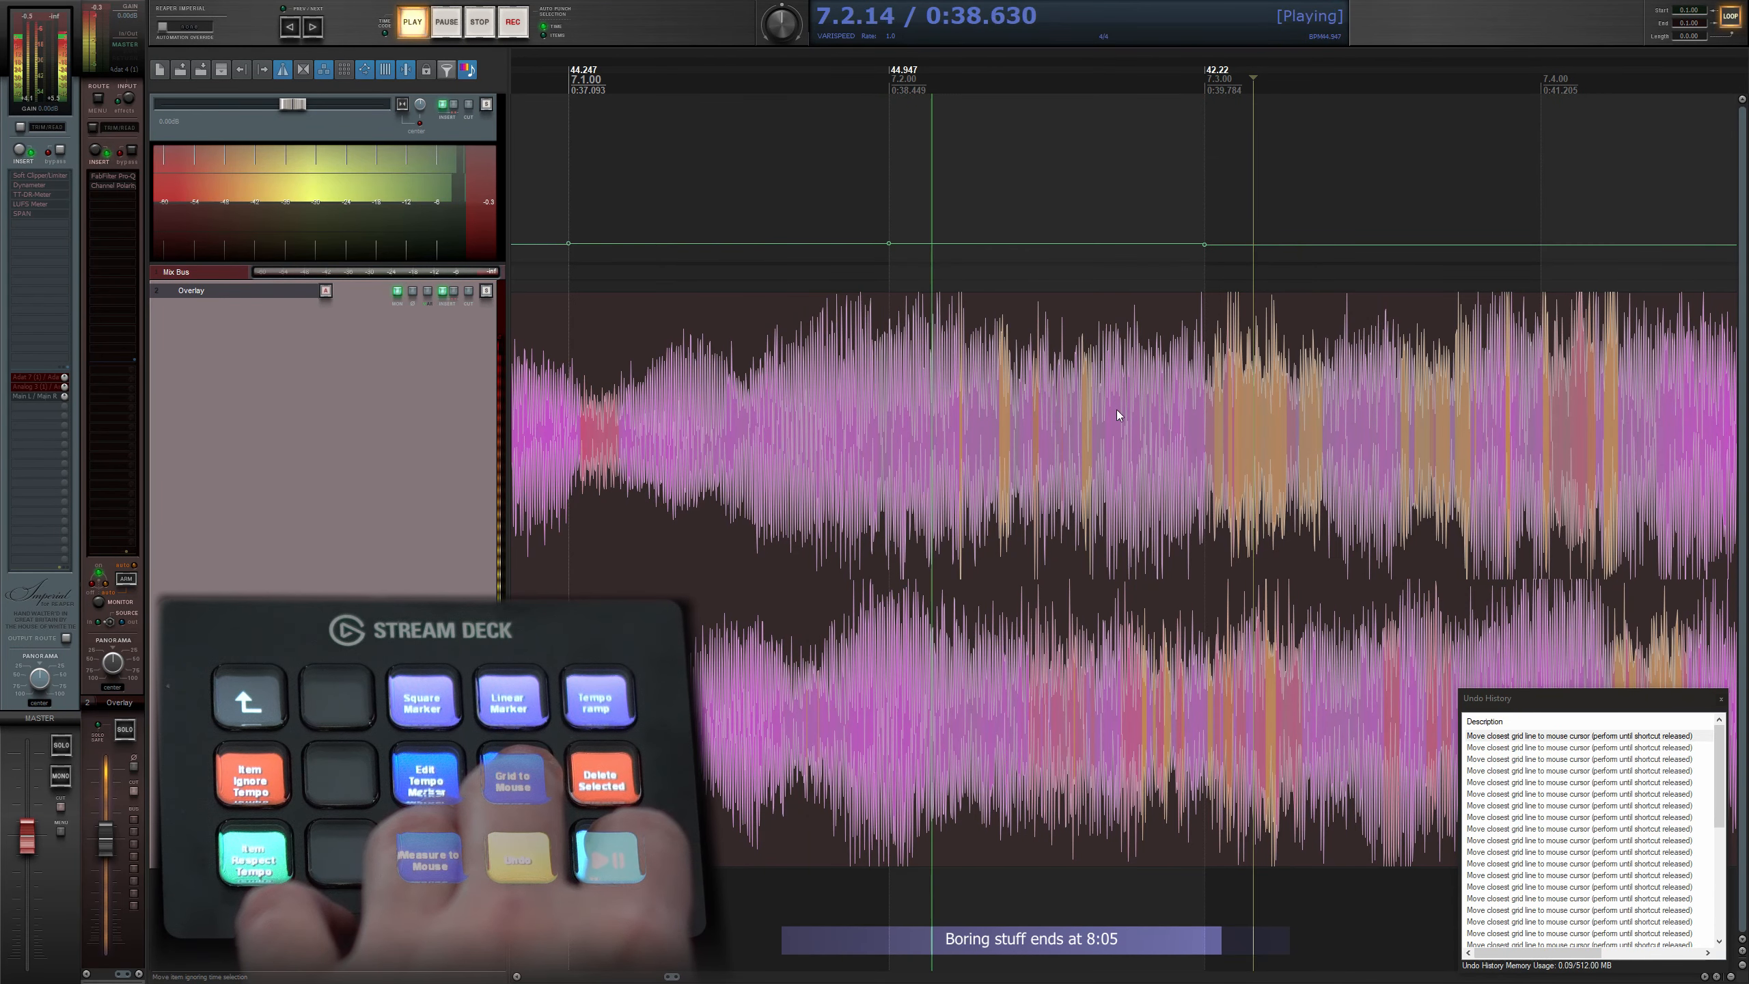
- Readjust the beat 3 grid line of measure 7 to about 0:39.67 and play the passage
key("ctrl+space")
key("g")
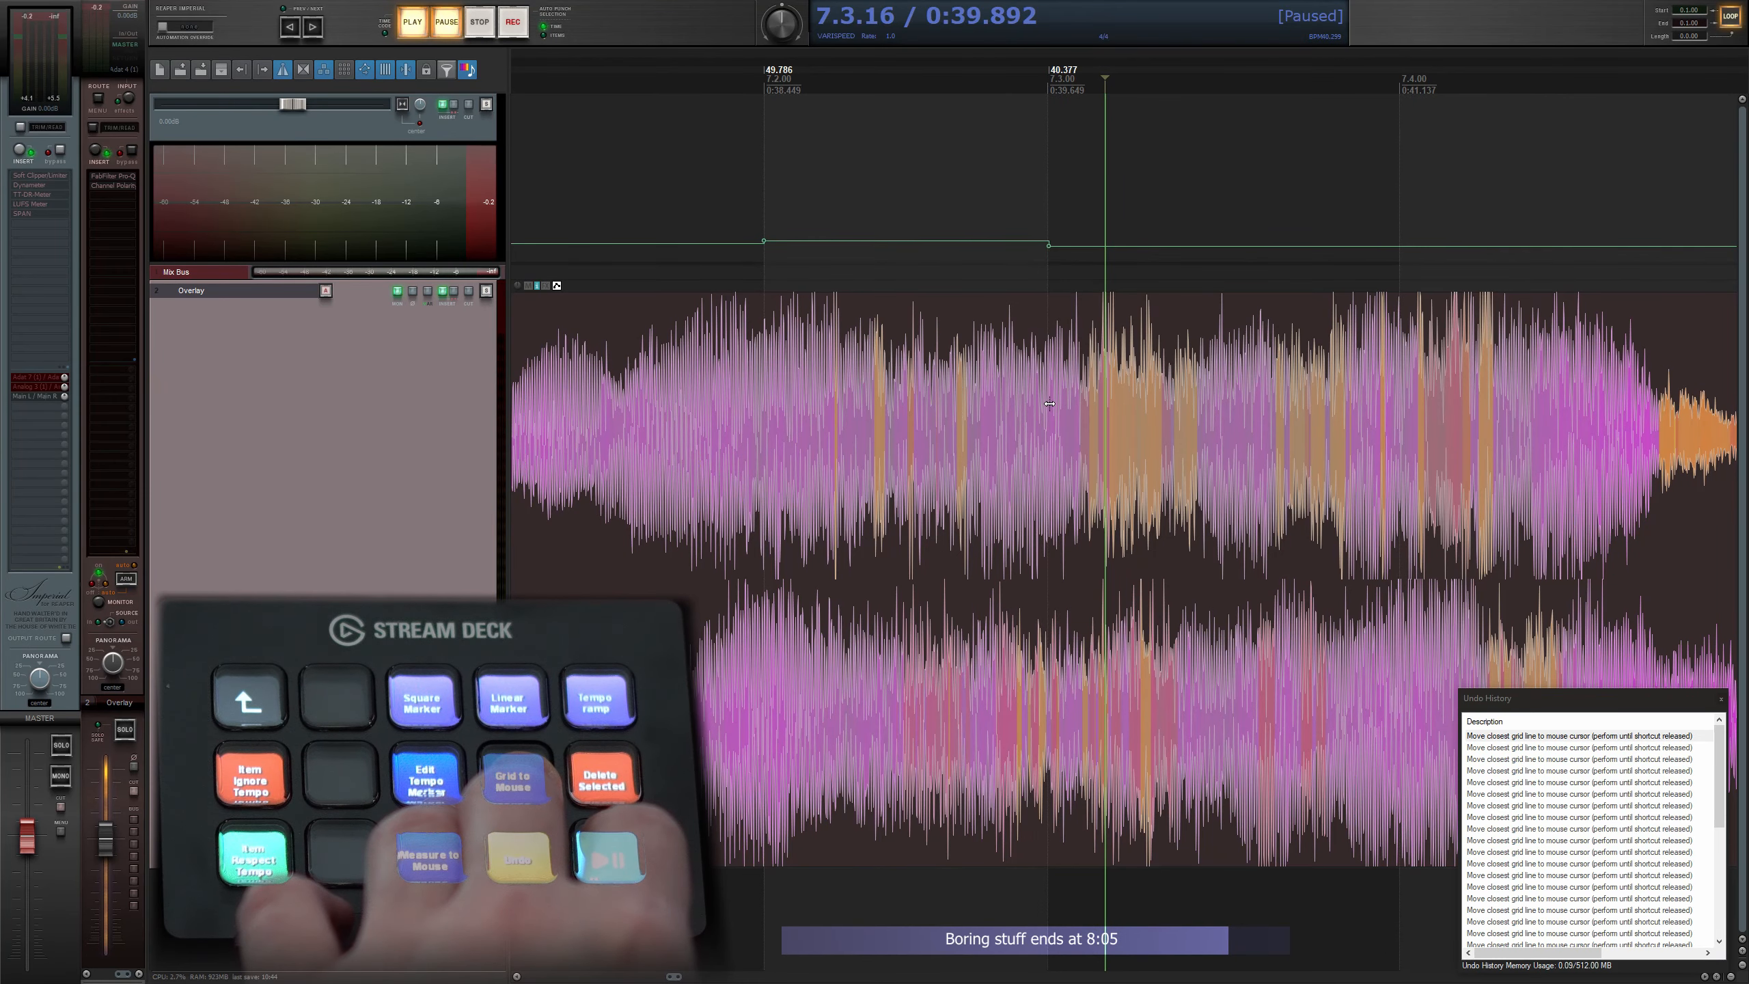
key("g")
key("space")
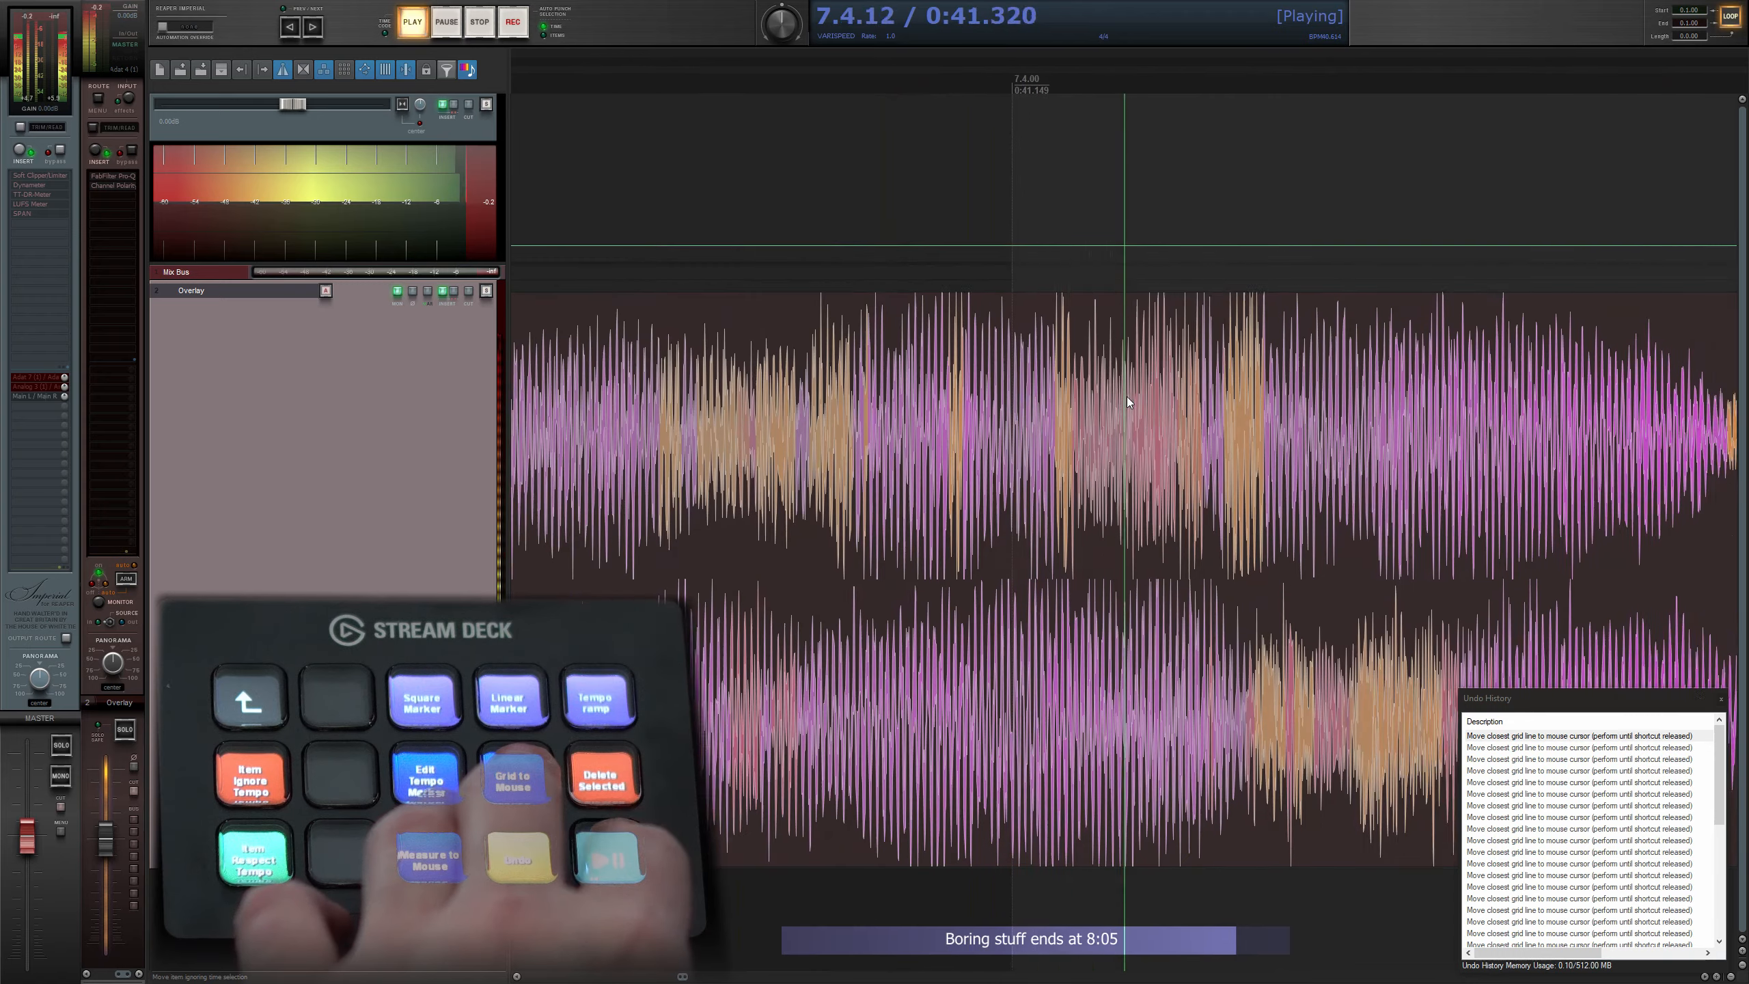
- Align the beat 4 grid line of measure 7 at about 0:41.06 and replay from beat 2
key("ctrl+space")
key("g")
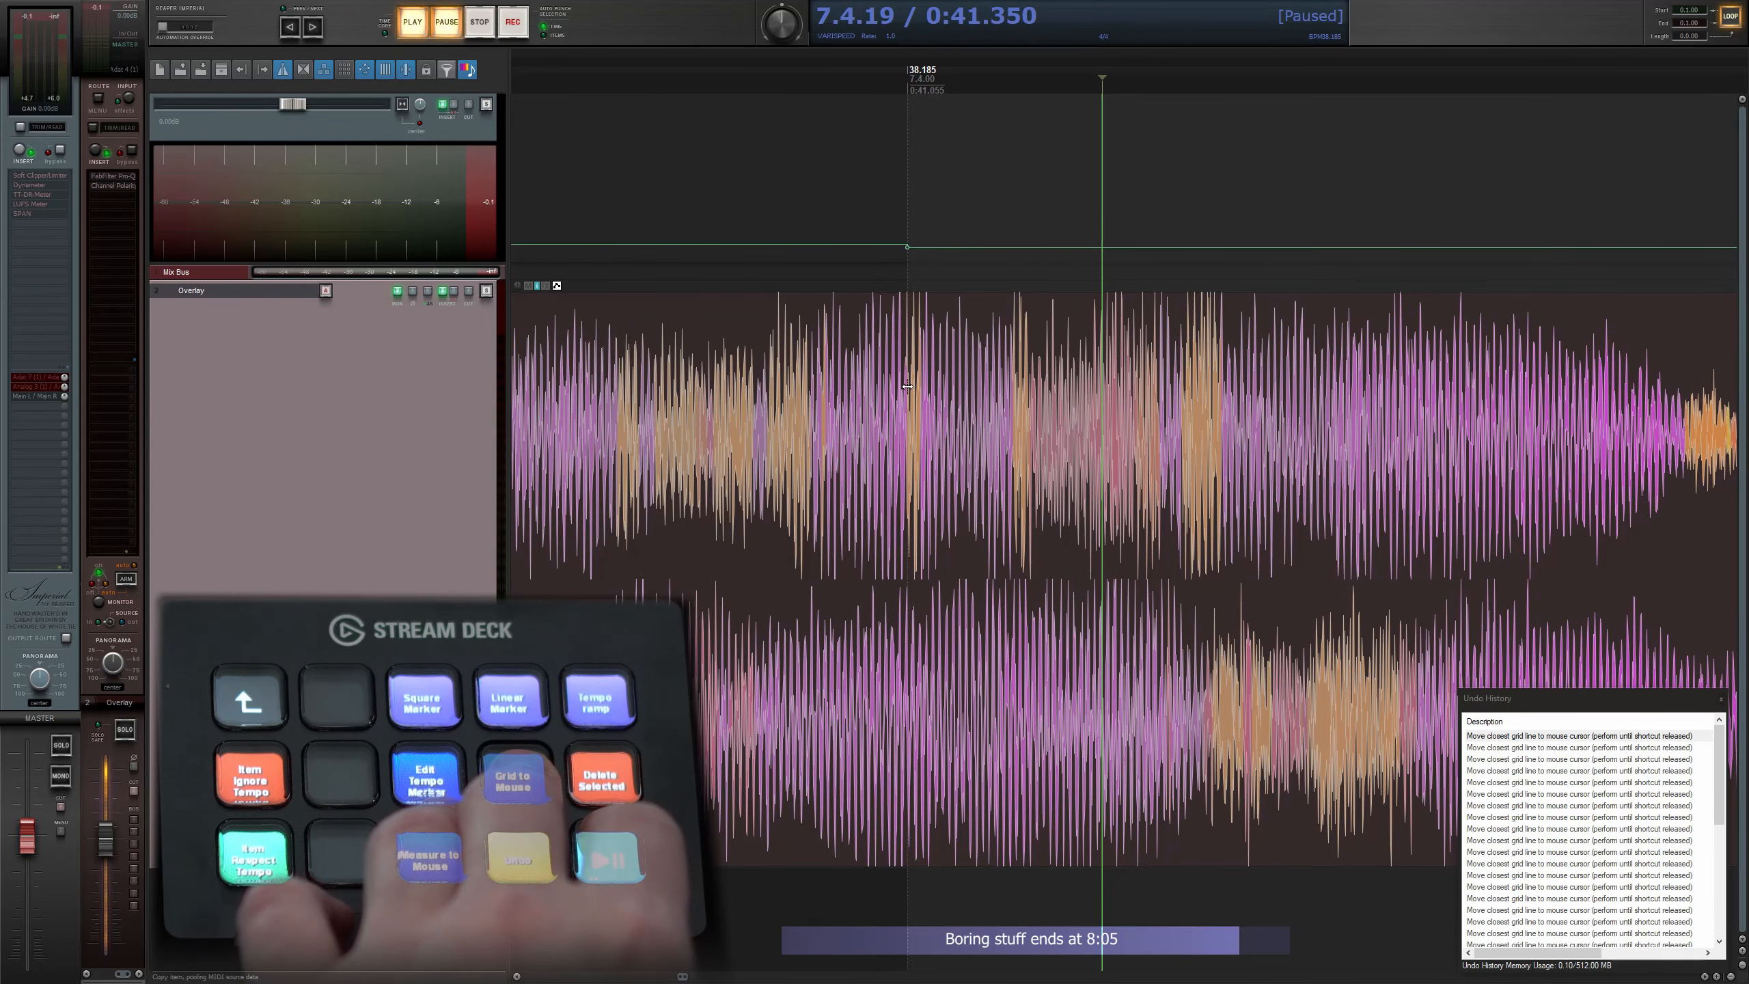
scroll(902, 385, "down", 5)
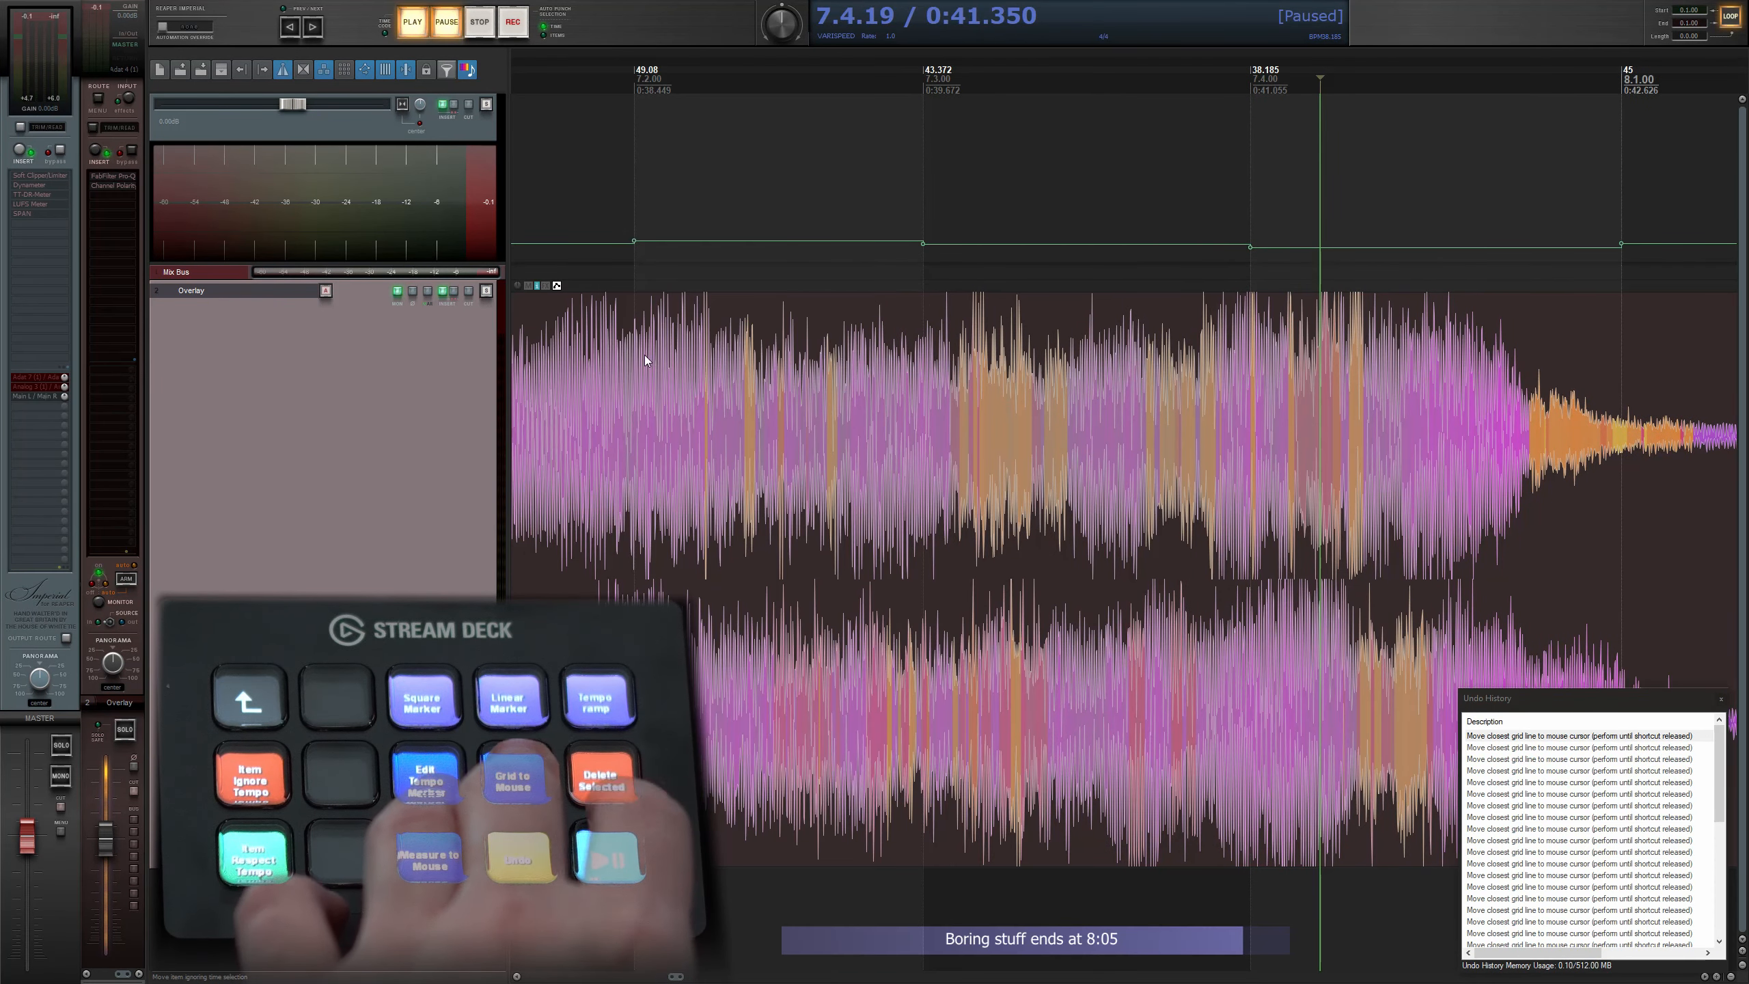
key("ctrl+space")
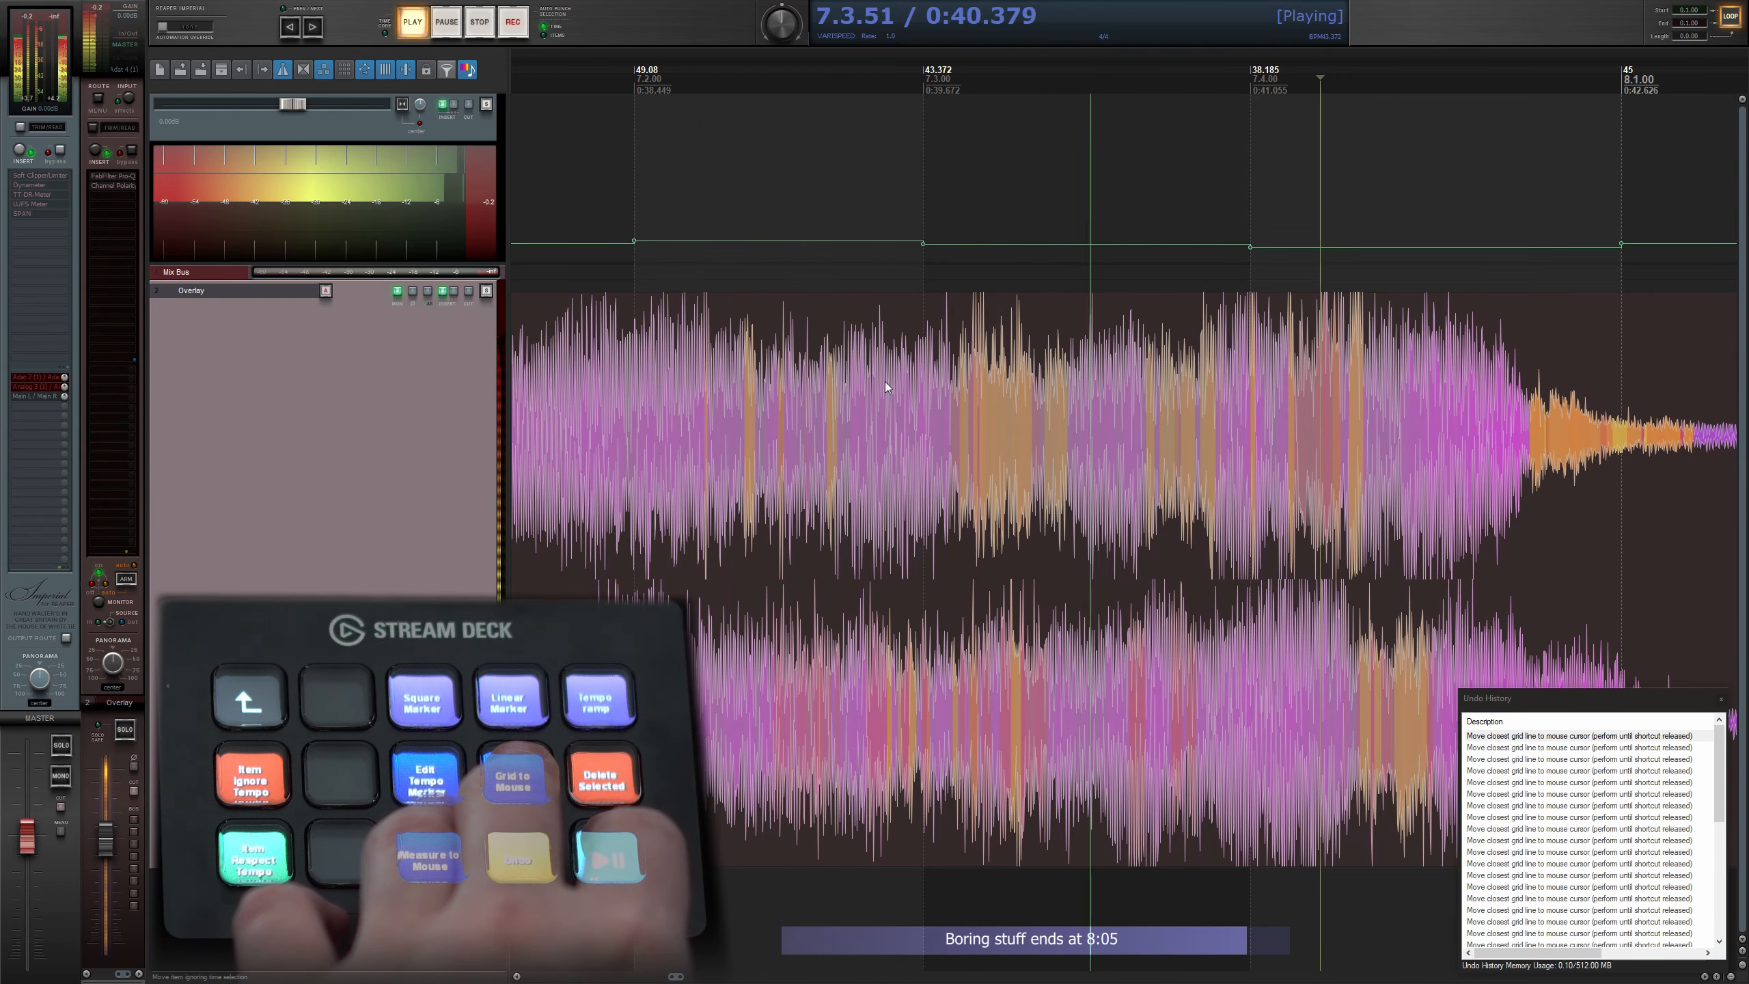
- Move the beat 4 grid line of measure 7 to about 0:40.83 and replay the measure
key("ctrl+space")
scroll(1121, 371, "up", 4)
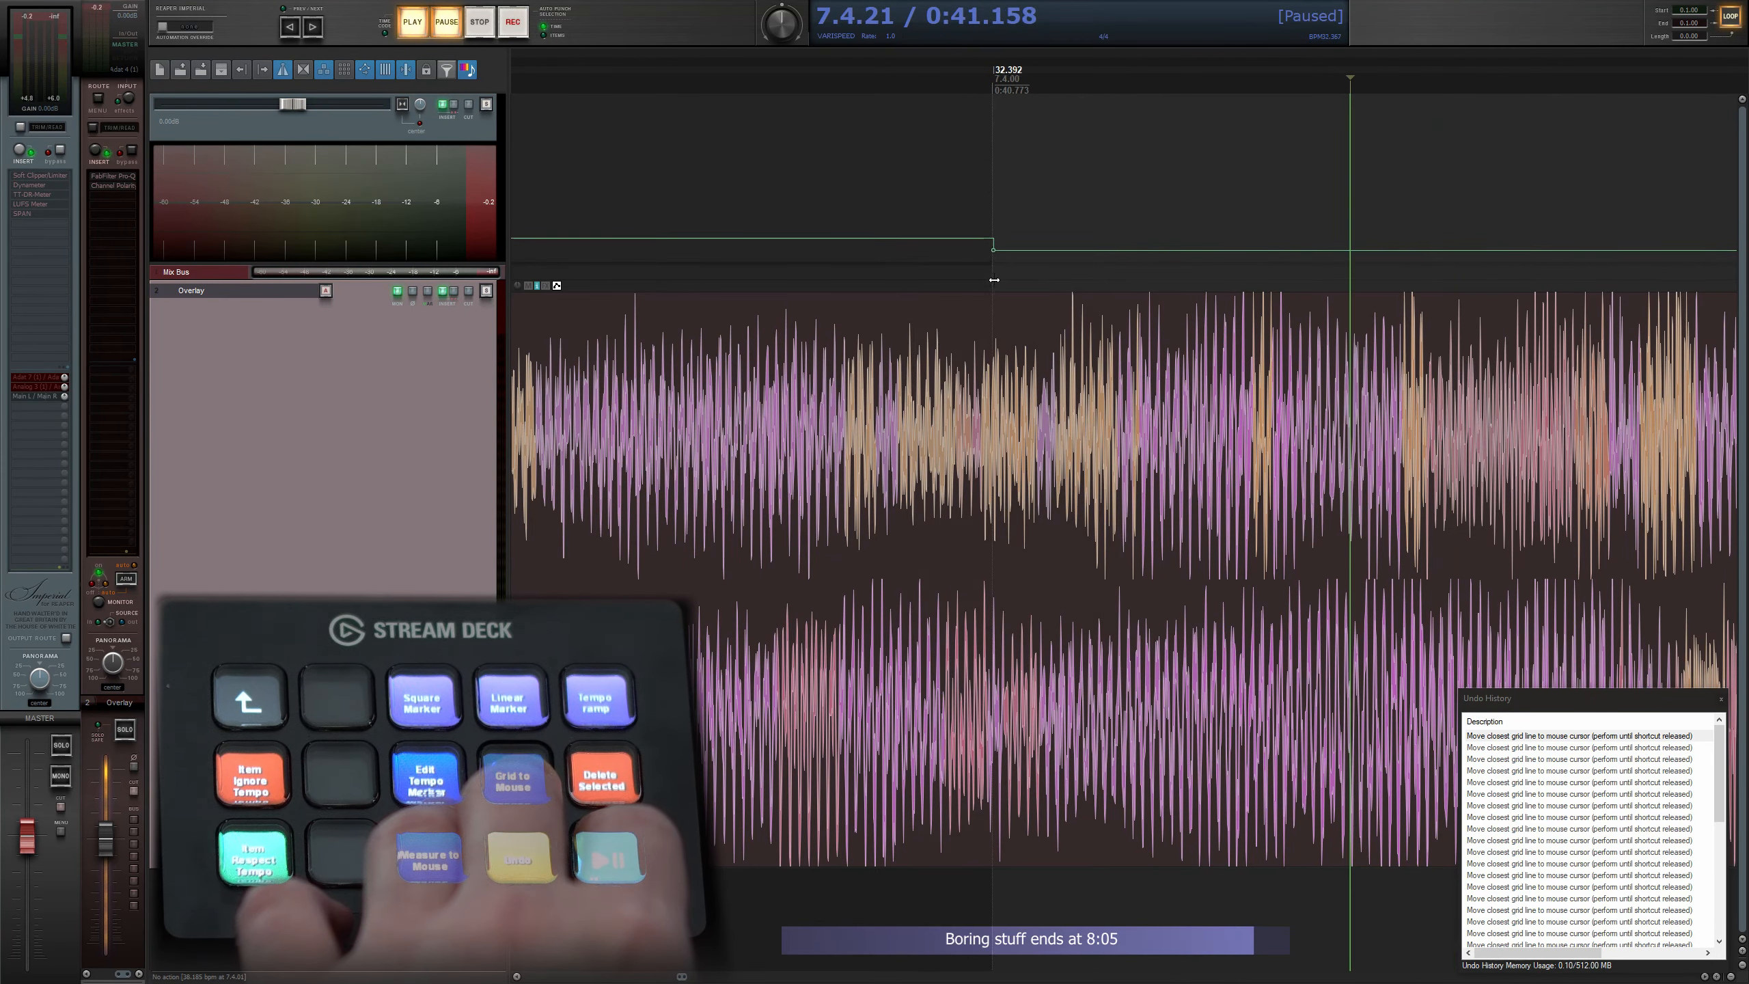
scroll(901, 358, "down", 4)
scroll(902, 359, "left", 3)
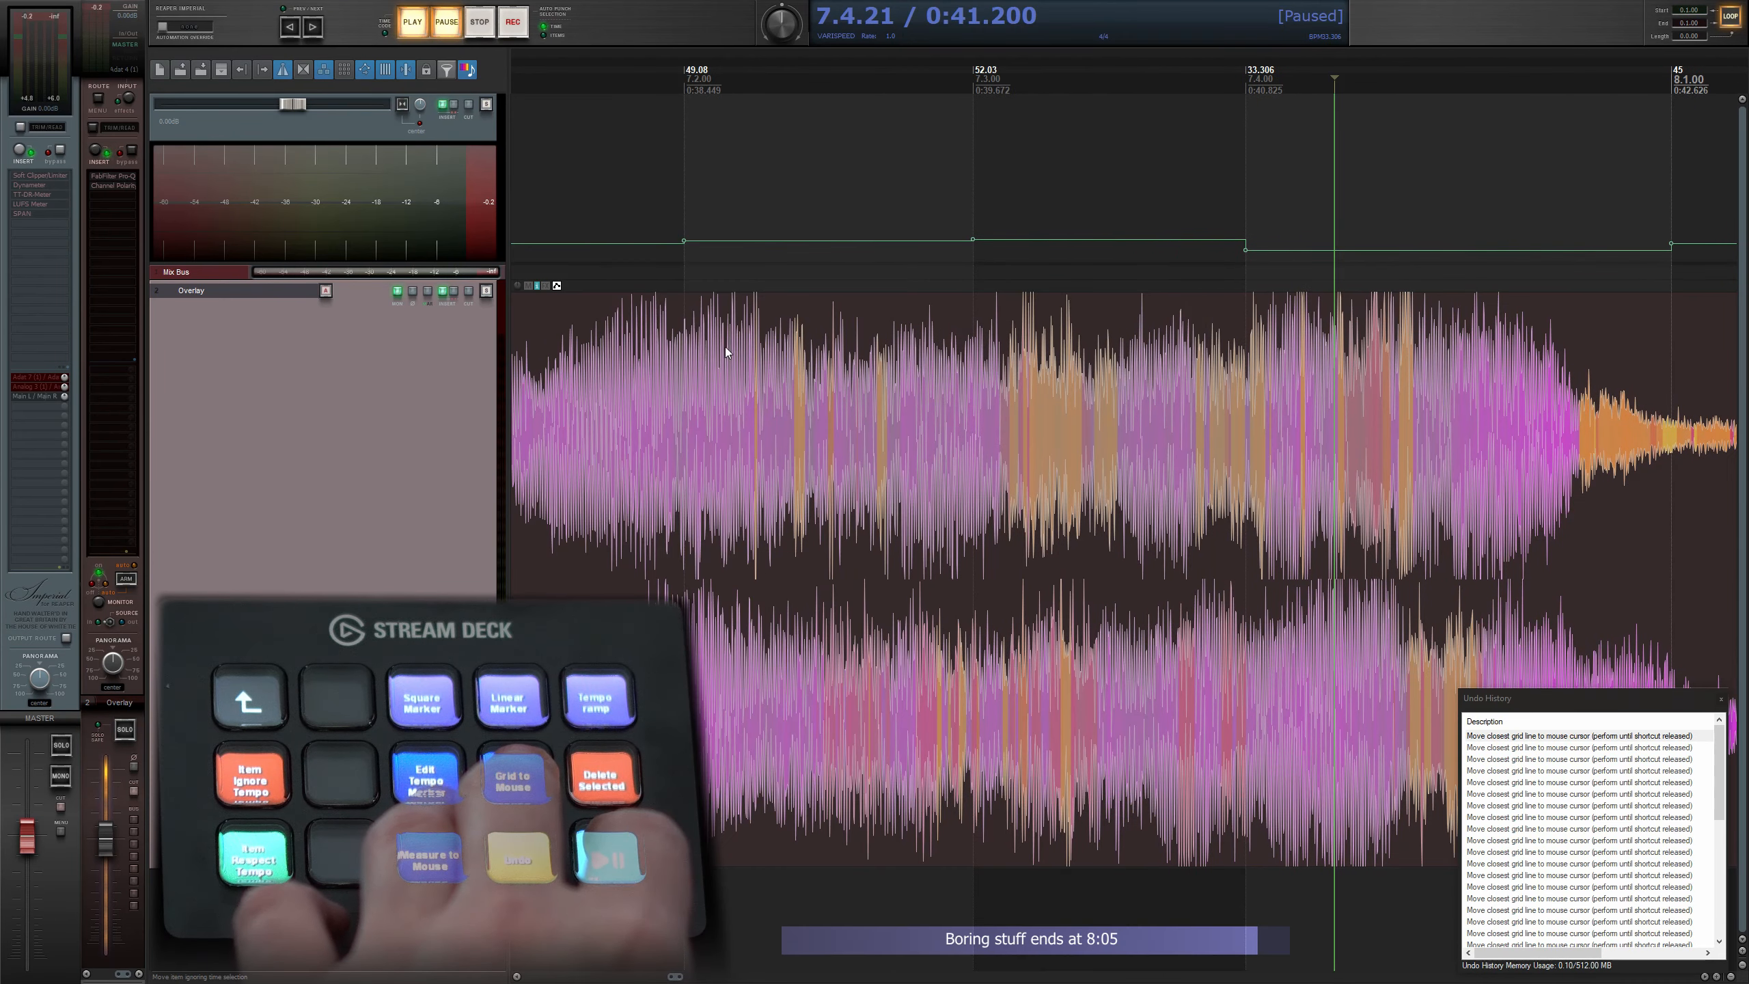
key("ctrl+space")
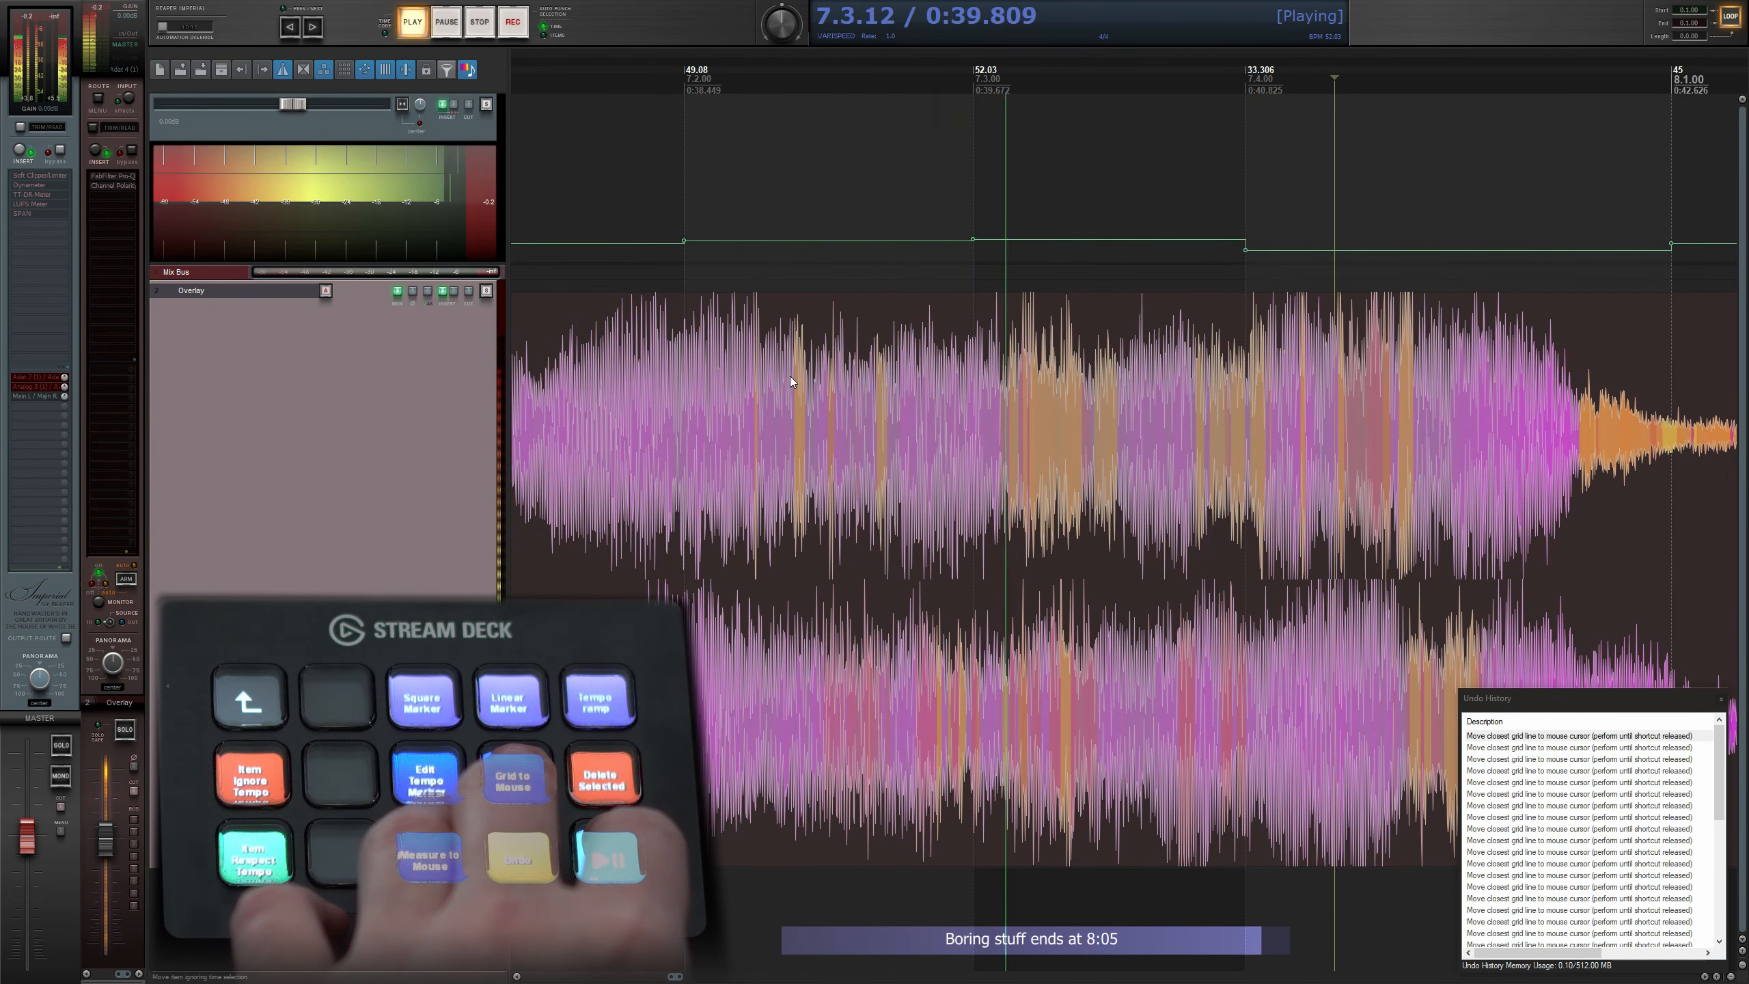
- Try moving the beat 2 grid line of measure 7 to about 0:39.01 and undo the move
key("ctrl+space")
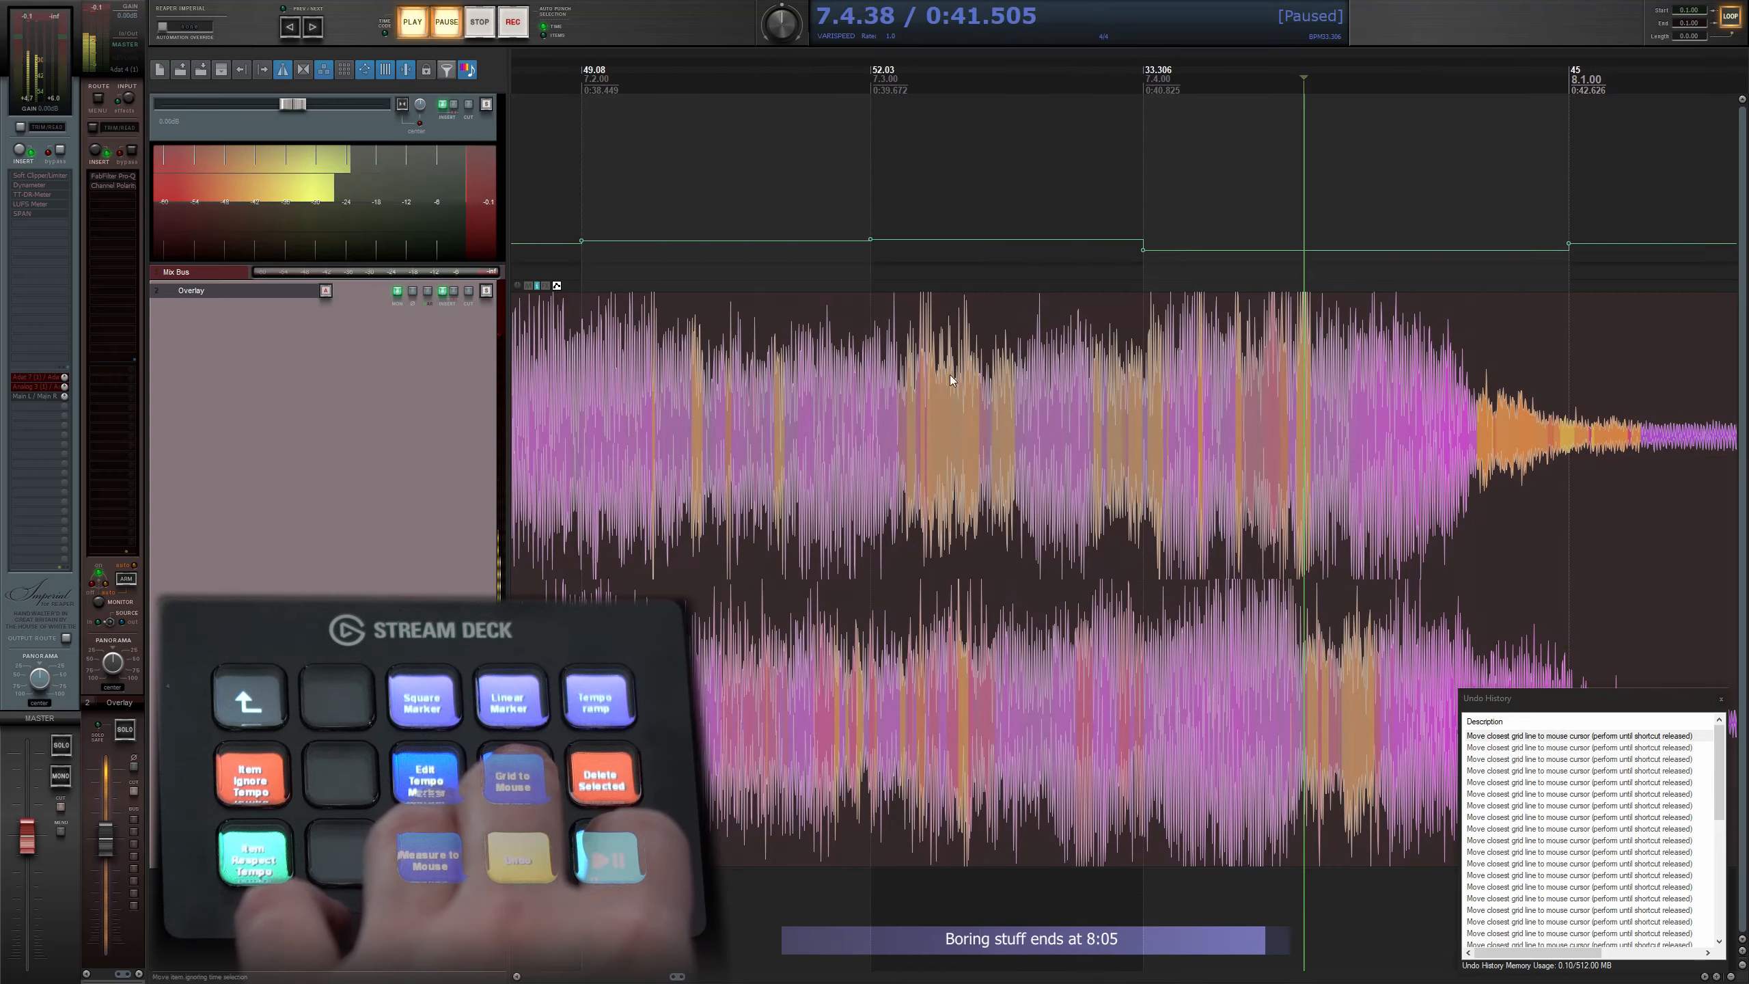
scroll(763, 245, "up", 2)
key("g")
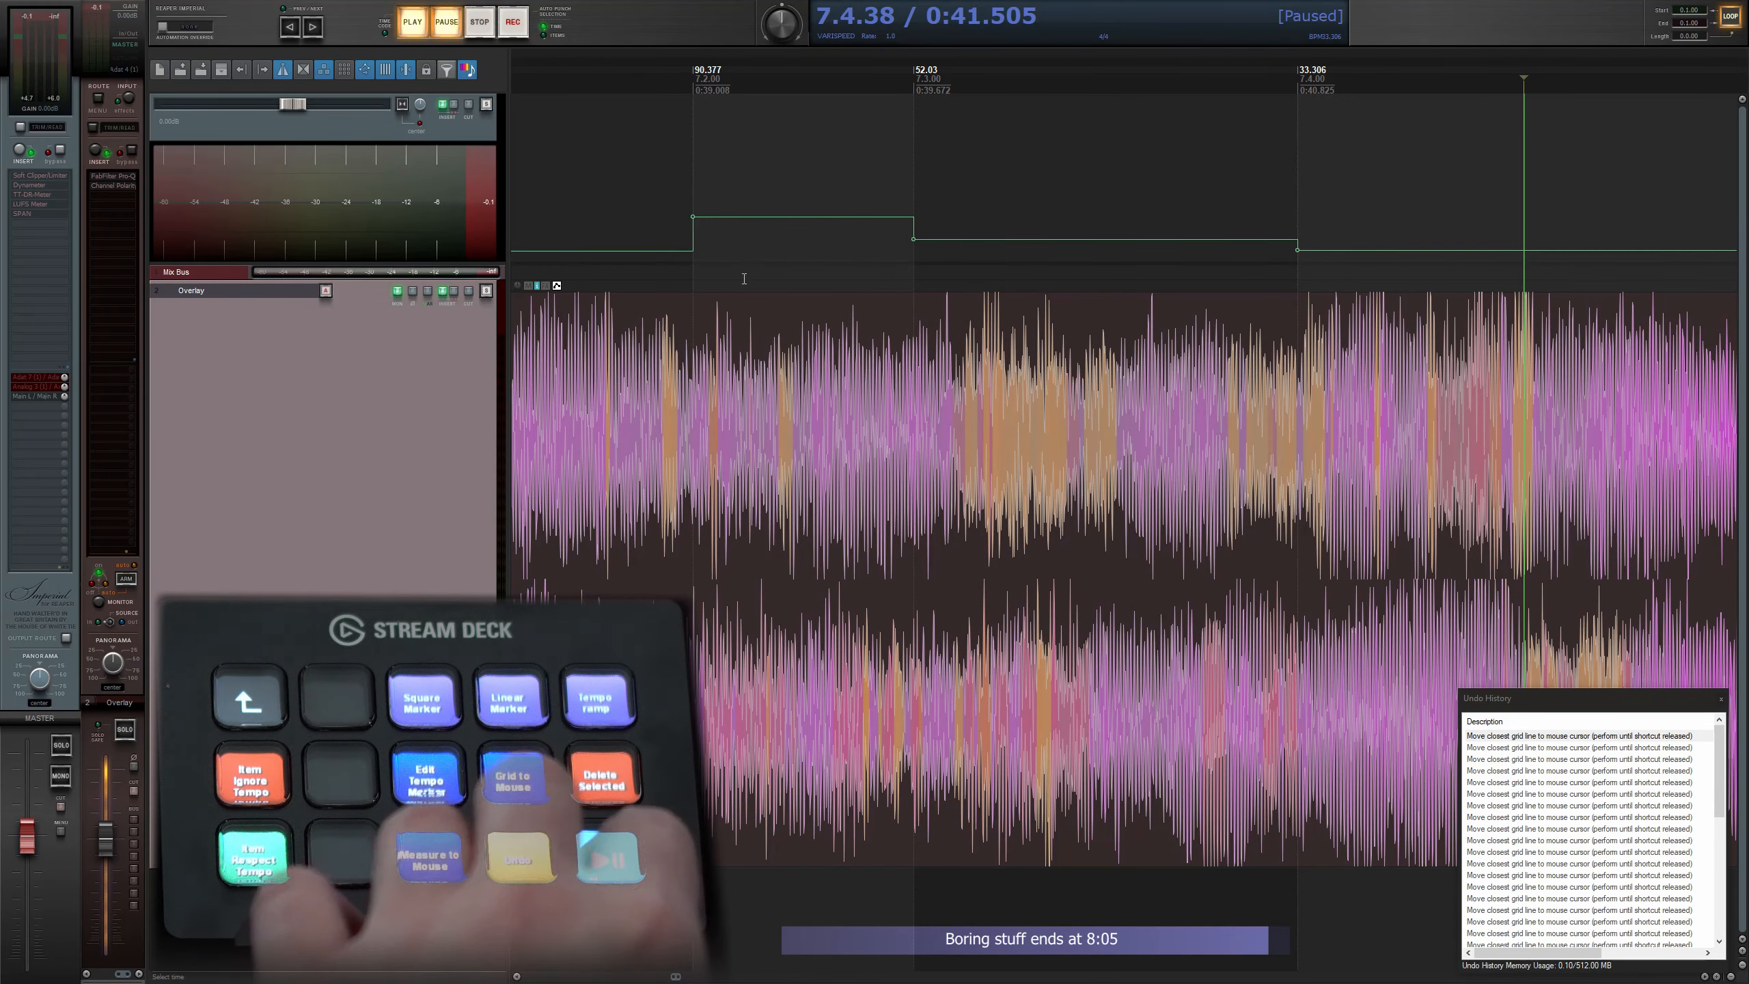
key("ctrl+z")
- Replay measure 7 between beats 2 and 3 to check the grid against the audio
scroll(791, 278, "left", 3)
scroll(831, 267, "up", 2)
key("space")
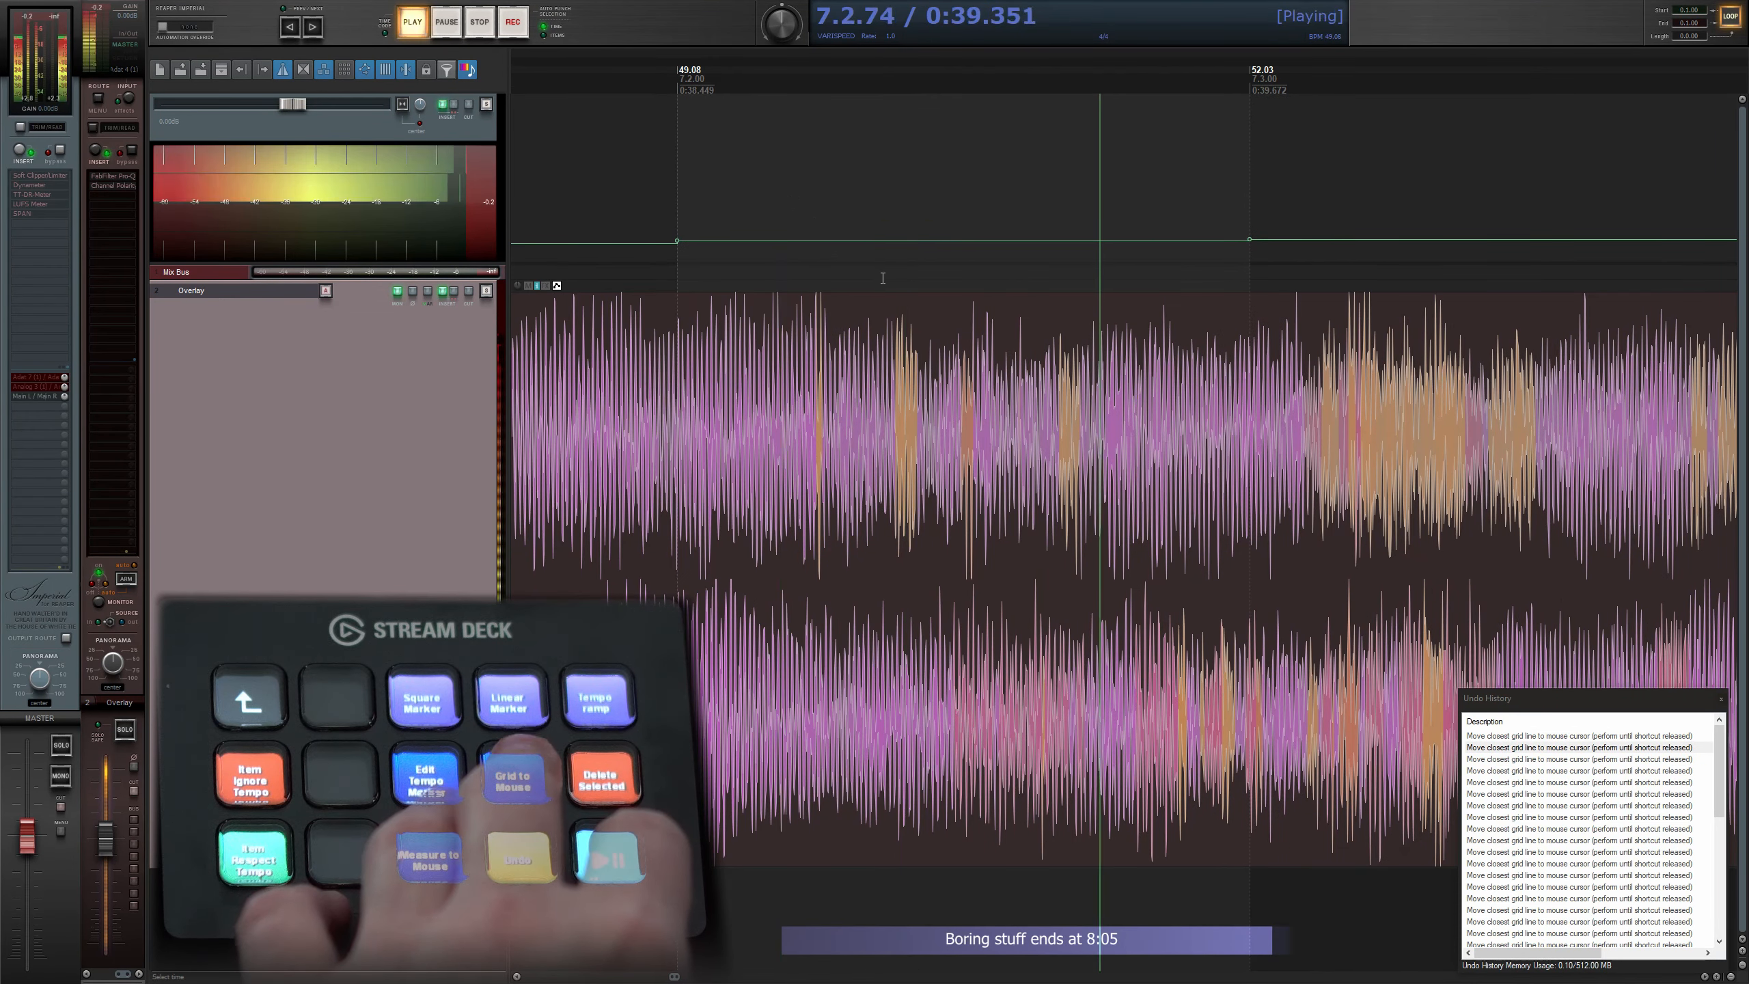
- Move the beat 3 grid line of measure 7 to about 0:39.60 and replay into measure 8
key("ctrl+space")
key("g")
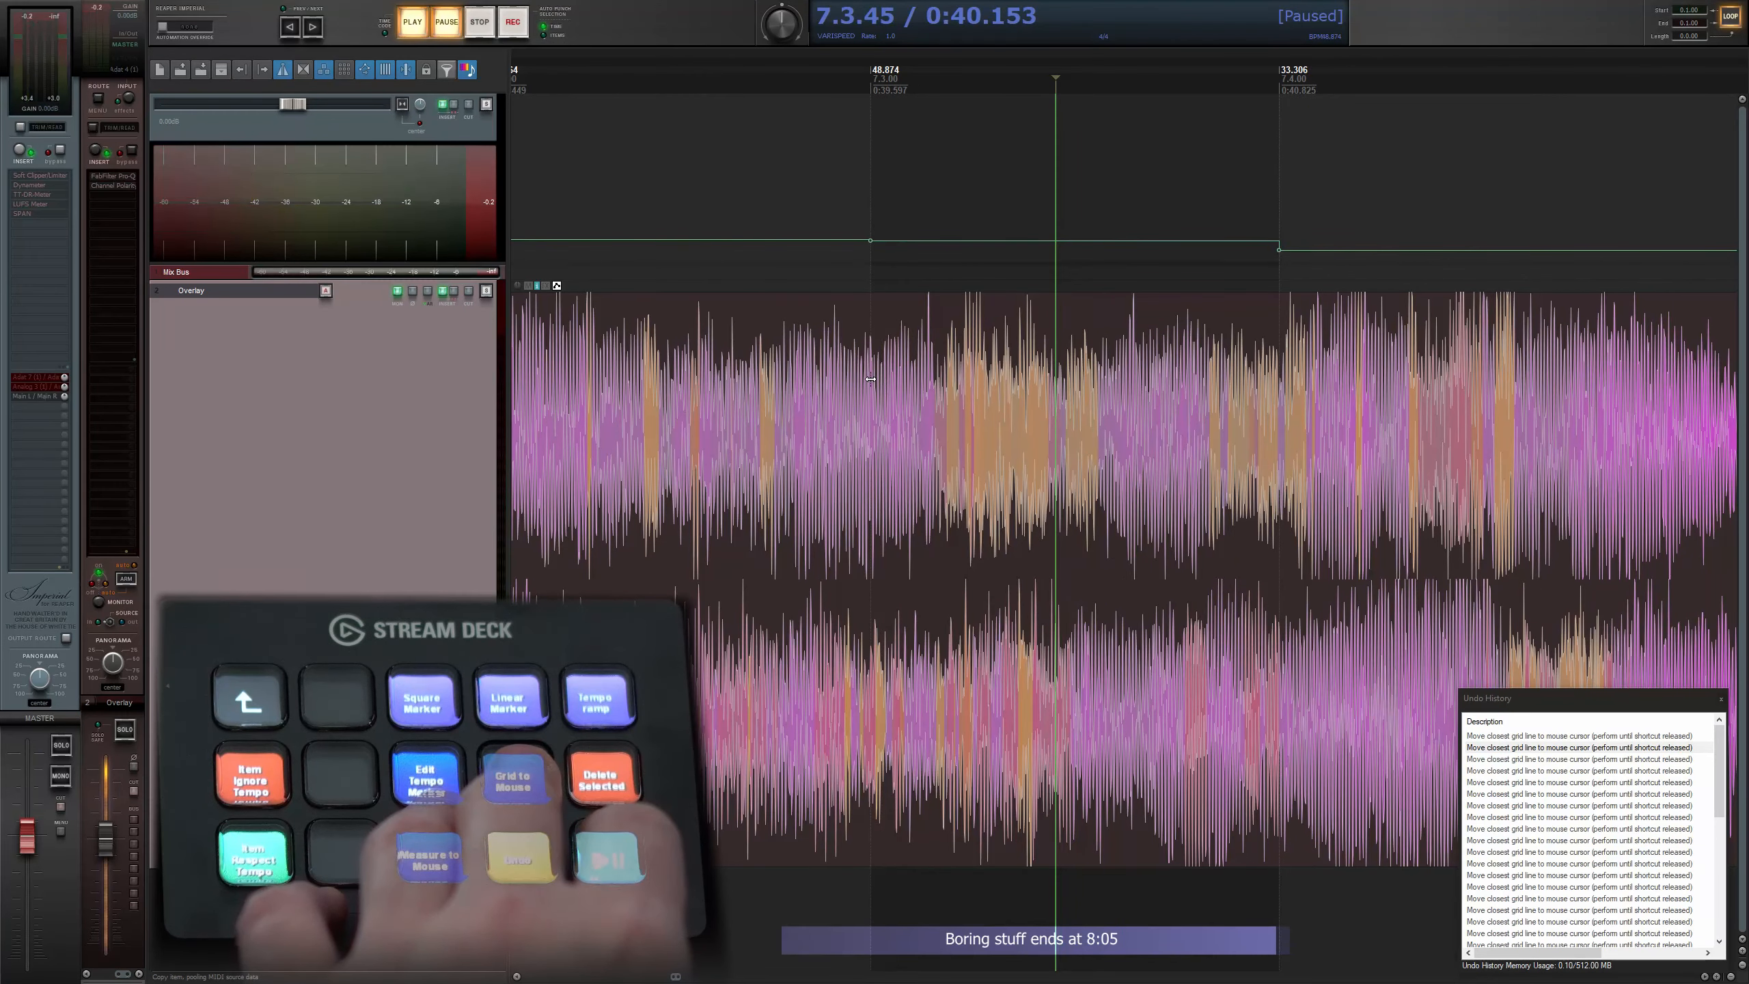
scroll(606, 360, "down", 3)
key("space")
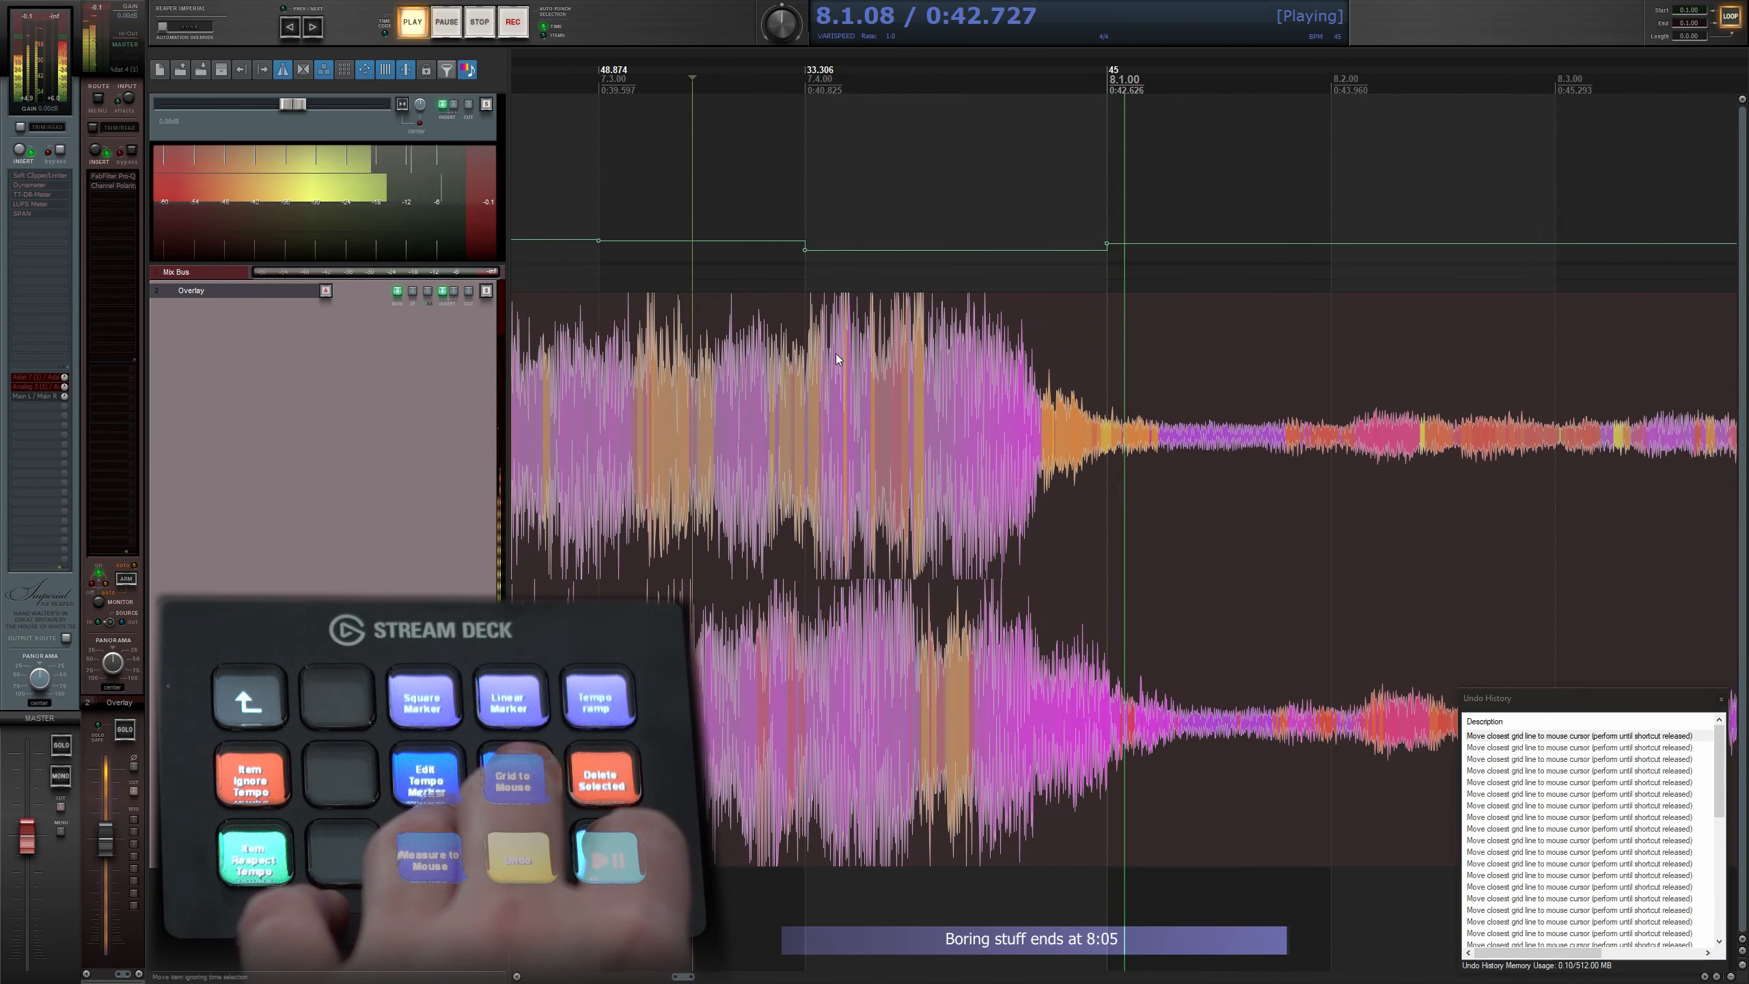
key("space")
- Shrink the Overlay track and import the MIDI file at 1.1.00, expanding its 5 MIDI tracks without importing its tempo map
scroll(762, 423, "down", 3)
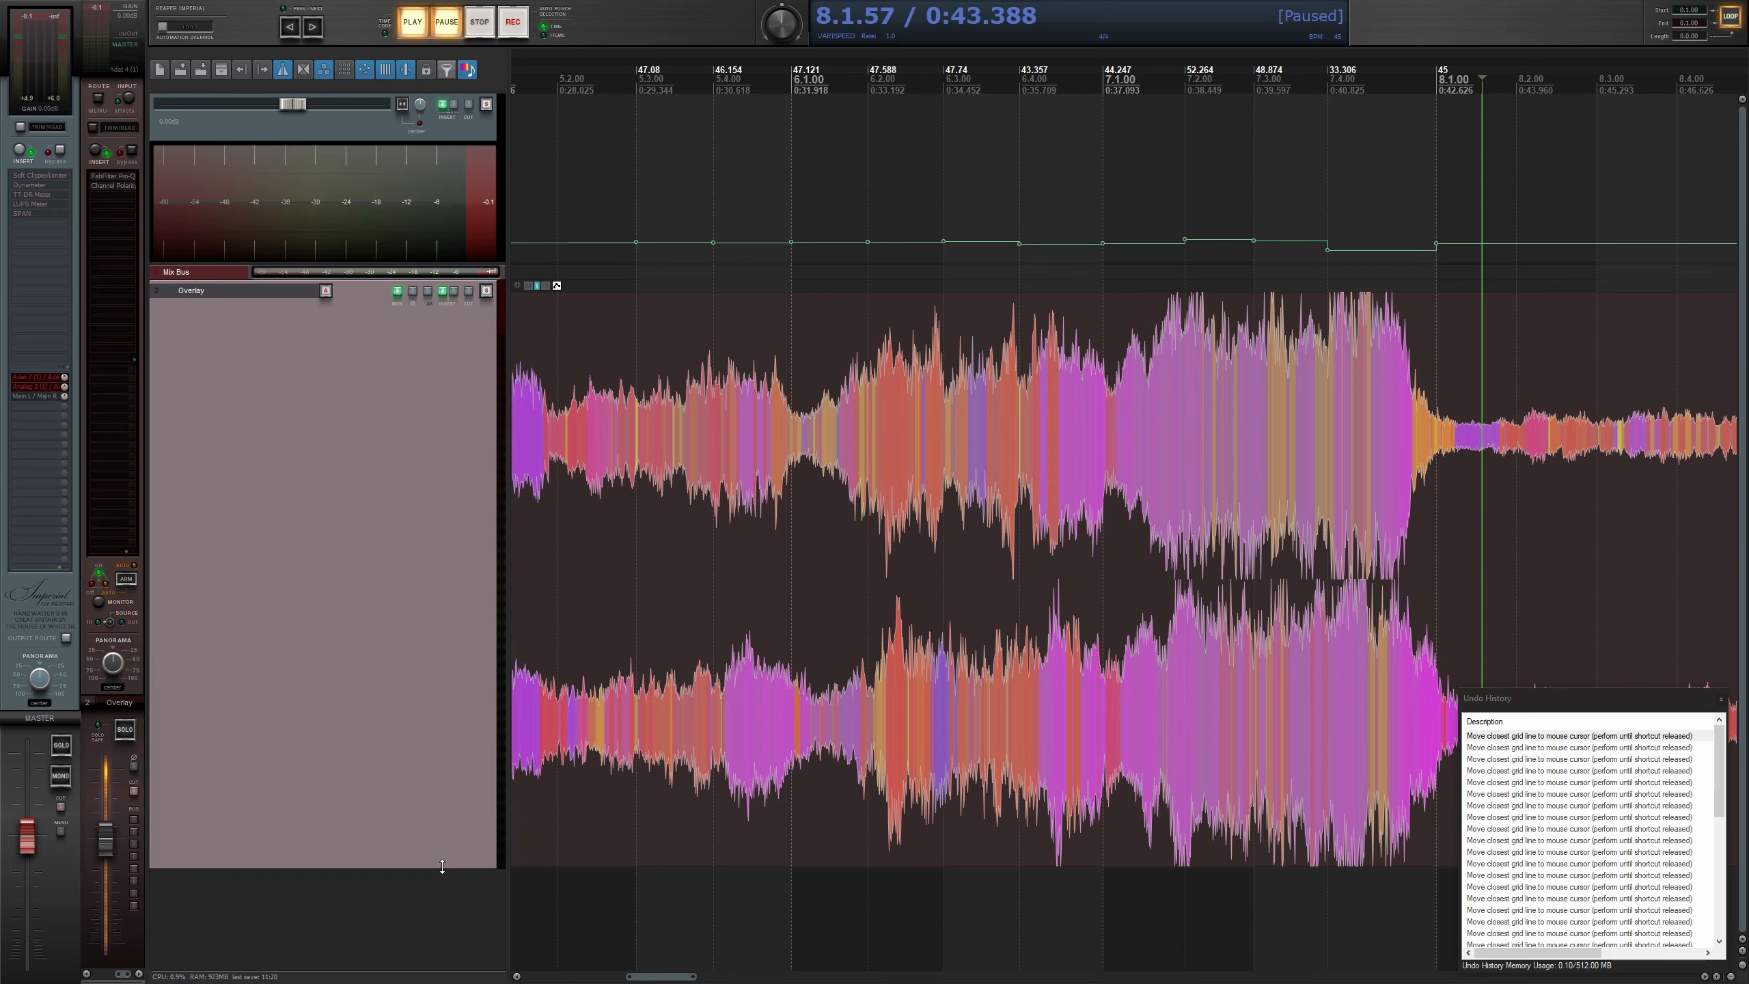
left_click_drag(442, 866, 430, 463)
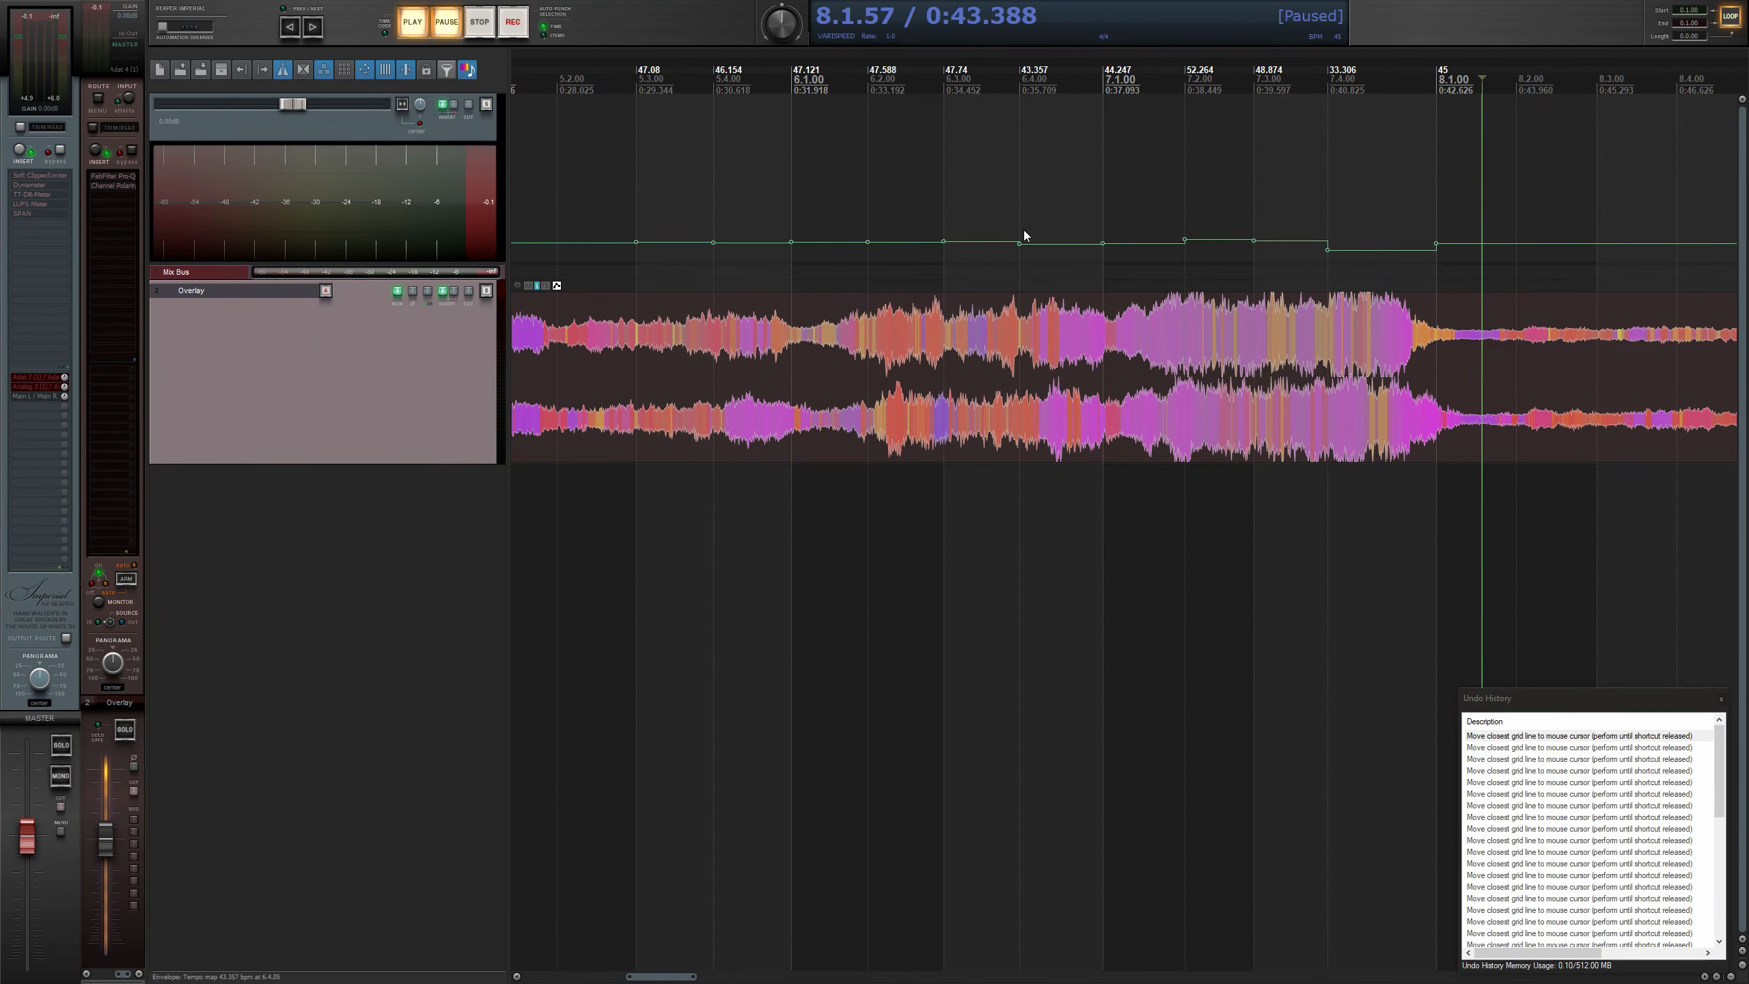
scroll(805, 263, "down", 6)
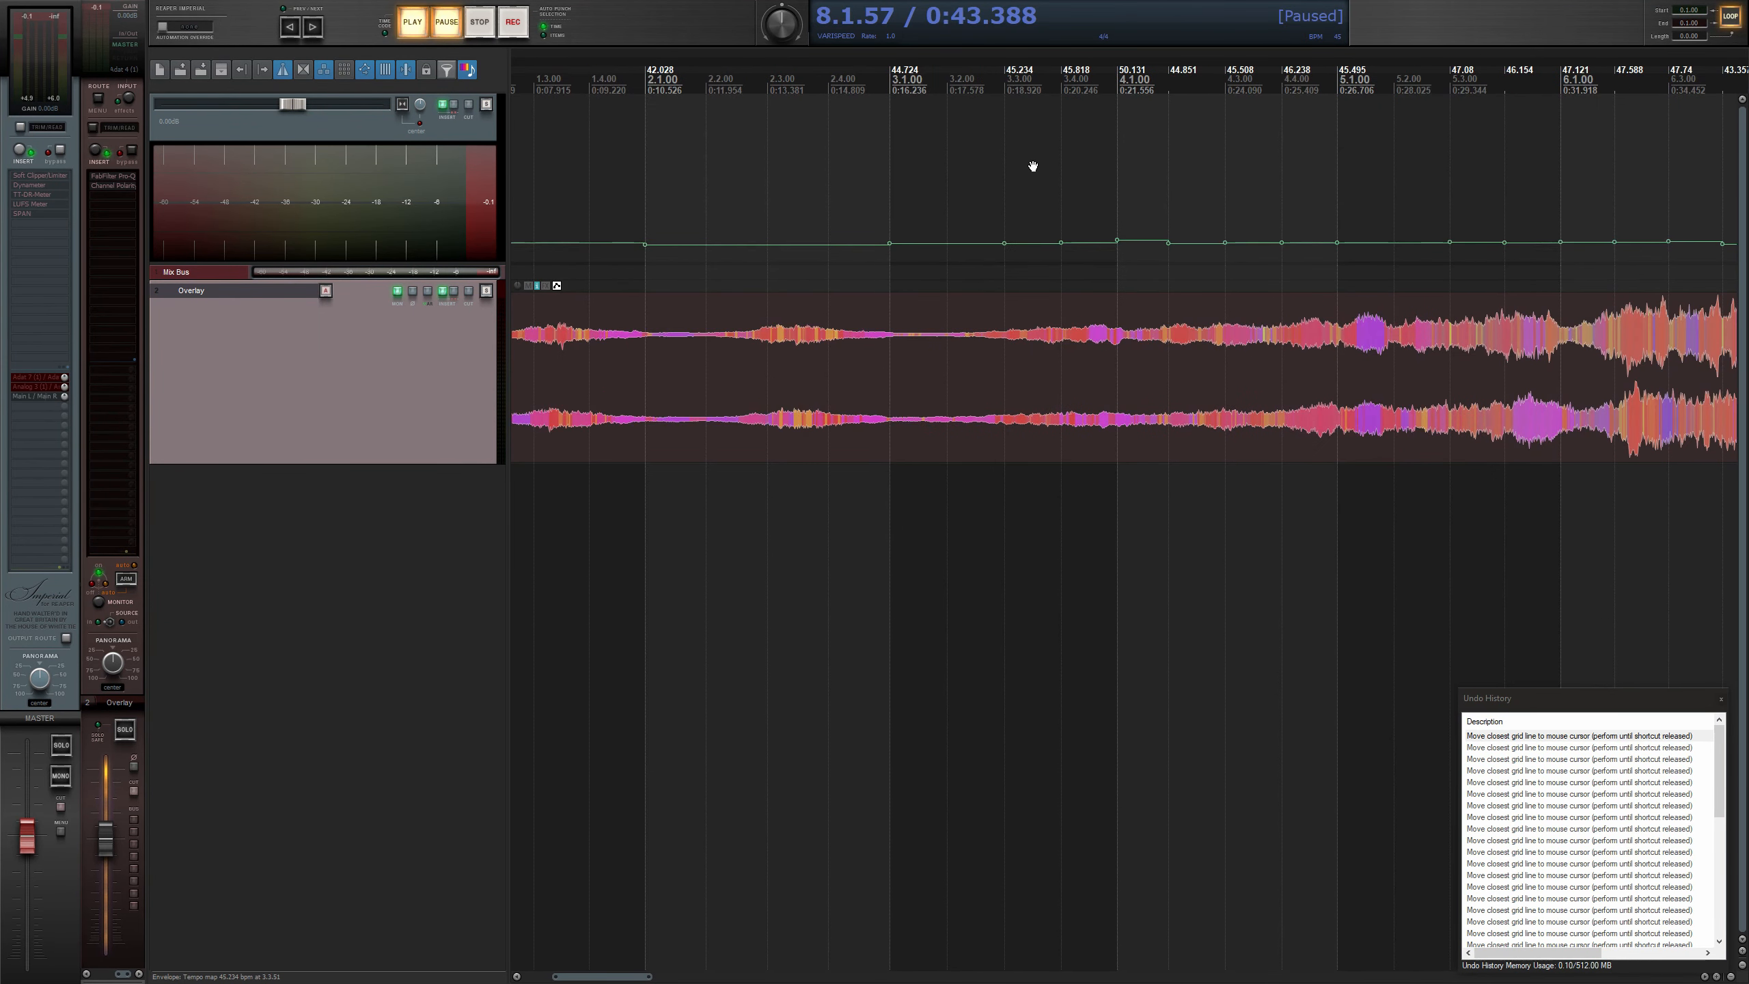
left_click_drag(923, 157, 1231, 149)
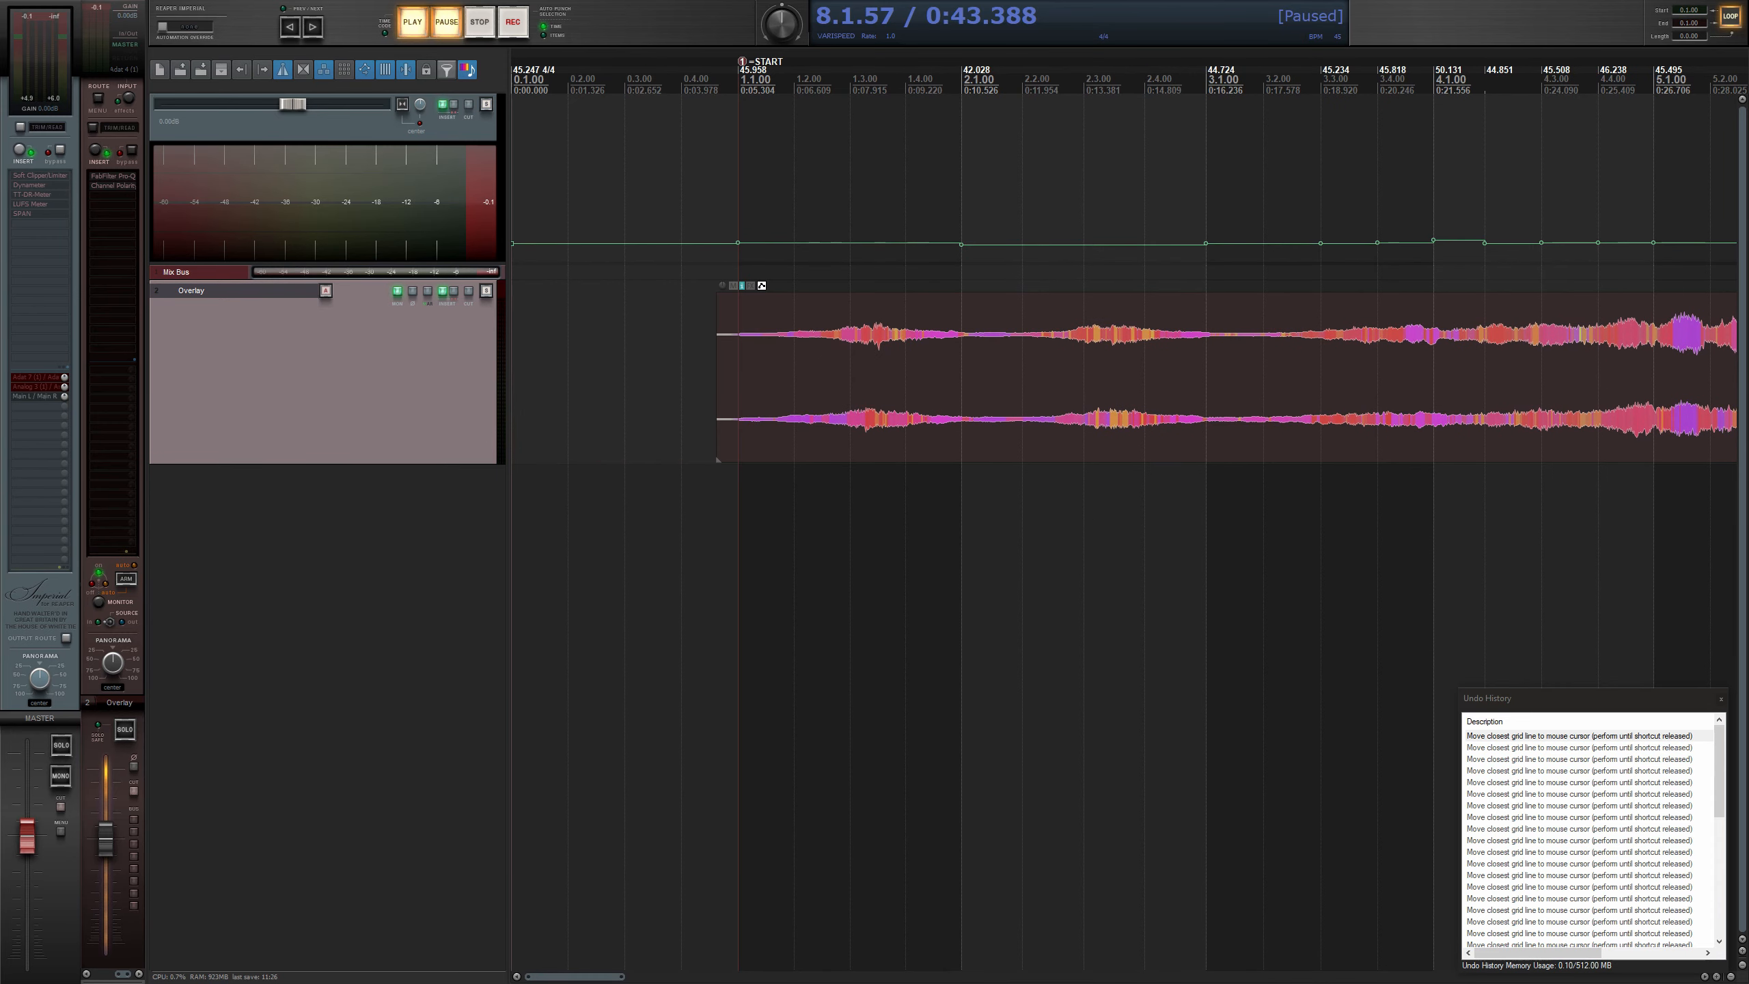
left_click_drag(780, 982, 713, 626)
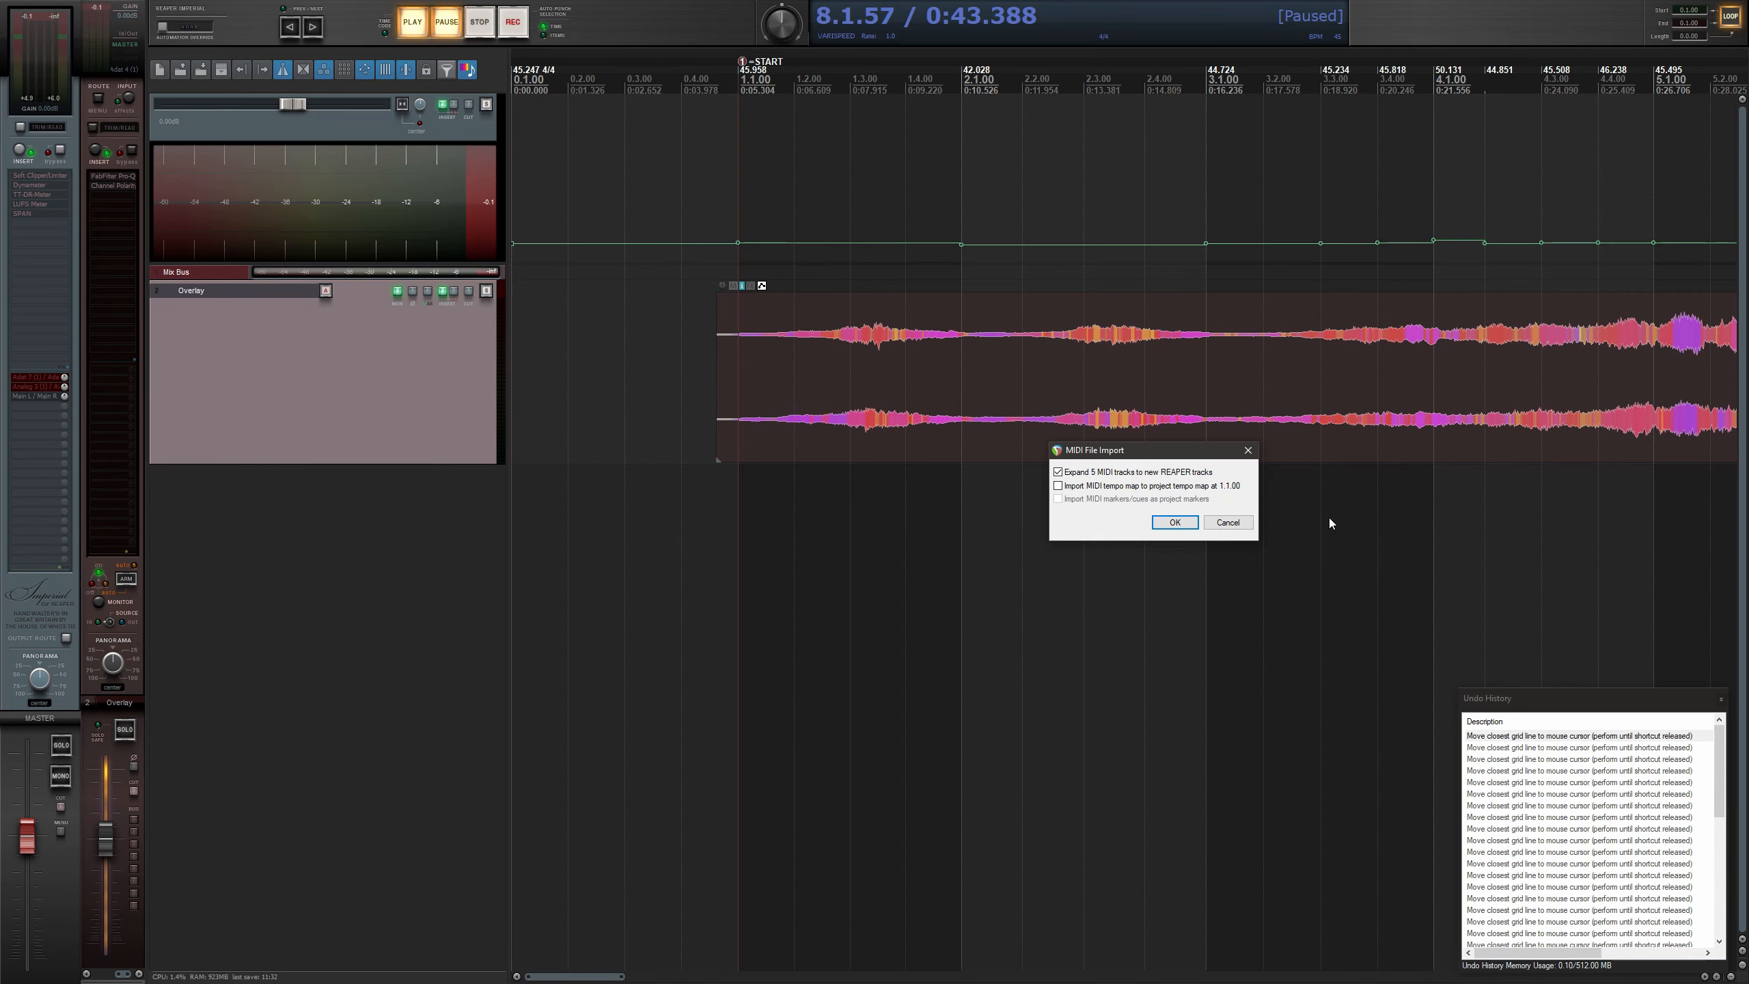
left_click(1185, 523)
- Select the imported string tracks from Violin I to Contrabass and reduce their height
left_click(385, 566)
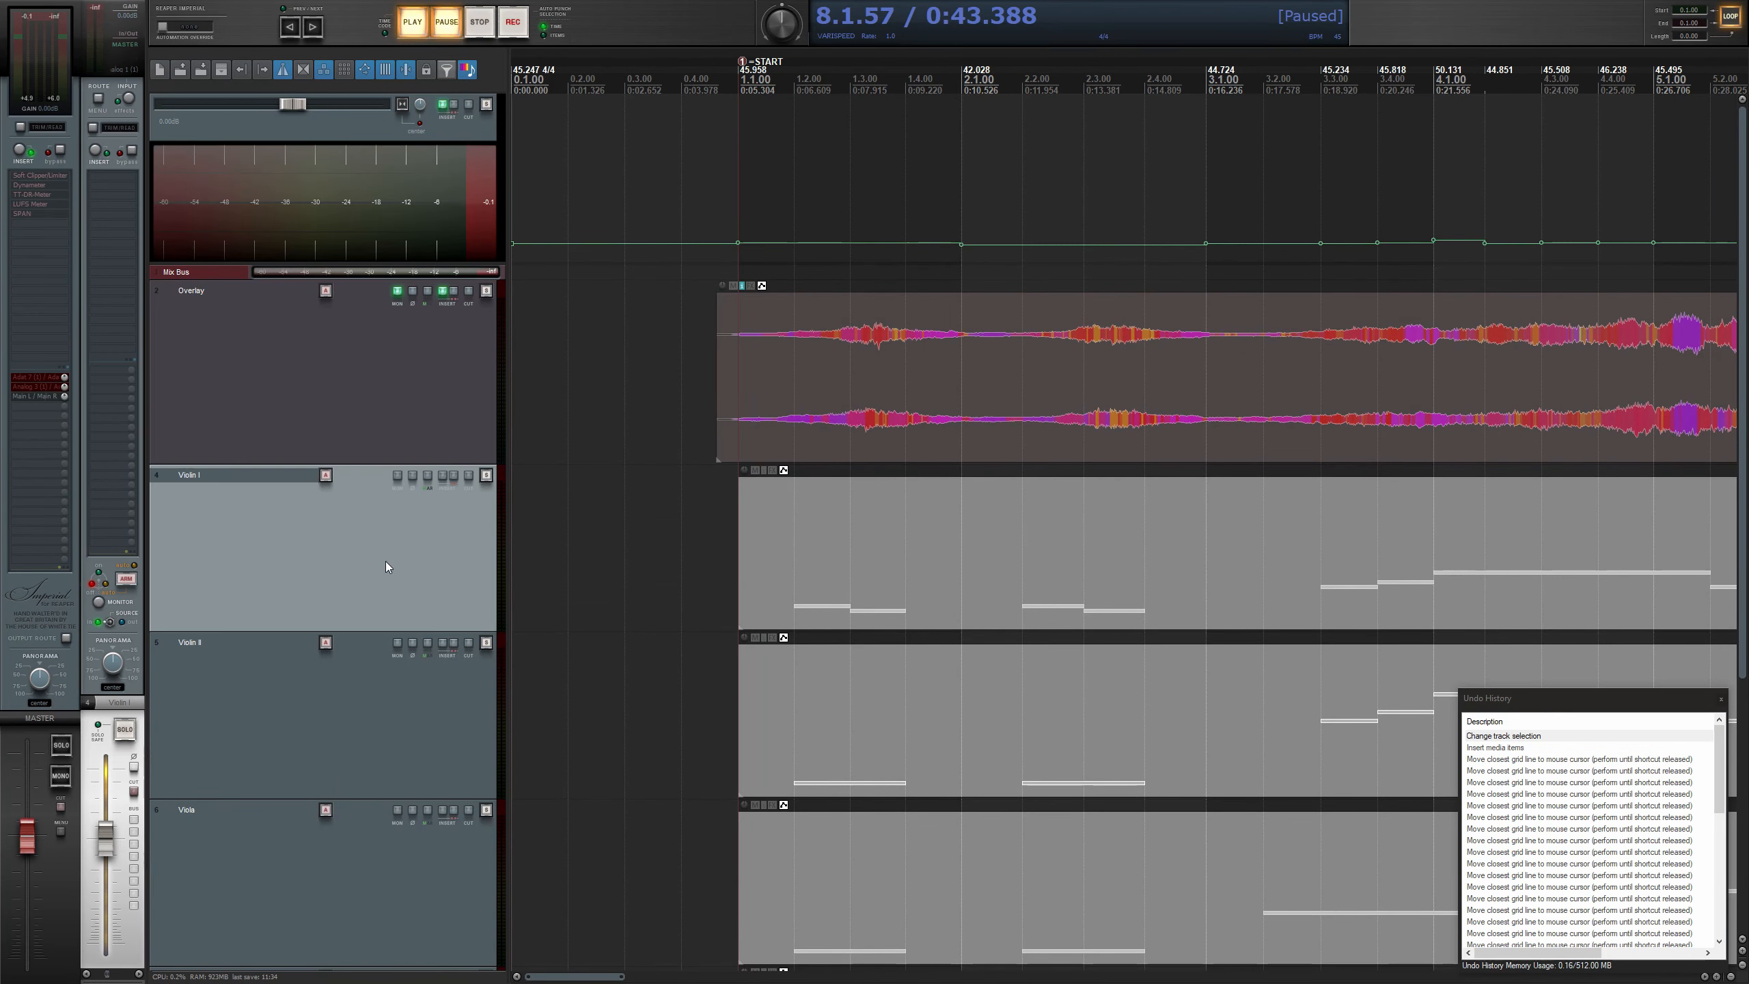
scroll(344, 955, "down", 5)
left_click(390, 782, "shift")
scroll(426, 287, "down", 5)
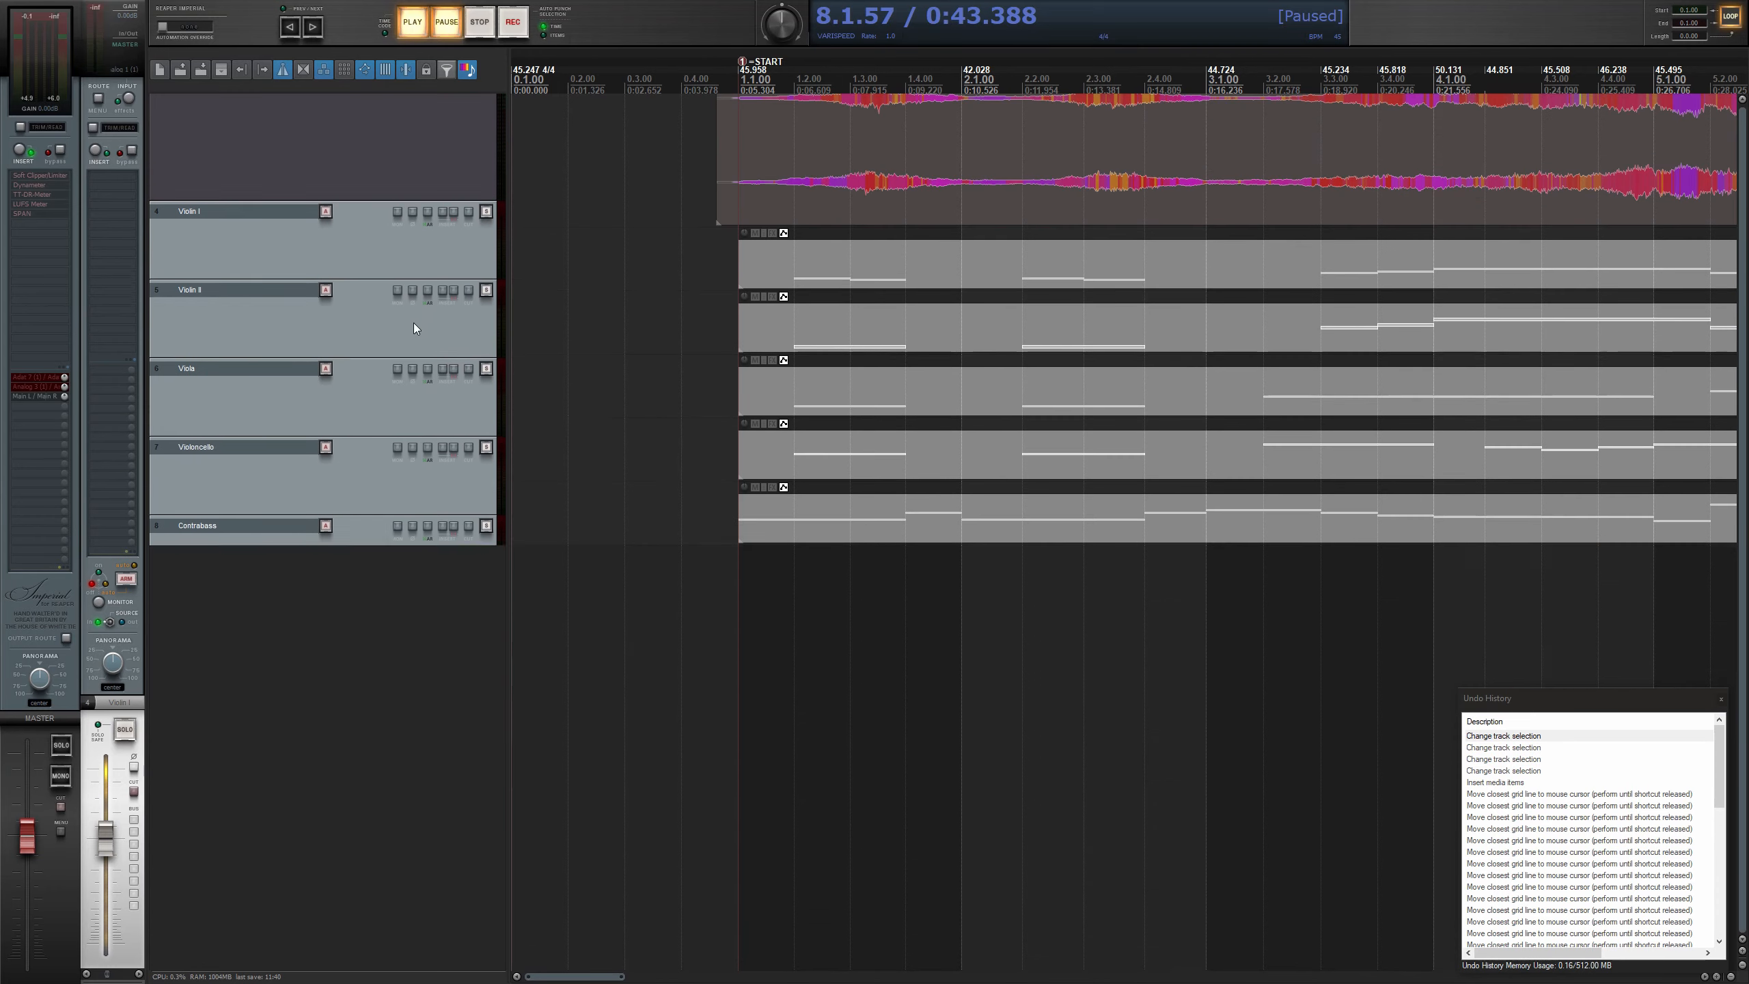
scroll(429, 411, "up", 2)
- Open the imported string parts in the MIDI editor as musical notation and move the Undo History window aside
double_click(915, 375)
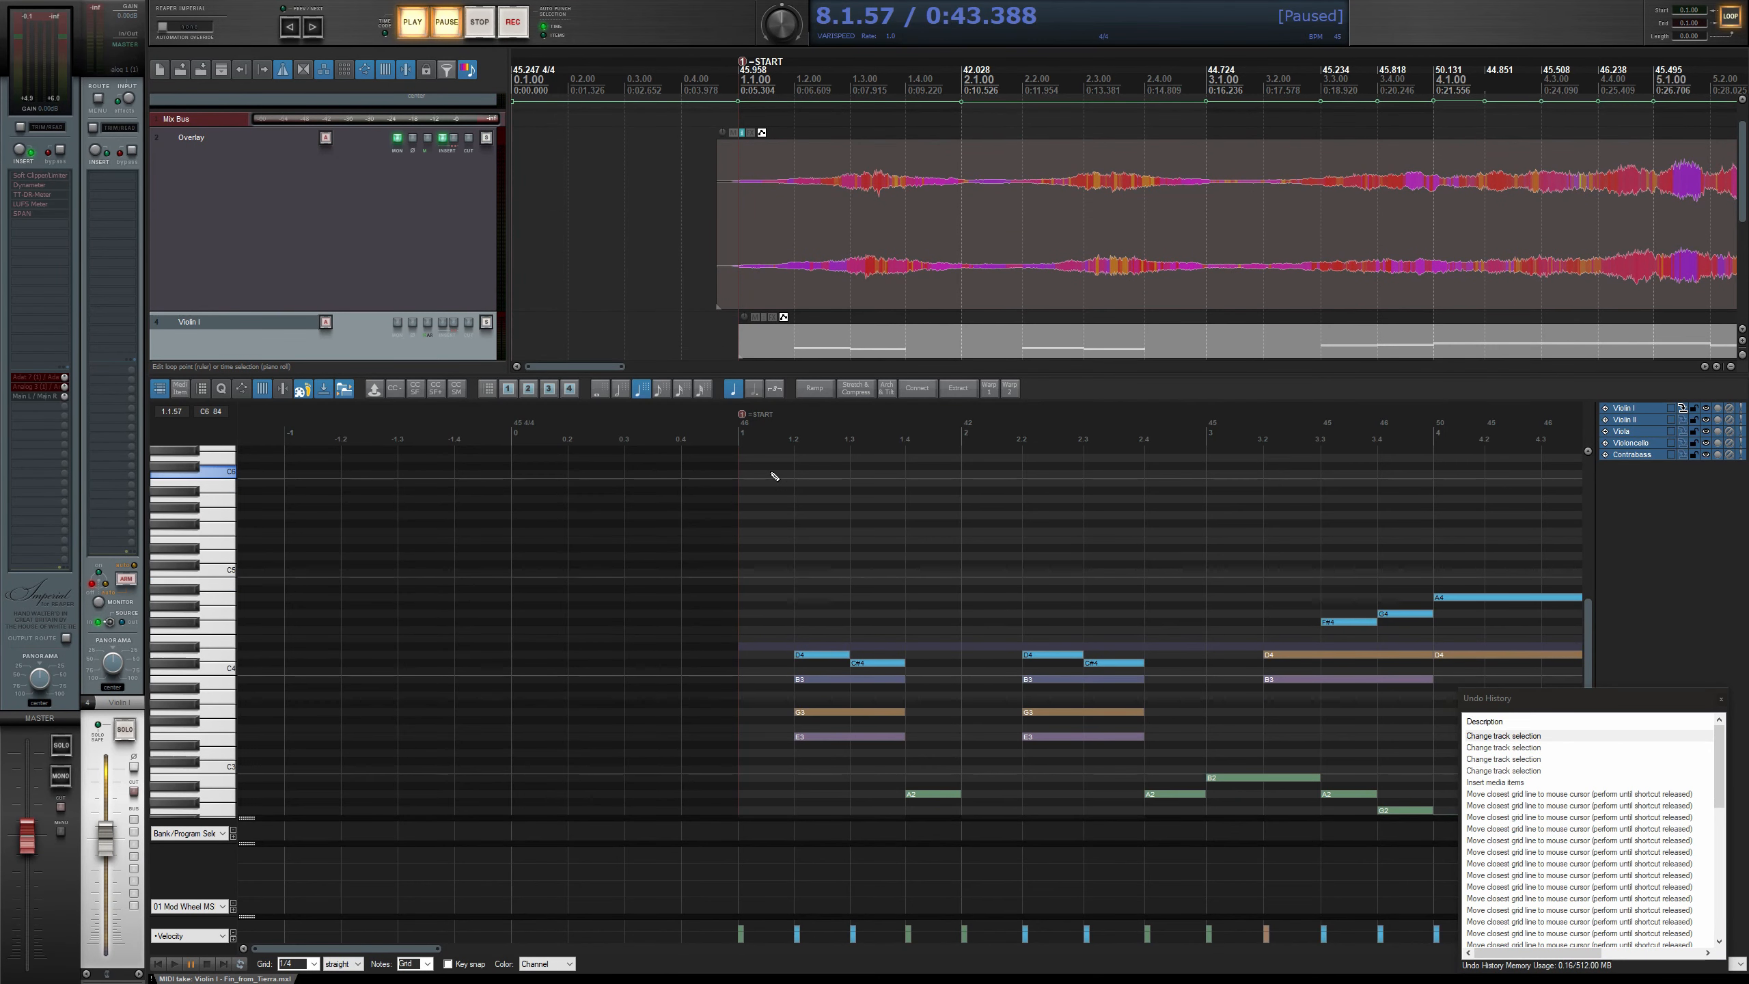
key("alt+4")
scroll(467, 522, "up", 2)
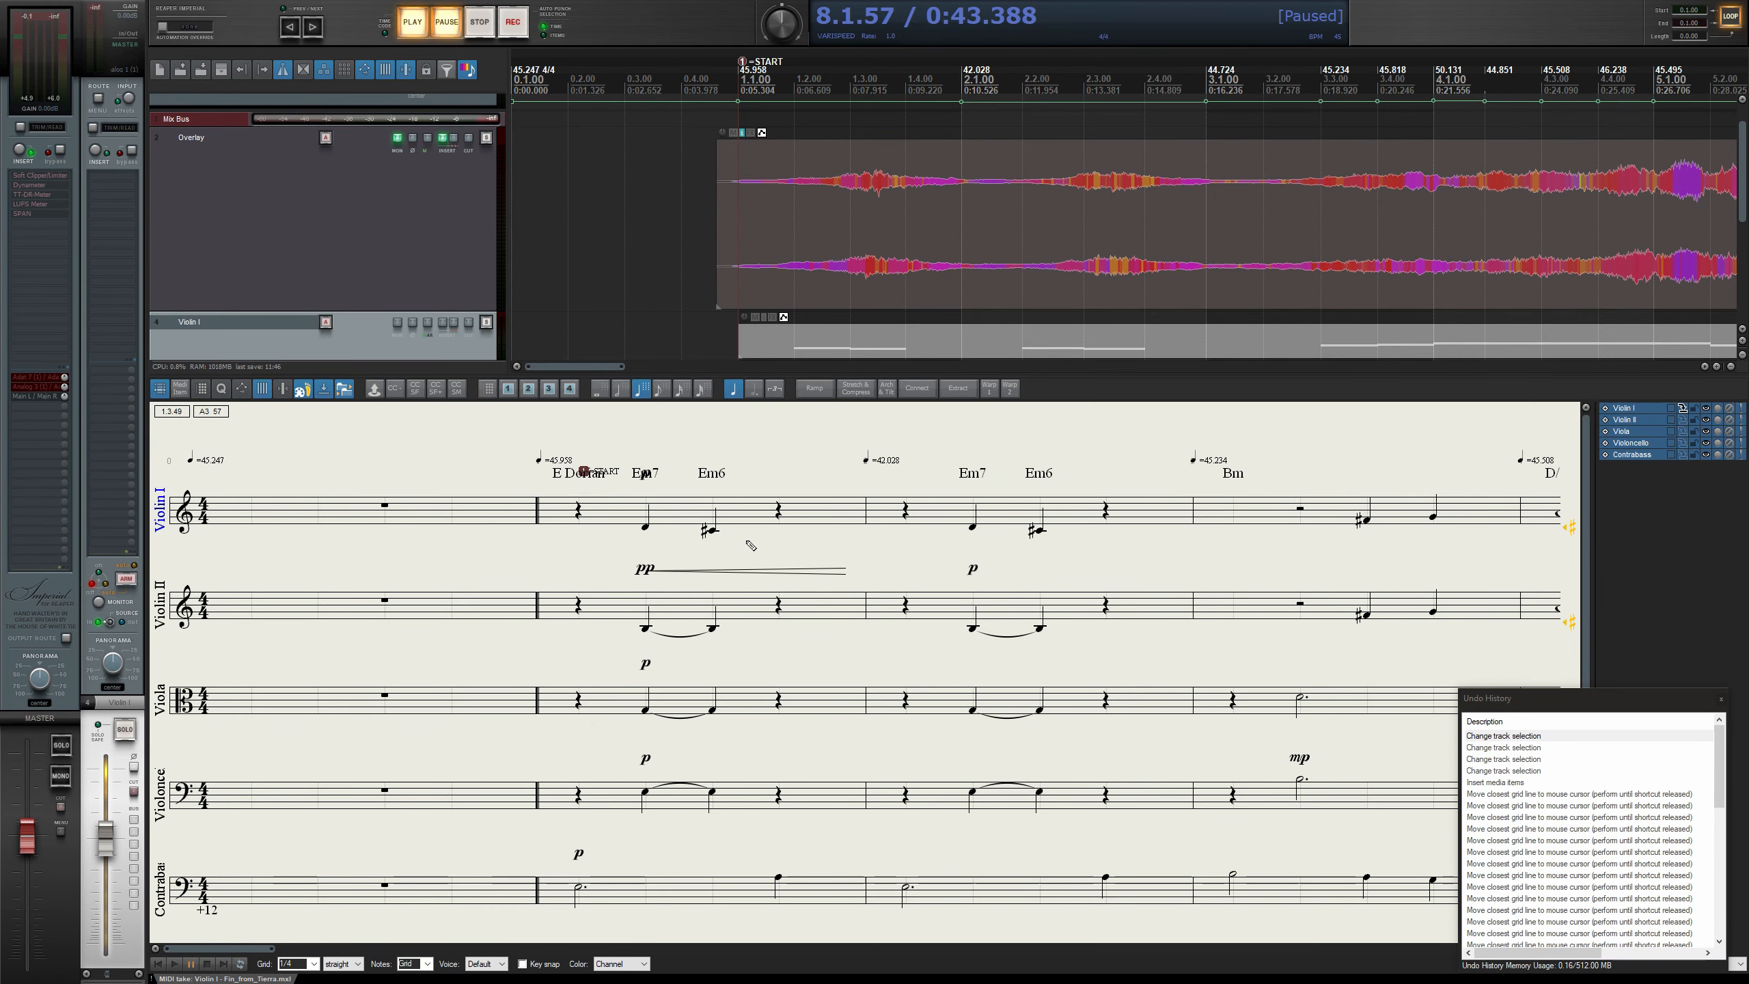
left_click_drag(1603, 701, 1734, 679)
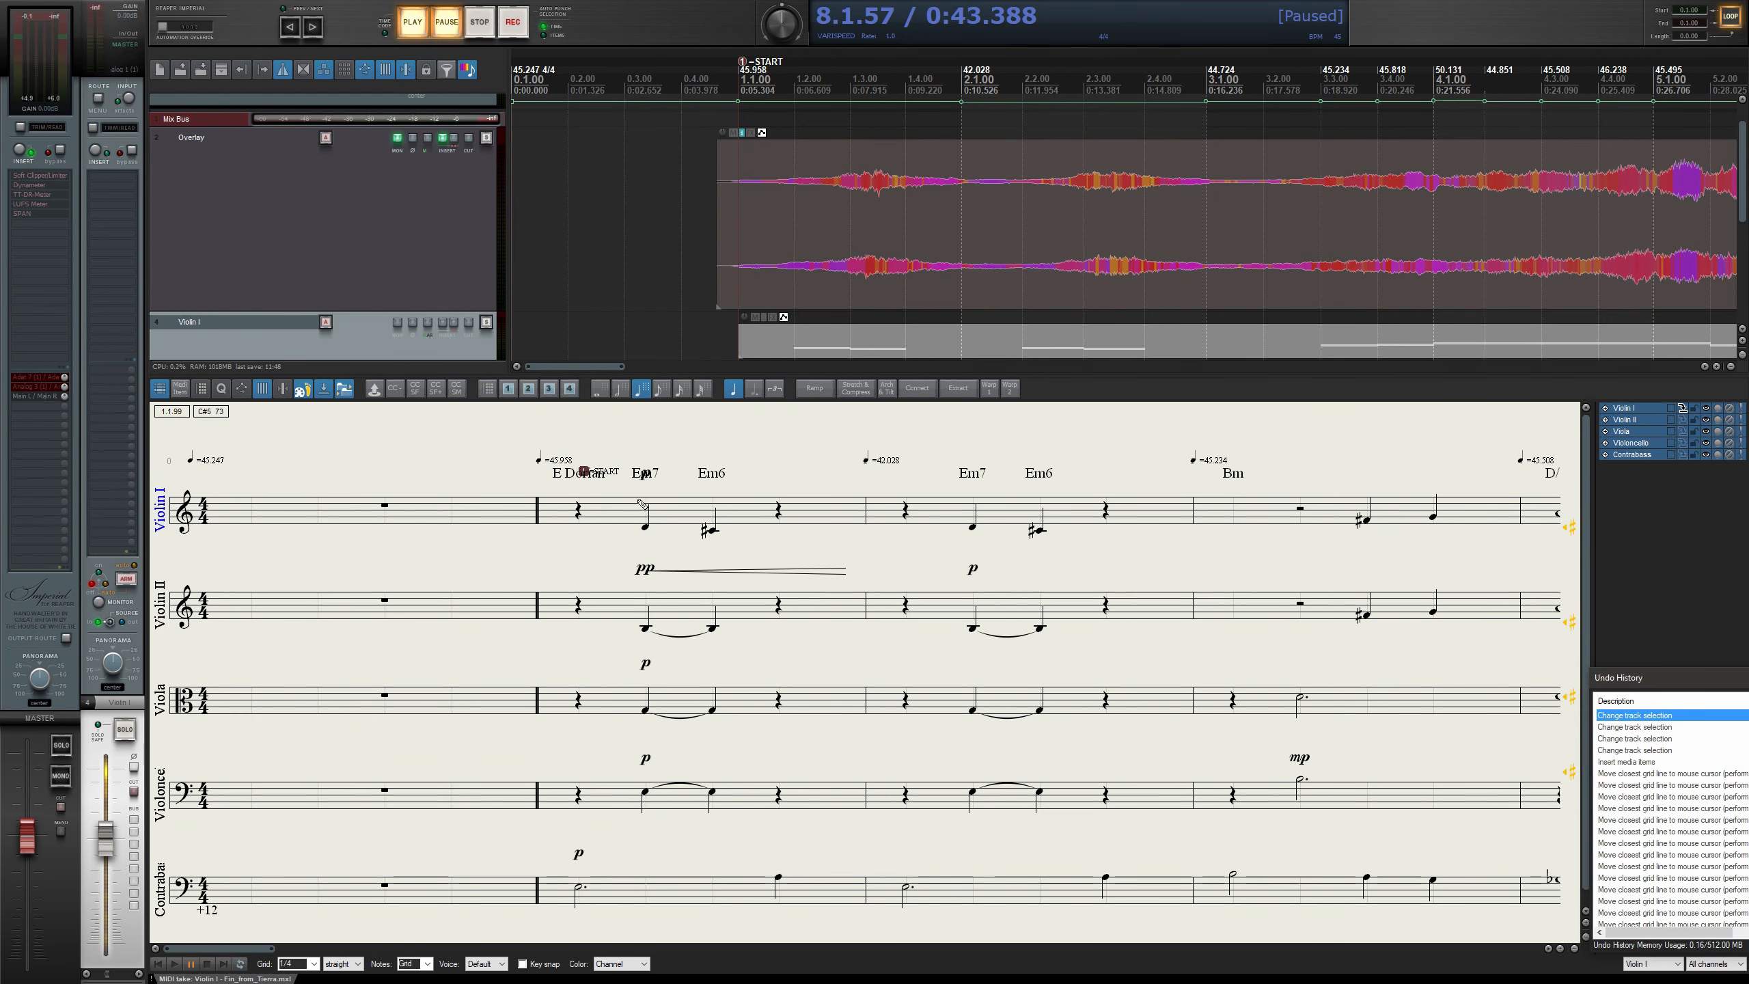
- Play the recording from 1.1.00 to follow it against the notated score, then close the MIDI editor
left_click(716, 66)
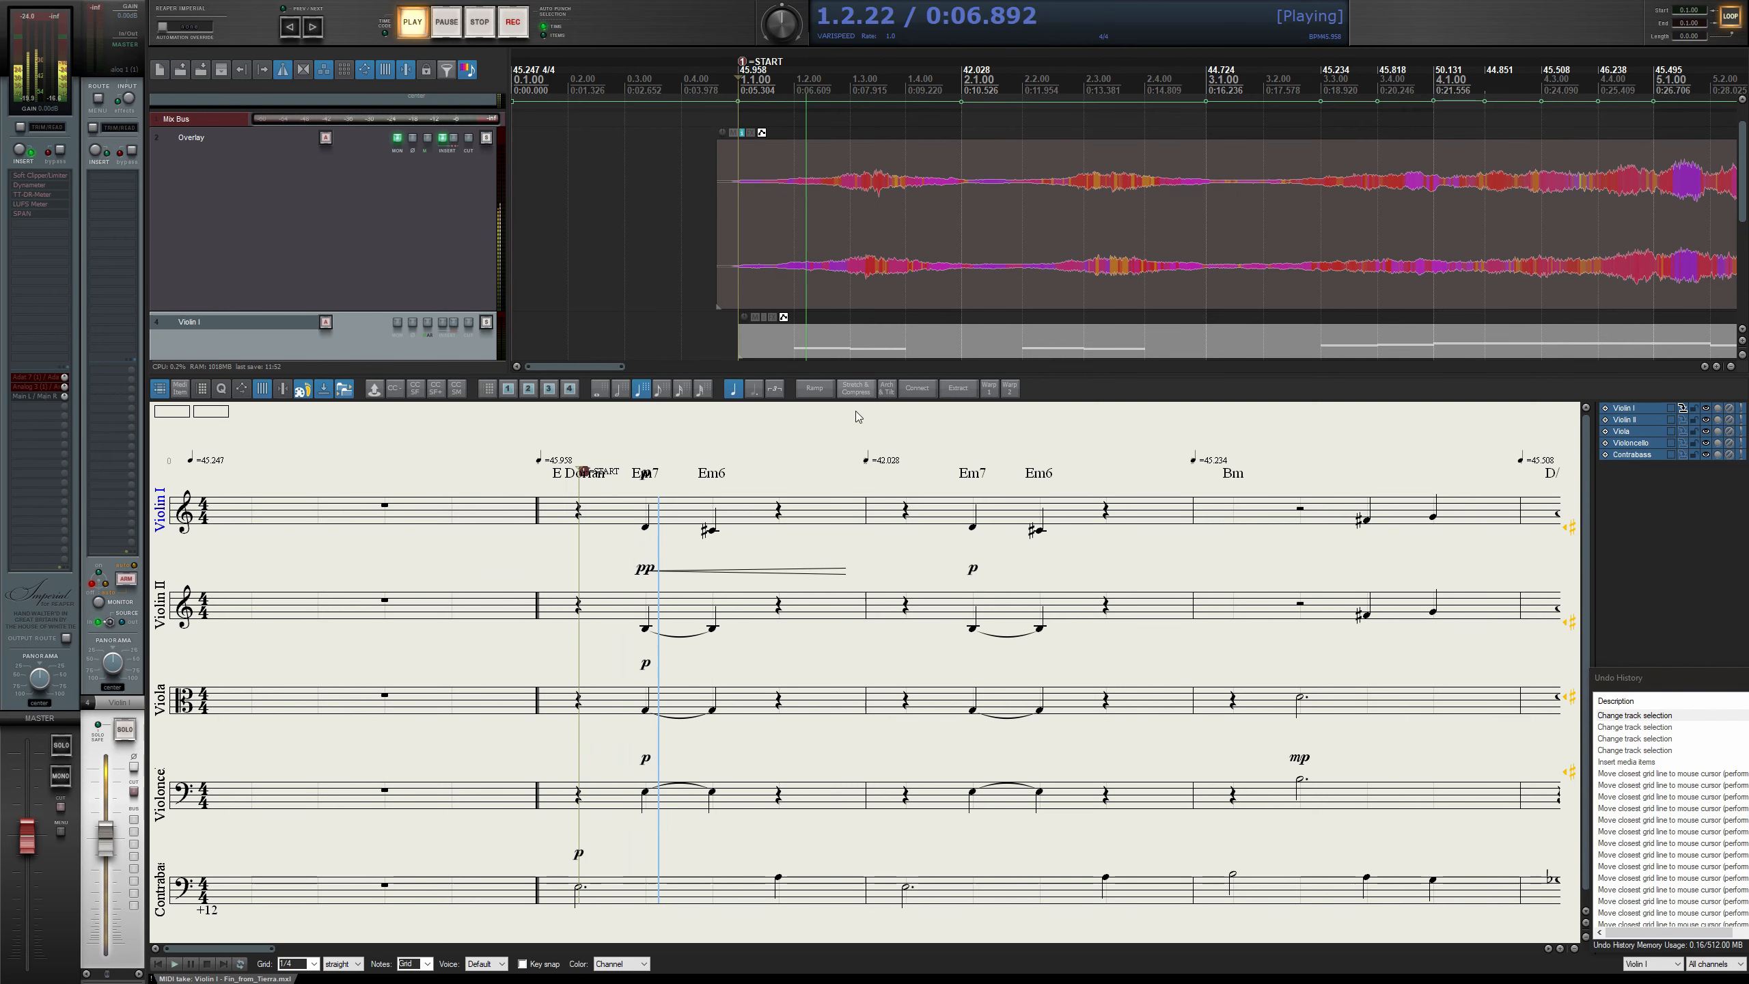
scroll(716, 539, "up", 1)
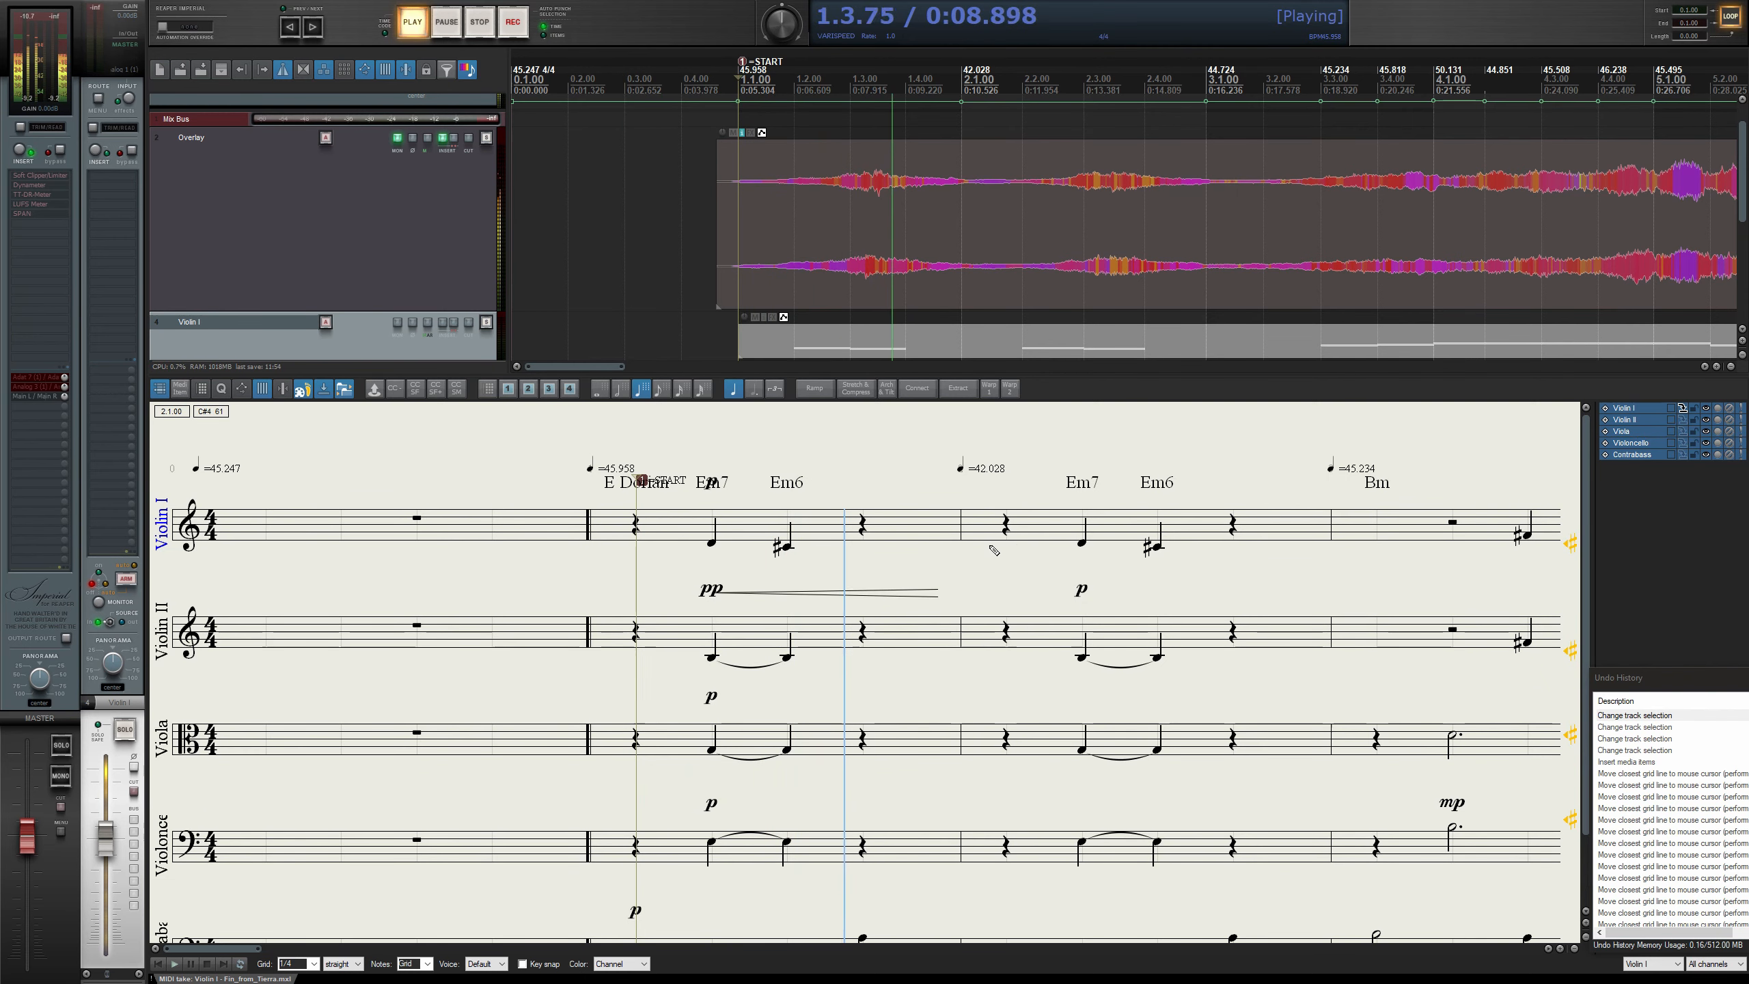
scroll(1025, 606, "down", 1)
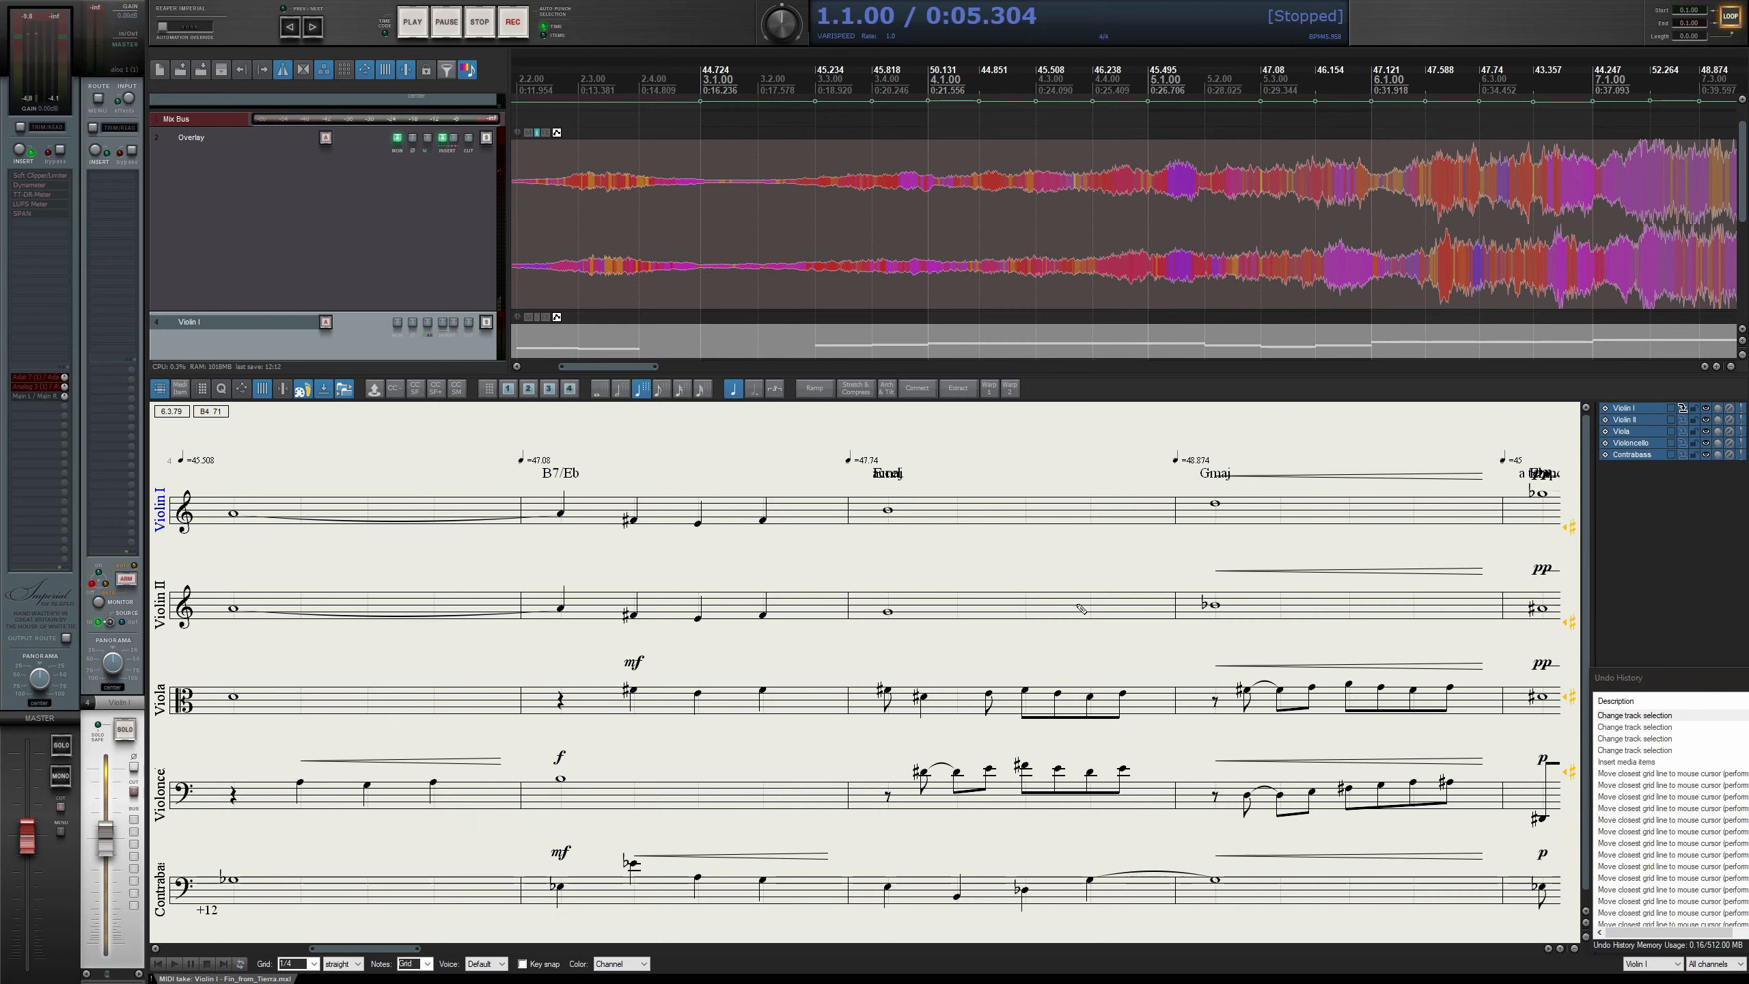
key("Escape")
- Lower the tempo map segment starting at beat 4 of measure 6 to 20 bpm
scroll(1505, 247, "right", 5)
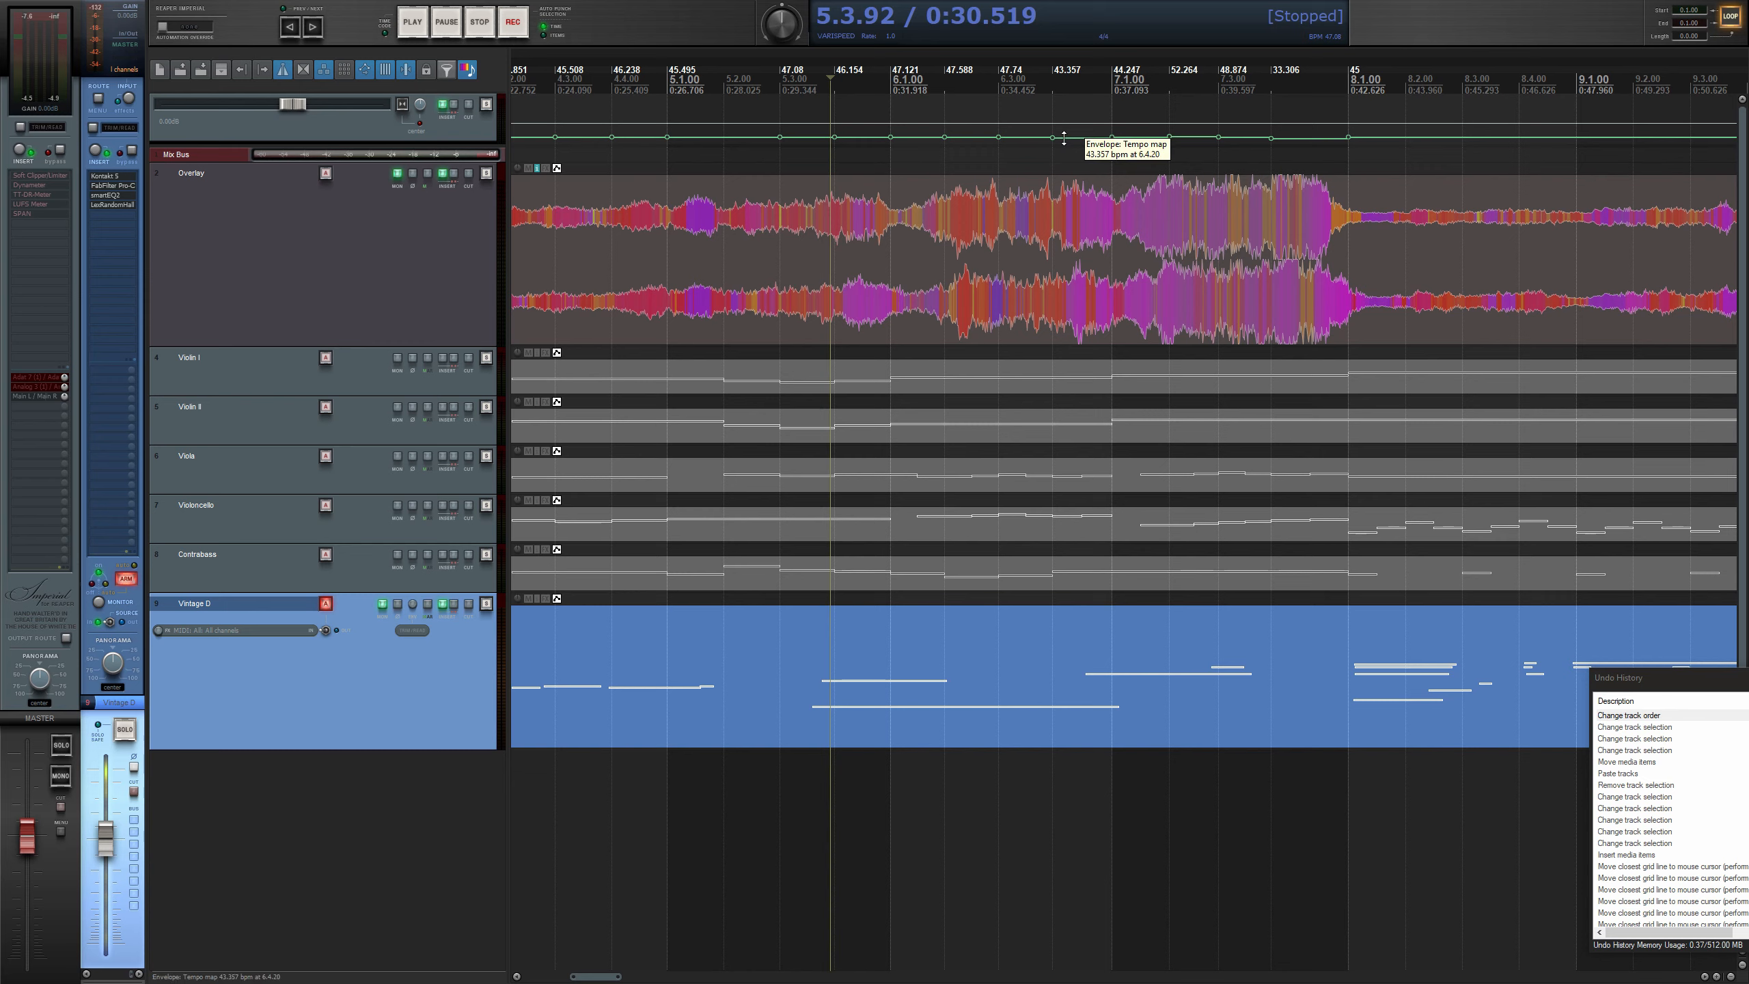
left_click_drag(1063, 138, 1073, 143)
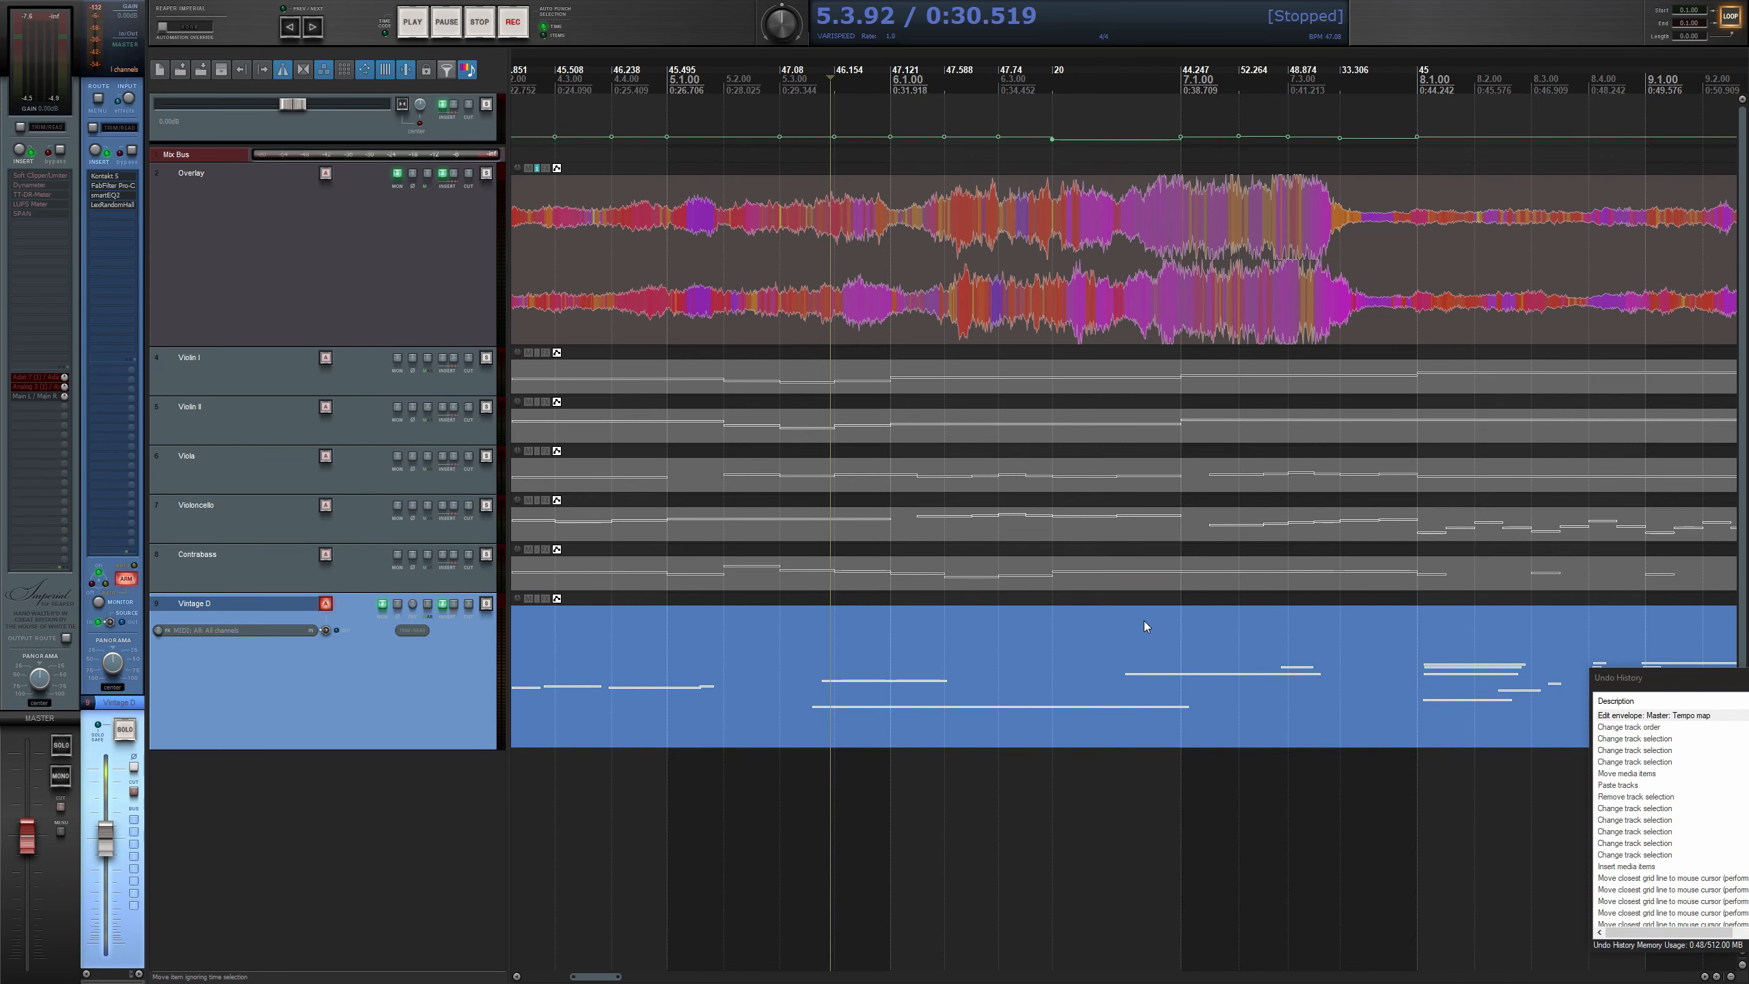
- Enable "Ignore project tempo" for the selected Vintage D MIDI item, preserving event time positions and using the tempo at the item's start
key("question")
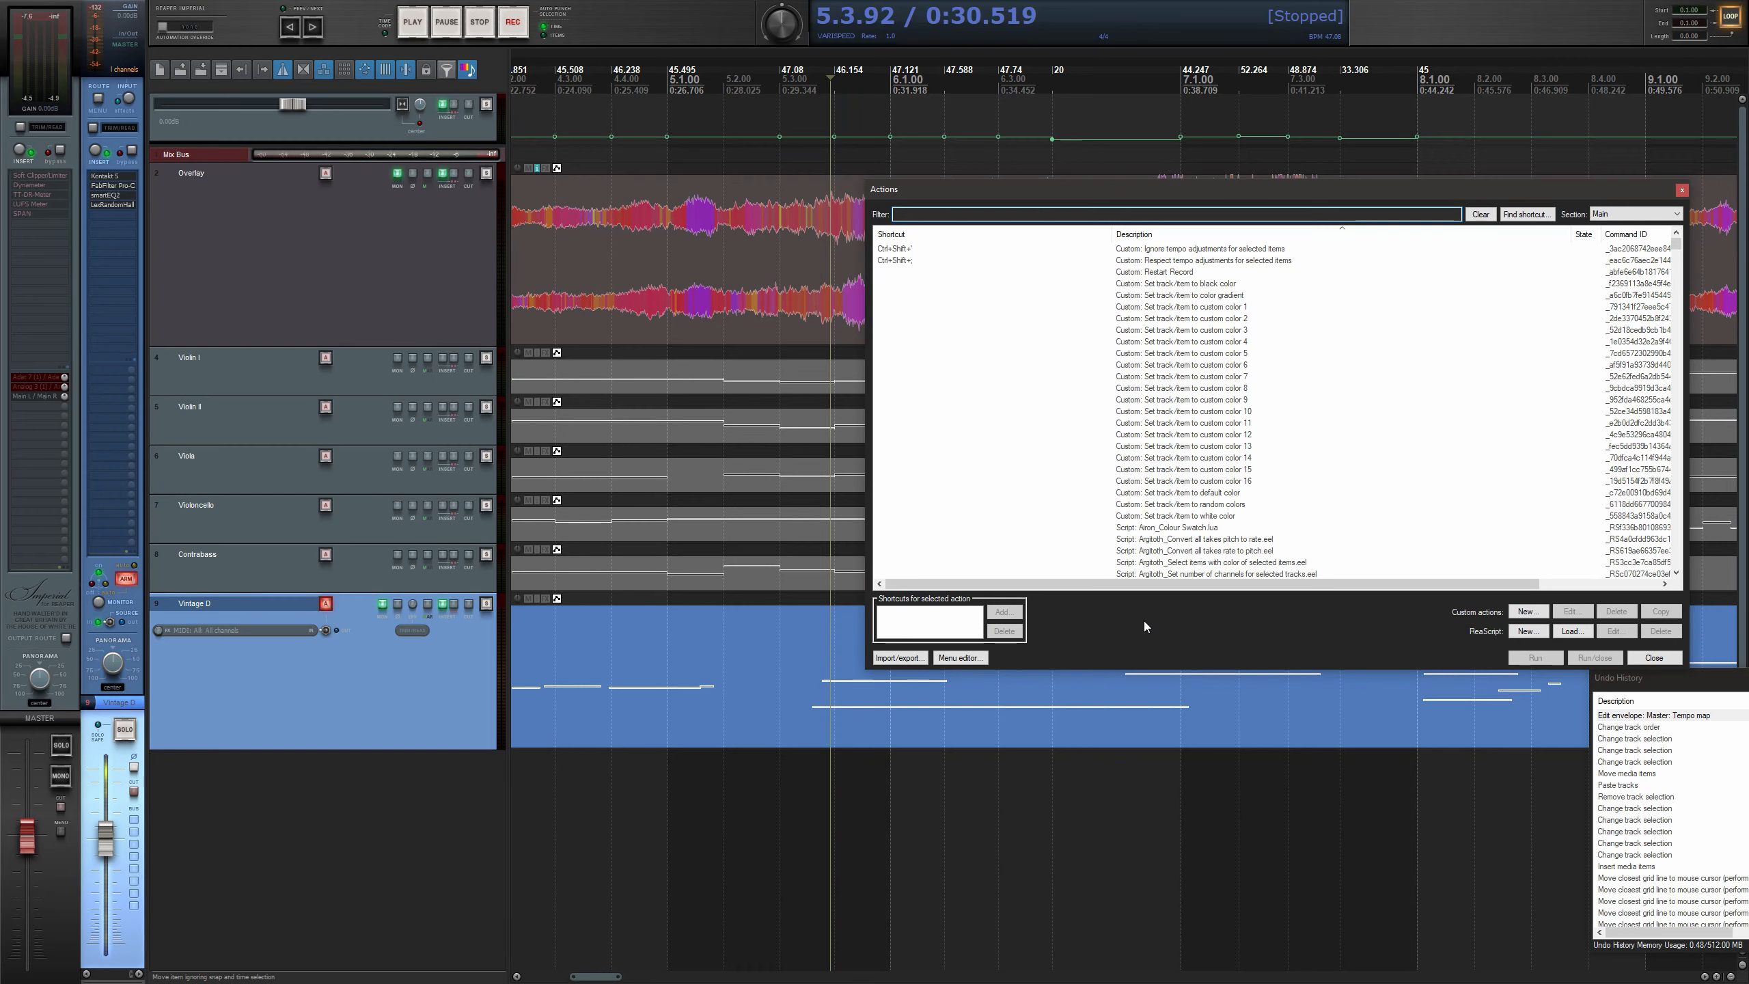
type("sws project igno")
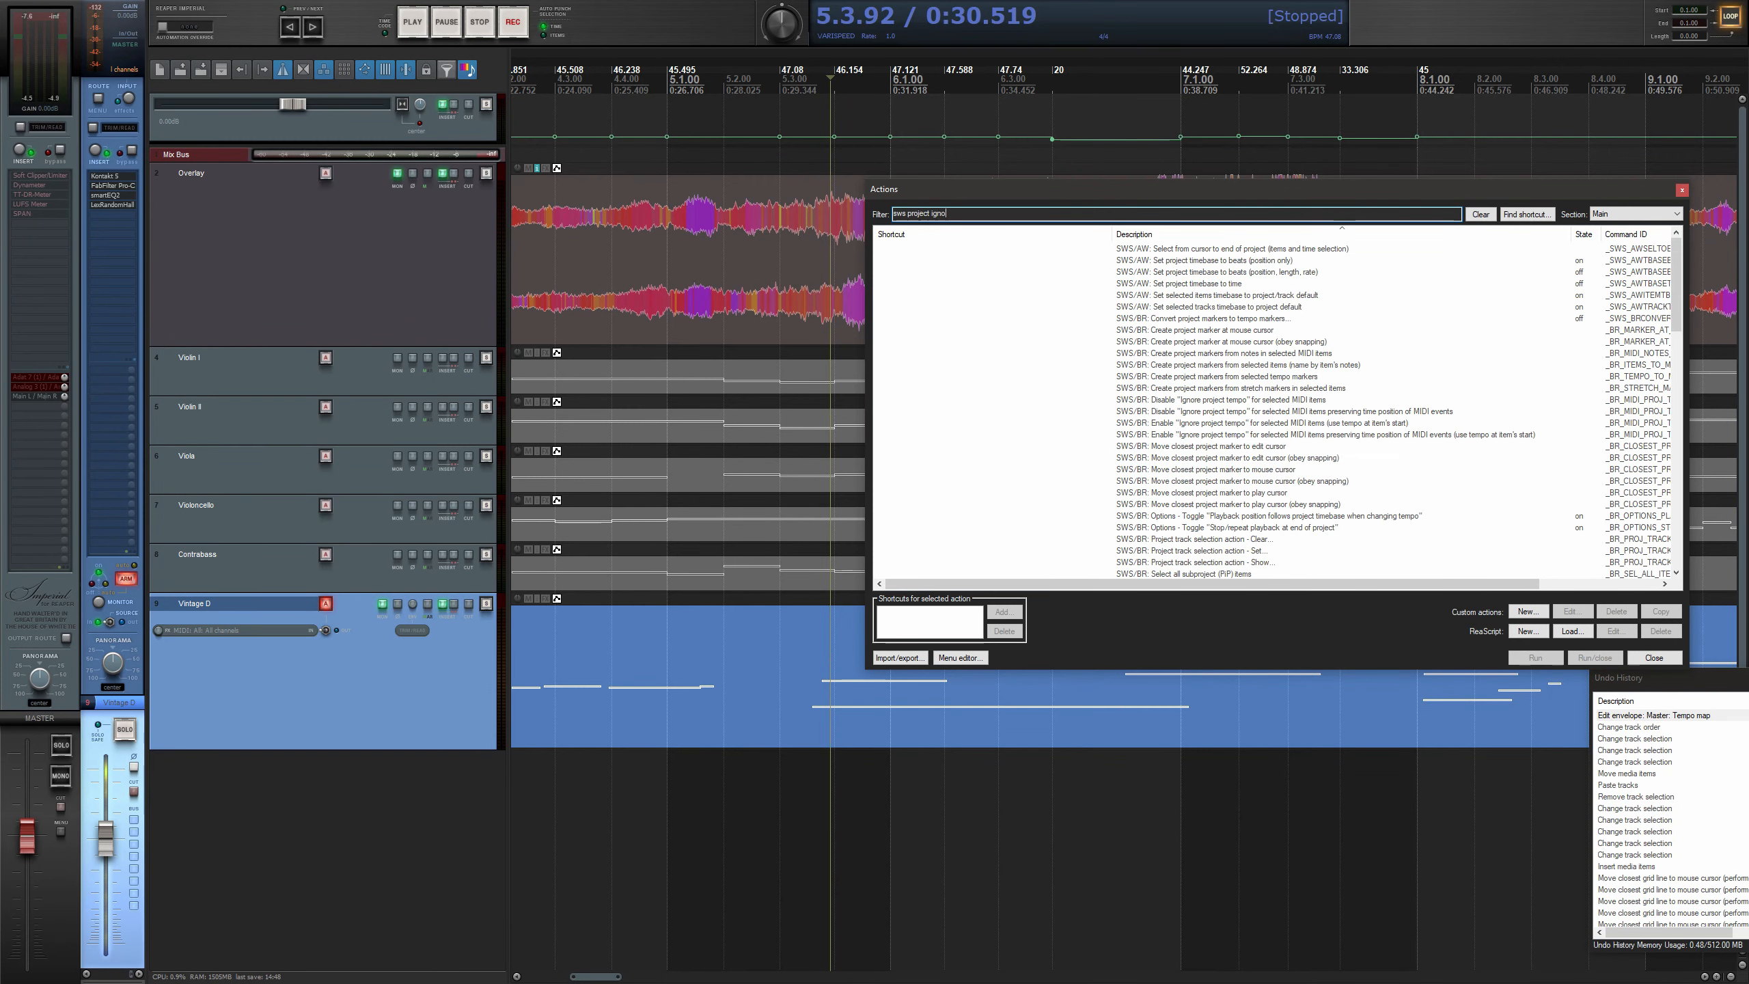
type("re")
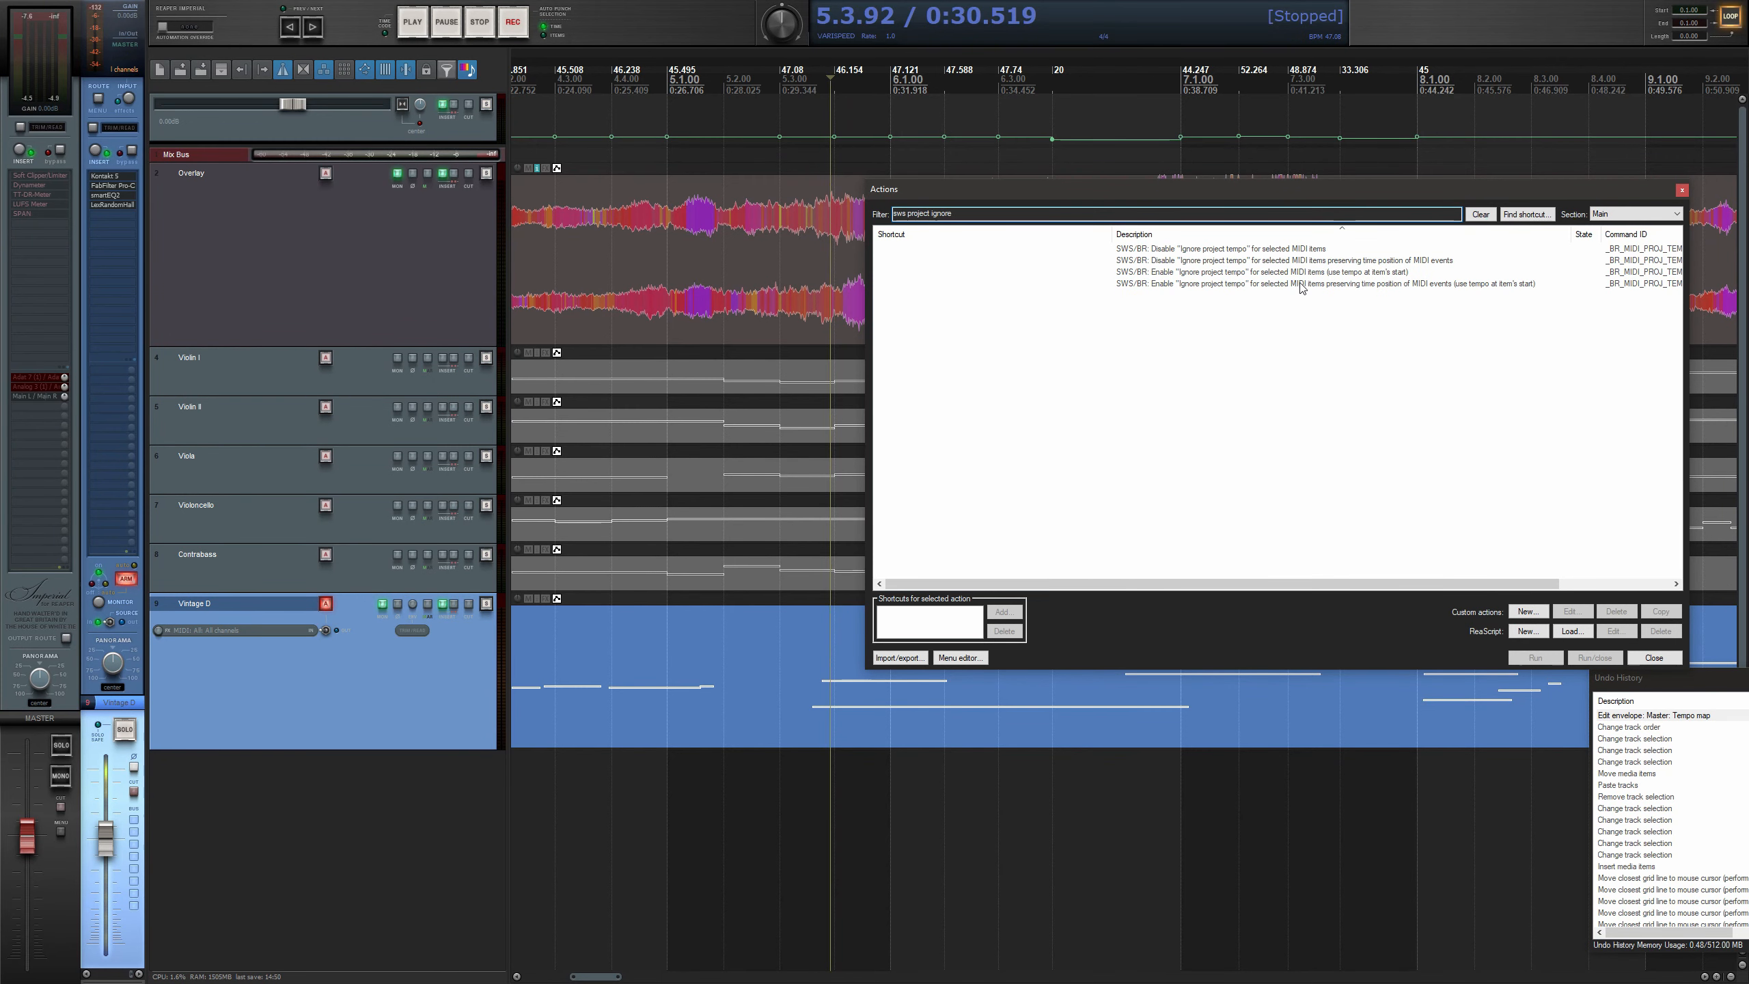
double_click(1416, 282)
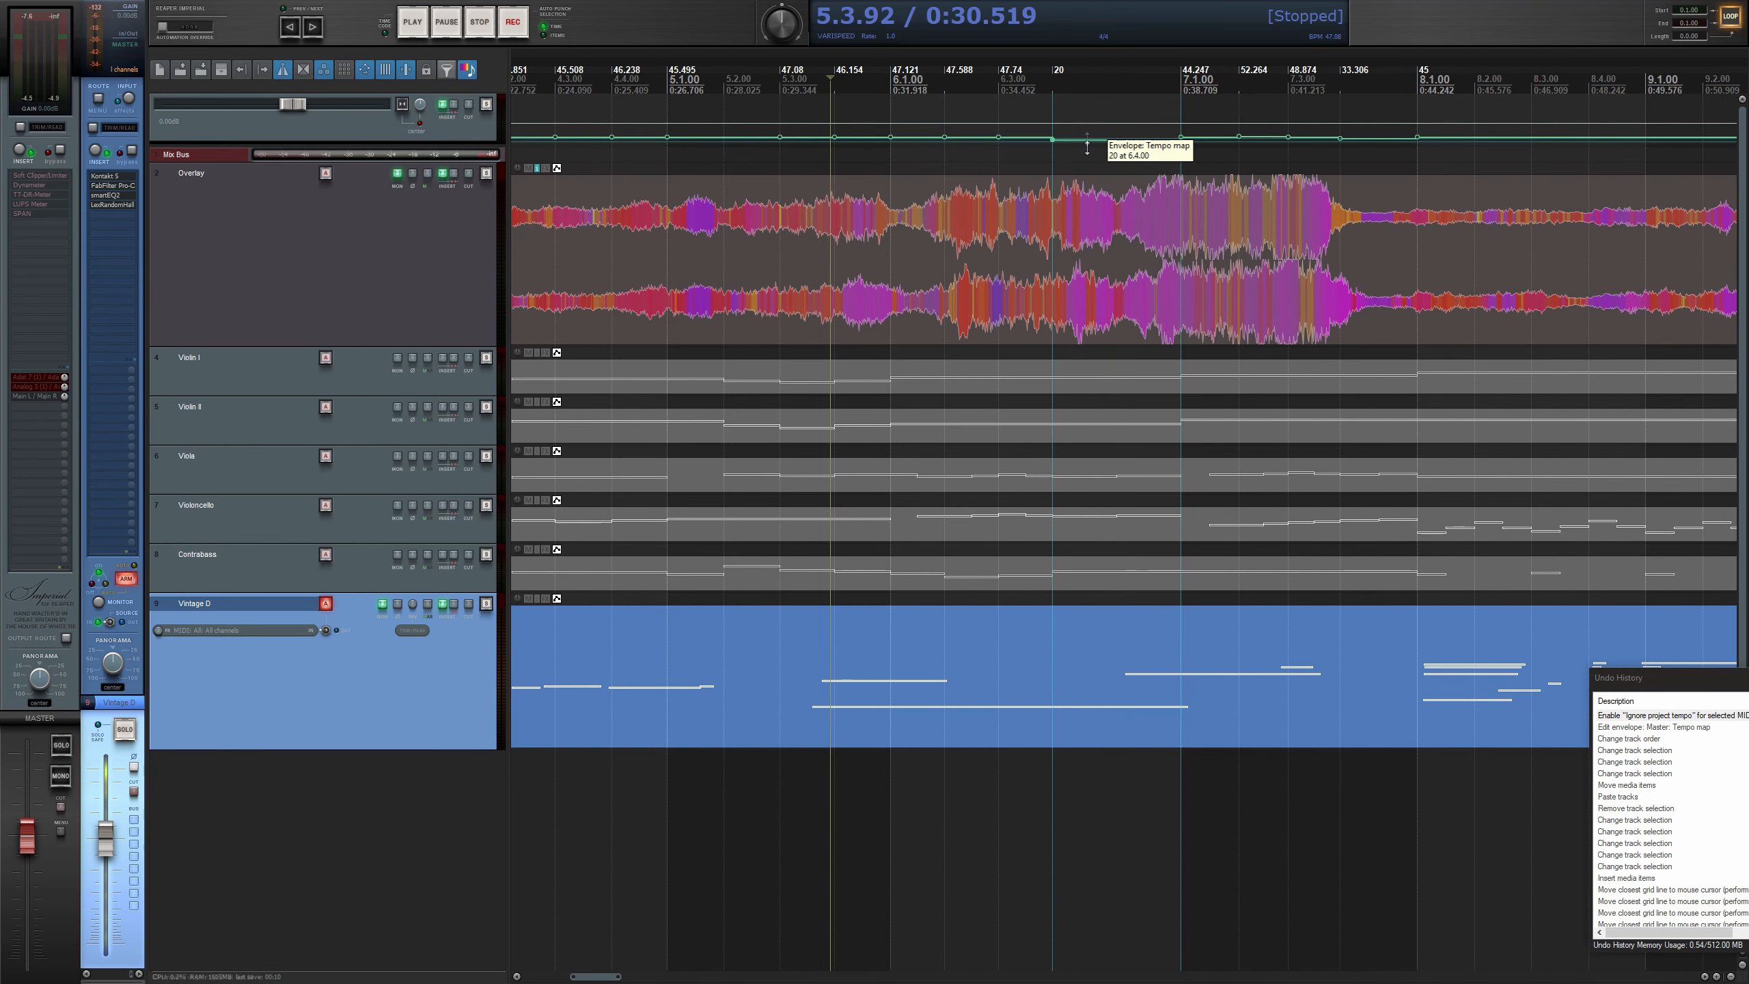
- Try adjusting the tempo segment at beat 4 of measure 6 to test the Vintage D item's response
left_click_drag(1087, 148, 1083, 141)
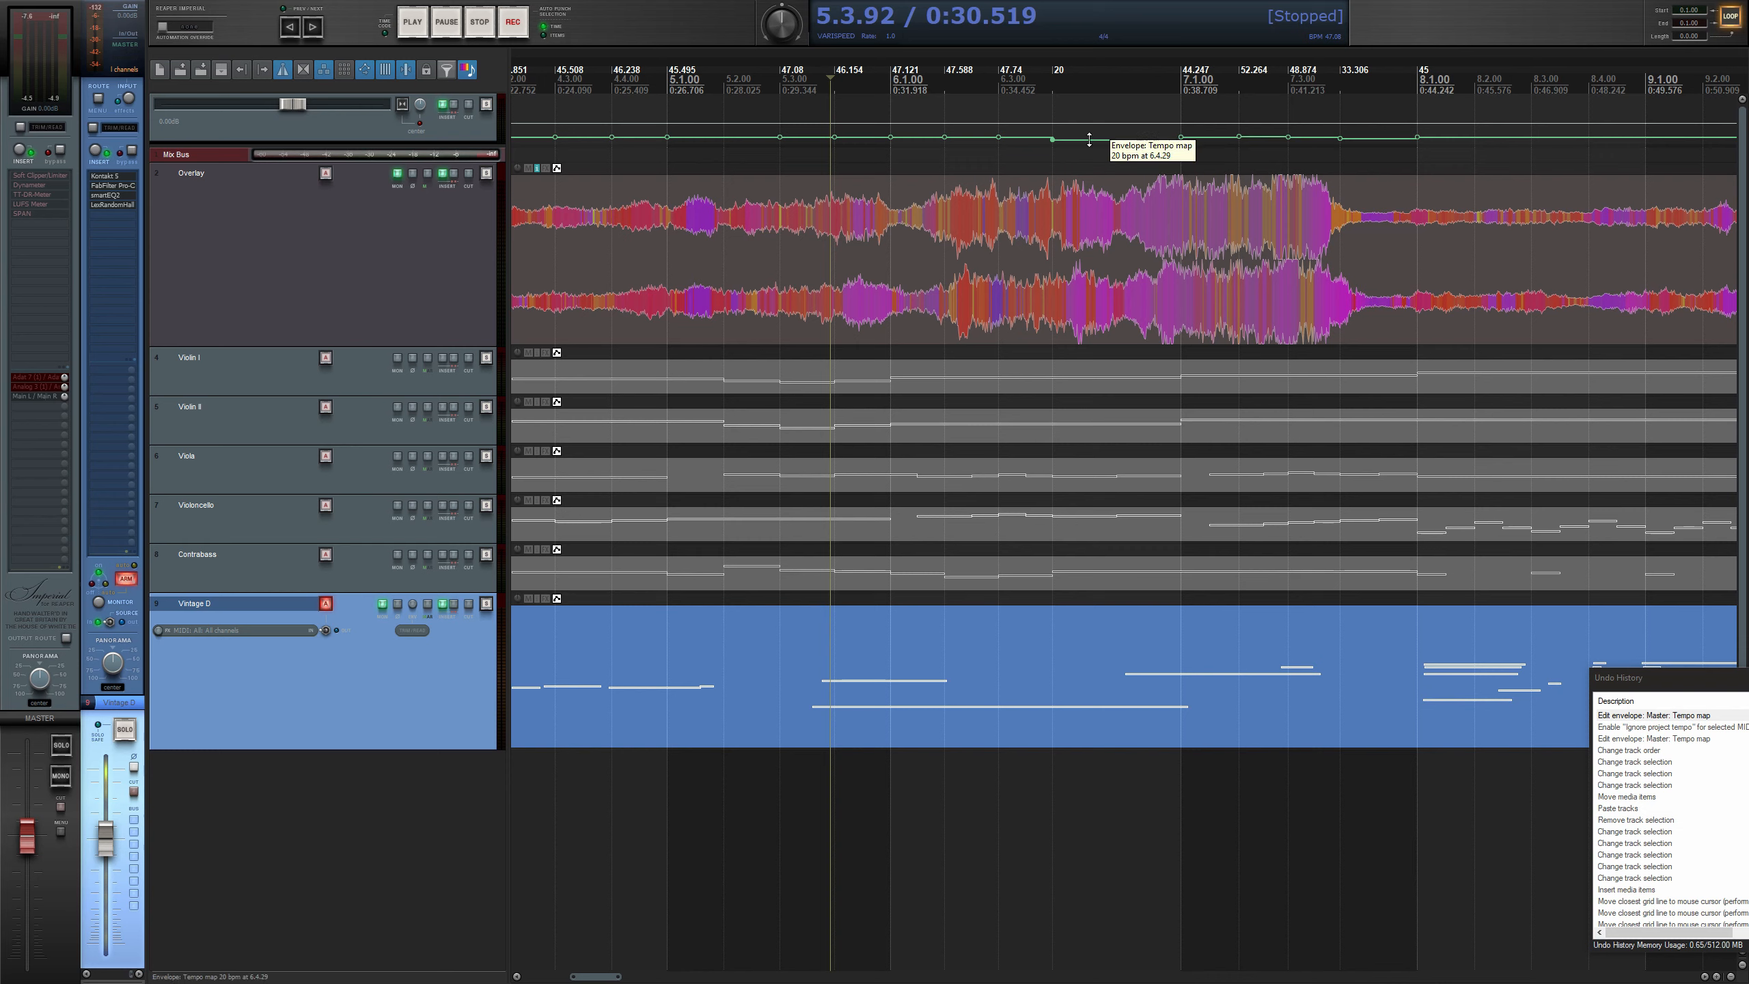
mouse_move(1090, 141)
left_mouse_down()
mouse_move(1090, 122)
mouse_move(1093, 144)
left_mouse_up()
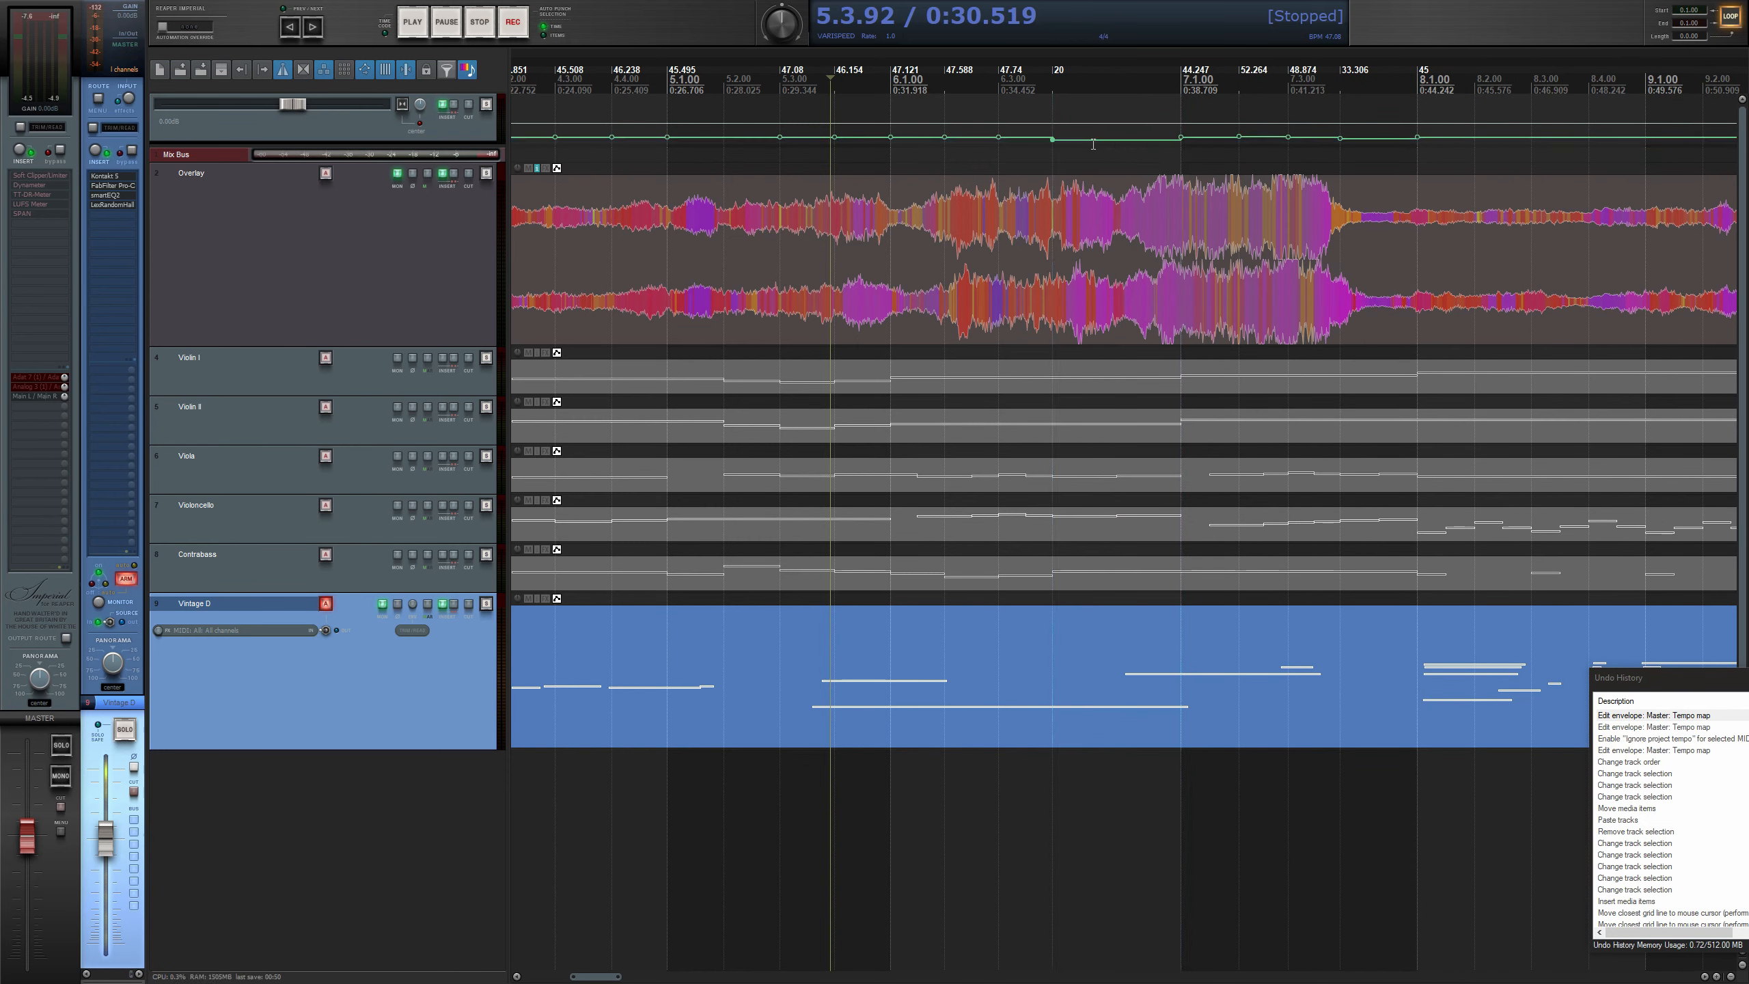